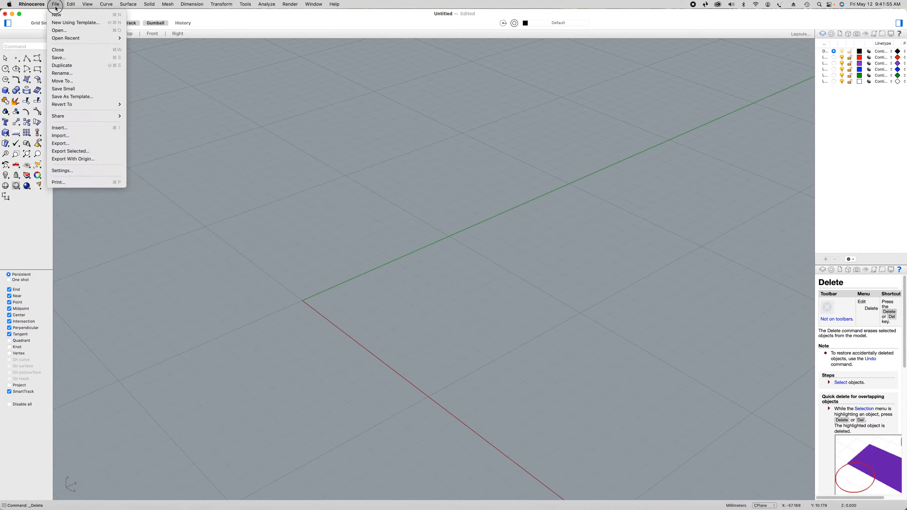
# Import the Illustrator drawing V Guitar Neck.ai from the V guitar folder in CNC 3D
pyautogui.moveTo(55, 6); pyautogui.dragTo(72, 138)
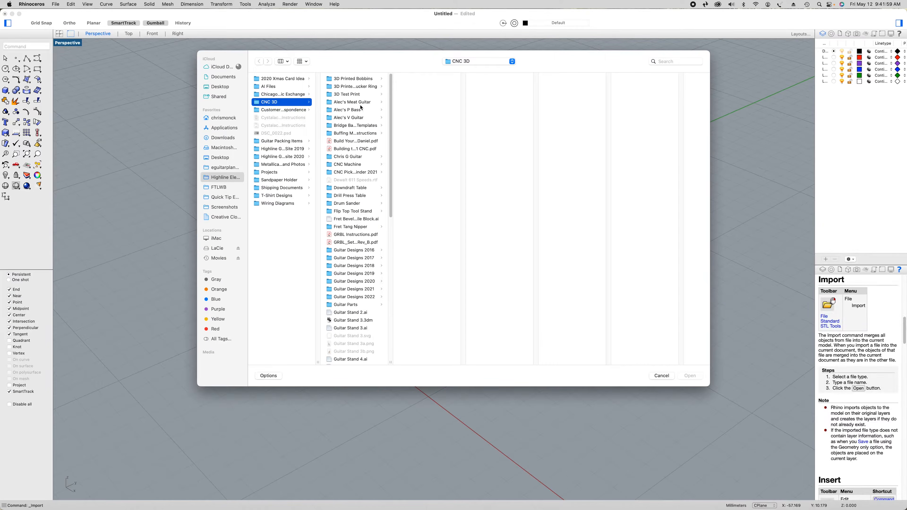
pyautogui.click(357, 117)
pyautogui.click(445, 356)
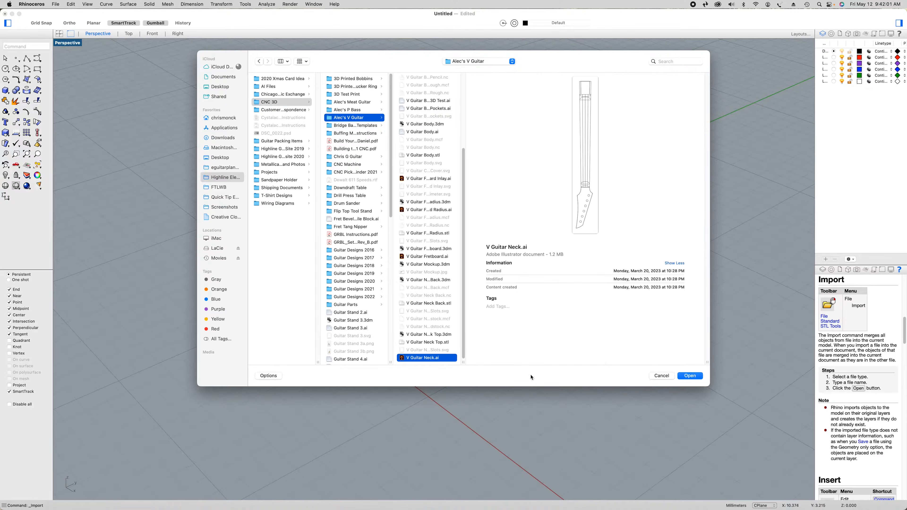
pyautogui.click(680, 378)
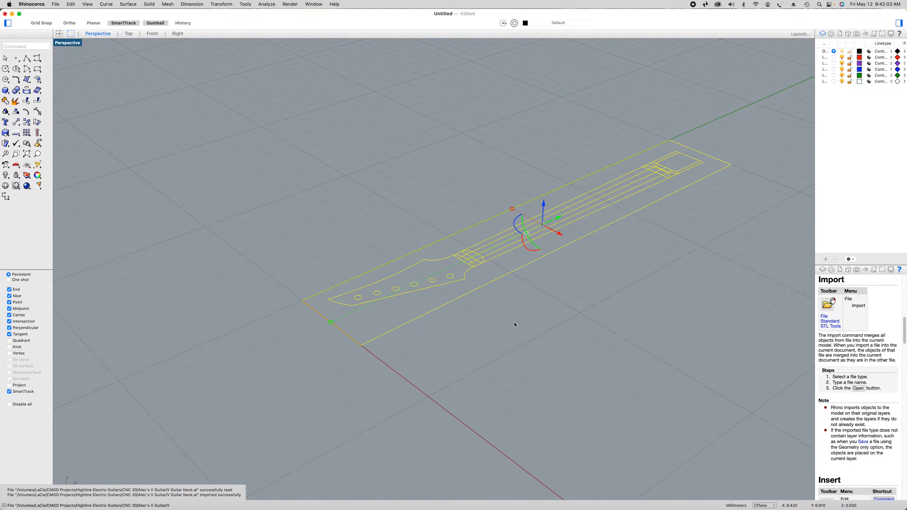
# Delete the imported border, tuner holes and inner lines, keeping only the headstock, neck profile and heel outline curves
pyautogui.keyDown('super'); pyautogui.click(465, 282); pyautogui.keyUp('super')
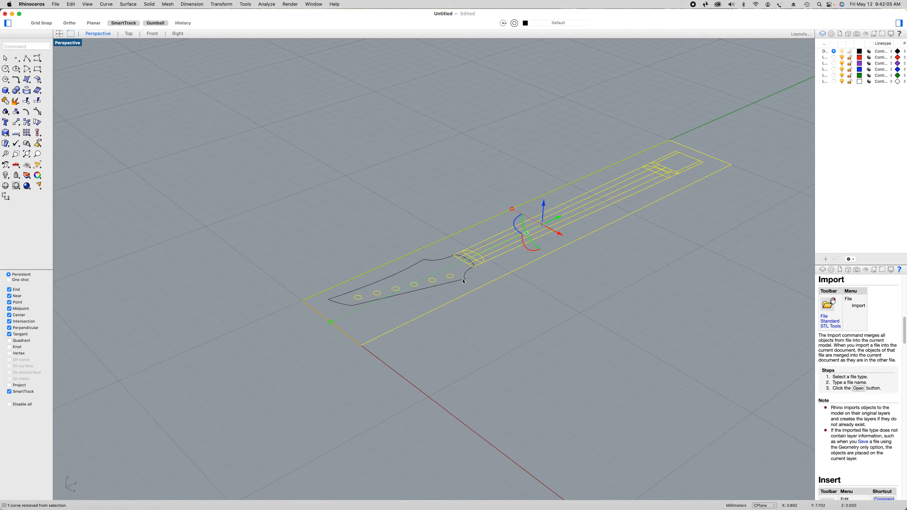
pyautogui.keyDown('super'); pyautogui.click(494, 260); pyautogui.keyUp('super')
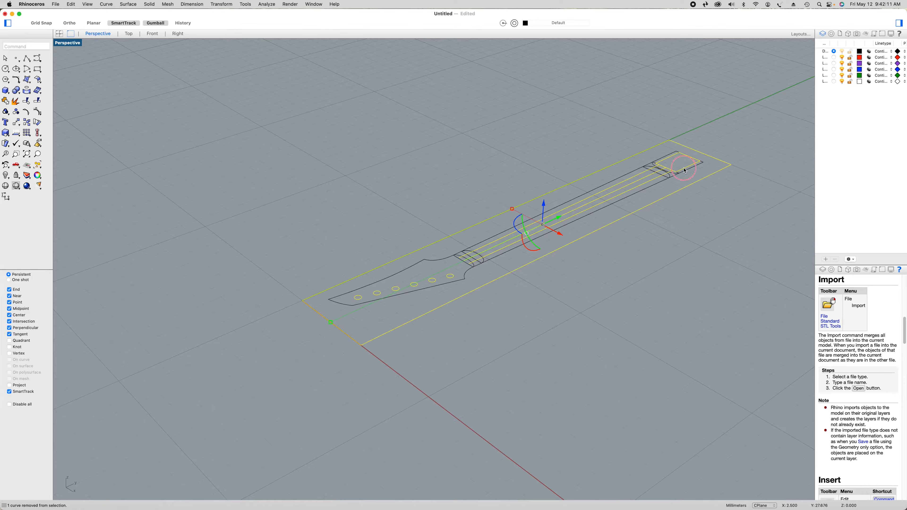
pyautogui.press('Delete')
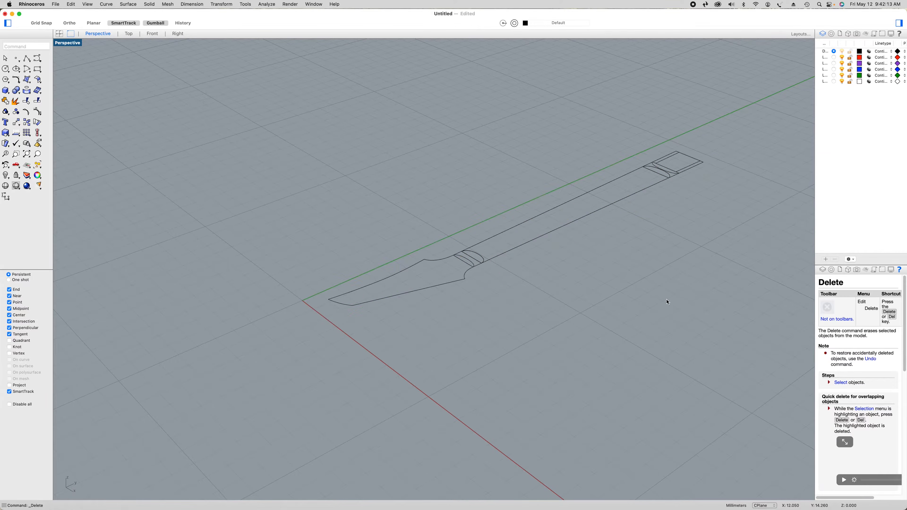
# Create a planar surface from the headstock outline curve that has the rounded neck end
pyautogui.click(439, 262)
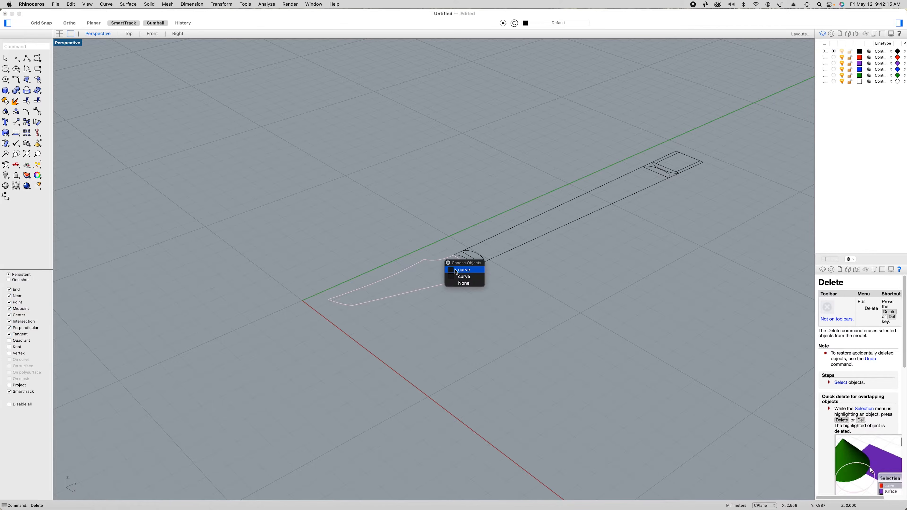
pyautogui.click(464, 272)
pyautogui.moveTo(29, 71); pyautogui.dragTo(50, 87)
pyautogui.click(80, 89)
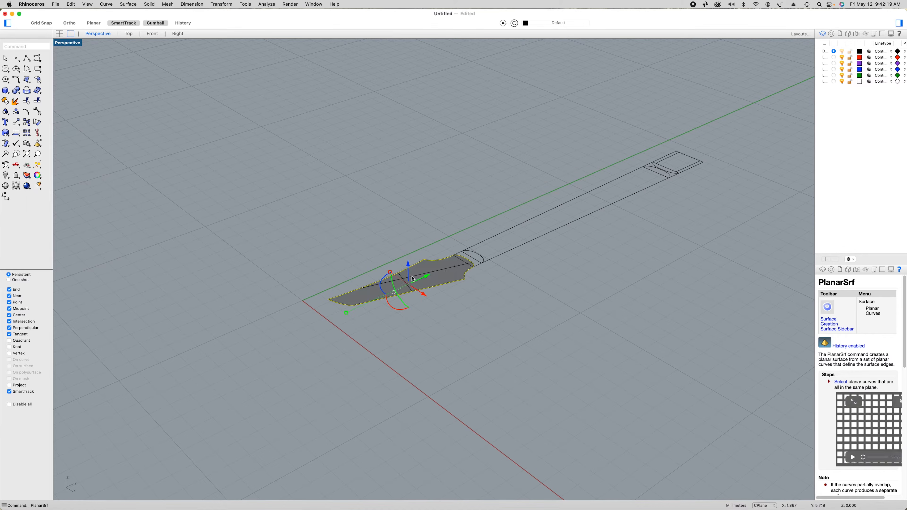
# Create a second planar surface from the headstock outline curve that ends straight at the neck
pyautogui.click(469, 266)
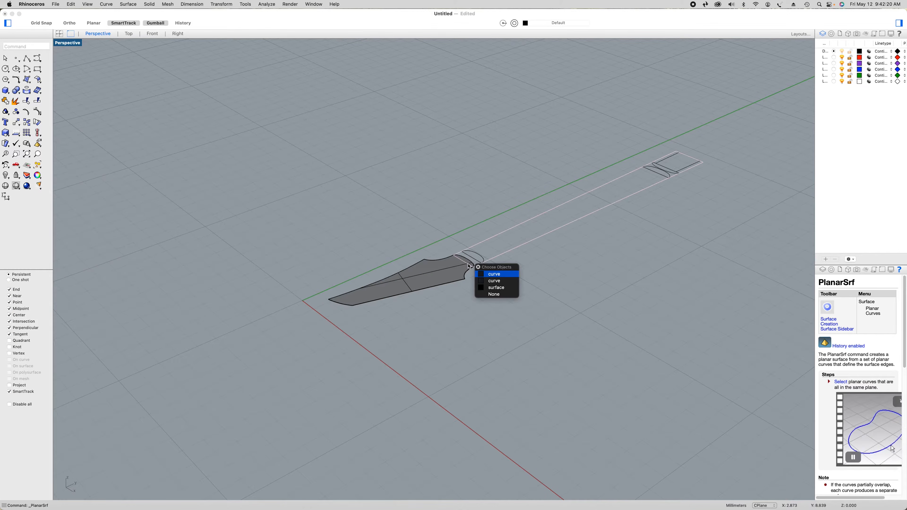
pyautogui.click(498, 281)
pyautogui.moveTo(35, 78); pyautogui.dragTo(67, 90)
pyautogui.click(456, 308)
# Select both headstock surfaces with their curves and relocate the gumball to the midpoint of the straight neck-end edge
pyautogui.moveTo(441, 293); pyautogui.dragTo(359, 263)
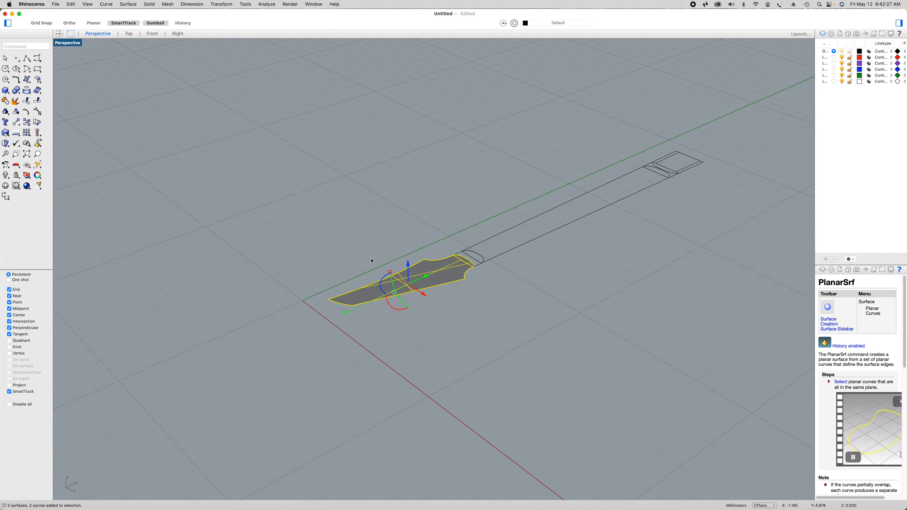
pyautogui.scroll(9, 406, 266)
pyautogui.moveTo(392, 308); pyautogui.dragTo(396, 333, button='right')
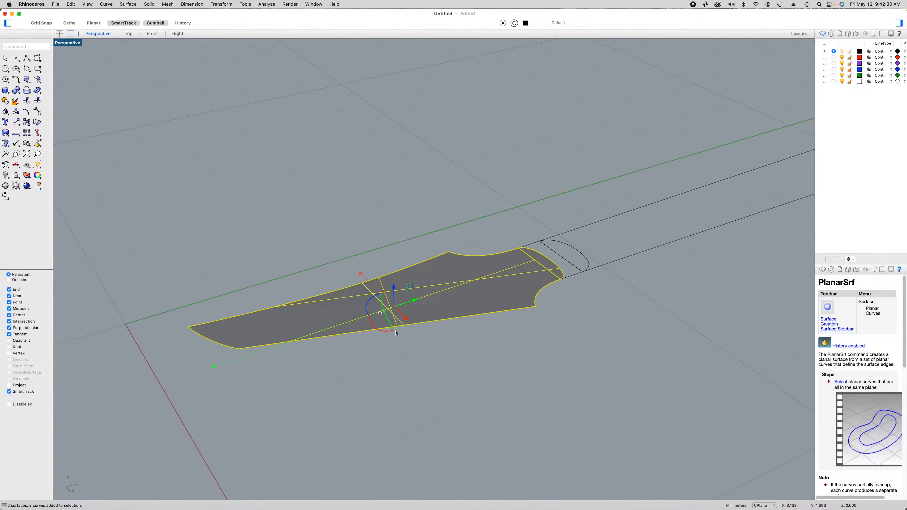
pyautogui.click(380, 314)
pyautogui.click(411, 321)
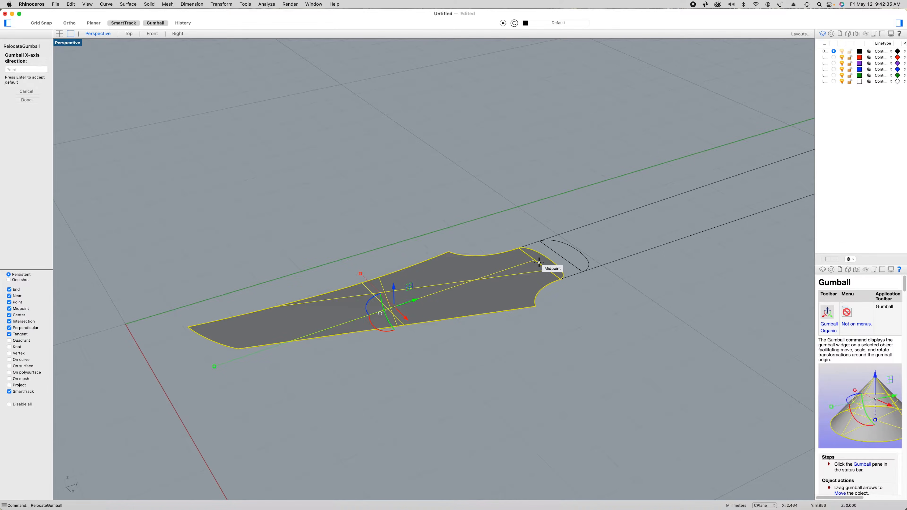
pyautogui.click(540, 262)
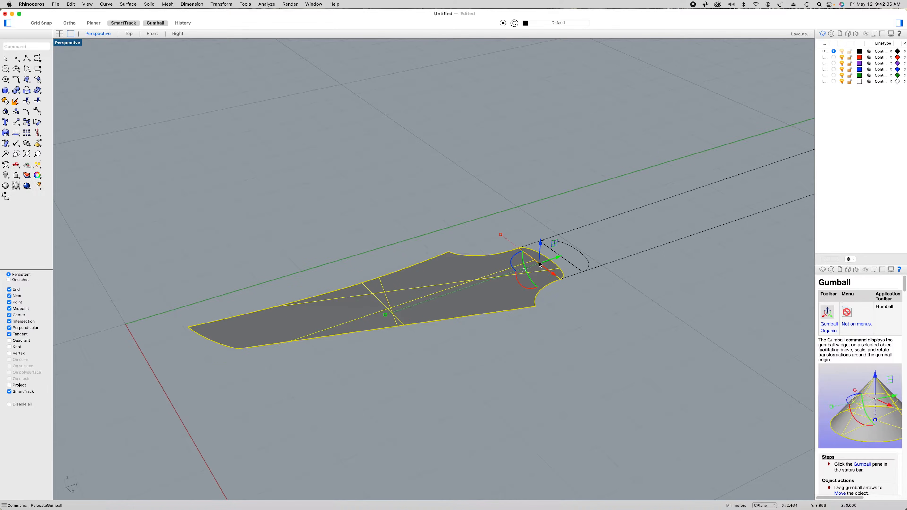
# Rotate both headstock surfaces and their outlines -8 degrees around the X axis
pyautogui.click(526, 290)
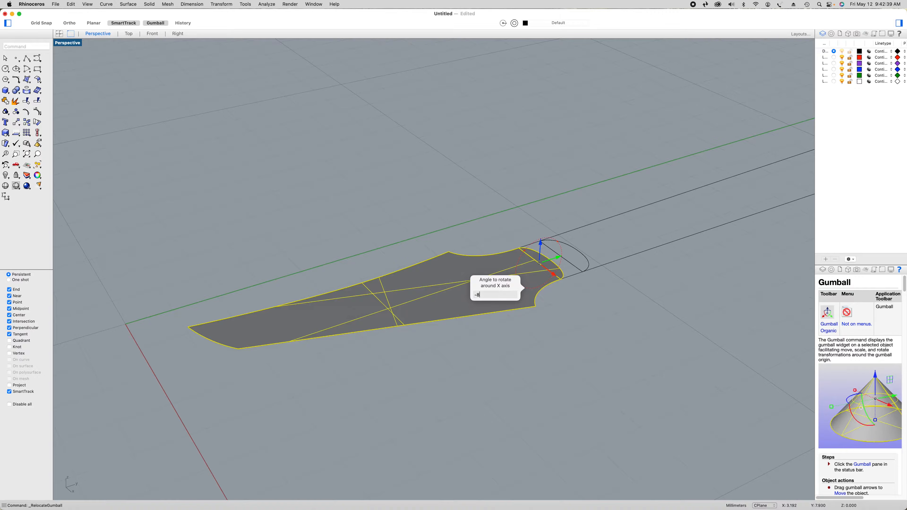
pyautogui.press('Return')
pyautogui.click(526, 325)
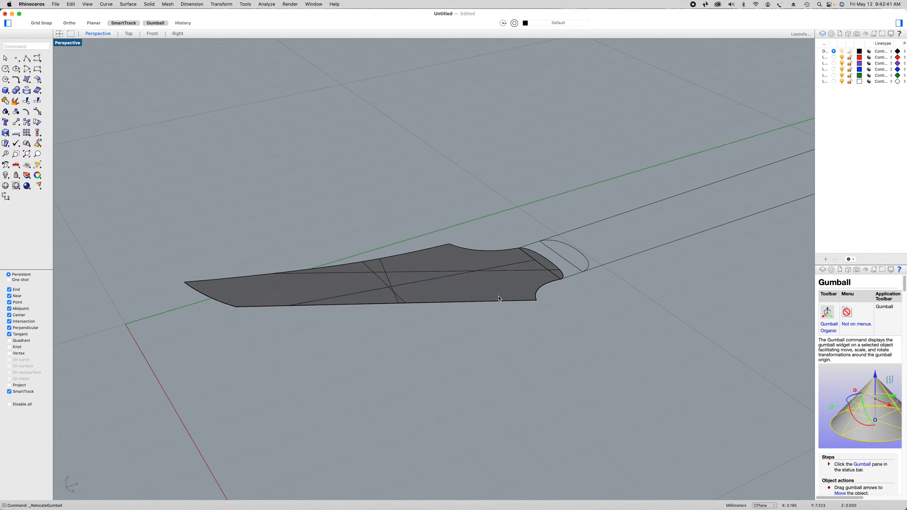
# Move the round-ended headstock surface and its outline curve up 0.5625 in the Z direction
pyautogui.click(500, 296)
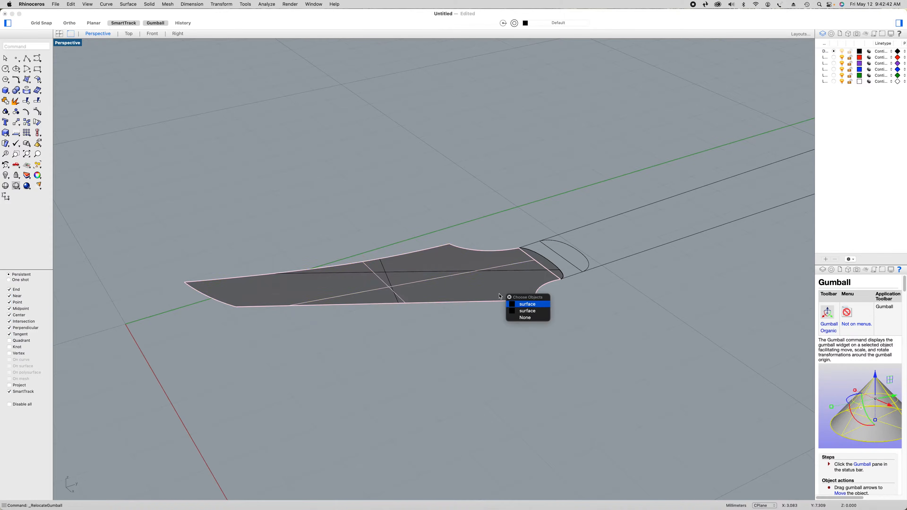
pyautogui.click(530, 310)
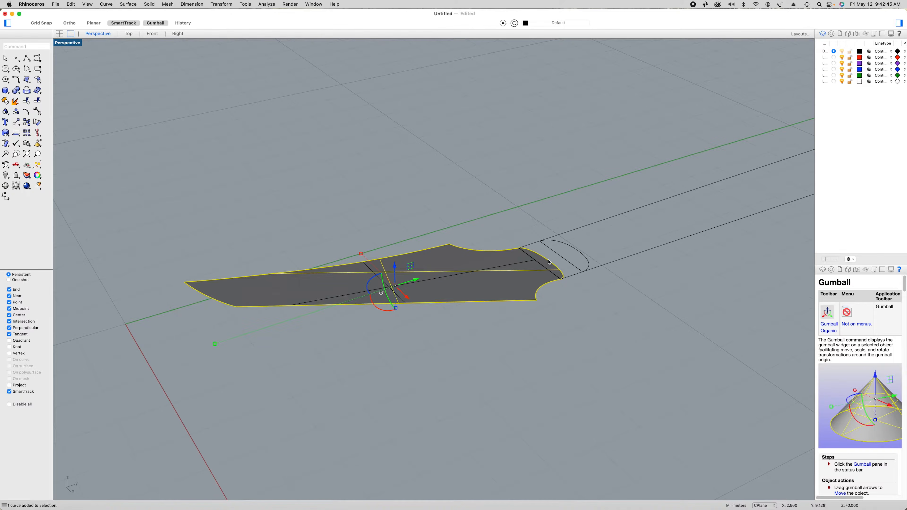
pyautogui.click(396, 268)
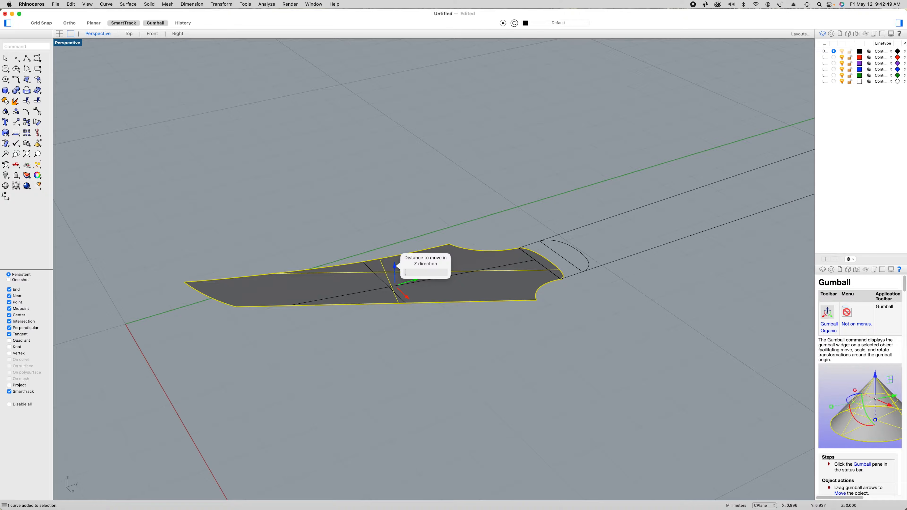
pyautogui.write('.5625')
pyautogui.press('Return')
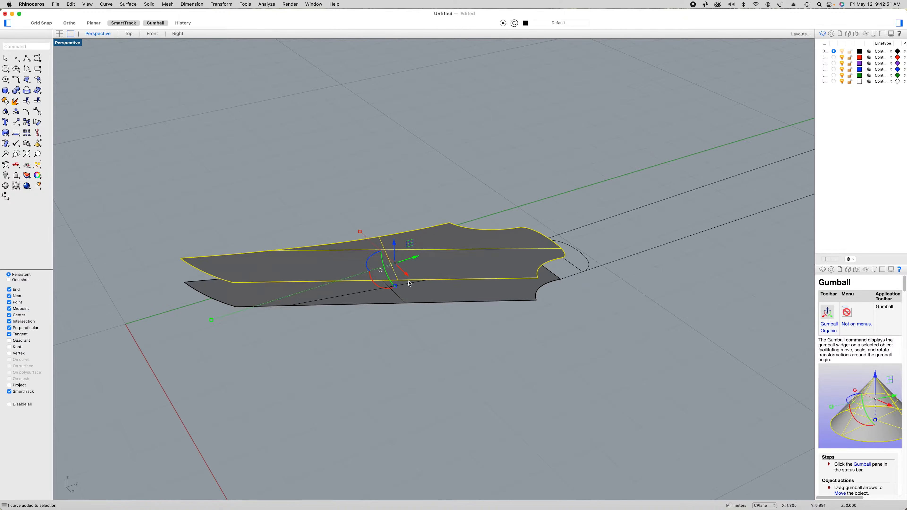
# Explode the raised headstock outline curve and delete its segments around the rounded neck end
pyautogui.keyDown('super'); pyautogui.click(458, 263); pyautogui.keyUp('super')
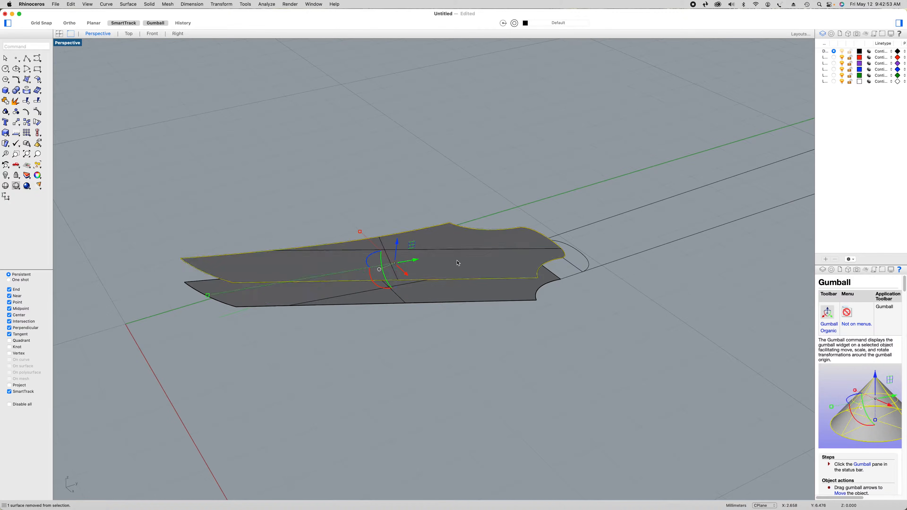
pyautogui.click(16, 101)
pyautogui.click(554, 263)
pyautogui.press('Delete')
pyautogui.click(538, 229)
pyautogui.press('Delete')
pyautogui.click(502, 231)
pyautogui.press('Delete')
# Draw a straight polyline across the raised headstock surface between its two corners nearest the neck
pyautogui.moveTo(587, 328); pyautogui.dragTo(559, 328, button='right')
pyautogui.click(26, 60)
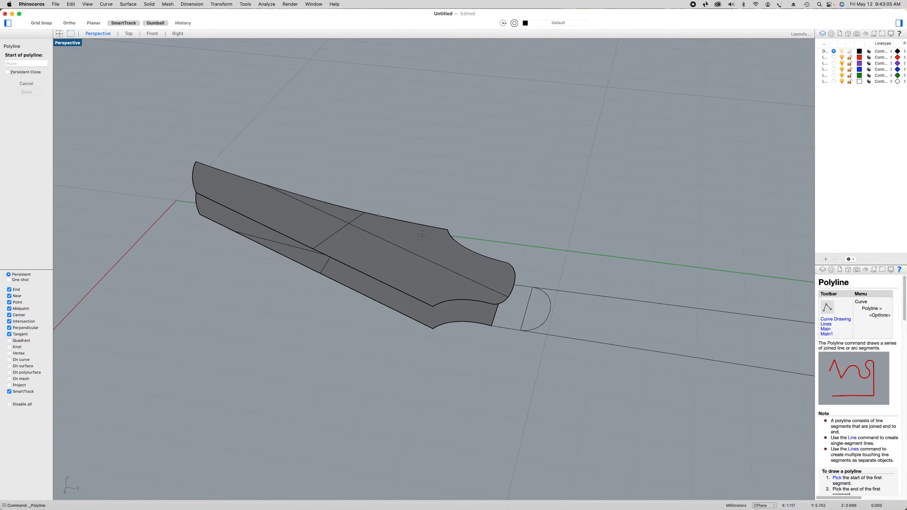
pyautogui.click(448, 230)
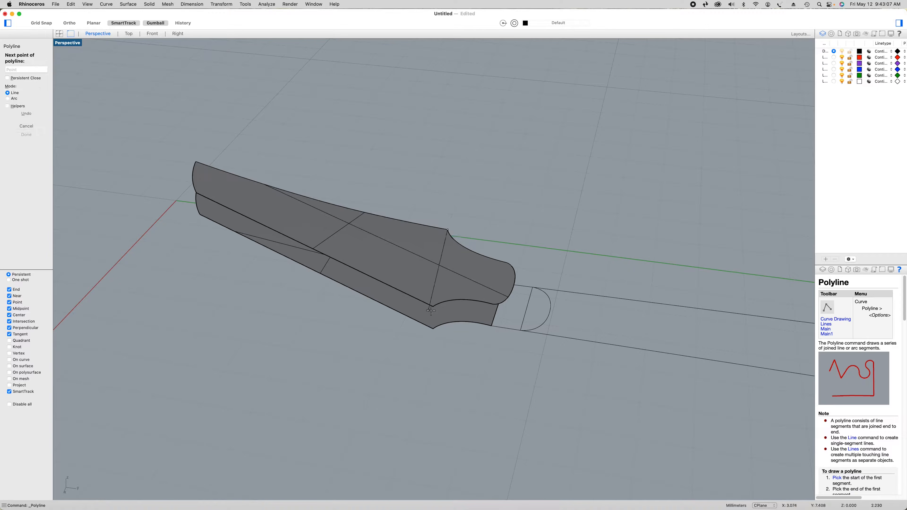
pyautogui.click(432, 308)
pyautogui.press('Return')
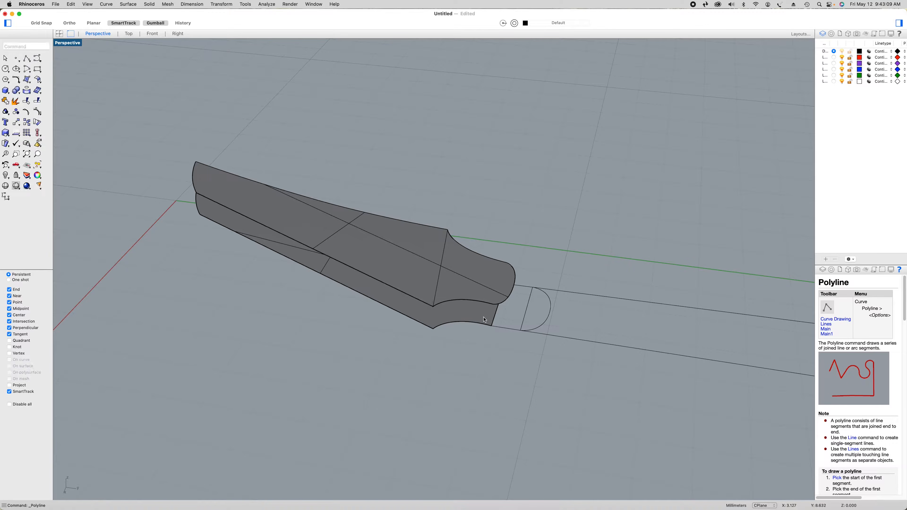
# Bend the raised headstock surface upward along a spine from the cross line's midpoint to the rounded end's midpoint, picking the bend point in the Right view
pyautogui.click(467, 287)
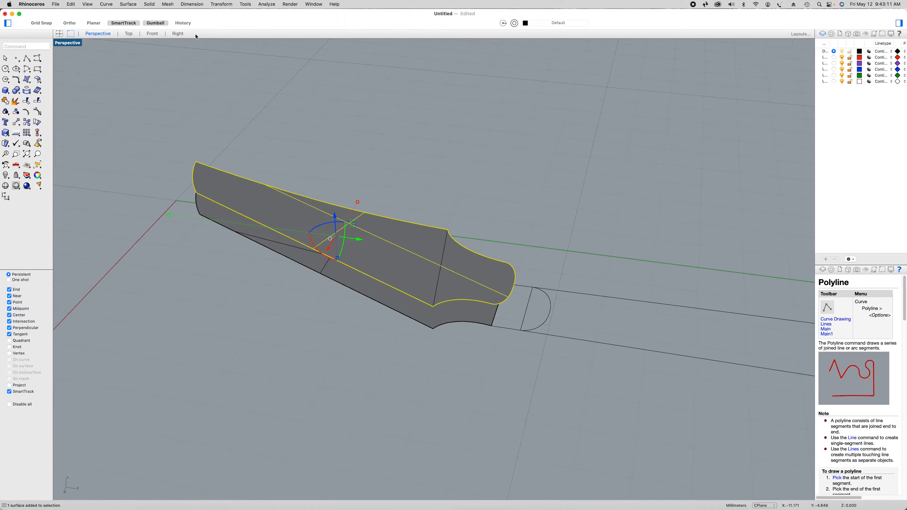
pyautogui.click(221, 4)
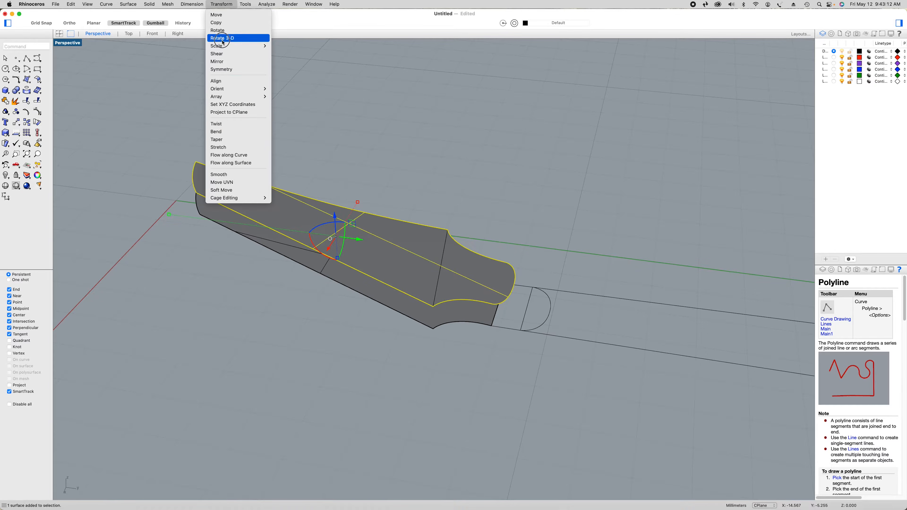
pyautogui.click(224, 133)
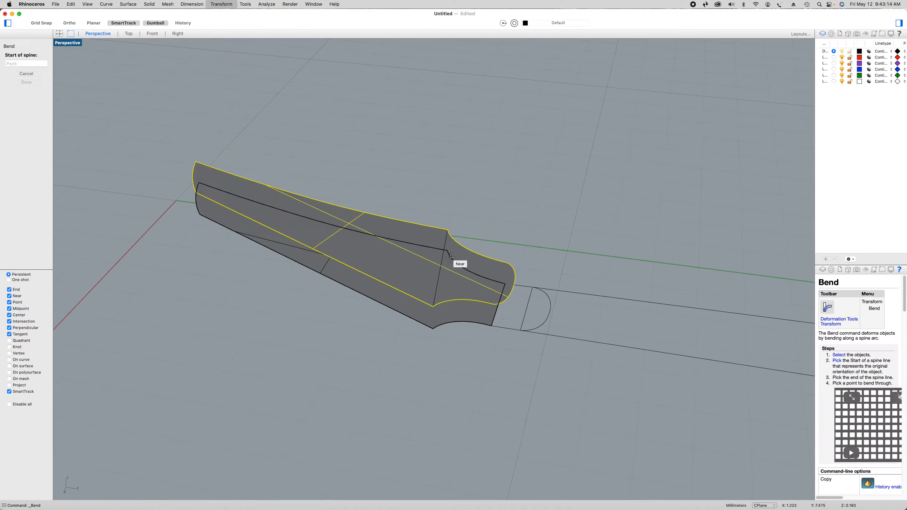
pyautogui.click(440, 266)
pyautogui.moveTo(442, 264); pyautogui.dragTo(434, 275, button='right')
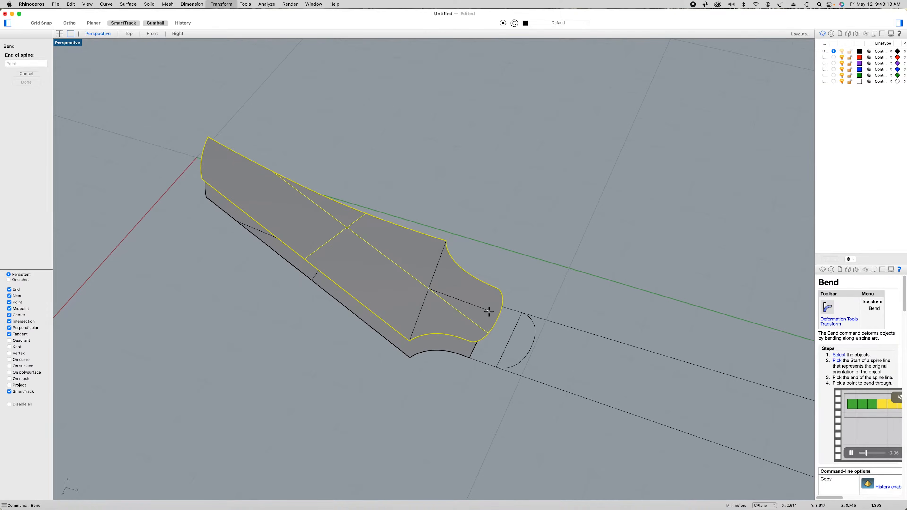
pyautogui.click(497, 320)
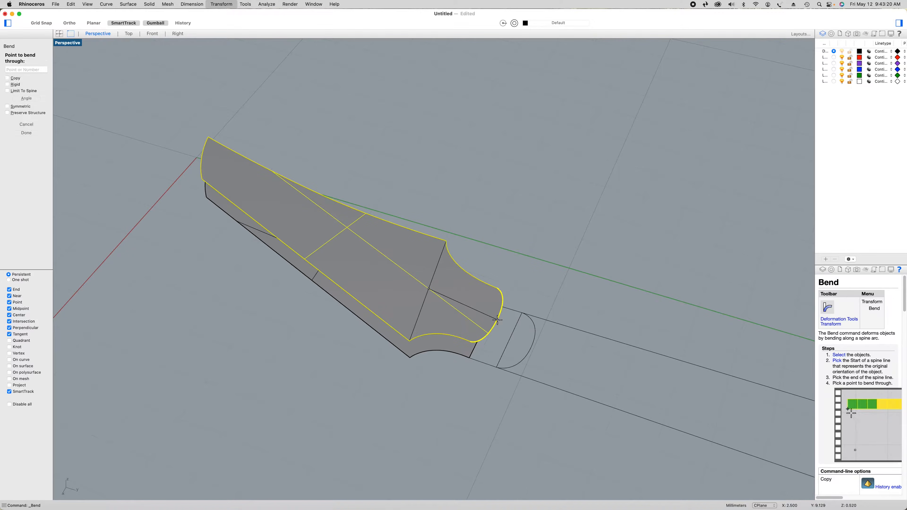
pyautogui.click(177, 33)
pyautogui.scroll(7, 442, 271)
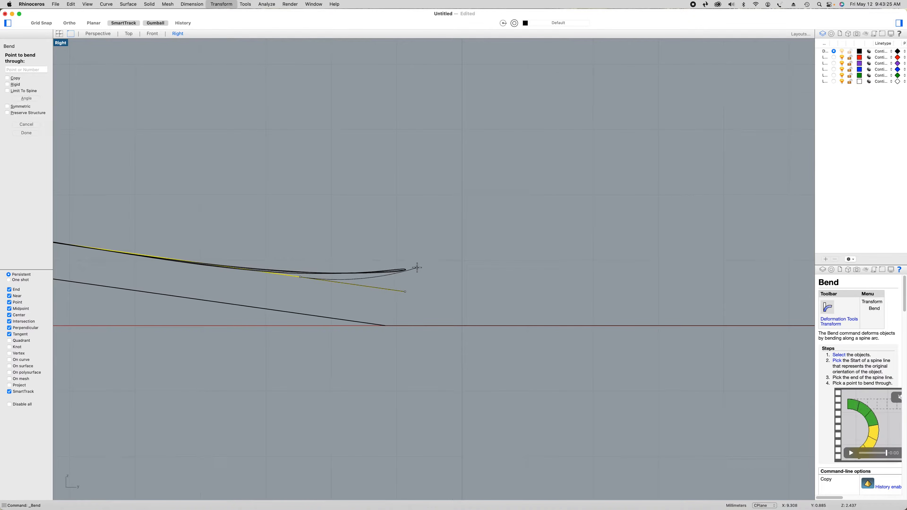
pyautogui.click(417, 267)
pyautogui.scroll(-3, 417, 270)
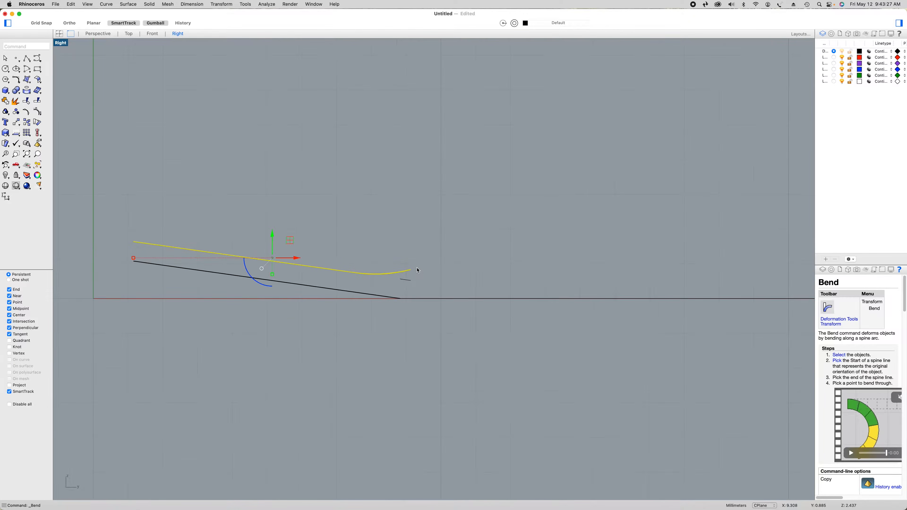
pyautogui.click(96, 34)
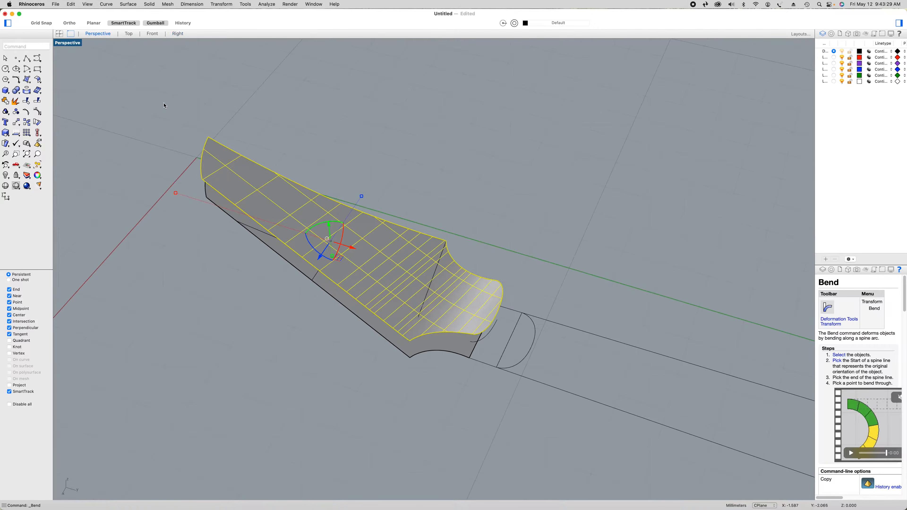
# Delete the leftover curve near the rounded end and the construction line across the raised headstock surface
pyautogui.click(452, 388)
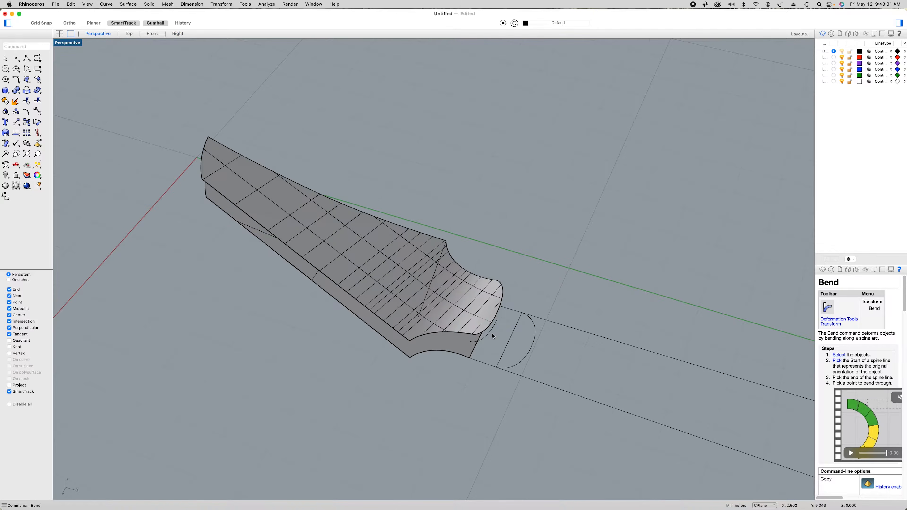
pyautogui.click(492, 333)
pyautogui.press('Delete')
pyautogui.moveTo(492, 333); pyautogui.dragTo(422, 284, button='right')
pyautogui.click(422, 283)
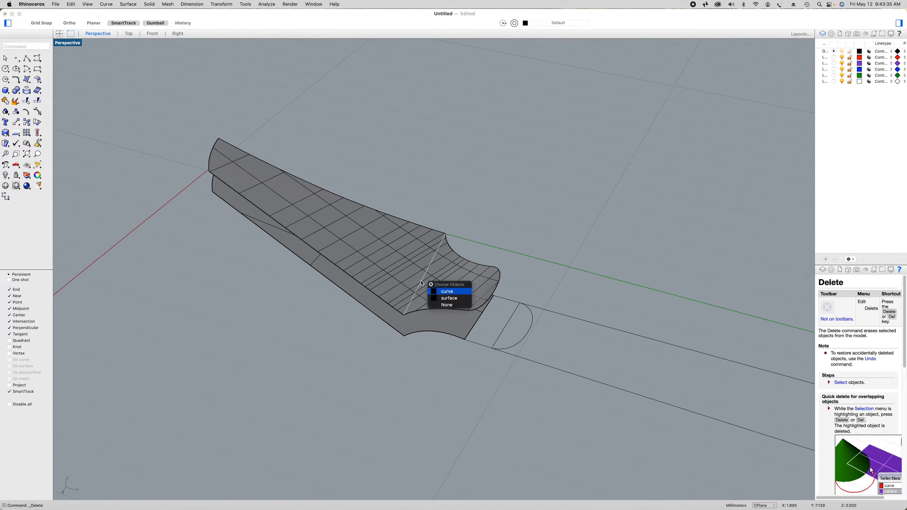
pyautogui.press('Delete')
# Explode the outline curve of the lower headstock surface into separate segments
pyautogui.moveTo(457, 390)
pyautogui.mouseDown(button='right')
pyautogui.moveTo(448, 374)
pyautogui.moveTo(470, 389)
pyautogui.mouseUp(button='right')
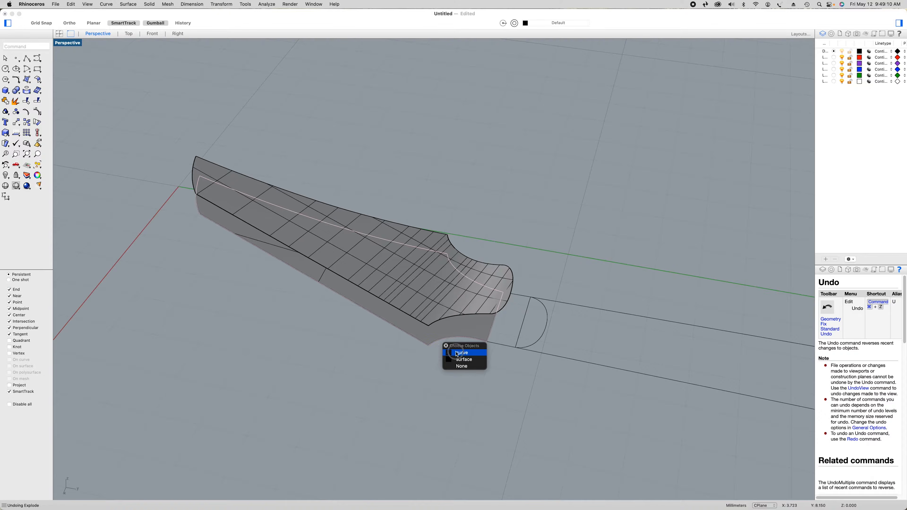
pyautogui.click(459, 353)
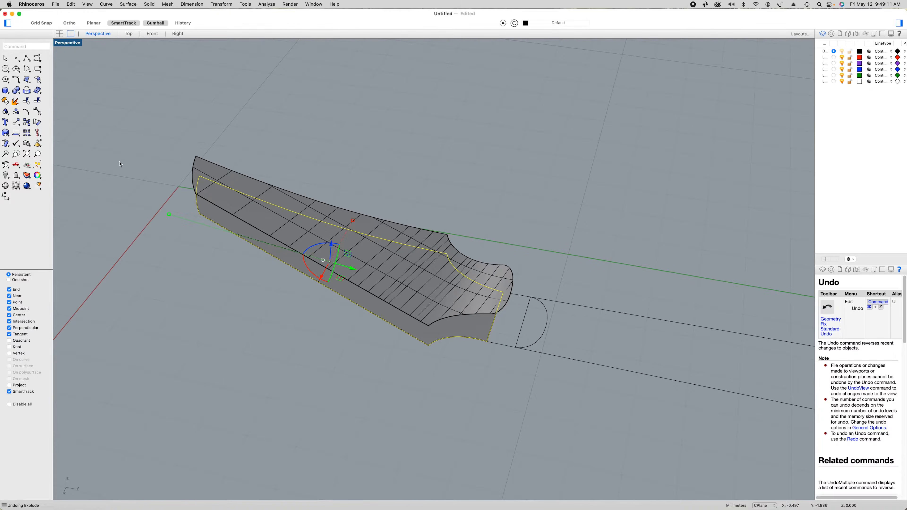
pyautogui.click(16, 101)
pyautogui.click(431, 380)
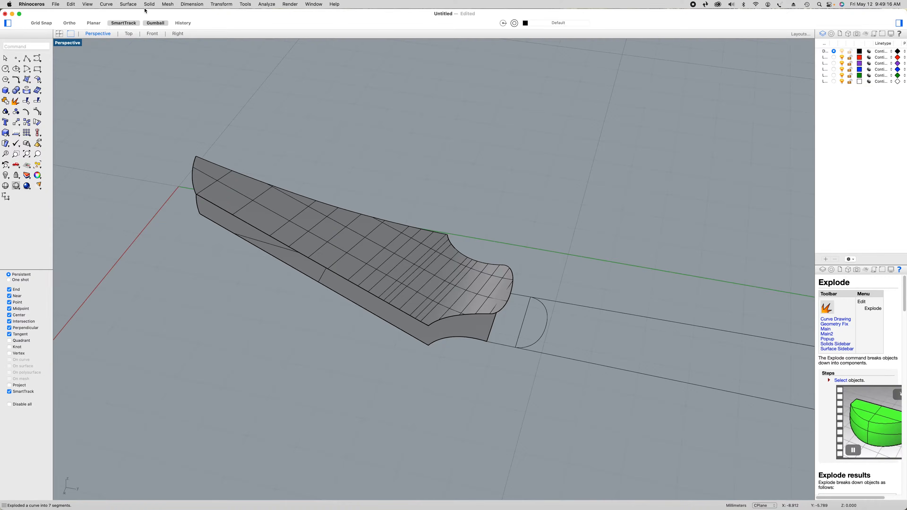
# Duplicate the bent headstock surface's two concave transition edges and its rounded neck-end edge as curves
pyautogui.click(106, 4)
pyautogui.moveTo(150, 238)
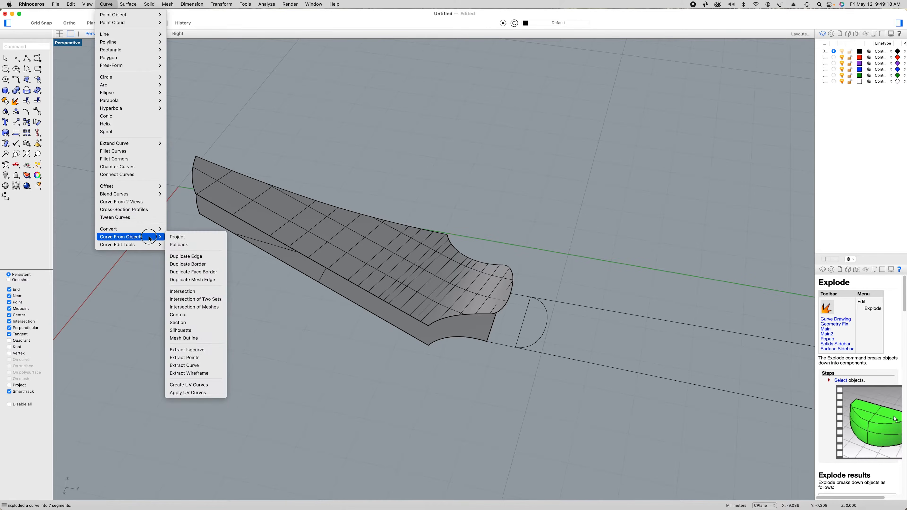
pyautogui.click(184, 257)
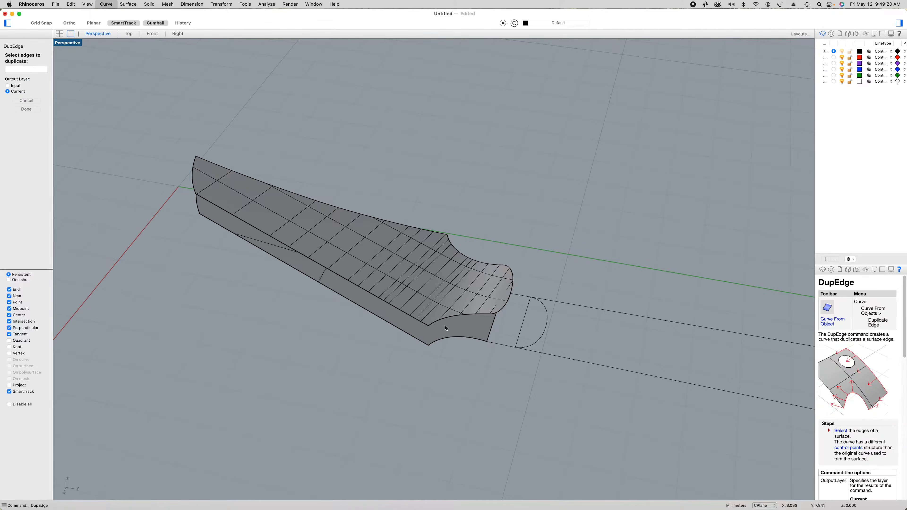
pyautogui.click(451, 318)
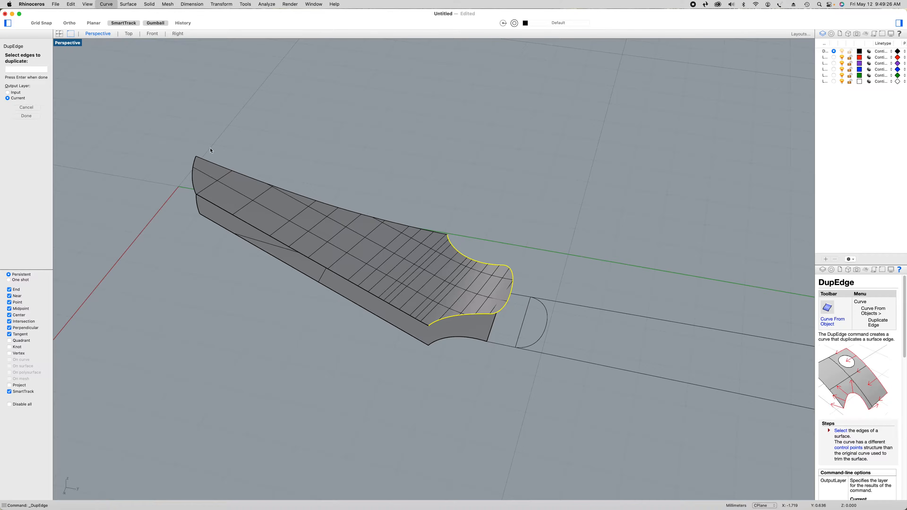
pyautogui.click(26, 116)
pyautogui.click(385, 359)
# Draw a polyline between the upper and lower corners where the straight long side meets the concave transition
pyautogui.click(27, 57)
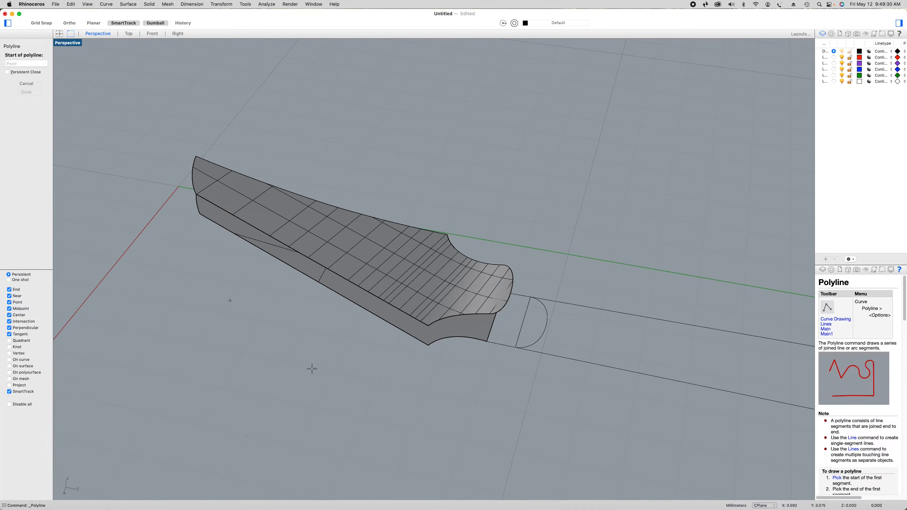
pyautogui.click(429, 325)
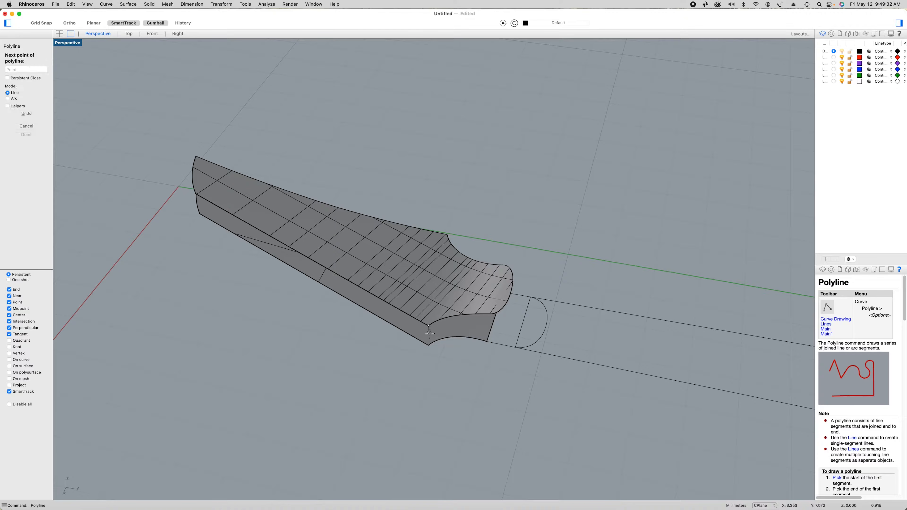
pyautogui.click(429, 346)
pyautogui.press('Return')
# Connect the upper and lower headstock surfaces with a polyline at the tip corner of the straight long side
pyautogui.moveTo(220, 318); pyautogui.dragTo(258, 309, button='right')
pyautogui.rightClick(149, 263)
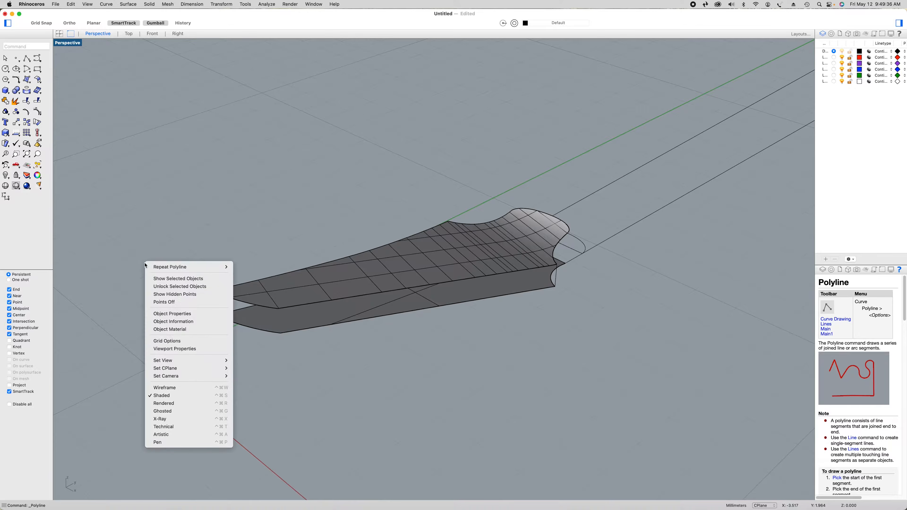
pyautogui.click(153, 266)
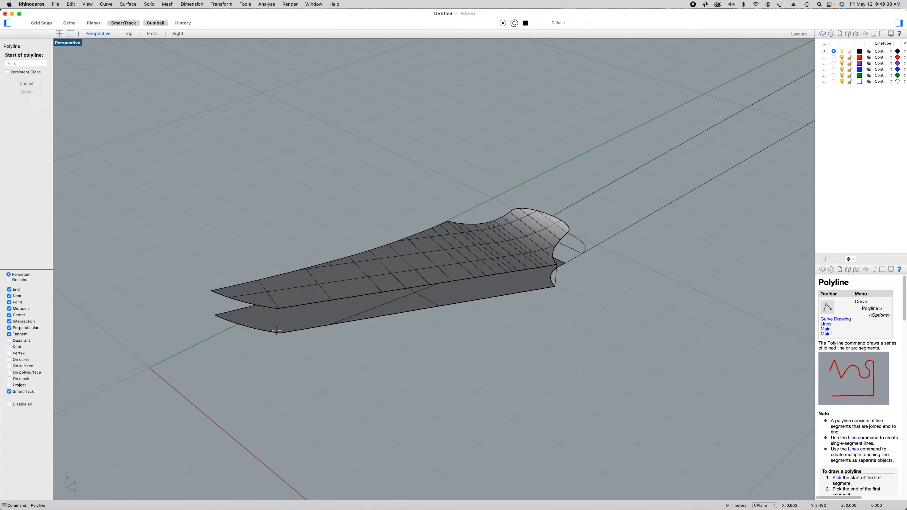
pyautogui.click(277, 310)
pyautogui.click(280, 333)
pyautogui.rightClick(280, 335)
# Draw a polyline joining the upper and lower surfaces at the other tip corner, on the curved long side
pyautogui.rightClick(155, 258)
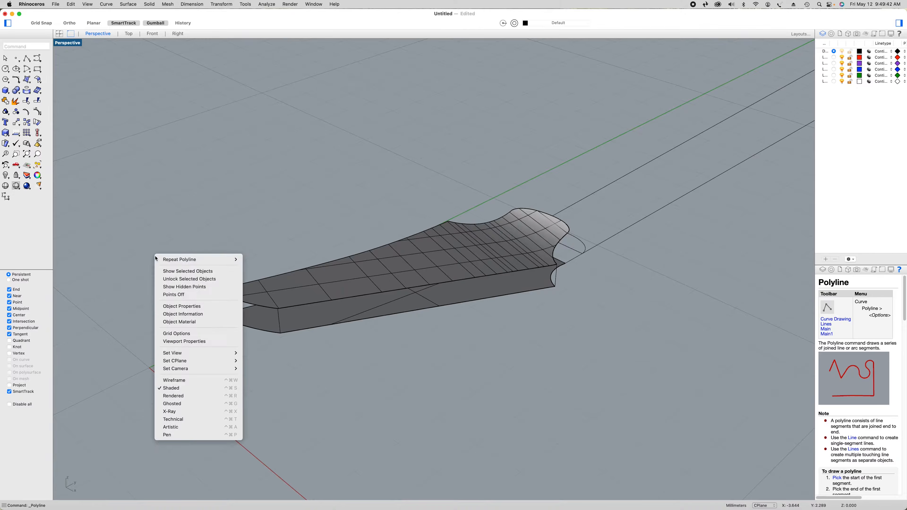
pyautogui.click(159, 259)
pyautogui.click(212, 291)
pyautogui.click(215, 317)
pyautogui.rightClick(217, 319)
# Draw a polyline between the upper and lower corners where the curved long side meets the concave transition
pyautogui.moveTo(237, 370); pyautogui.dragTo(336, 372, button='right')
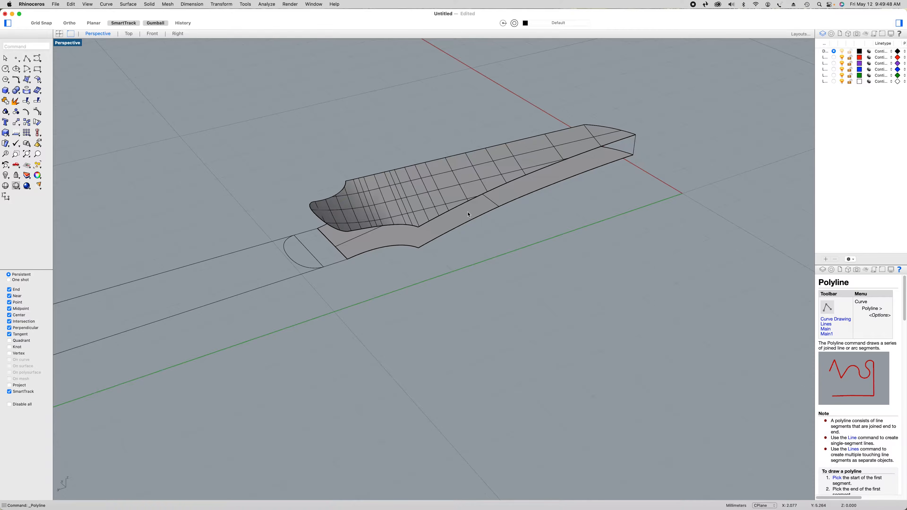
pyautogui.scroll(3, 469, 214)
pyautogui.rightClick(461, 282)
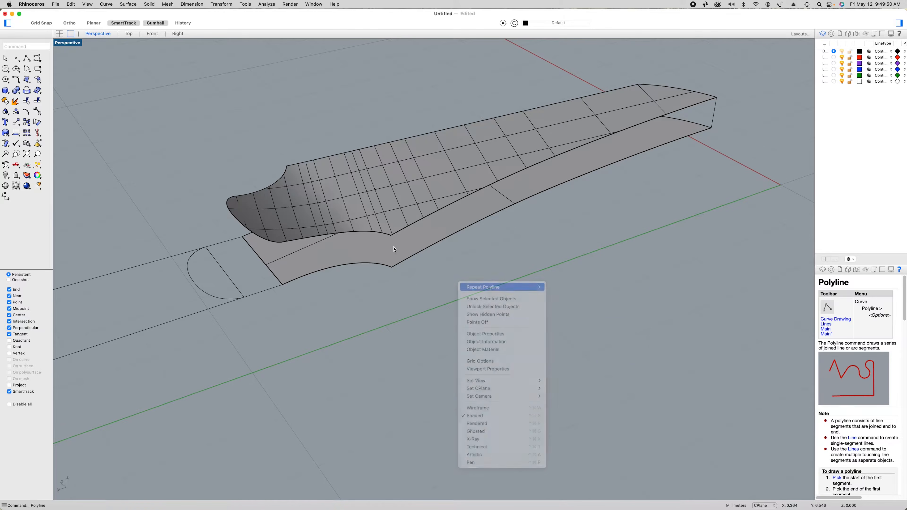
pyautogui.press('Return')
pyautogui.click(391, 236)
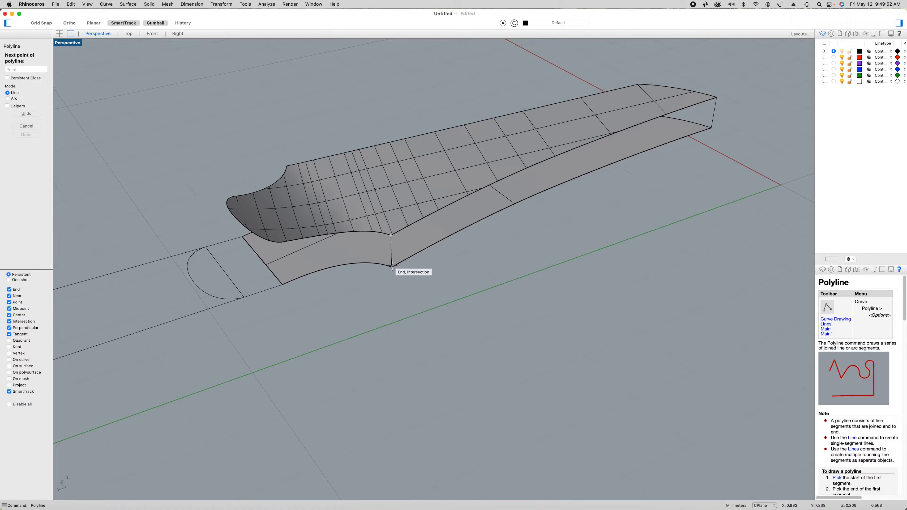
pyautogui.click(392, 266)
pyautogui.rightClick(371, 284)
# Connect the bent surface's neck-end corner to the lower surface's corner with a polyline on the curved side
pyautogui.rightClick(352, 303)
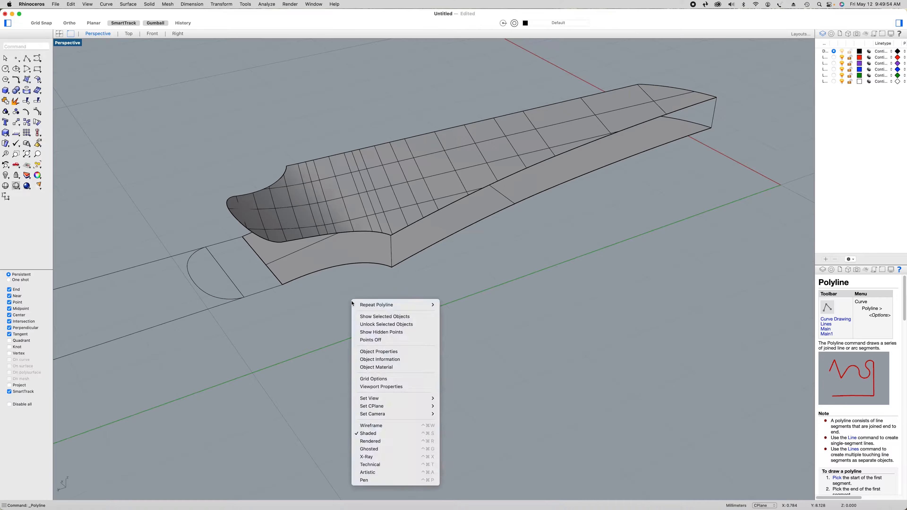
pyautogui.click(361, 305)
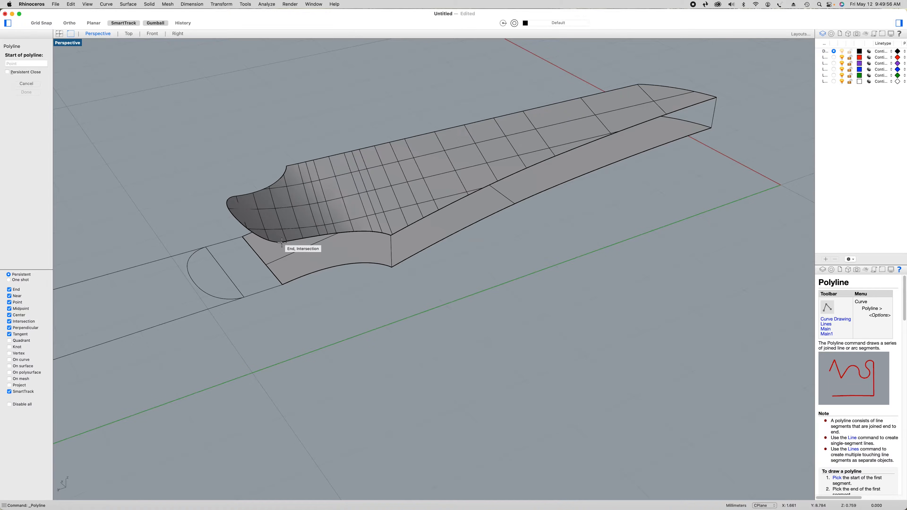
pyautogui.click(282, 242)
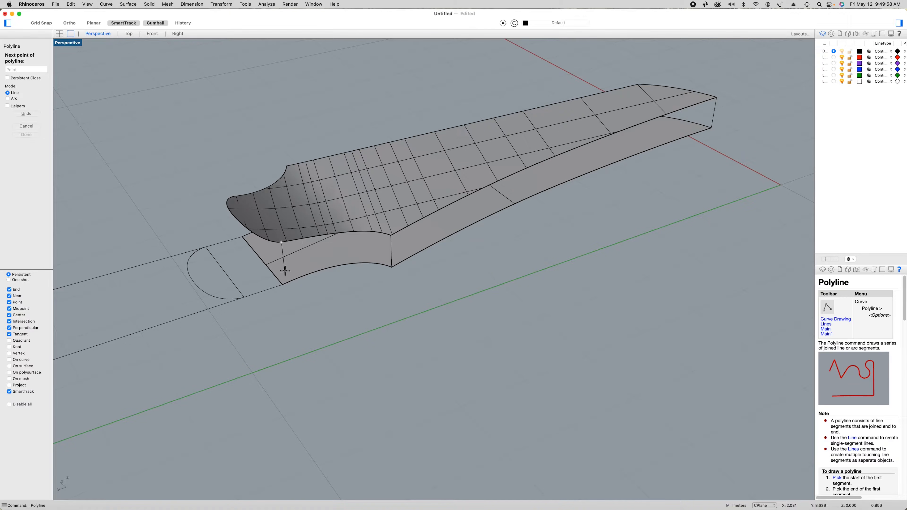
pyautogui.click(283, 284)
pyautogui.rightClick(320, 335)
# Draw a matching polyline between the upper and lower neck-end corners on the straight side of the headstock
pyautogui.moveTo(321, 338); pyautogui.dragTo(393, 333, button='right')
pyautogui.rightClick(452, 434)
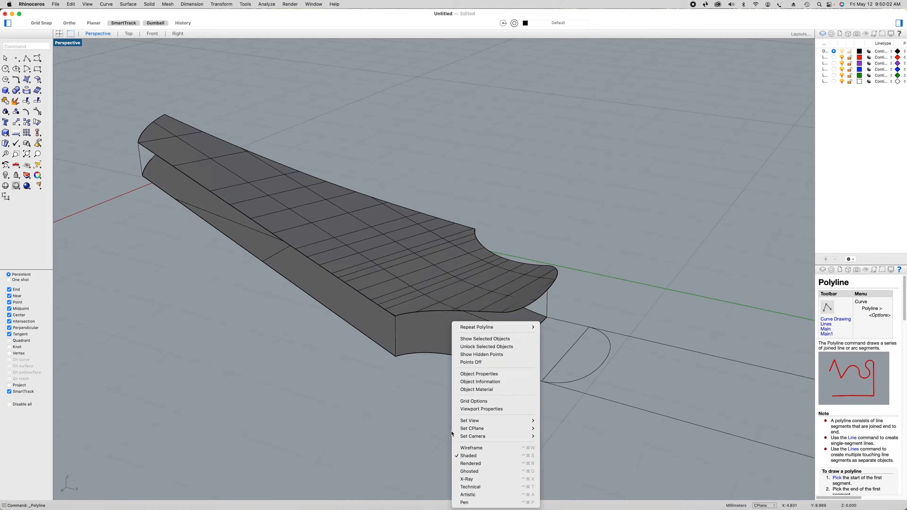
pyautogui.click(475, 327)
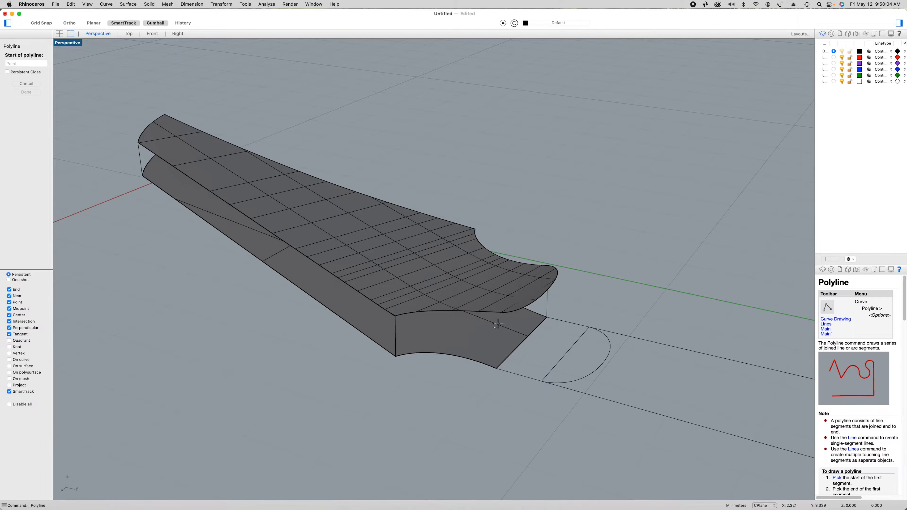
pyautogui.click(502, 313)
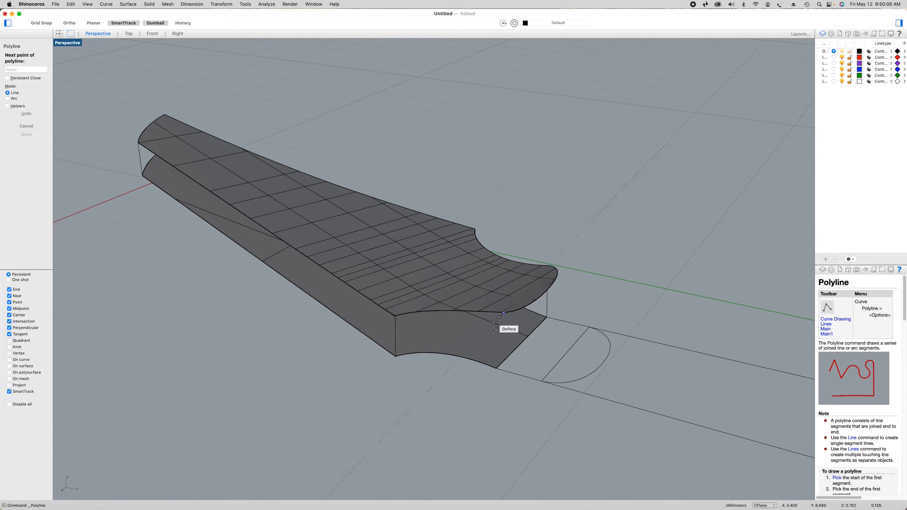
pyautogui.click(496, 368)
pyautogui.press('Return')
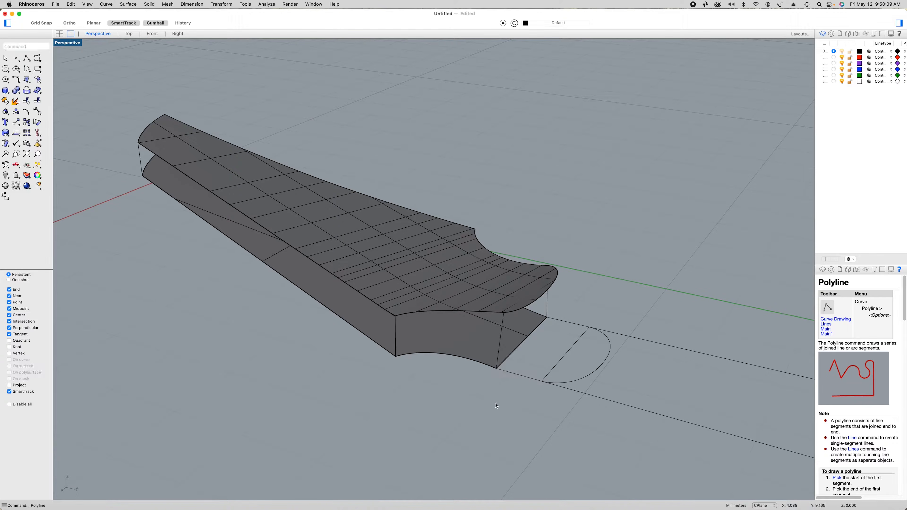
# Create a curve network surface over the concave transition on the straight side from its four boundary curves, using Position edge matching
pyautogui.click(494, 314)
pyautogui.click(500, 324)
pyautogui.keyDown('shift'); pyautogui.click(461, 356); pyautogui.keyUp('shift')
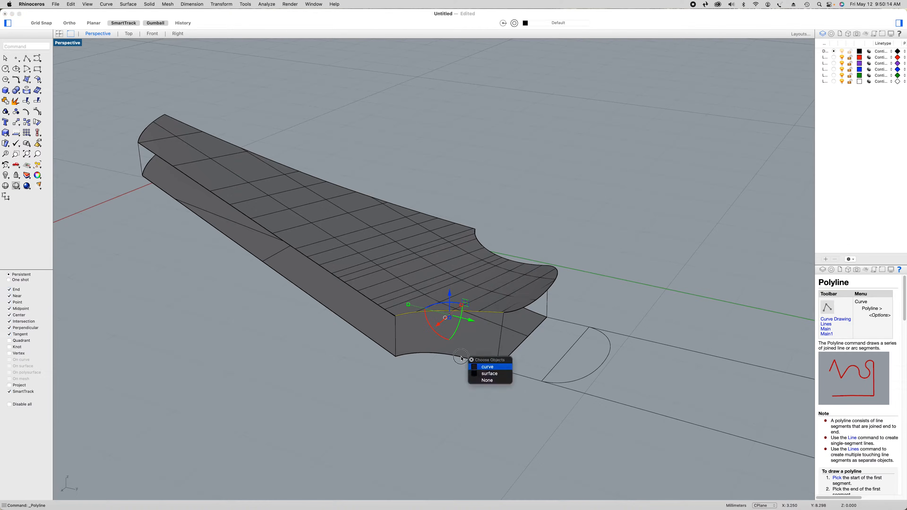
pyautogui.click(483, 368)
pyautogui.keyDown('shift'); pyautogui.click(500, 348); pyautogui.keyUp('shift')
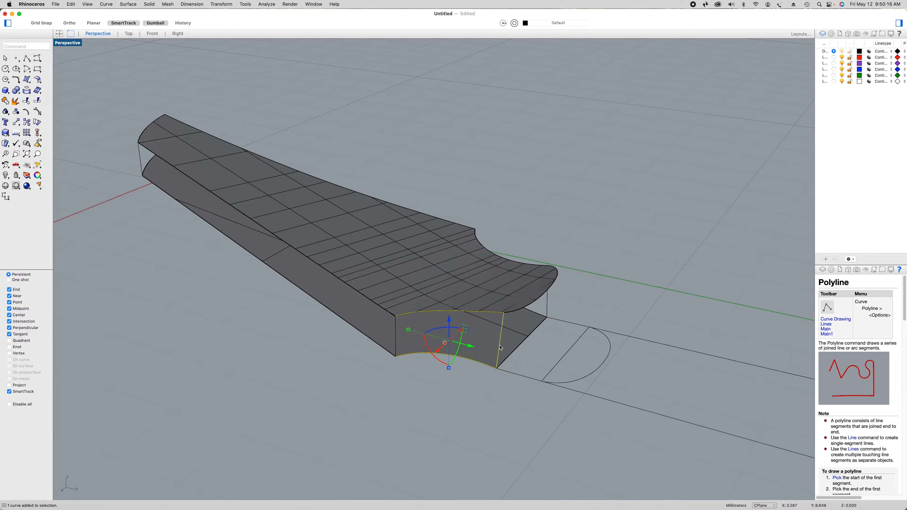
pyautogui.keyDown('shift'); pyautogui.click(396, 338); pyautogui.keyUp('shift')
pyautogui.click(27, 79)
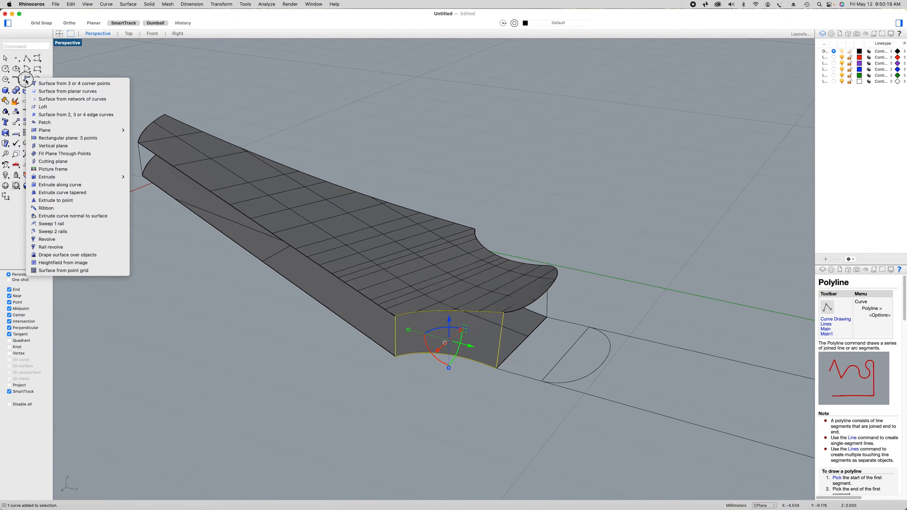
pyautogui.click(48, 99)
pyautogui.click(289, 255)
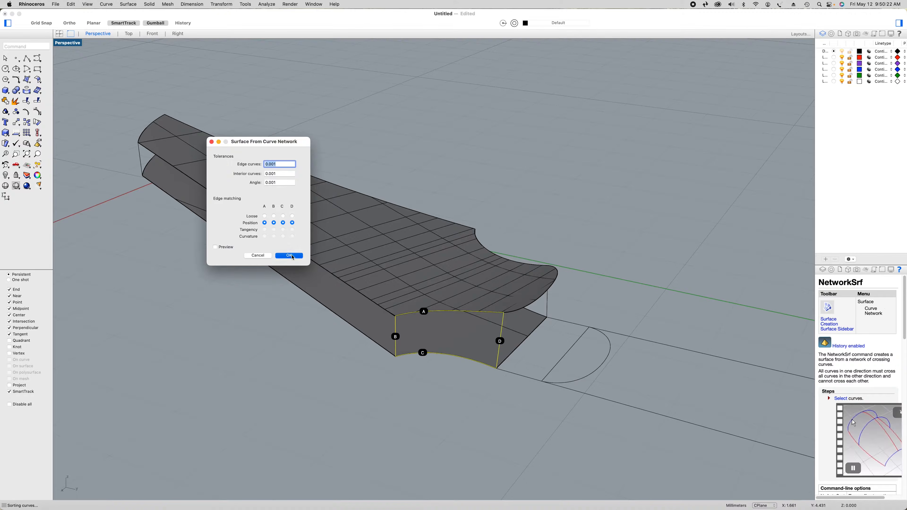
# Close the headstock's straight long side with a curve network surface from its upper, lower and two end curves
pyautogui.click(376, 307)
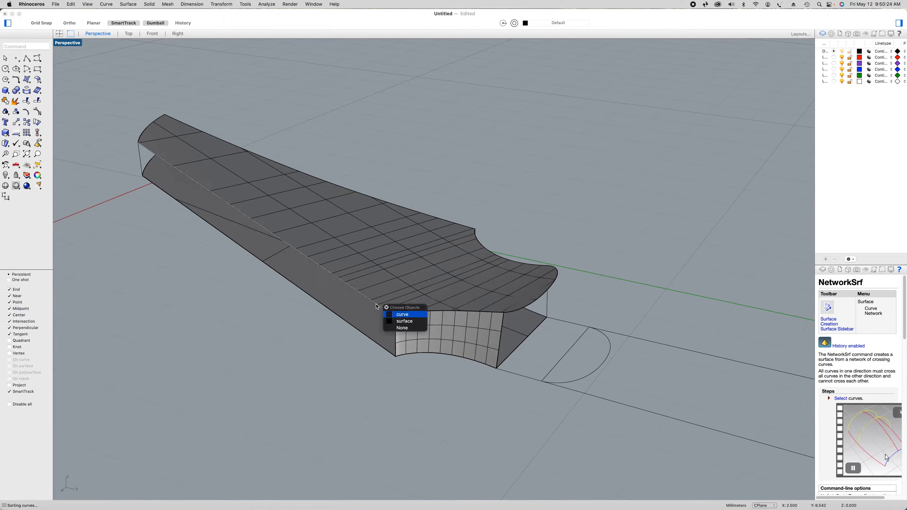
pyautogui.click(400, 316)
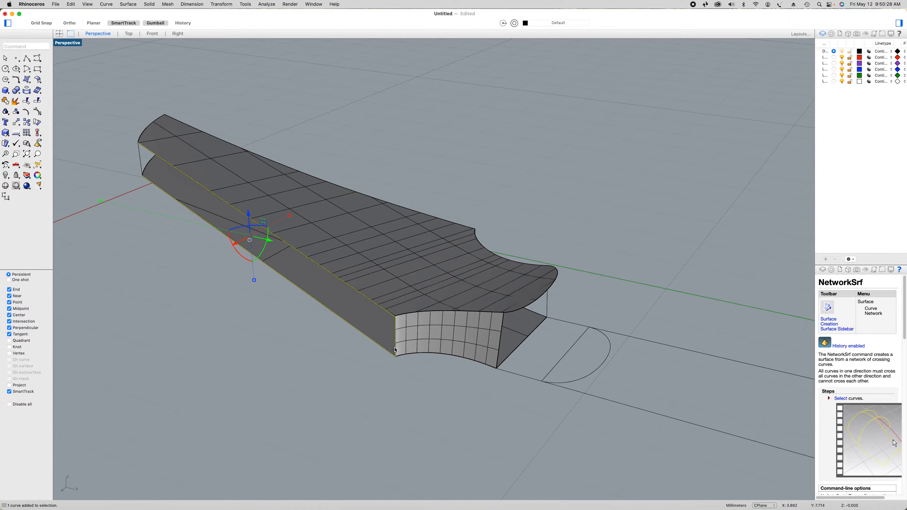
pyautogui.click(144, 159)
pyautogui.rightClick(219, 325)
pyautogui.click(246, 327)
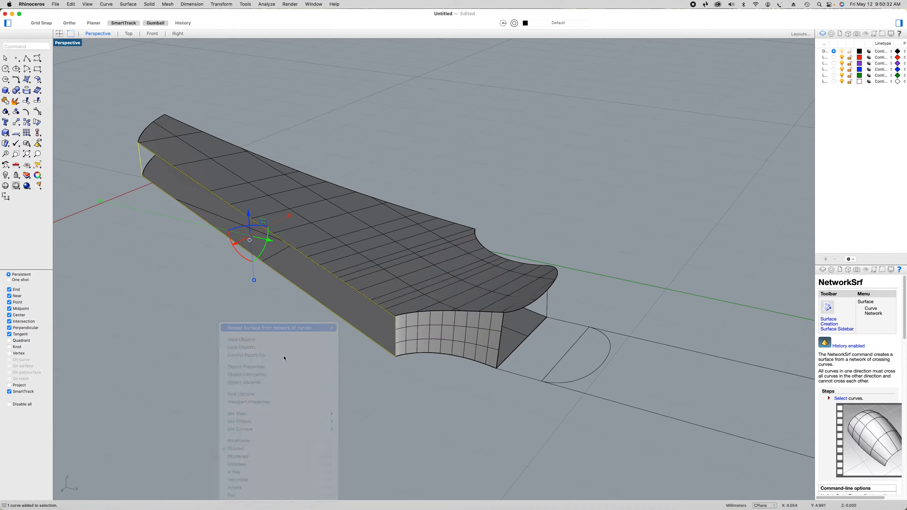
pyautogui.click(289, 256)
pyautogui.click(288, 366)
# Close the headstock tip with a curve network surface from its four boundary curves, using Position edge matching
pyautogui.moveTo(289, 365); pyautogui.dragTo(341, 368, button='right')
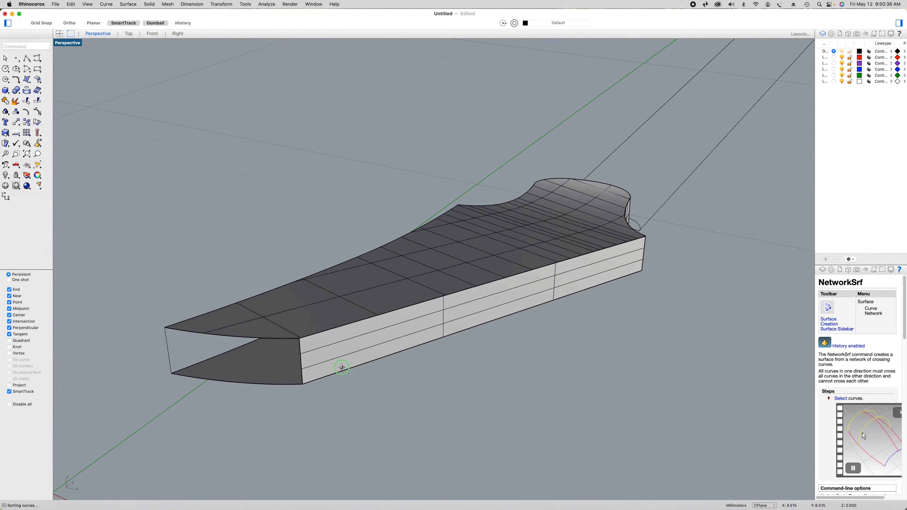
pyautogui.click(302, 365)
pyautogui.click(322, 373)
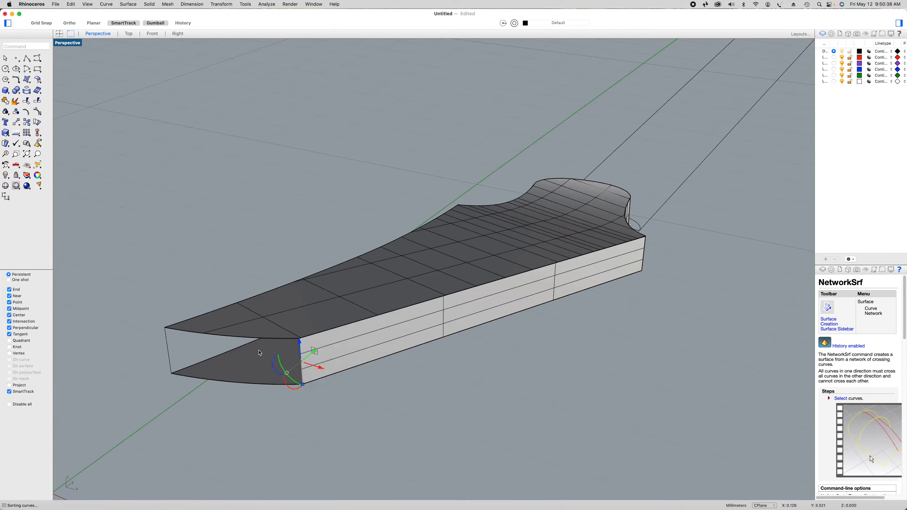
pyautogui.click(272, 342)
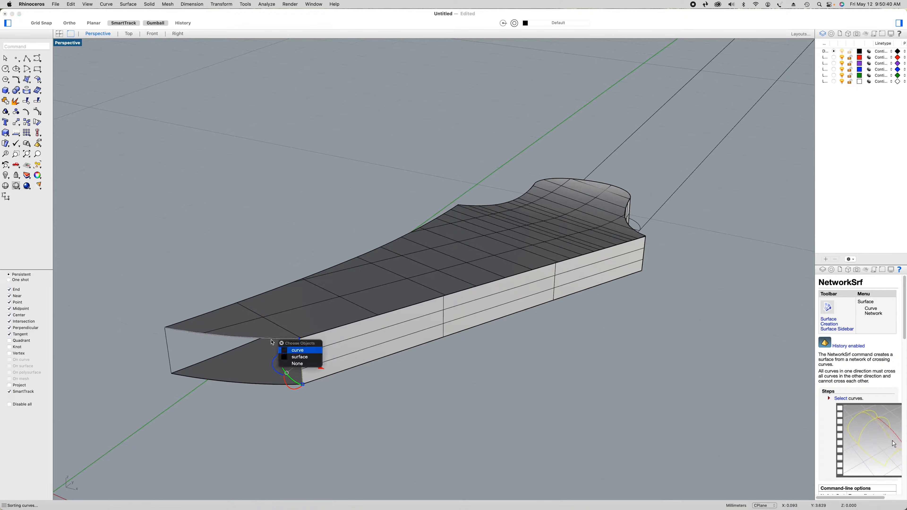
pyautogui.click(299, 351)
pyautogui.click(266, 386)
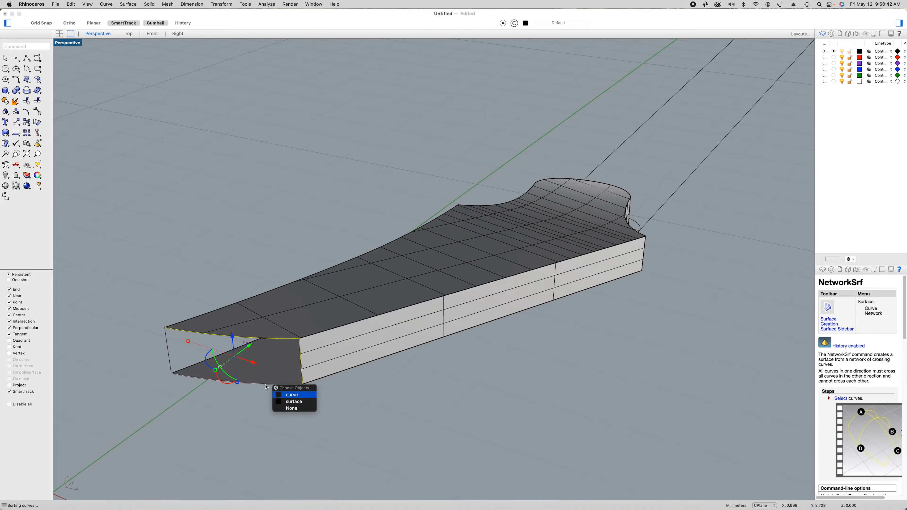
pyautogui.click(290, 396)
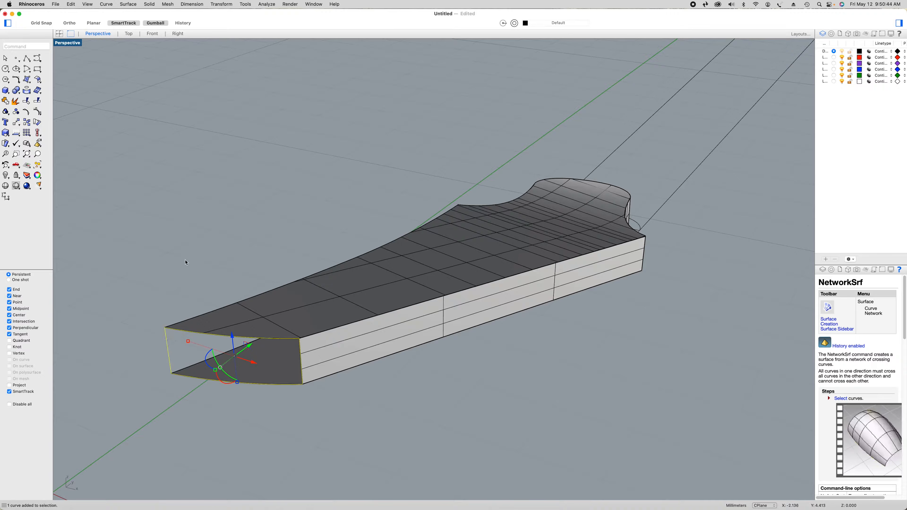
pyautogui.rightClick(187, 227)
pyautogui.click(196, 235)
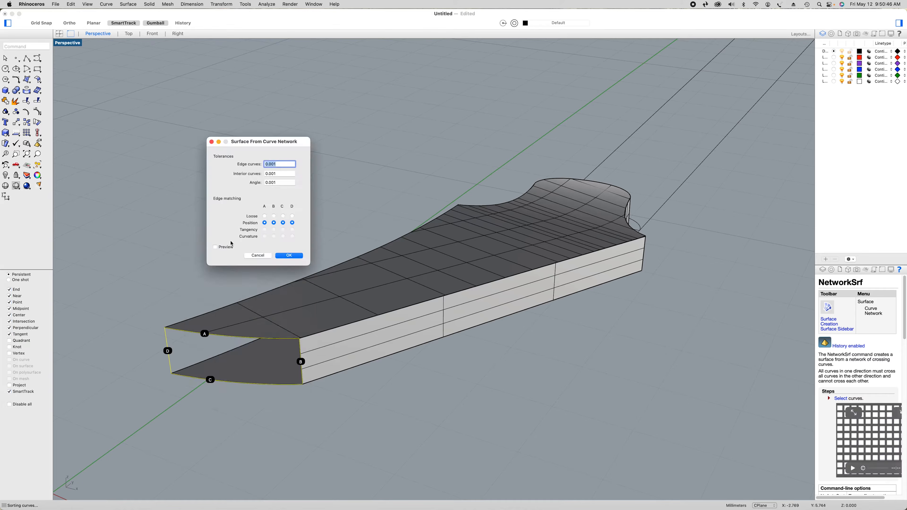
pyautogui.click(291, 256)
# Join the two upper edge curves along the headstock's curved long side into one curve
pyautogui.moveTo(304, 395); pyautogui.dragTo(353, 394, button='right')
pyautogui.moveTo(441, 358); pyautogui.dragTo(353, 359, button='right')
pyautogui.click(490, 355)
pyautogui.click(575, 289)
pyautogui.click(595, 295)
pyautogui.click(451, 242)
pyautogui.click(475, 252)
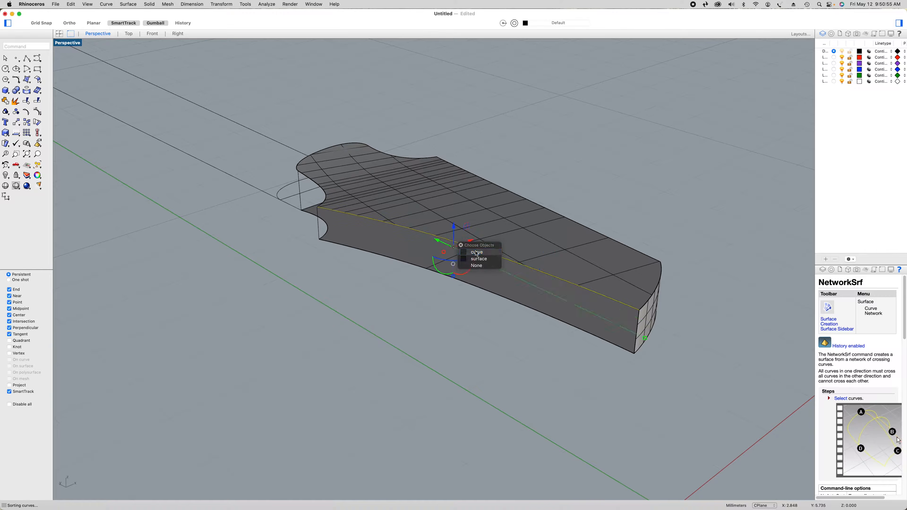
pyautogui.click(6, 102)
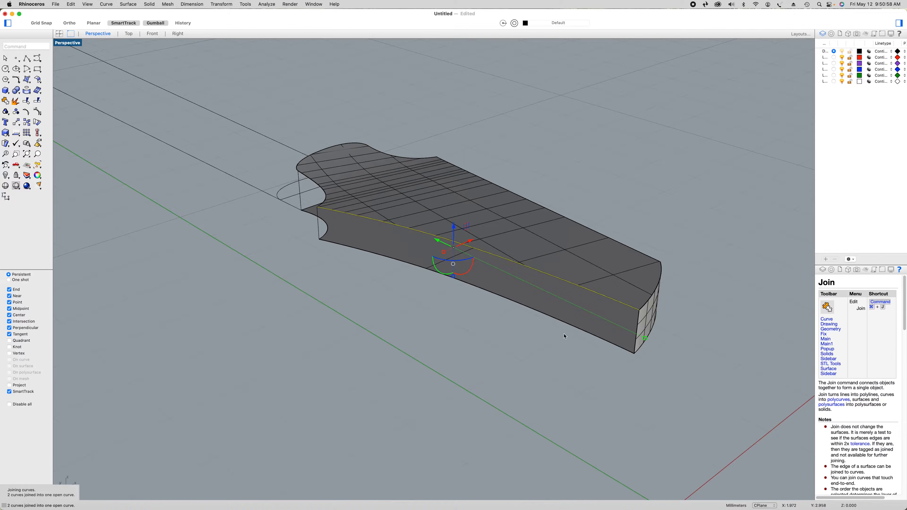
# Join the two lower edge curves along the headstock's curved long side into one curve
pyautogui.click(549, 320)
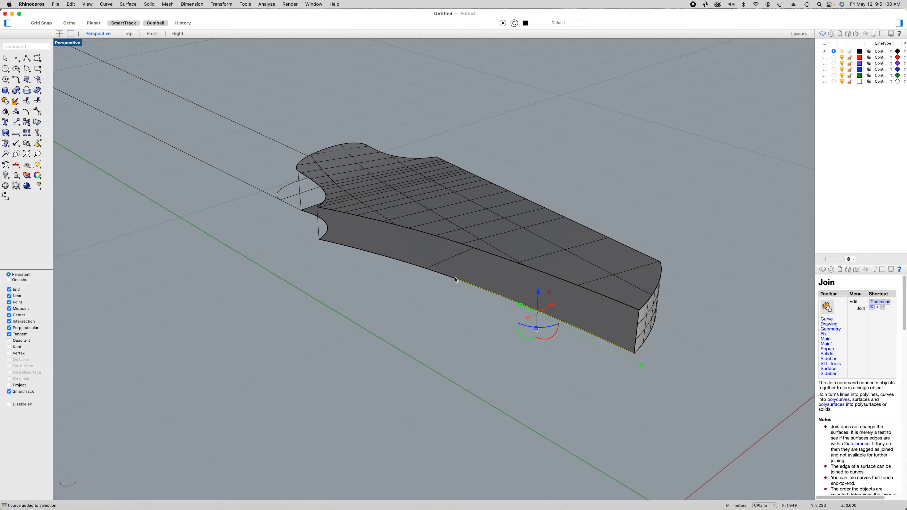
pyautogui.click(452, 280)
pyautogui.click(475, 290)
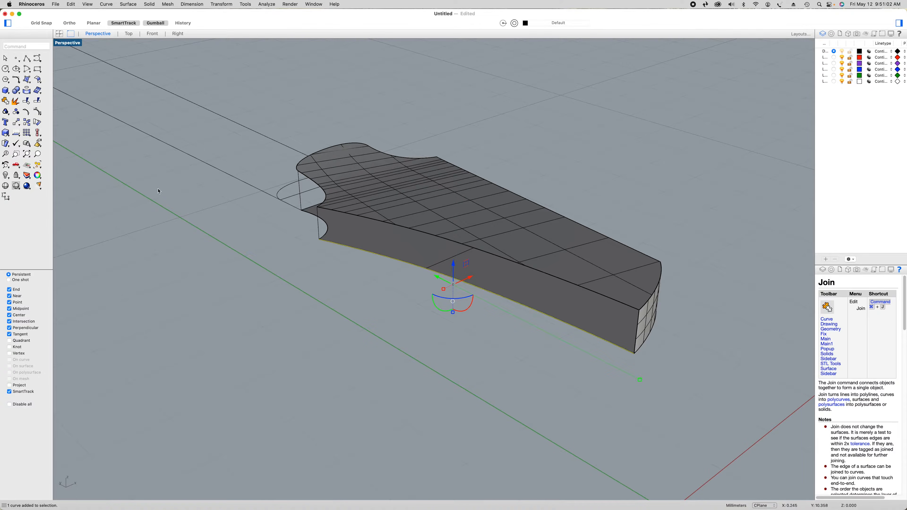
pyautogui.click(8, 110)
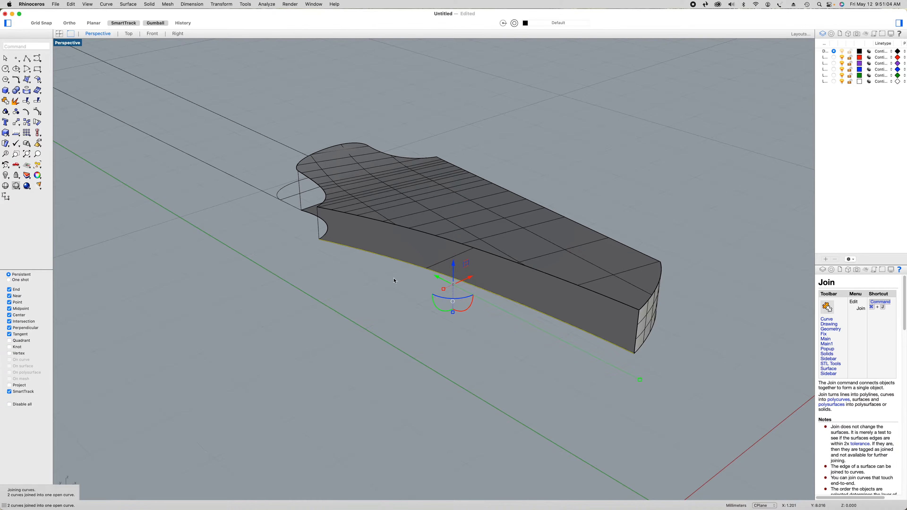
# Close the headstock's curved long side with a curve network surface from its joined upper and lower curves and two end curves
pyautogui.keyDown('shift'); pyautogui.click(531, 272); pyautogui.keyUp('shift')
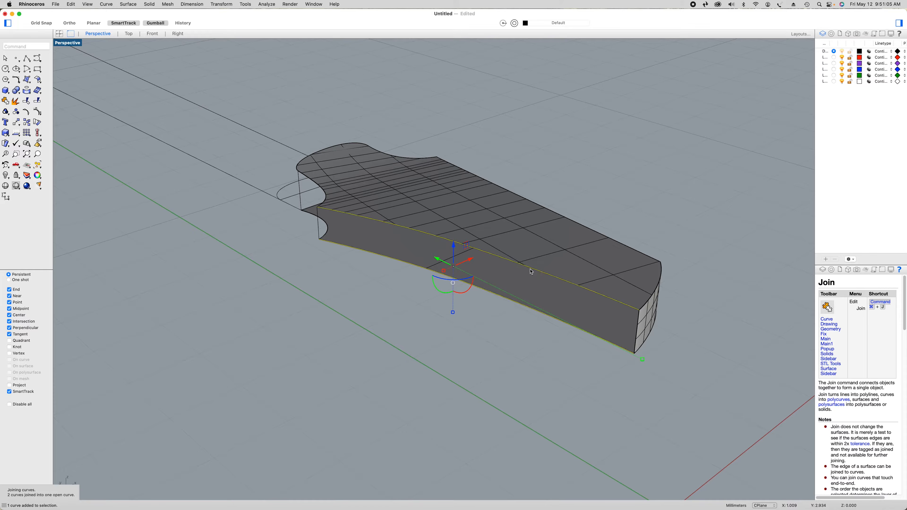
pyautogui.keyDown('shift'); pyautogui.click(636, 336); pyautogui.keyUp('shift')
pyautogui.click(658, 344)
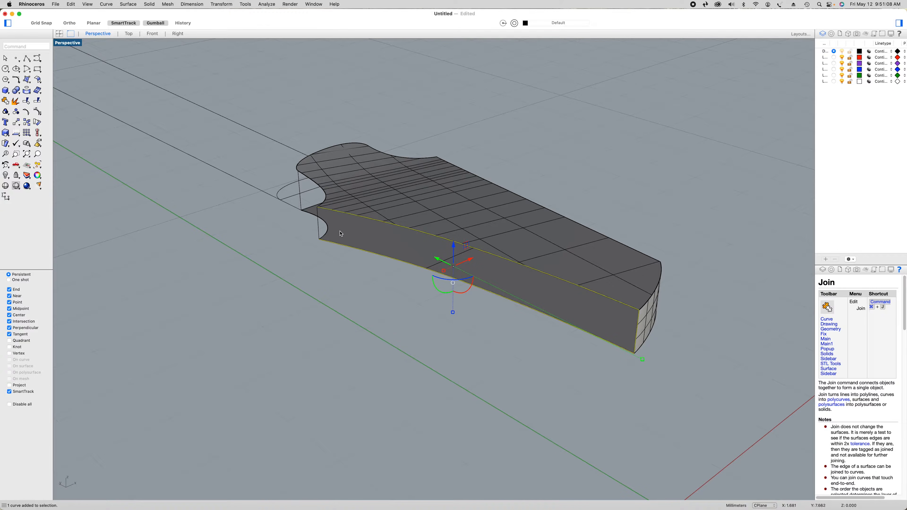
pyautogui.keyDown('shift'); pyautogui.click(320, 228); pyautogui.keyUp('shift')
pyautogui.click(27, 79)
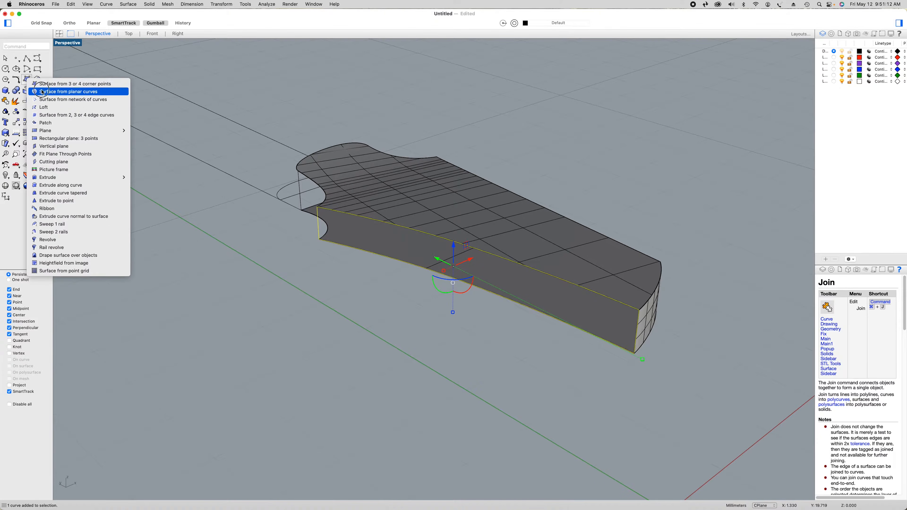
pyautogui.click(52, 101)
pyautogui.click(289, 254)
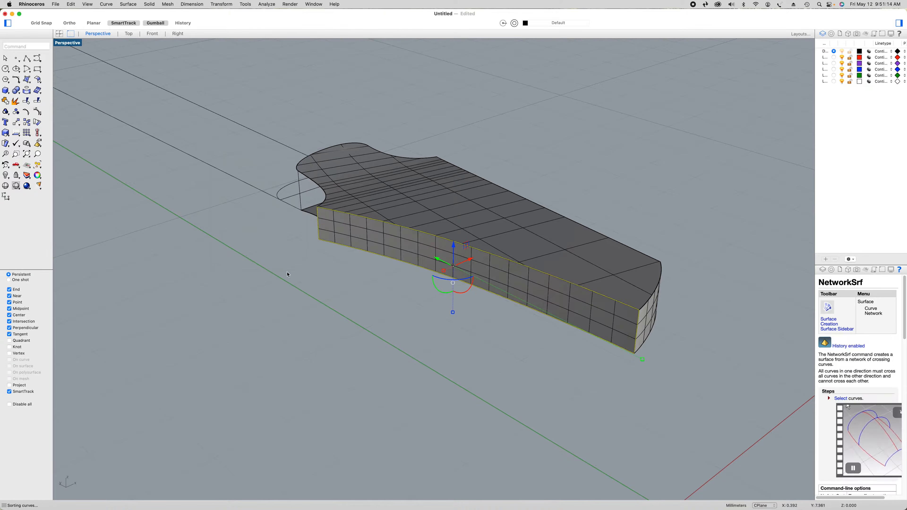
# Create a curve network surface over the concave transition on the curved side of the headstock from its four boundary curves
pyautogui.moveTo(290, 309); pyautogui.dragTo(387, 314, button='right')
pyautogui.click(397, 309)
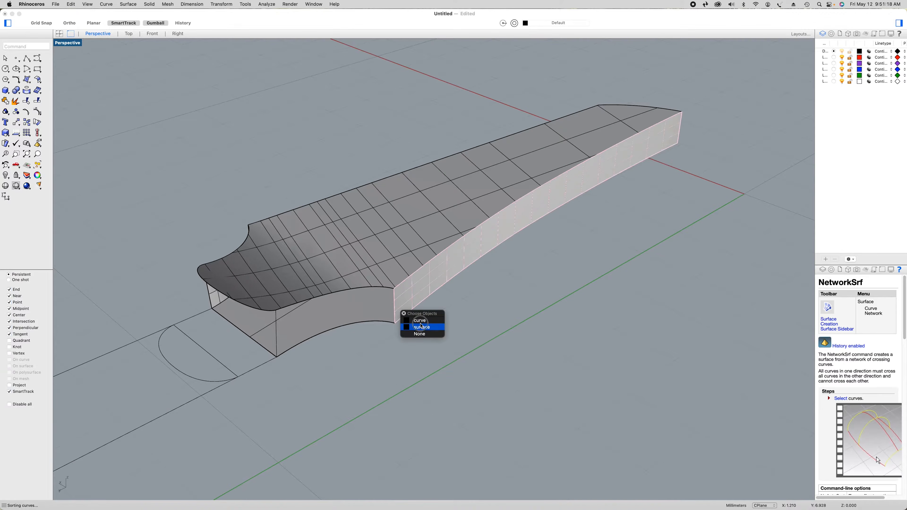
pyautogui.click(421, 326)
pyautogui.click(421, 326)
pyautogui.click(395, 310)
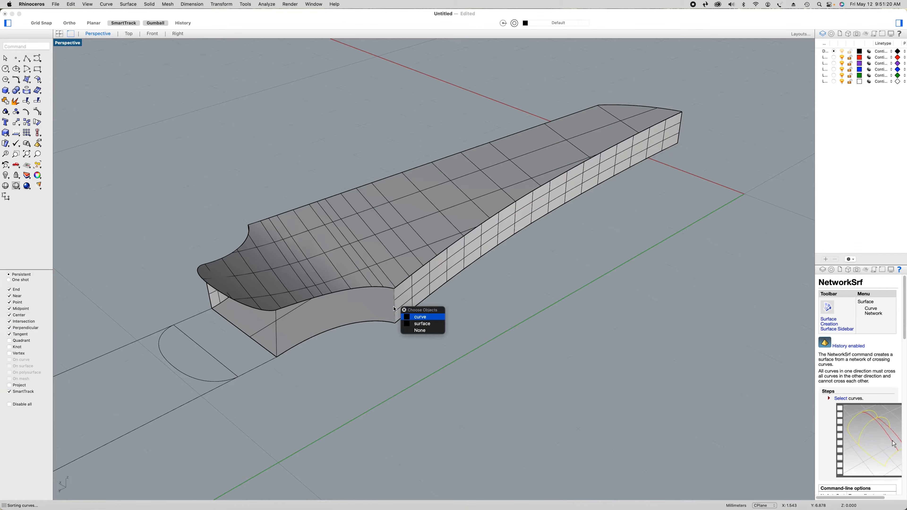
pyautogui.click(419, 317)
pyautogui.click(368, 288)
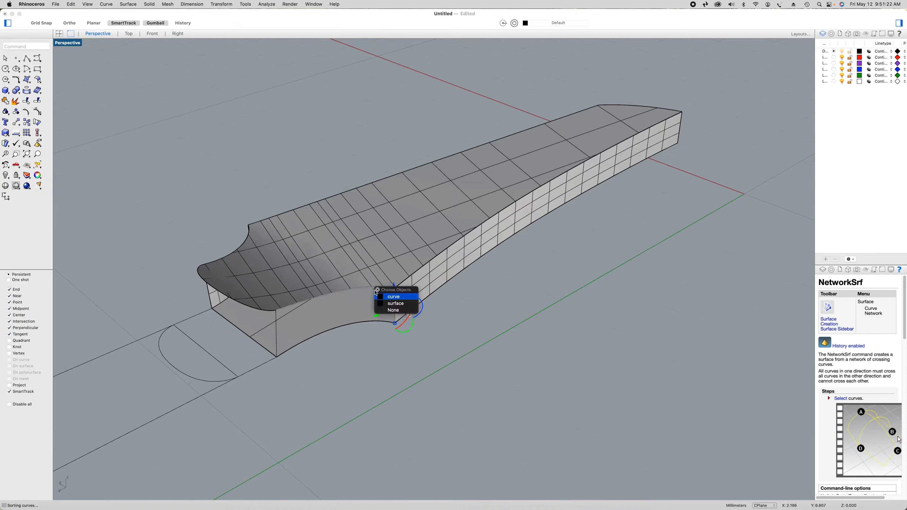
pyautogui.click(389, 302)
pyautogui.click(308, 342)
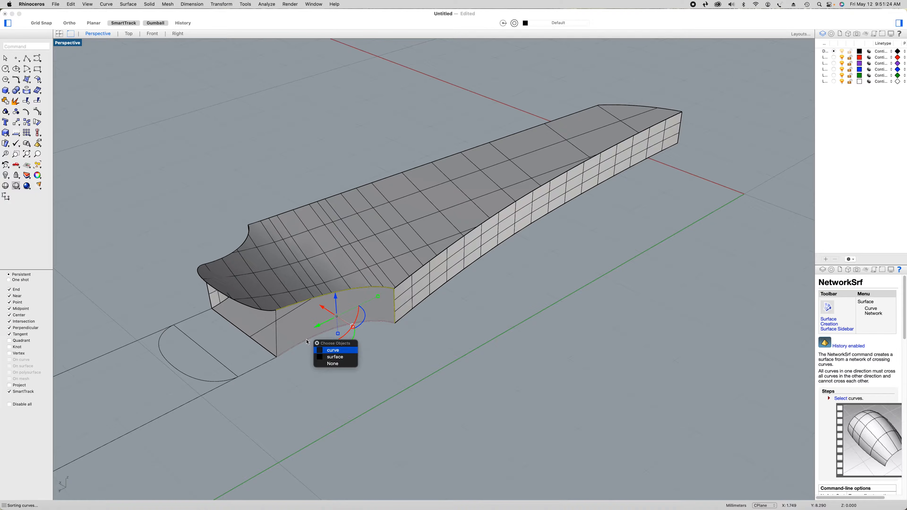
pyautogui.click(328, 351)
pyautogui.click(277, 345)
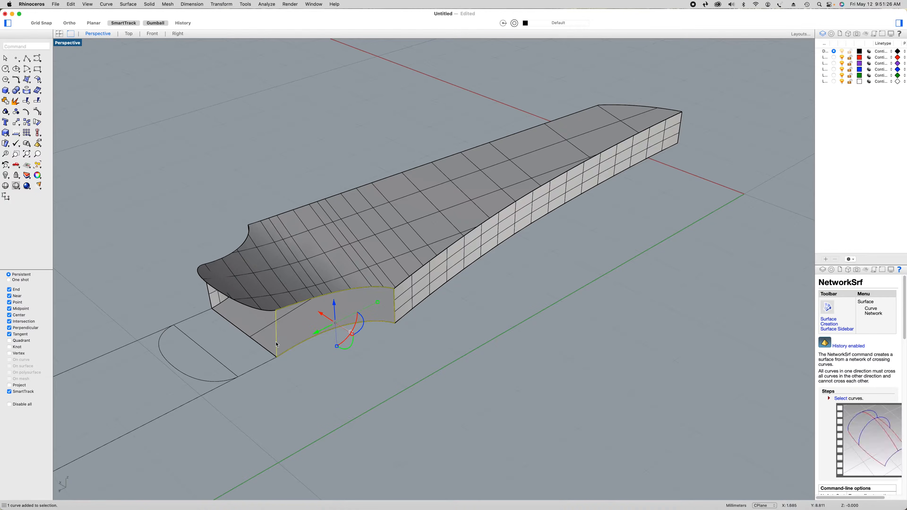
pyautogui.rightClick(323, 329)
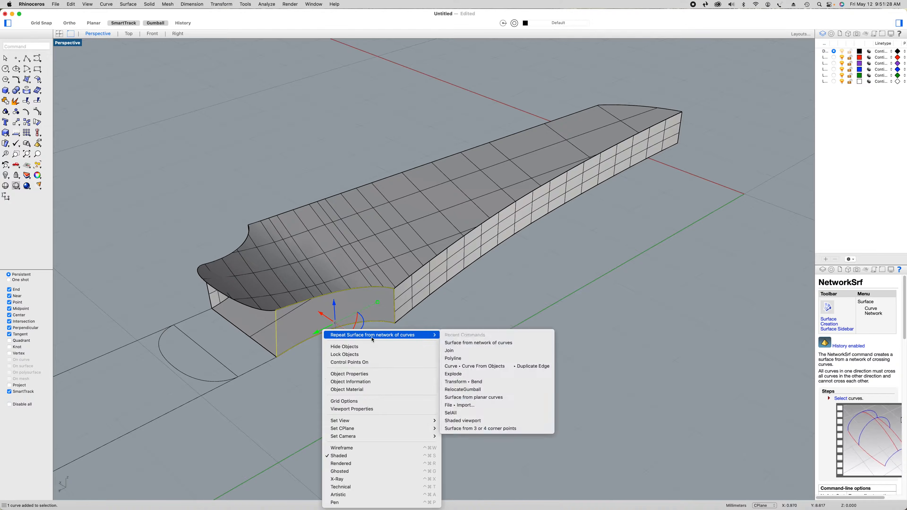
pyautogui.click(373, 338)
pyautogui.click(293, 256)
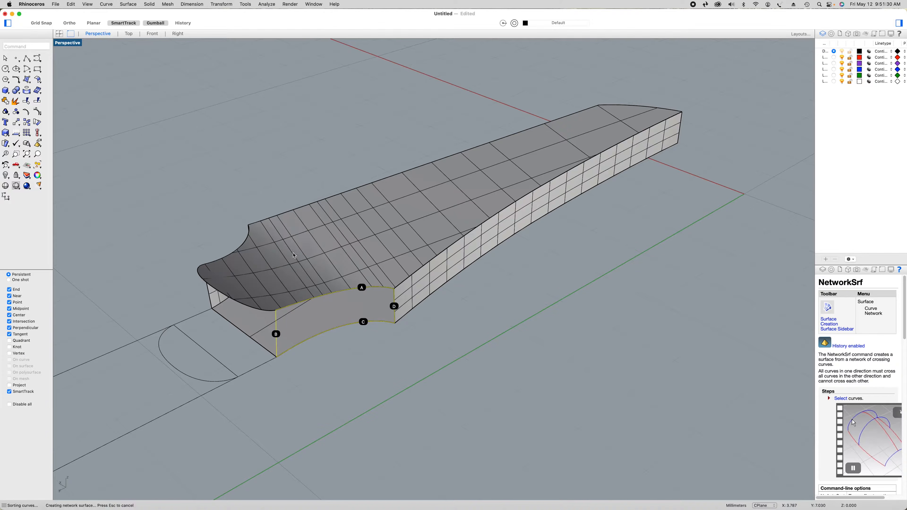
pyautogui.click(742, 116)
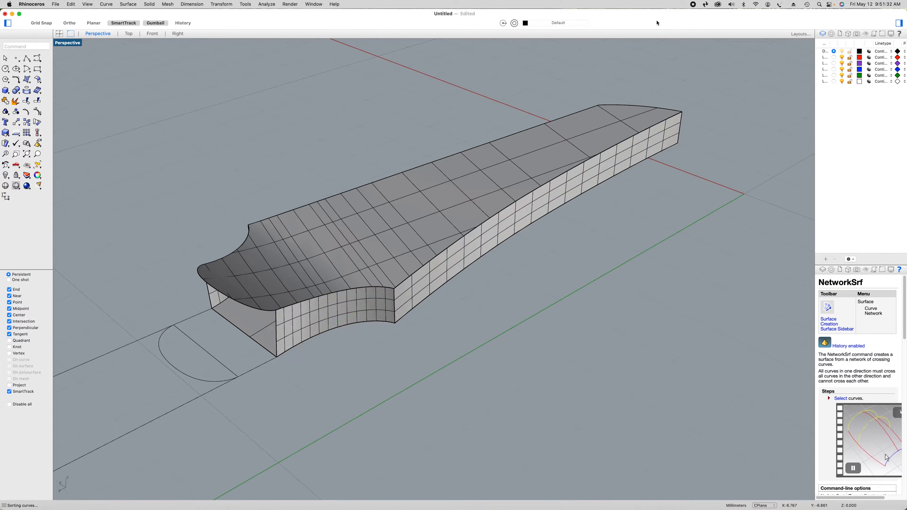
# Rotate the half-round neck profile nearest the headstock 90° upright about its straight edge, working in the Right view with Ortho
pyautogui.moveTo(698, 158); pyautogui.dragTo(560, 178, button='right')
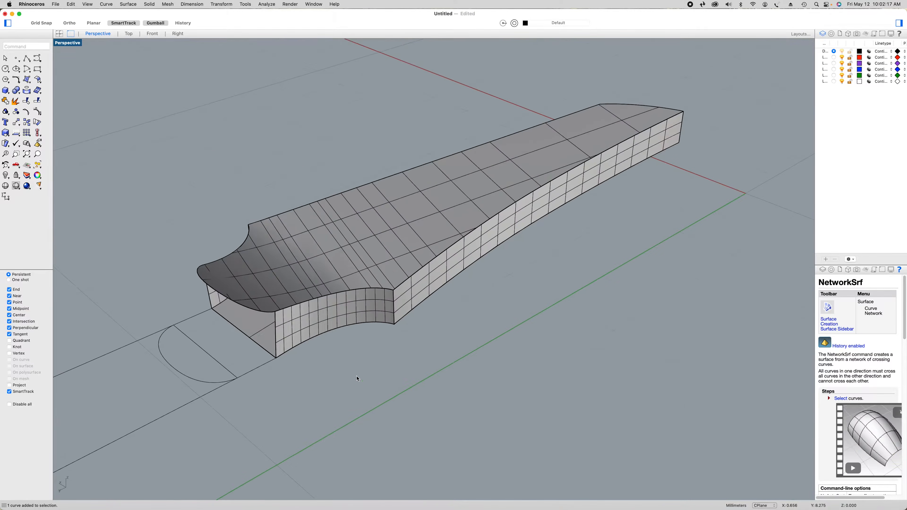
pyautogui.moveTo(358, 376); pyautogui.dragTo(558, 268, button='right')
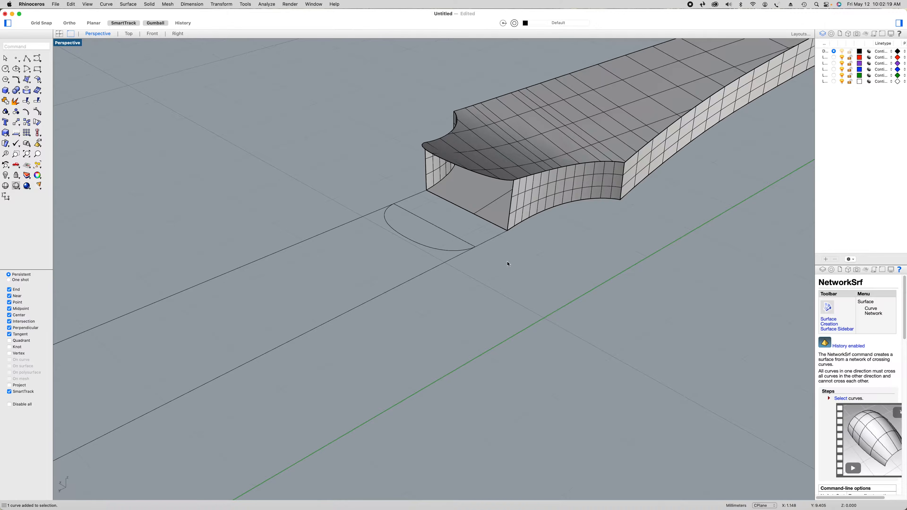
pyautogui.click(457, 252)
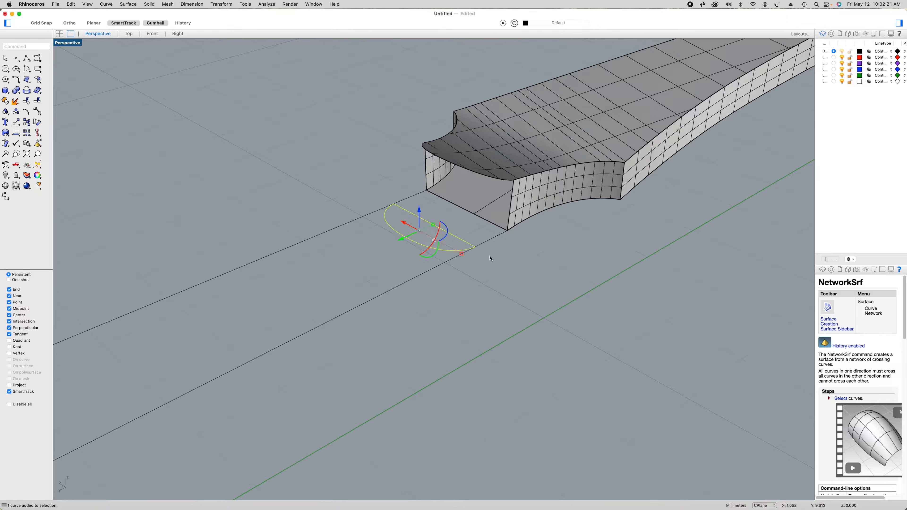
pyautogui.click(177, 34)
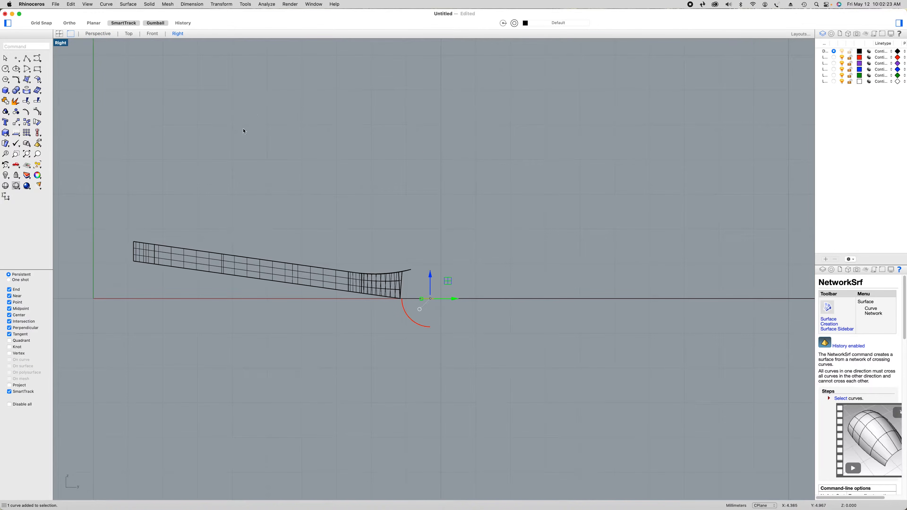
pyautogui.moveTo(16, 122); pyautogui.dragTo(82, 148)
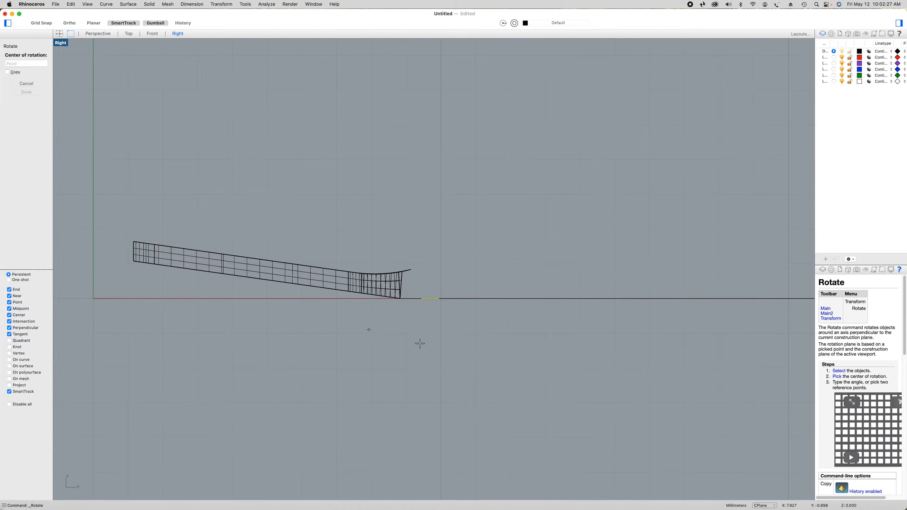
pyautogui.scroll(4, 427, 334)
pyautogui.scroll(2, 428, 332)
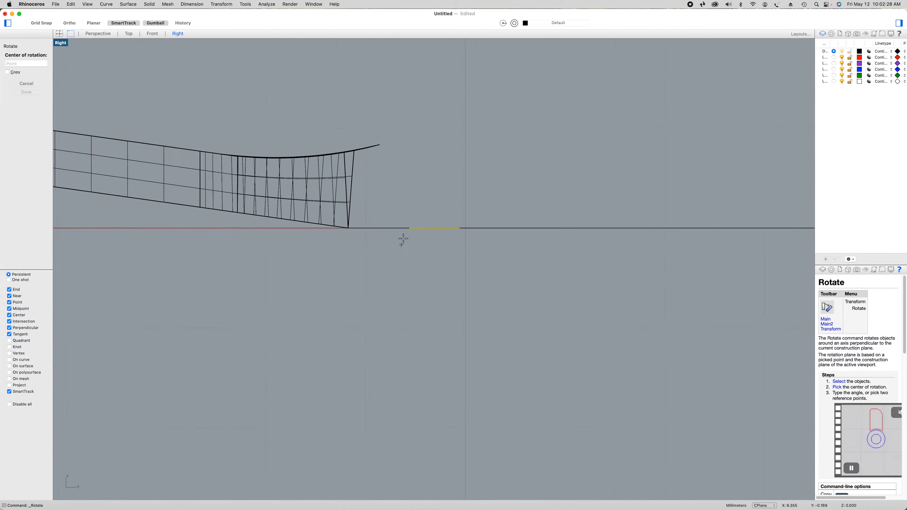
pyautogui.click(410, 228)
pyautogui.click(460, 227)
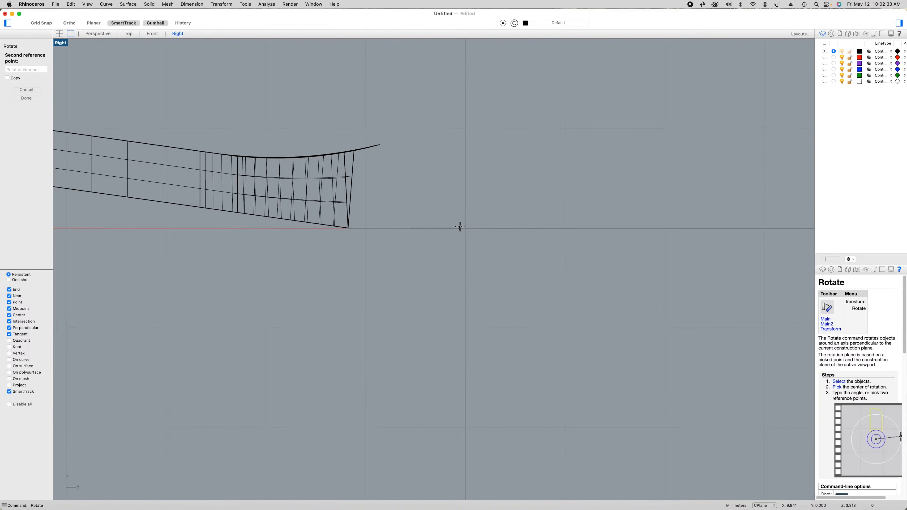
pyautogui.press('F8')
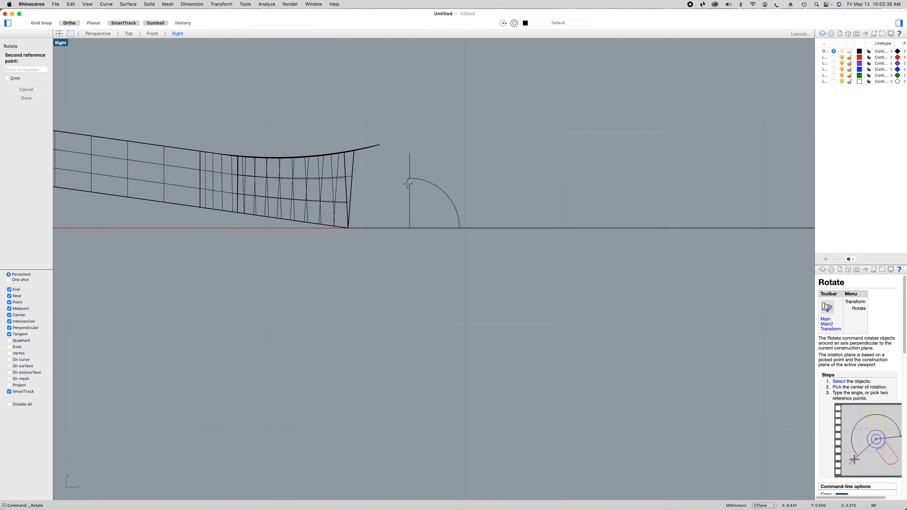
pyautogui.keyDown('shift'); pyautogui.click(407, 183); pyautogui.keyUp('shift')
pyautogui.click(110, 37)
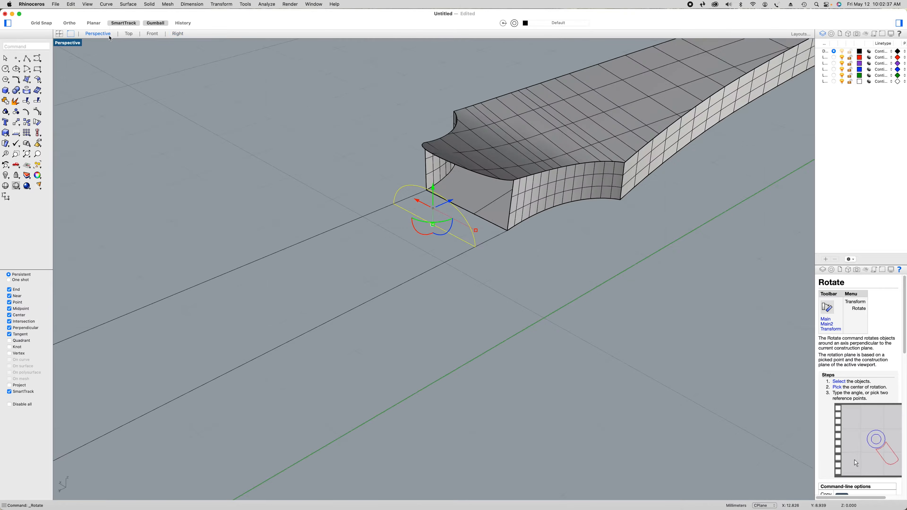
pyautogui.click(434, 282)
# Rotate the flat half-round neck profile near the heel 90° upright about its straight edge in the Right view
pyautogui.scroll(-5, 436, 282)
pyautogui.keyDown('shift'); pyautogui.moveTo(404, 344); pyautogui.dragTo(690, 183, button='right'); pyautogui.keyUp('shift')
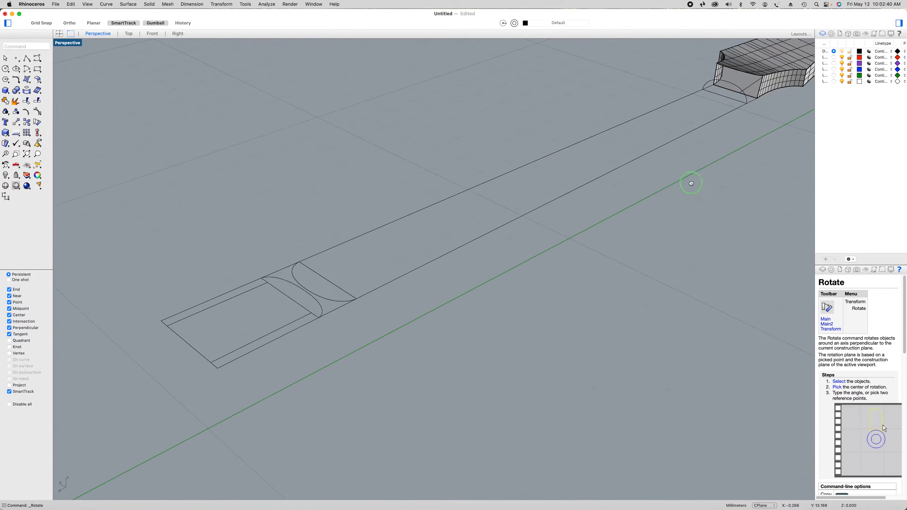
pyautogui.click(337, 303)
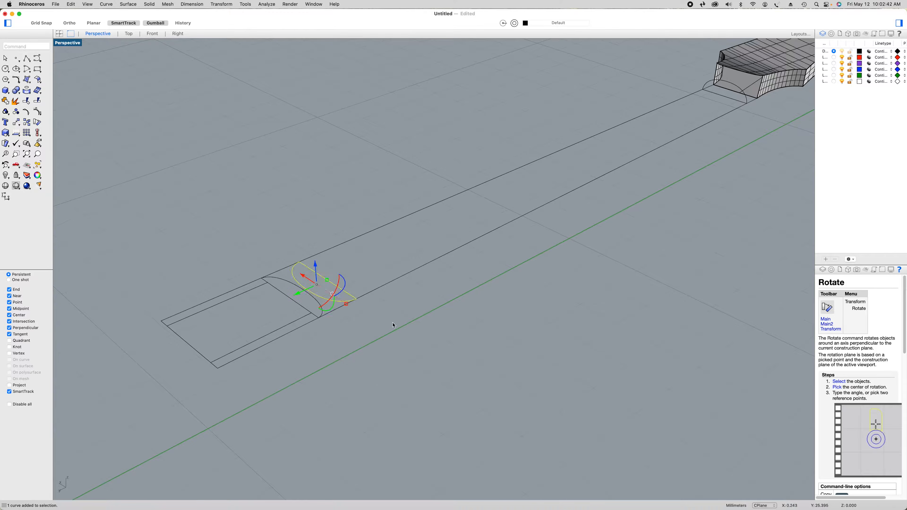
pyautogui.click(180, 33)
pyautogui.scroll(-5, 376, 196)
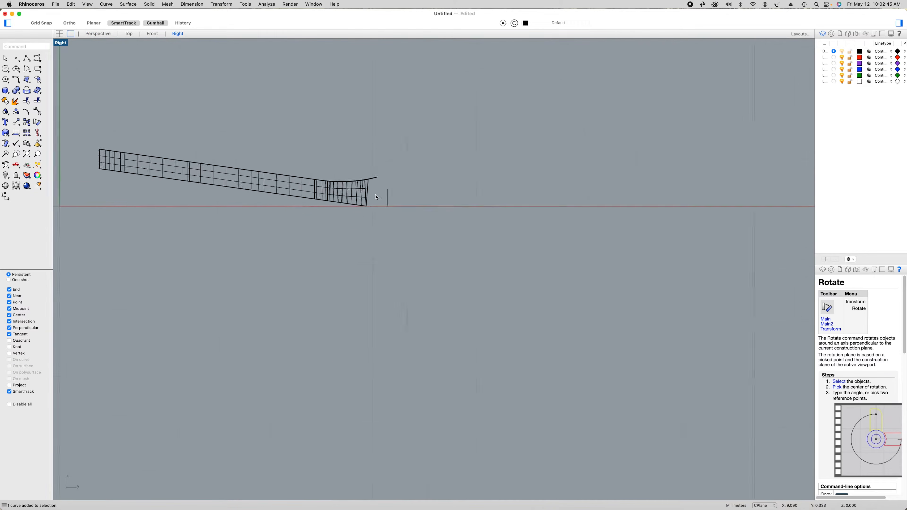
pyautogui.scroll(10, 561, 200)
pyautogui.moveTo(338, 139); pyautogui.dragTo(380, 204, button='right')
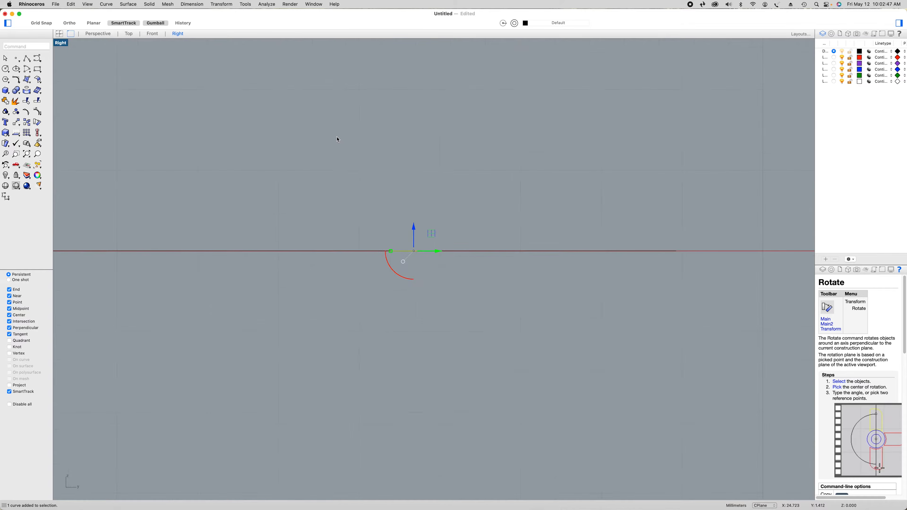
pyautogui.rightClick(372, 169)
pyautogui.click(400, 173)
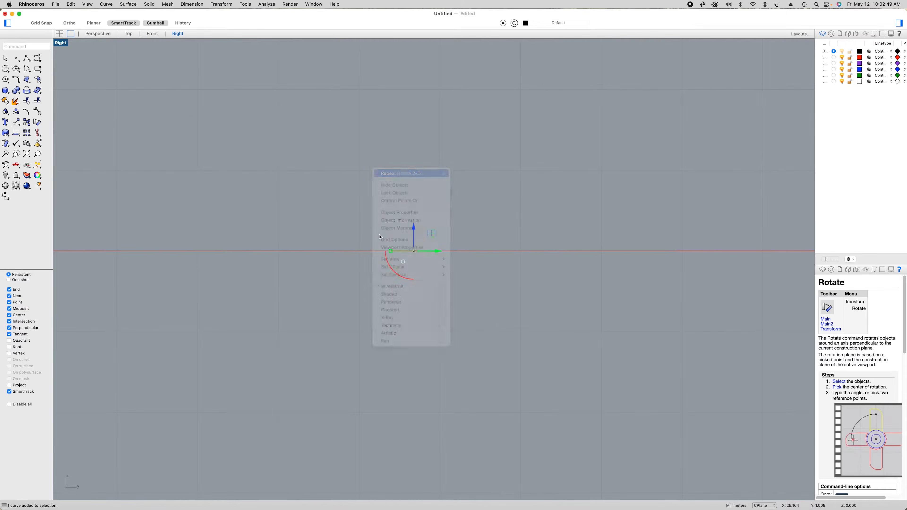
pyautogui.click(391, 251)
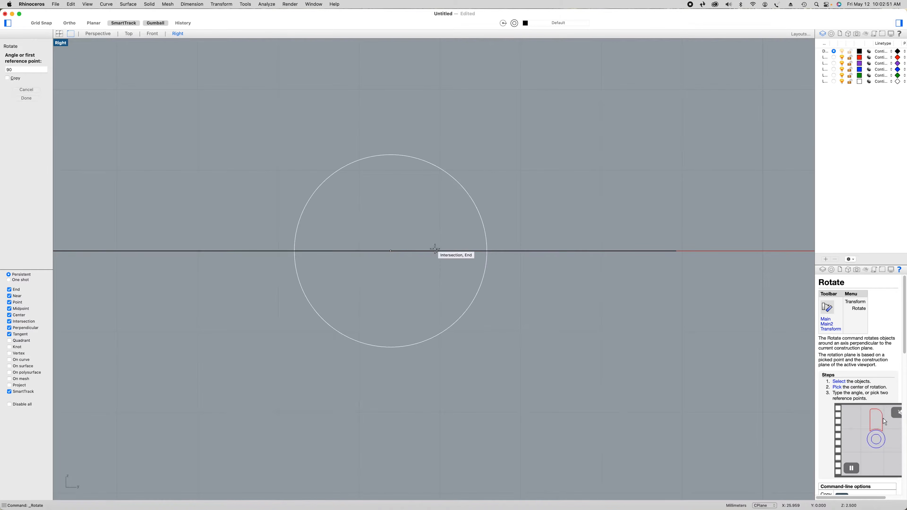
pyautogui.press('Return')
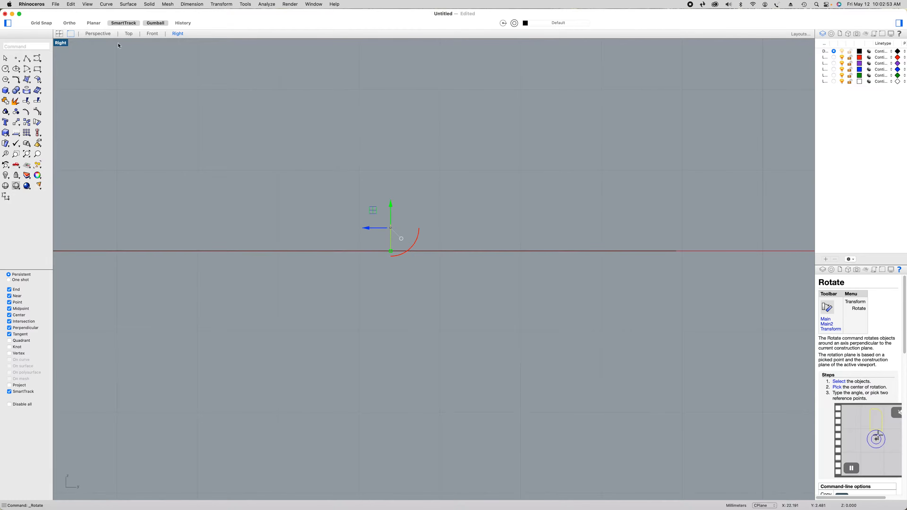
pyautogui.click(107, 34)
pyautogui.press('Escape')
# Explode the neck outline into separate segments and select its long edge line on the headstock's curved side
pyautogui.scroll(5, 309, 219)
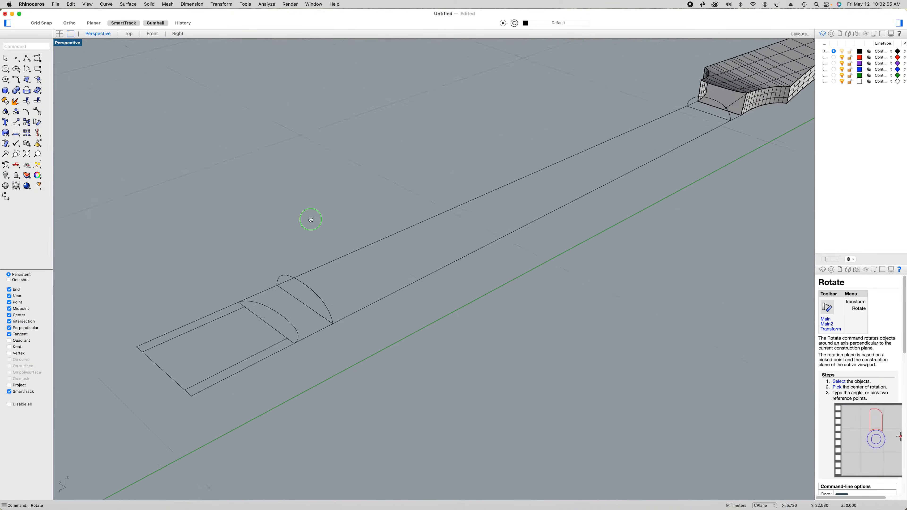
pyautogui.keyDown('shift'); pyautogui.moveTo(602, 212); pyautogui.dragTo(680, 136, button='right'); pyautogui.keyUp('shift')
pyautogui.keyDown('shift'); pyautogui.moveTo(415, 259); pyautogui.dragTo(246, 387, button='right'); pyautogui.keyUp('shift')
pyautogui.scroll(5, 652, 153)
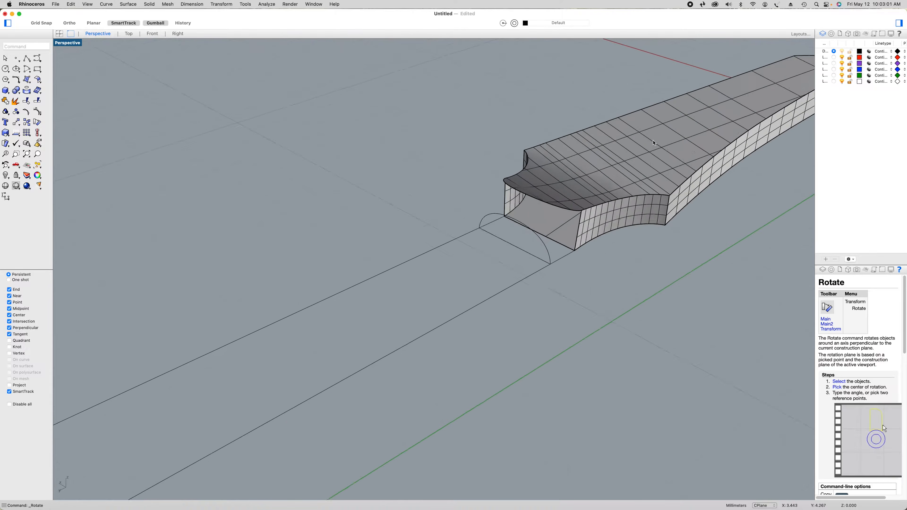
pyautogui.click(550, 277)
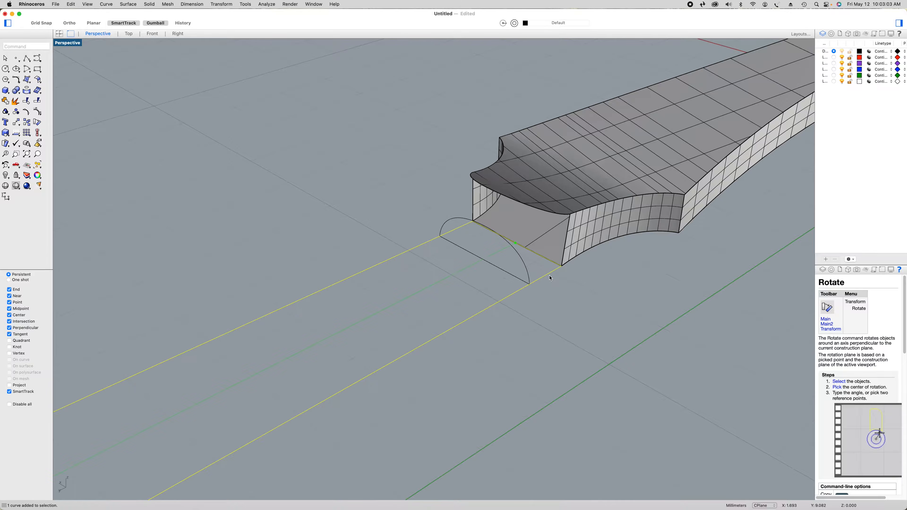
pyautogui.click(15, 102)
pyautogui.click(533, 292)
pyautogui.click(536, 285)
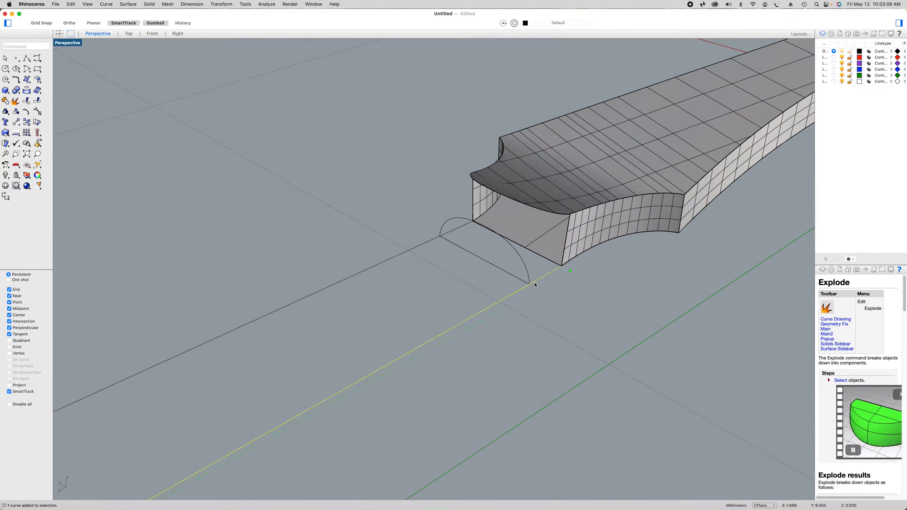
# Split both long neck outline lines at the points where they meet the ends of the half-round profile near the headstock
pyautogui.click(37, 101)
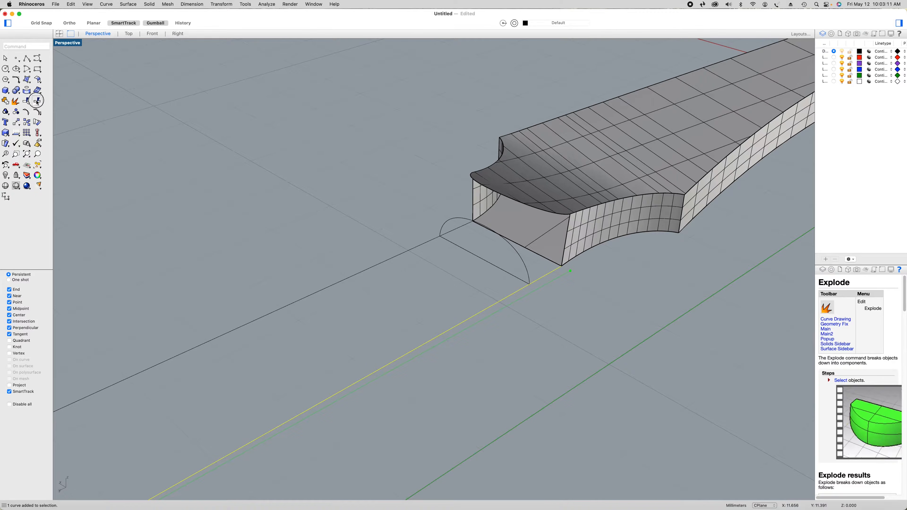
pyautogui.click(26, 79)
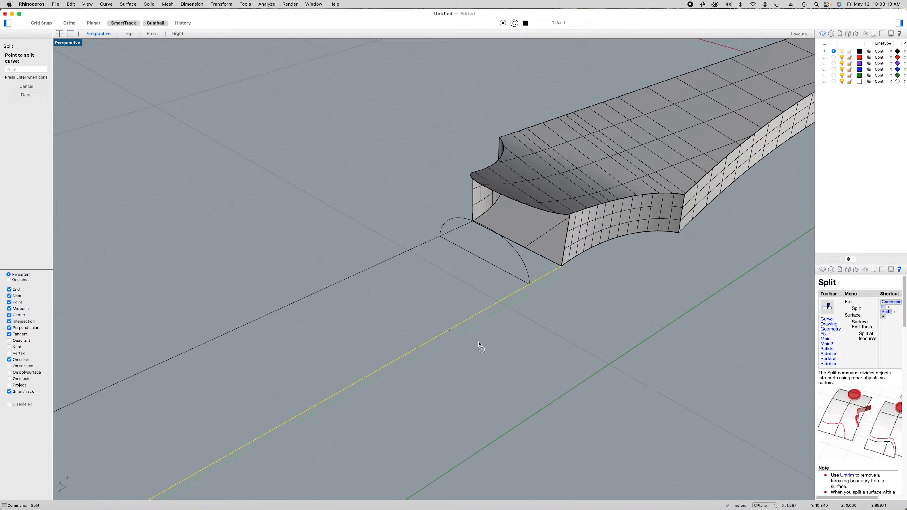
pyautogui.click(530, 285)
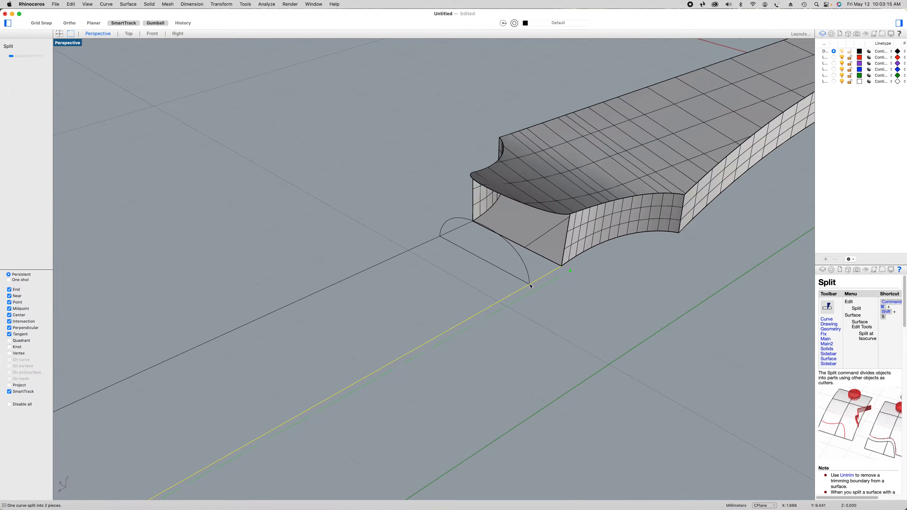
pyautogui.press('Return')
pyautogui.click(457, 233)
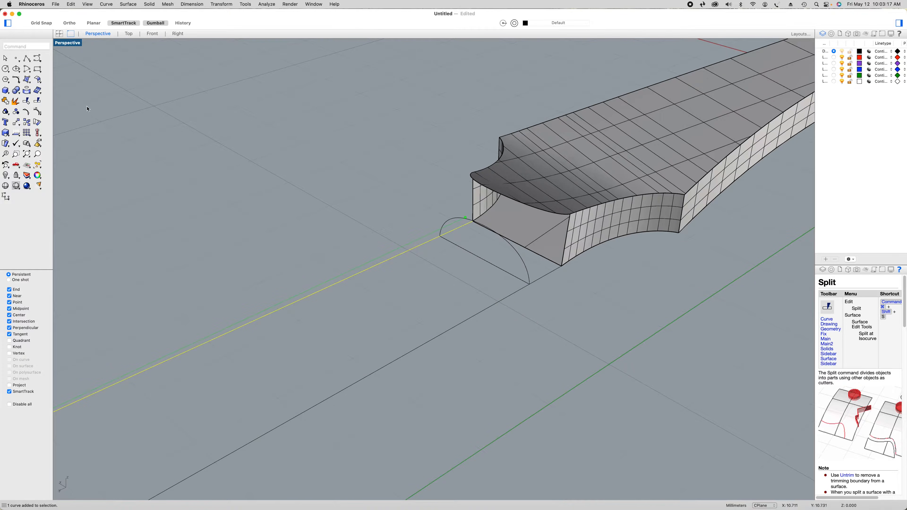
pyautogui.click(38, 101)
pyautogui.click(27, 78)
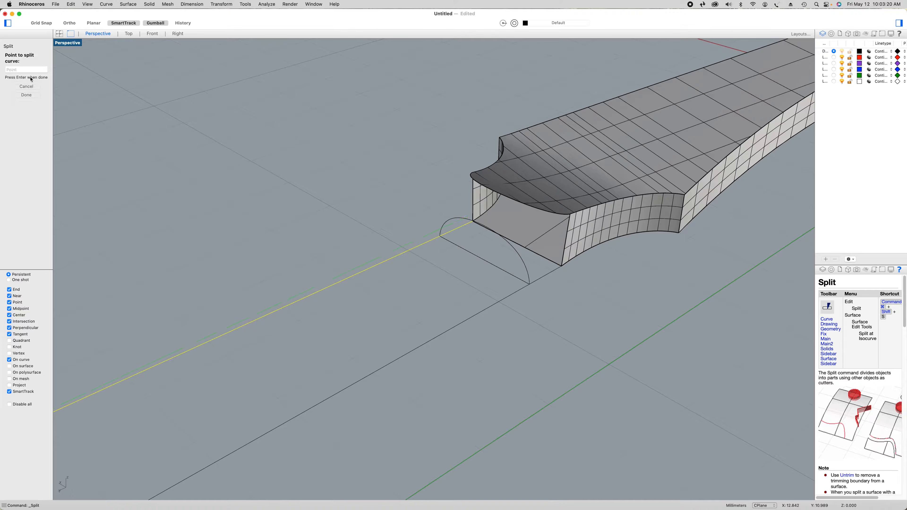
pyautogui.click(440, 237)
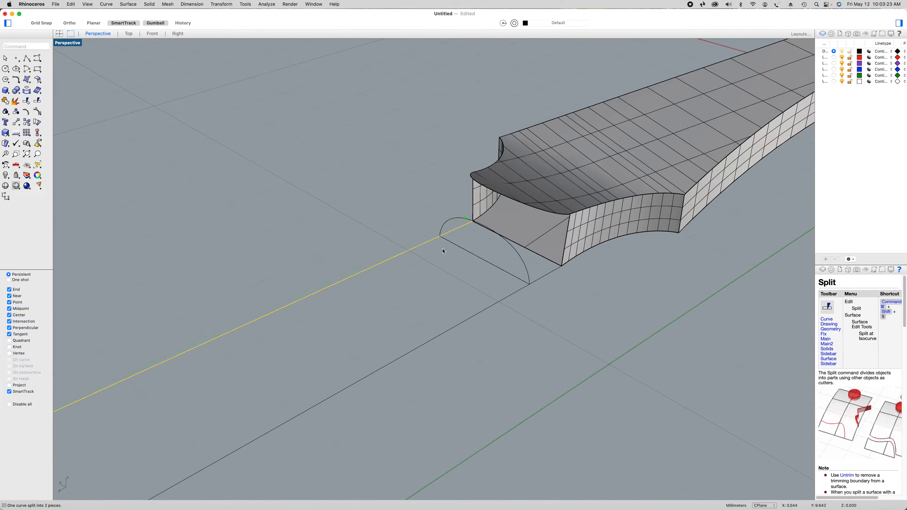
# Split the curved upper edge at the headstock's open neck end into two halves at its midpoint
pyautogui.moveTo(539, 322); pyautogui.dragTo(534, 324, button='right')
pyautogui.keyDown('shift'); pyautogui.moveTo(593, 289); pyautogui.dragTo(391, 452, button='right'); pyautogui.keyUp('shift')
pyautogui.scroll(5, 611, 198)
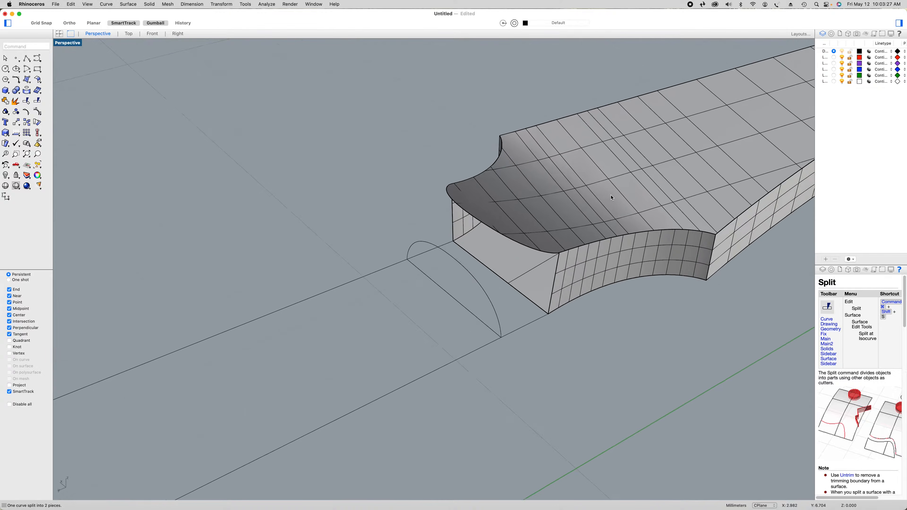
pyautogui.scroll(1, 611, 198)
pyautogui.click(536, 265)
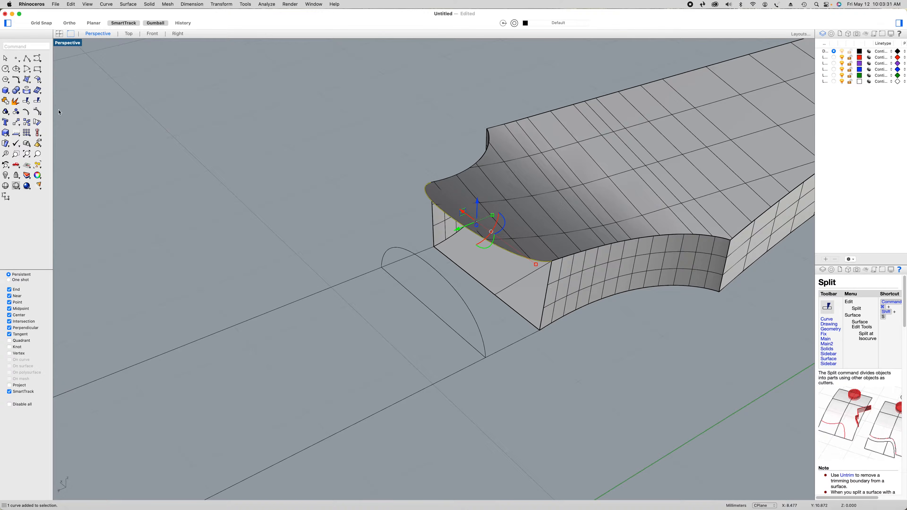
pyautogui.click(38, 103)
pyautogui.click(28, 80)
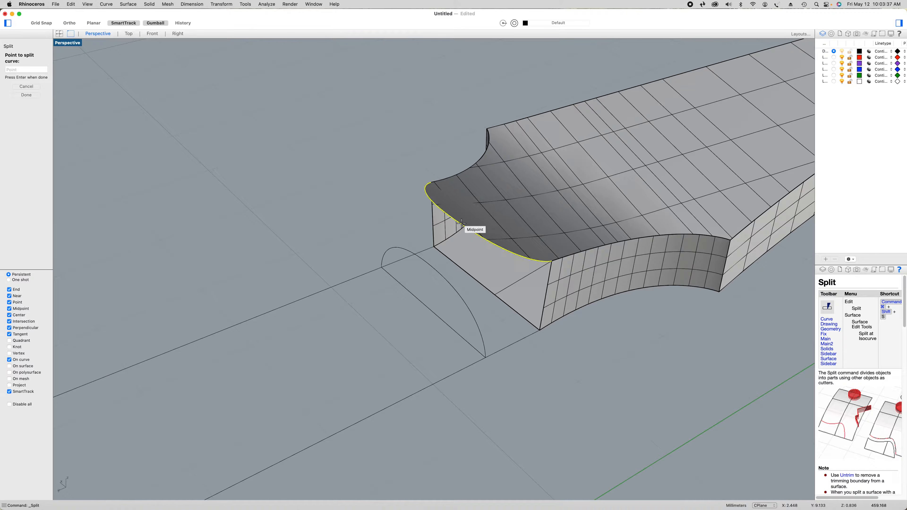
pyautogui.click(461, 223)
pyautogui.press('Return')
# Split the half of the headstock's curved end edge nearer the green axis at its midpoint
pyautogui.click(486, 288)
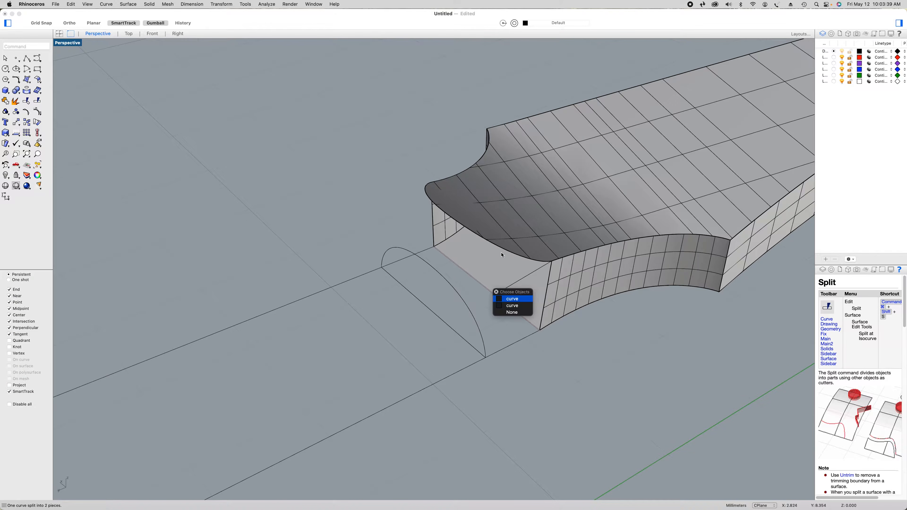
pyautogui.click(502, 250)
pyautogui.click(523, 260)
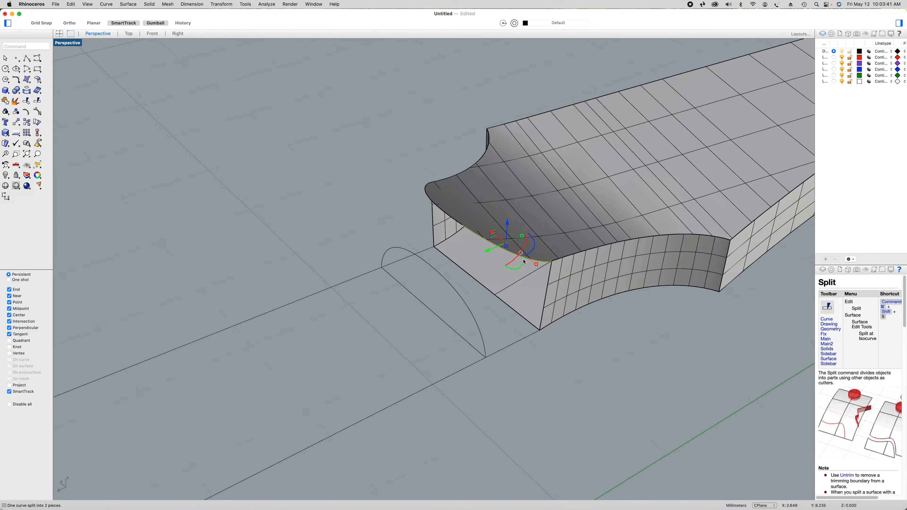
pyautogui.rightClick(210, 185)
pyautogui.click(221, 185)
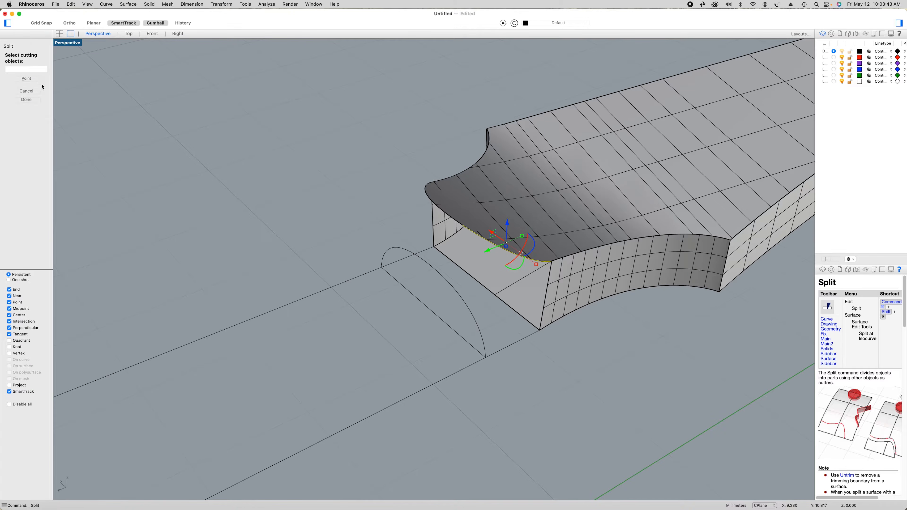
pyautogui.click(38, 81)
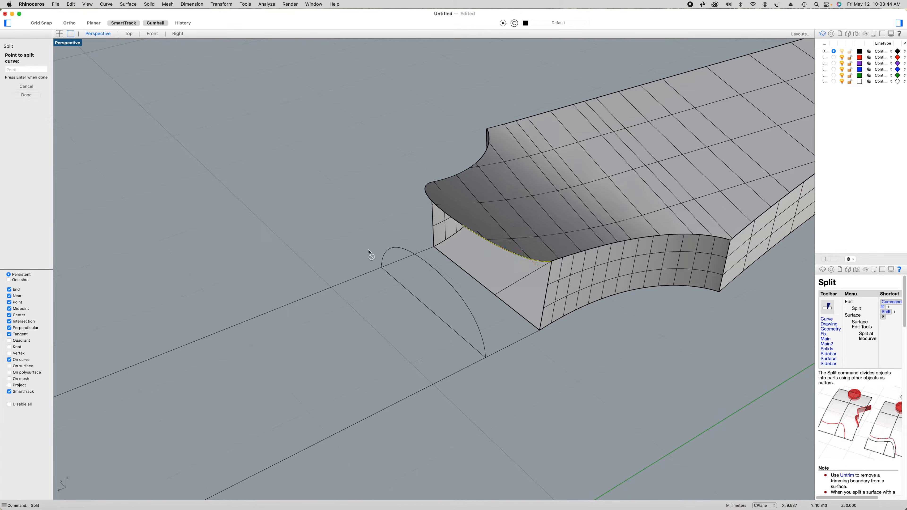
pyautogui.click(502, 248)
pyautogui.press('Return')
# Split the outer quarter of the headstock's end edge, beside the green-axis corner, at its midpoint
pyautogui.click(529, 262)
pyautogui.rightClick(303, 202)
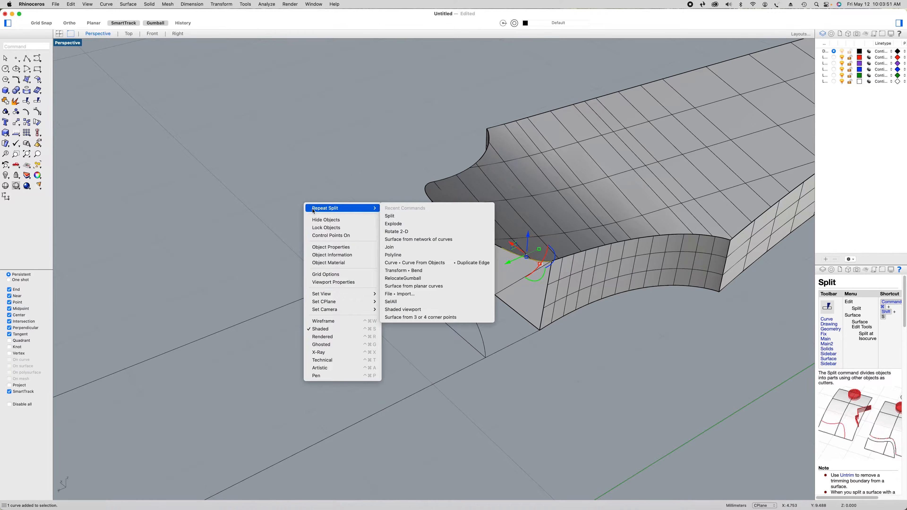
pyautogui.rightClick(291, 200)
pyautogui.click(27, 78)
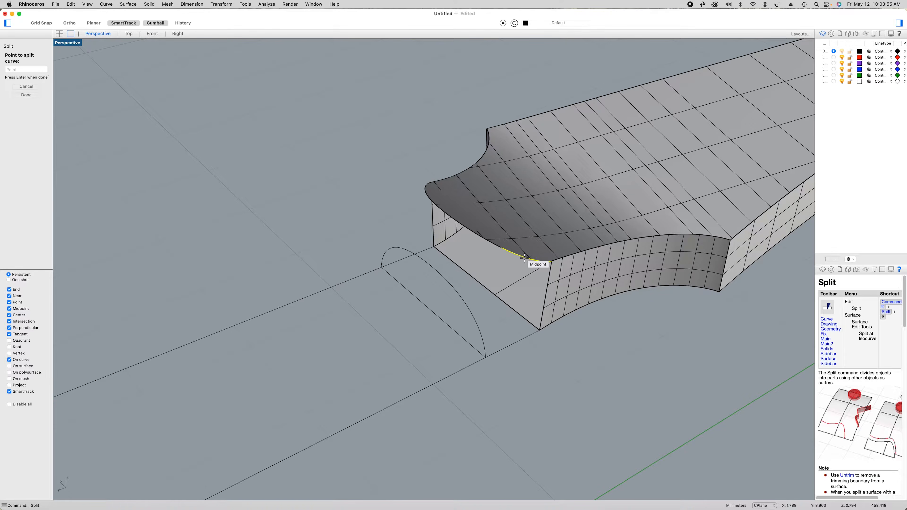
pyautogui.click(524, 258)
pyautogui.press('Return')
# Split the inner quarter of the headstock's end edge, on the green-axis side of the centre, at its midpoint
pyautogui.click(488, 242)
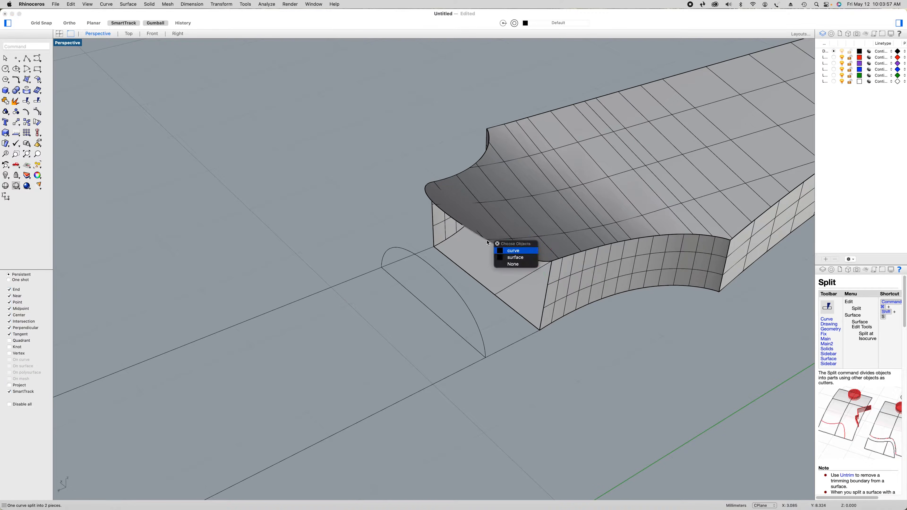
pyautogui.click(514, 252)
pyautogui.rightClick(335, 186)
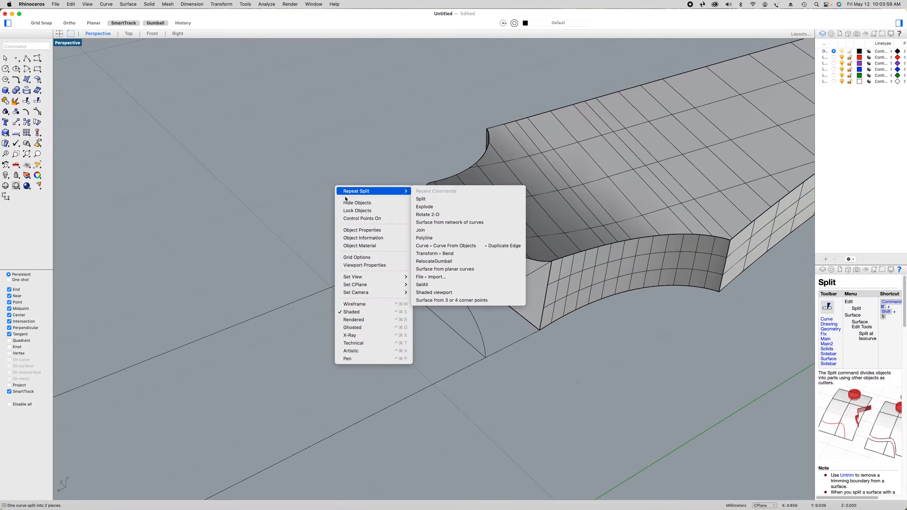
pyautogui.click(340, 190)
pyautogui.click(21, 78)
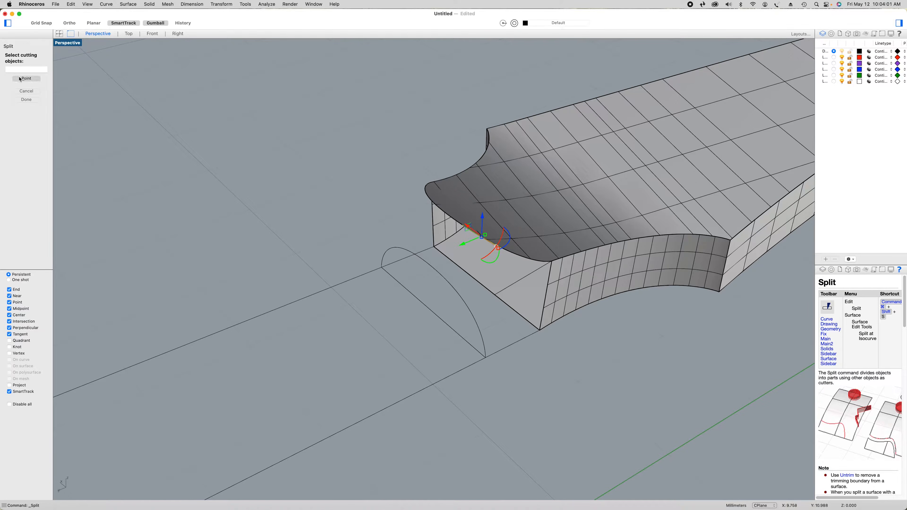
pyautogui.click(480, 235)
pyautogui.press('Return')
# Explode the half-round neck profile near the headstock and split its arc on the green-axis side at the midpoint
pyautogui.click(486, 344)
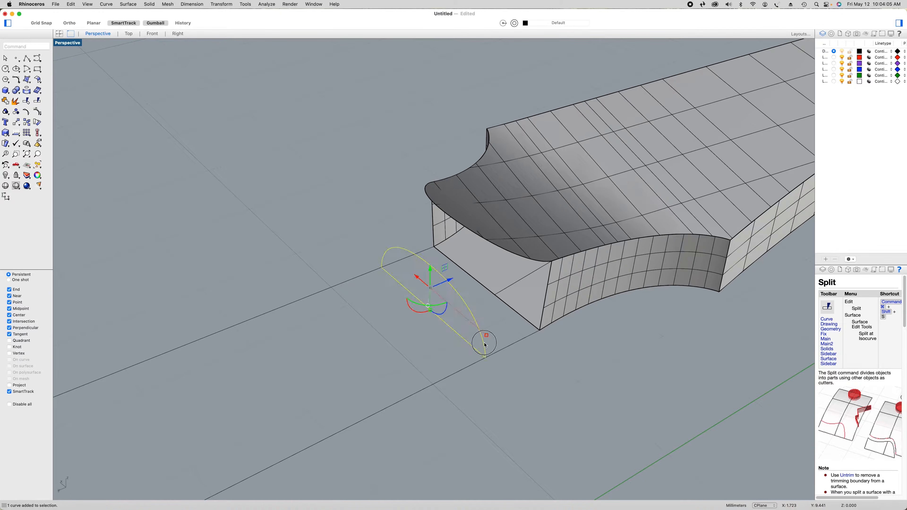
pyautogui.click(16, 102)
pyautogui.click(480, 334)
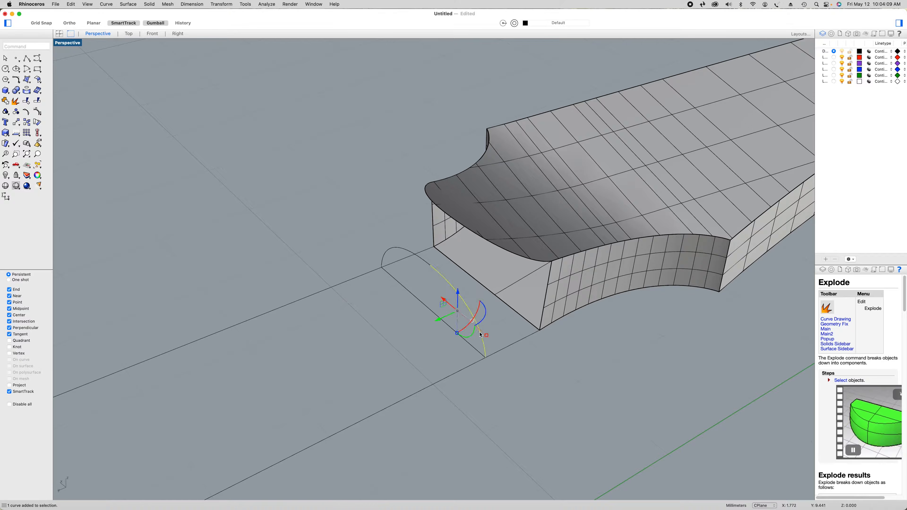
pyautogui.rightClick(325, 237)
pyautogui.click(139, 140)
pyautogui.click(38, 101)
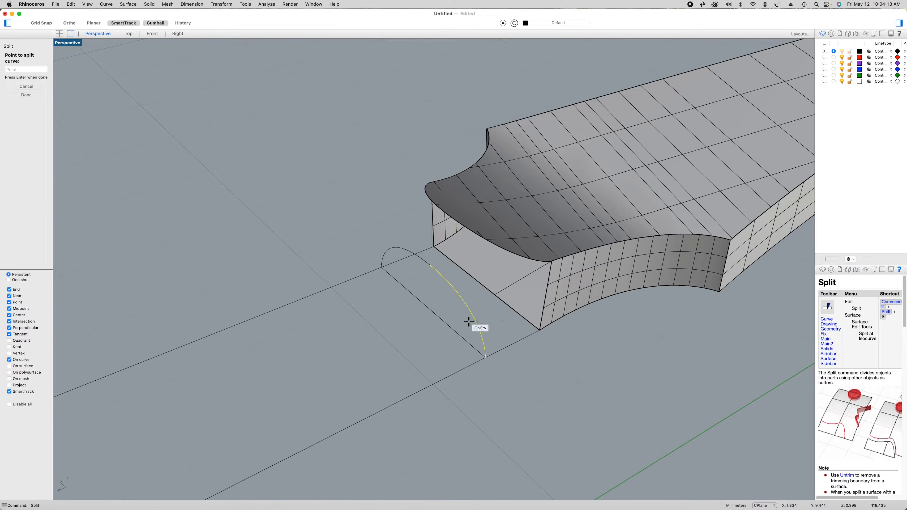
pyautogui.click(465, 304)
pyautogui.press('Return')
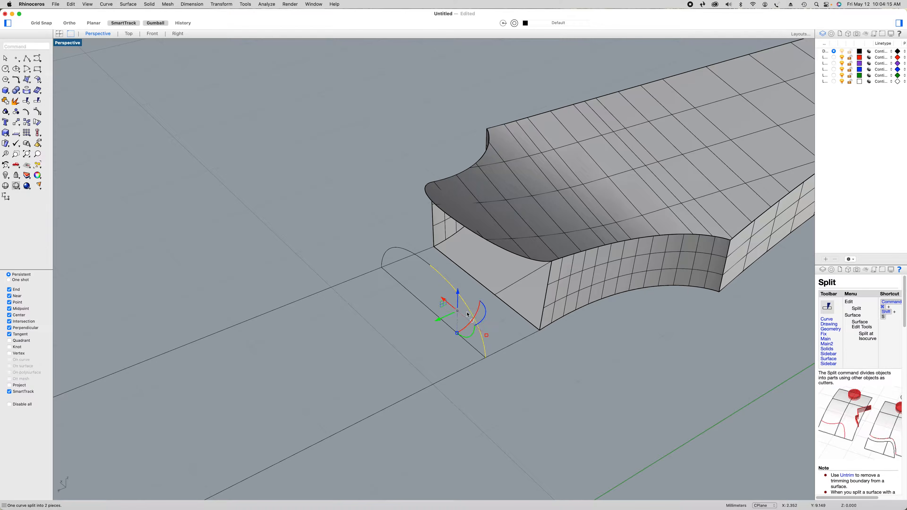
# Split the lower segment of the profile's green-axis-side arc, next to the outline line, at its midpoint
pyautogui.click(485, 348)
pyautogui.rightClick(287, 231)
pyautogui.click(290, 232)
pyautogui.click(37, 79)
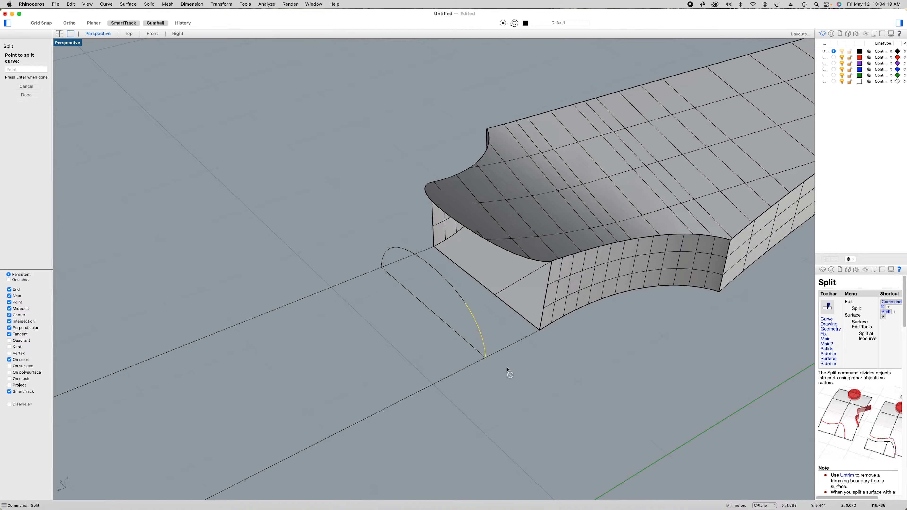
pyautogui.click(479, 331)
pyautogui.press('Return')
# Split the upper segment of the profile's green-axis-side arc, next to the crown, at its midpoint
pyautogui.click(462, 299)
pyautogui.rightClick(295, 217)
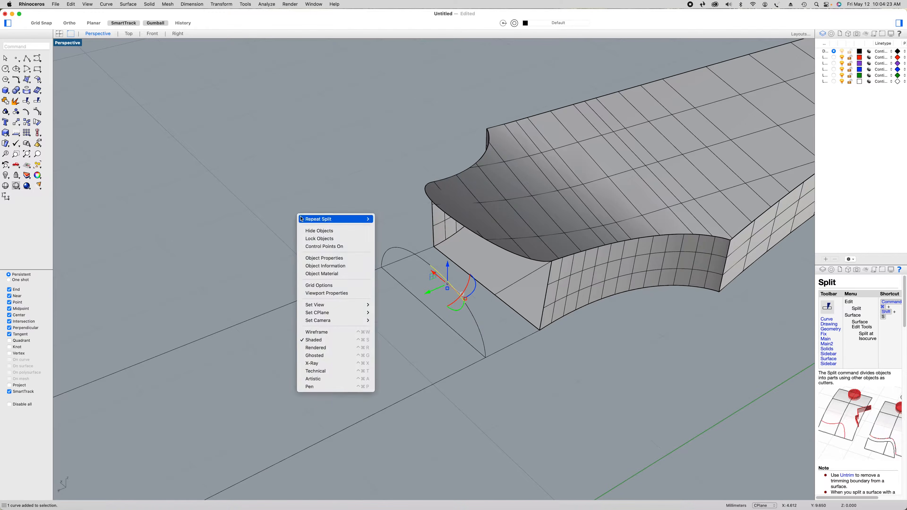
pyautogui.click(300, 219)
pyautogui.click(28, 78)
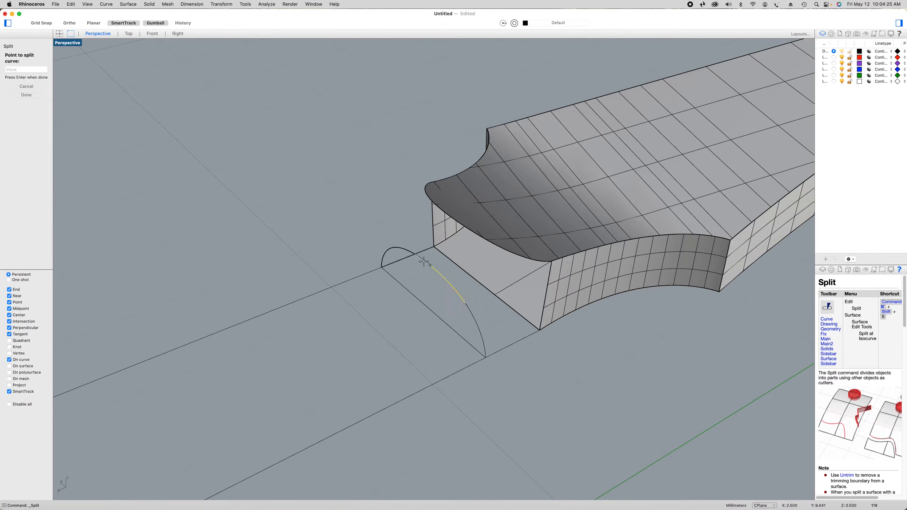
pyautogui.click(446, 281)
pyautogui.press('Return')
# Split the remaining unsplit half of the headstock's end edge, away from the green axis, at its midpoint
pyautogui.moveTo(451, 329); pyautogui.dragTo(504, 328, button='right')
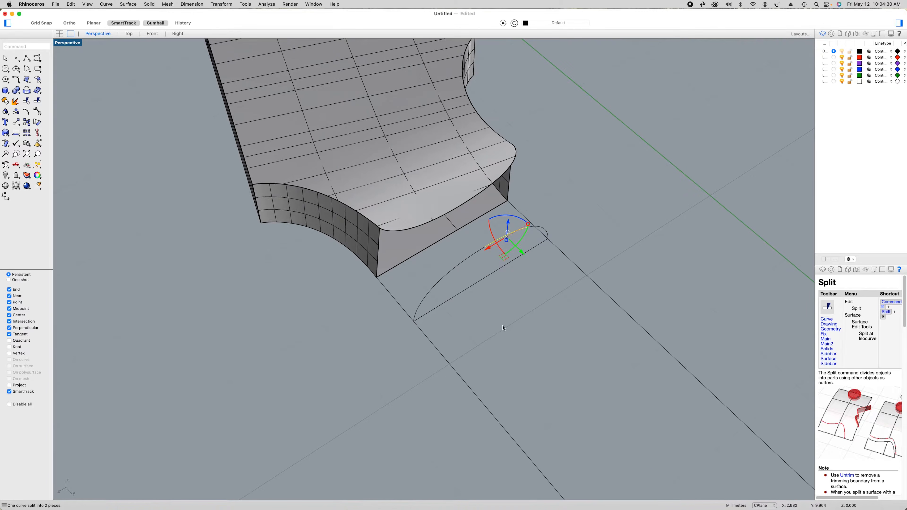
pyautogui.click(451, 215)
pyautogui.click(466, 224)
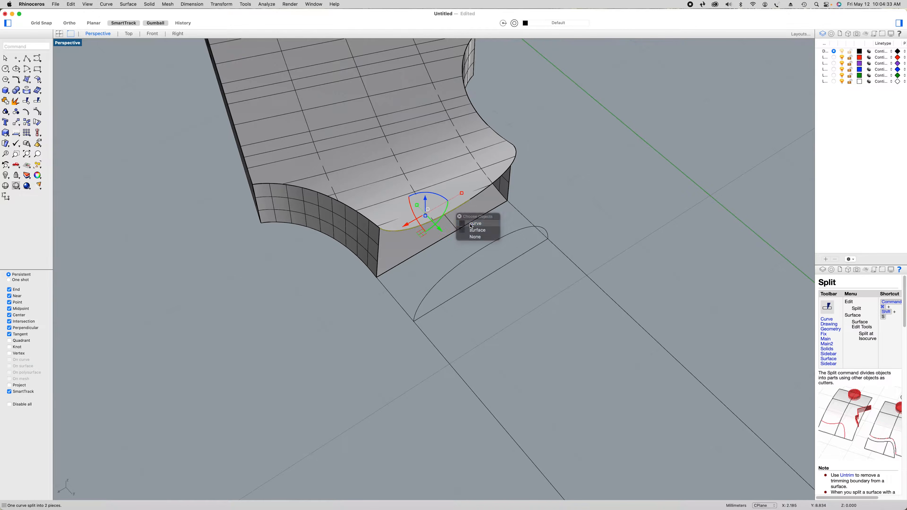
pyautogui.rightClick(584, 212)
pyautogui.click(599, 216)
pyautogui.click(35, 80)
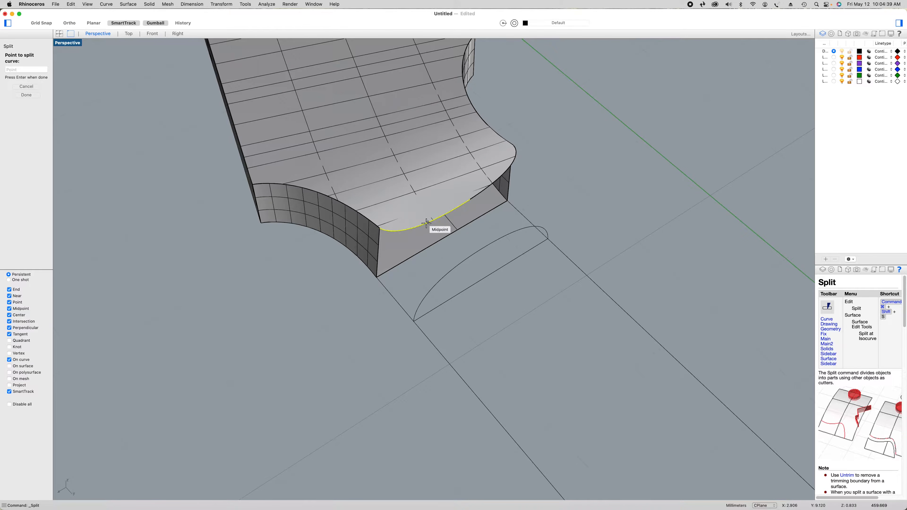
pyautogui.click(426, 223)
pyautogui.press('Return')
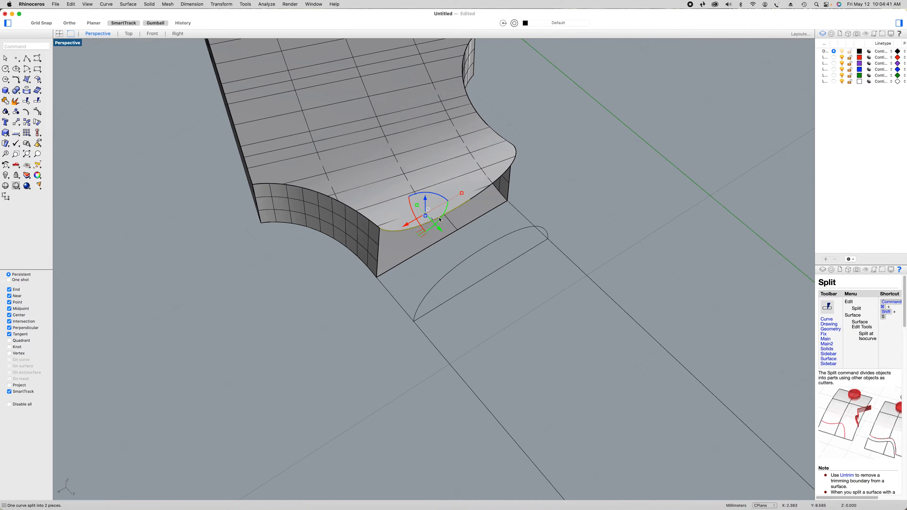
# Split the inner quarter of that far half of the headstock's end edge, beside the centre, at its midpoint
pyautogui.click(464, 212)
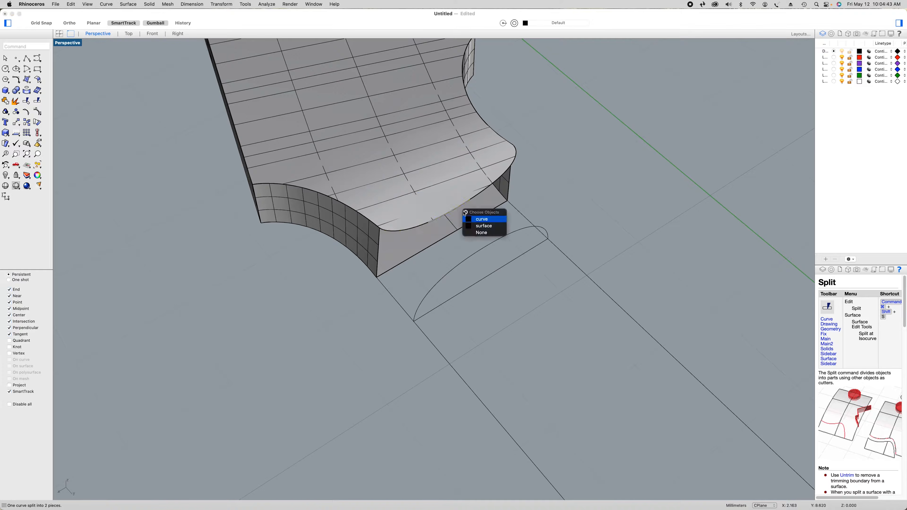
pyautogui.click(479, 218)
pyautogui.rightClick(339, 311)
pyautogui.click(346, 315)
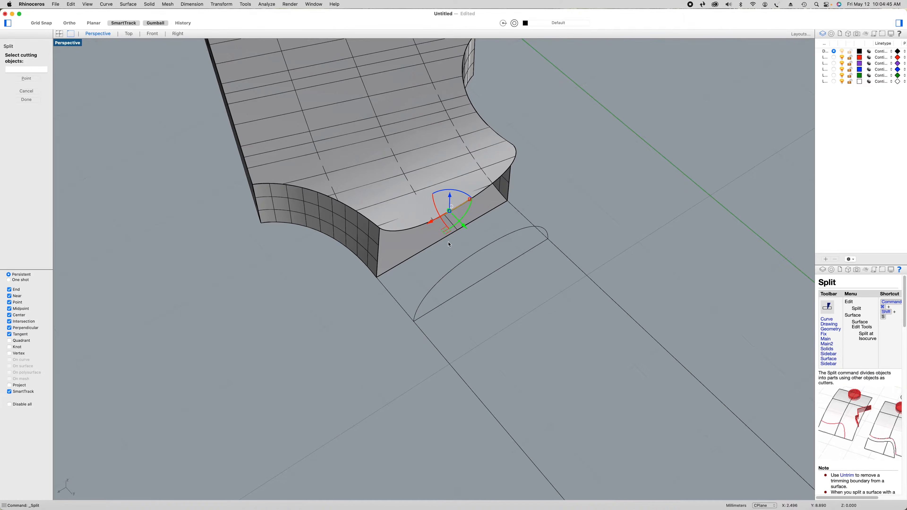
pyautogui.click(31, 79)
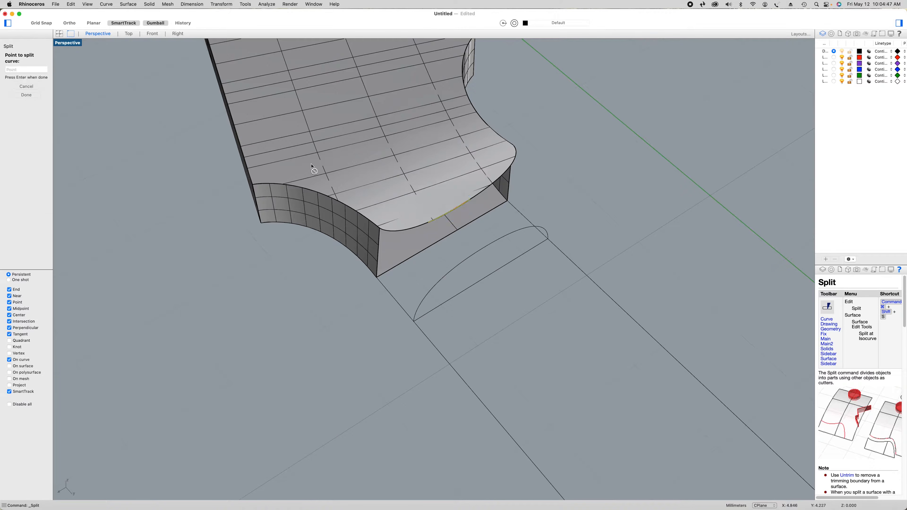
pyautogui.click(449, 212)
pyautogui.press('Return')
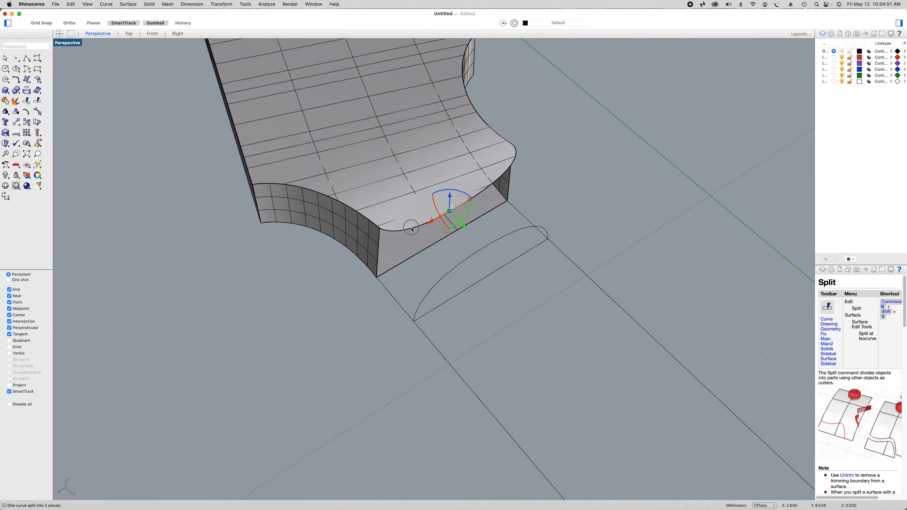
# Split the outer quarter of the headstock's end edge, away from the green axis, at its midpoint
pyautogui.click(412, 229)
pyautogui.click(435, 238)
pyautogui.rightClick(300, 283)
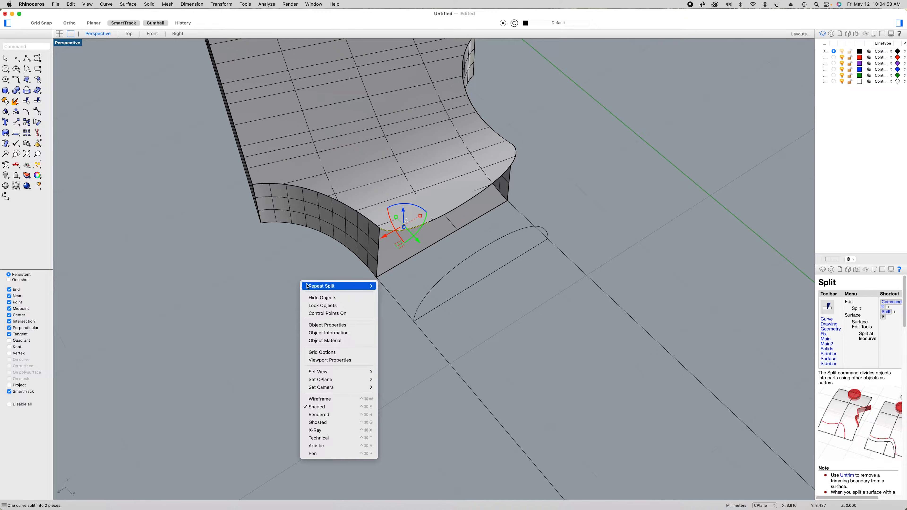
pyautogui.click(322, 286)
pyautogui.click(32, 80)
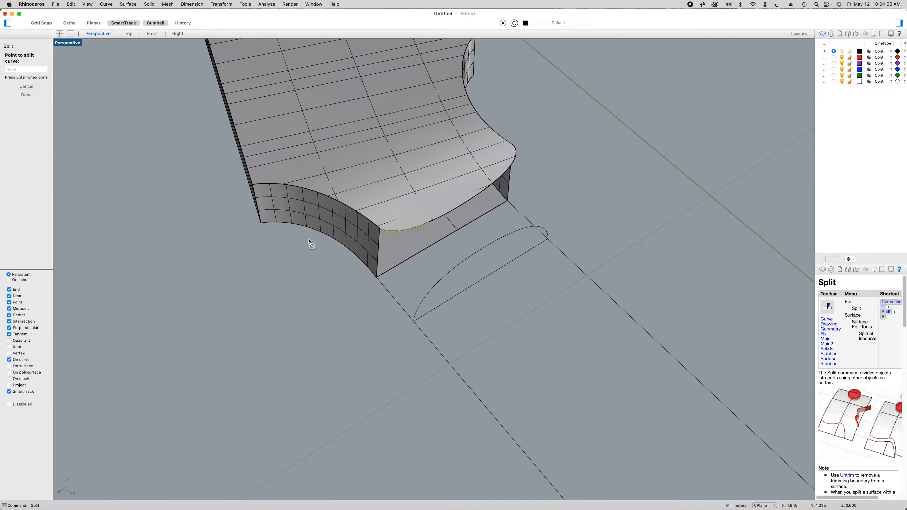
pyautogui.click(403, 230)
pyautogui.rightClick(387, 330)
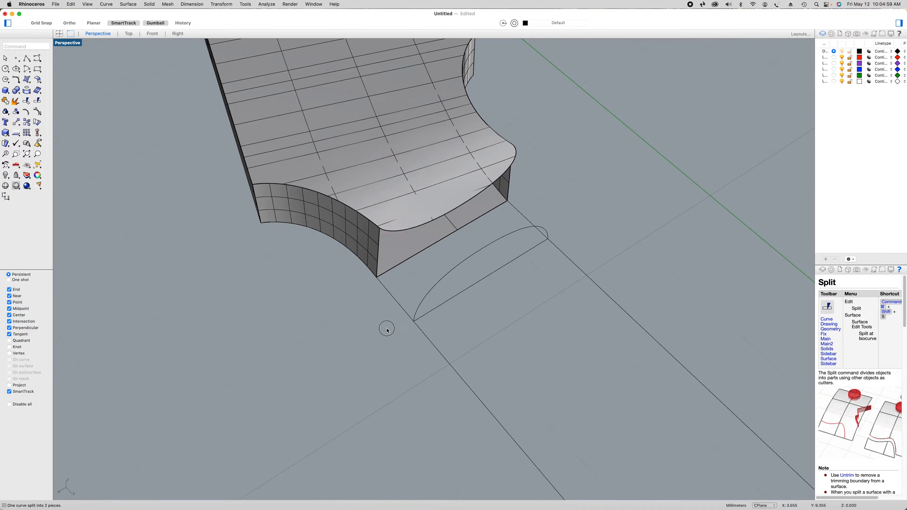
# Split the arc half of the headstock-end neck profile that lies away from the green axis at its midpoint
pyautogui.click(421, 307)
pyautogui.rightClick(311, 320)
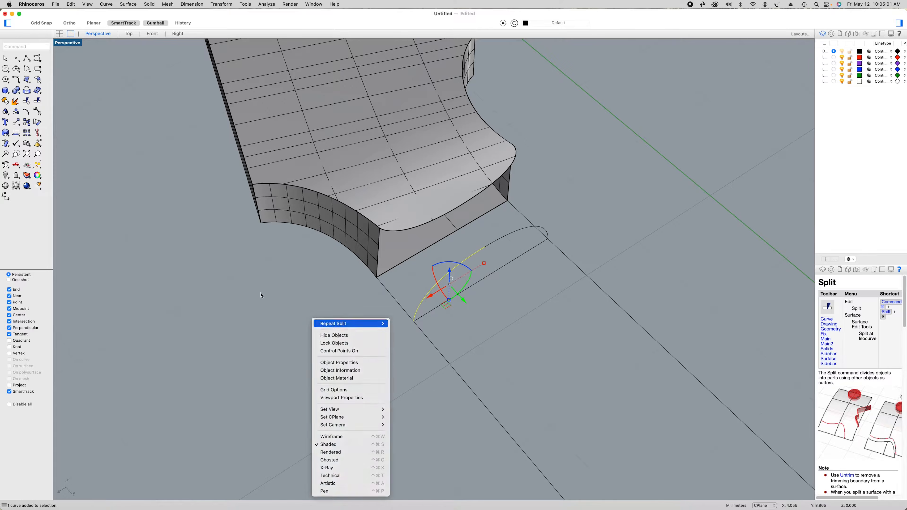
pyautogui.click(328, 321)
pyautogui.click(28, 80)
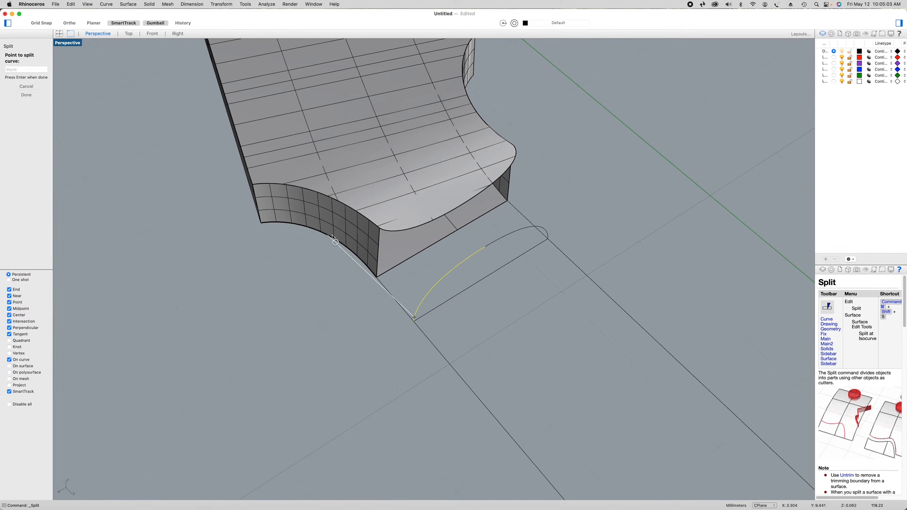
pyautogui.click(440, 280)
pyautogui.rightClick(398, 295)
# Split the upper segment of the headstock-end profile's far-side arc, next to the crown, at its midpoint
pyautogui.click(458, 271)
pyautogui.rightClick(345, 297)
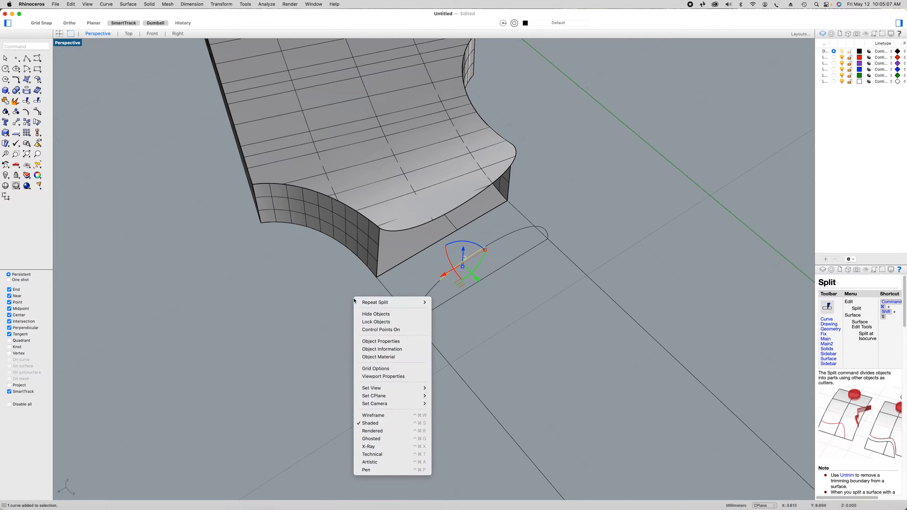
pyautogui.click(357, 303)
pyautogui.click(28, 81)
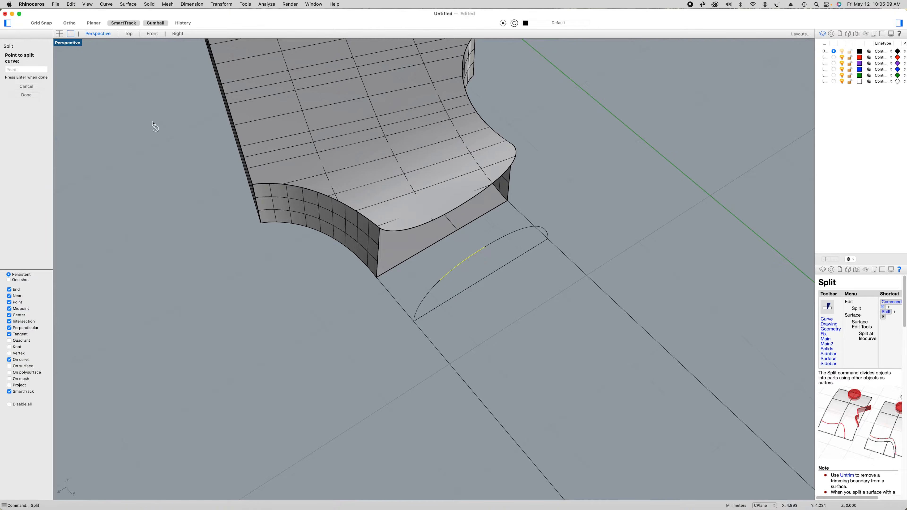
pyautogui.click(463, 261)
pyautogui.rightClick(435, 293)
# Split the lower segment of the headstock-end profile's far-side arc, next to the outline line, at its midpoint
pyautogui.click(429, 295)
pyautogui.rightClick(328, 314)
pyautogui.click(332, 317)
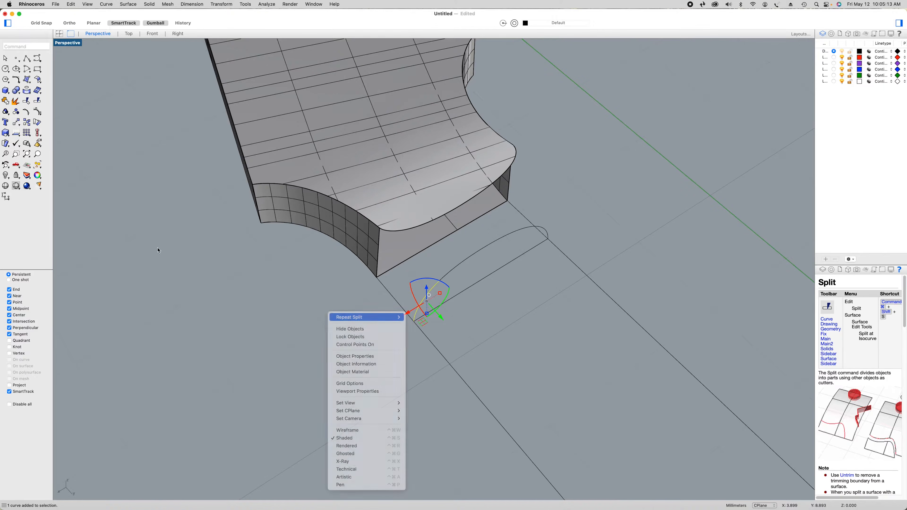
pyautogui.click(28, 79)
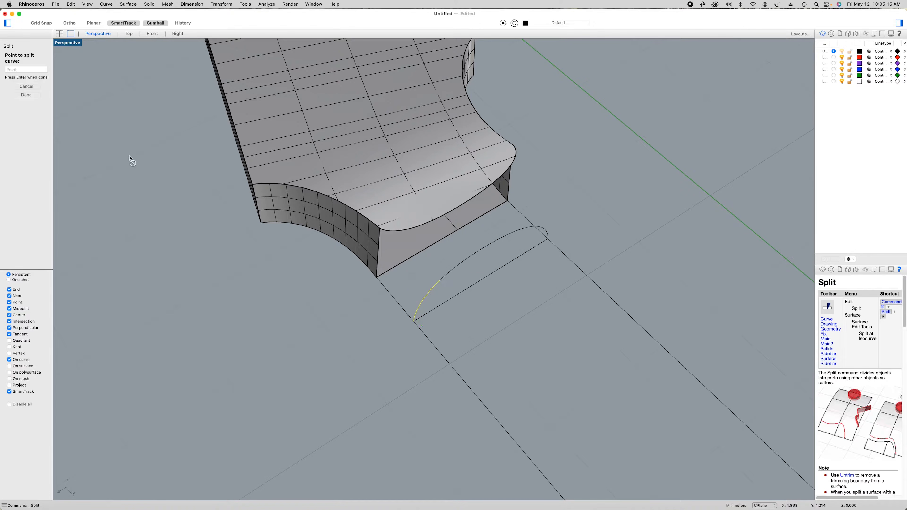
pyautogui.click(421, 301)
pyautogui.rightClick(423, 303)
pyautogui.click(374, 342)
# Move the inner rectangle at the heel end of the neck 0.88 up in the Z direction
pyautogui.moveTo(433, 385); pyautogui.dragTo(397, 407, button='right')
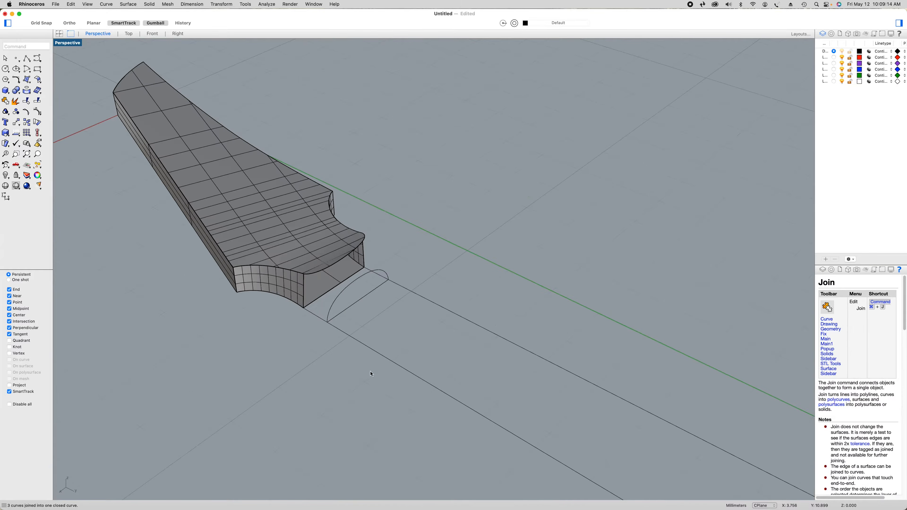
pyautogui.scroll(-7, 370, 374)
pyautogui.keyDown('shift'); pyautogui.moveTo(378, 400); pyautogui.dragTo(253, 270, button='right'); pyautogui.keyUp('shift')
pyautogui.keyDown('shift'); pyautogui.moveTo(429, 397); pyautogui.dragTo(334, 340, button='right'); pyautogui.keyUp('shift')
pyautogui.scroll(3, 481, 368)
pyautogui.click(463, 343)
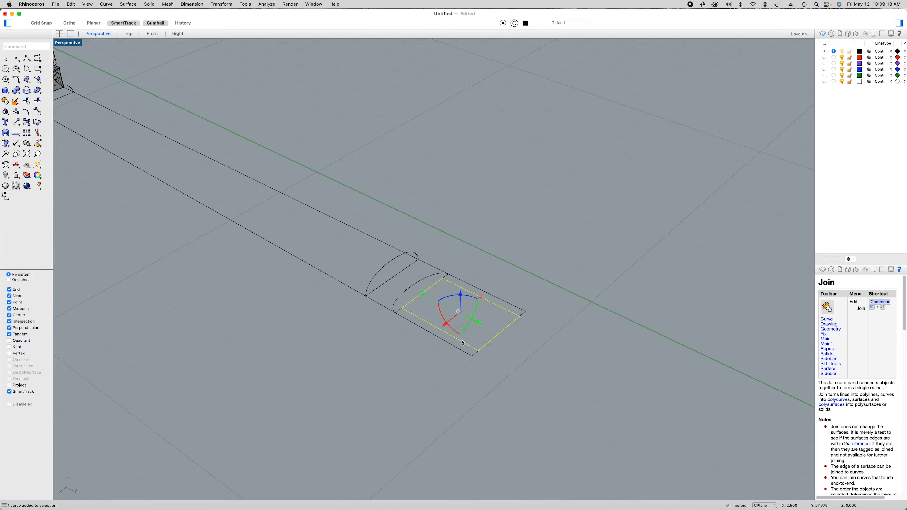
pyautogui.click(461, 293)
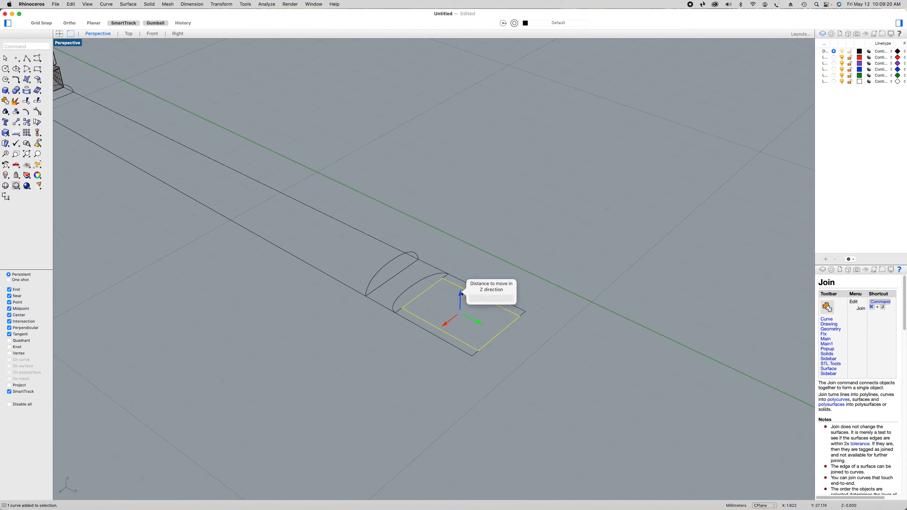
pyautogui.write('.88')
pyautogui.press('Return')
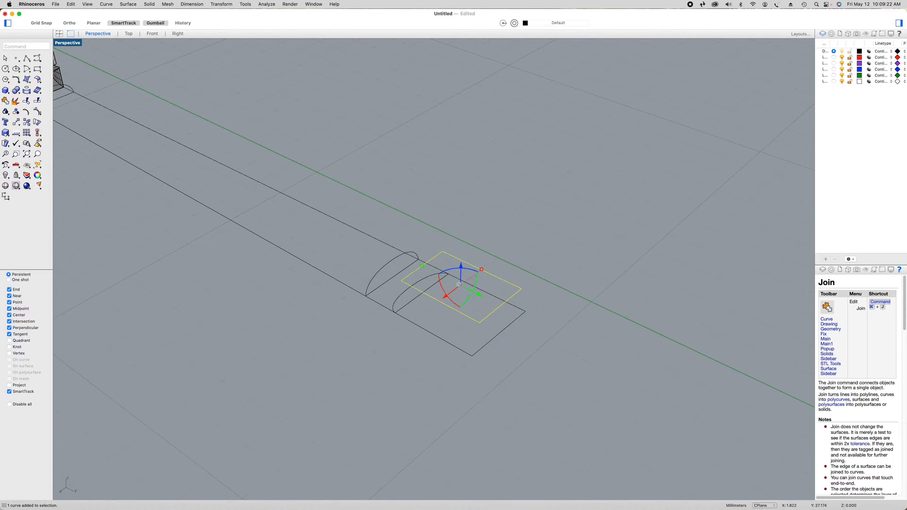
# Move the closed profile curve next to the heel rectangle 1.25 up in the Z direction
pyautogui.click(412, 303)
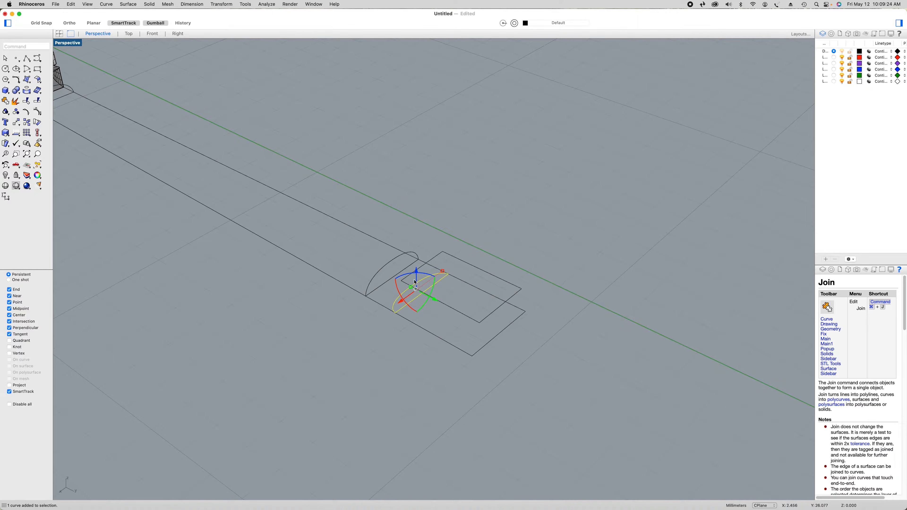
pyautogui.click(418, 271)
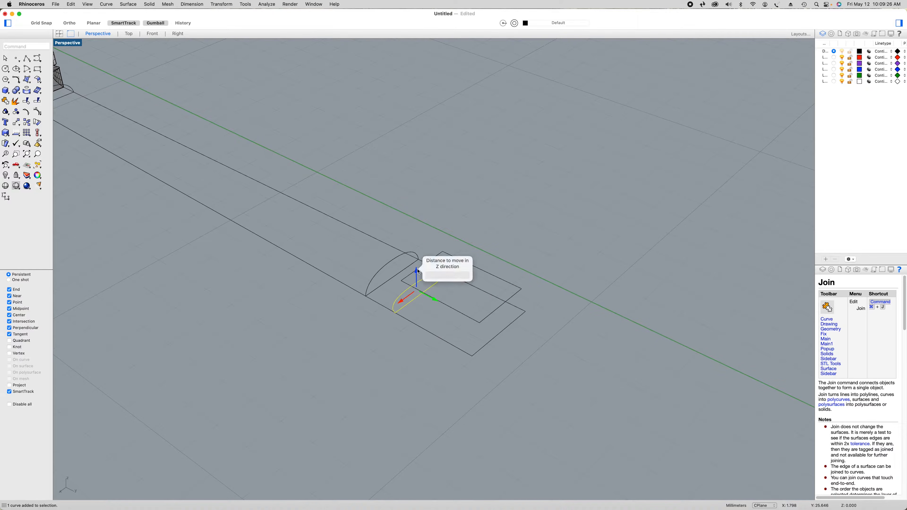
pyautogui.write('1.25')
pyautogui.press('Return')
pyautogui.click(411, 351)
# Explode the neck profile that still sits on the outline lines near the heel end
pyautogui.moveTo(411, 350); pyautogui.dragTo(513, 336, button='right')
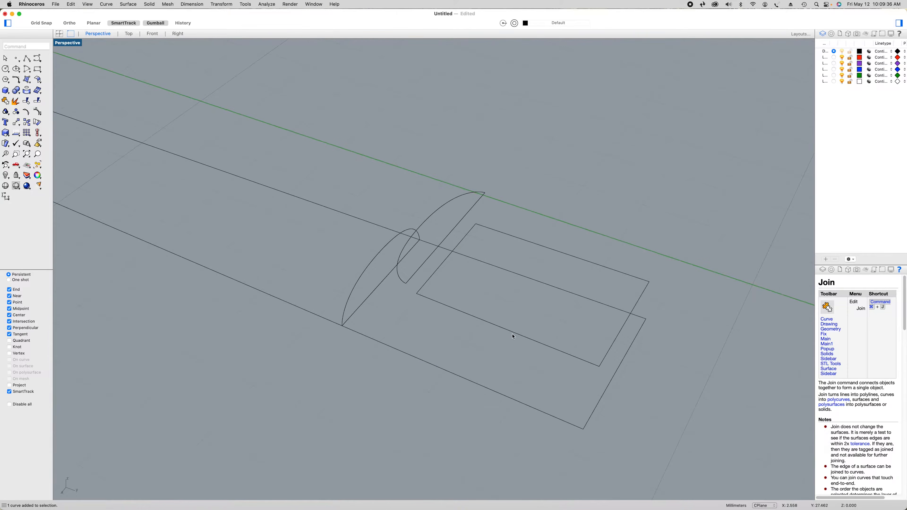
pyautogui.scroll(-10, 513, 336)
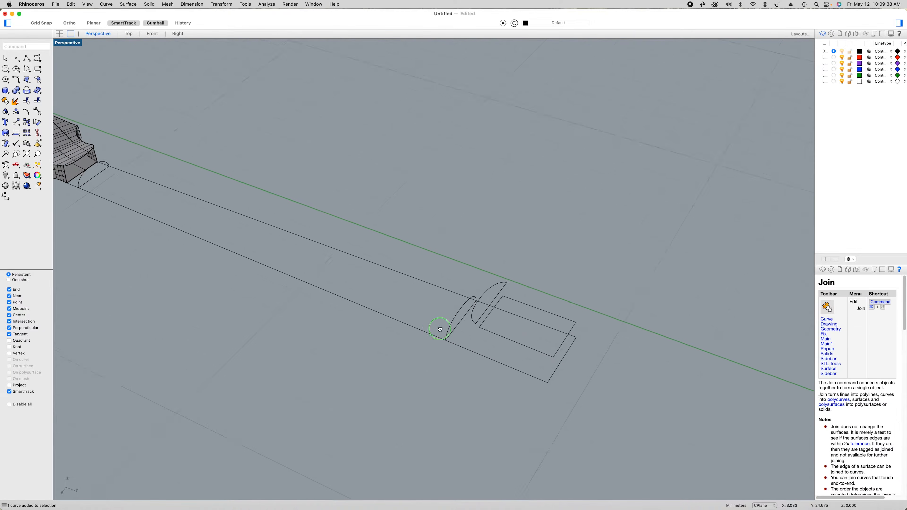
pyautogui.scroll(10, 549, 372)
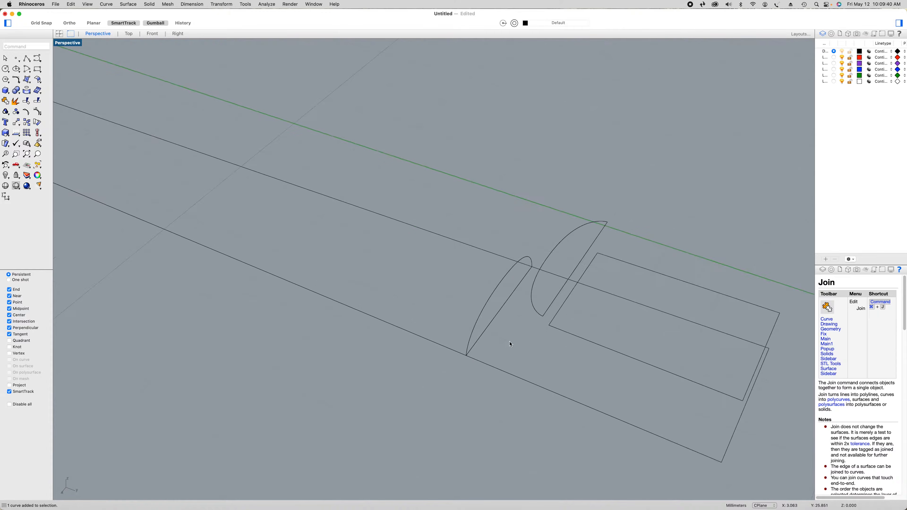
pyautogui.click(479, 314)
pyautogui.moveTo(290, 310); pyautogui.dragTo(80, 146, button='right')
pyautogui.click(15, 101)
pyautogui.click(360, 364)
# Split the green-axis-side half of the exploded heel-end profile's arc at its midpoint
pyautogui.click(330, 327)
pyautogui.click(38, 101)
pyautogui.click(20, 80)
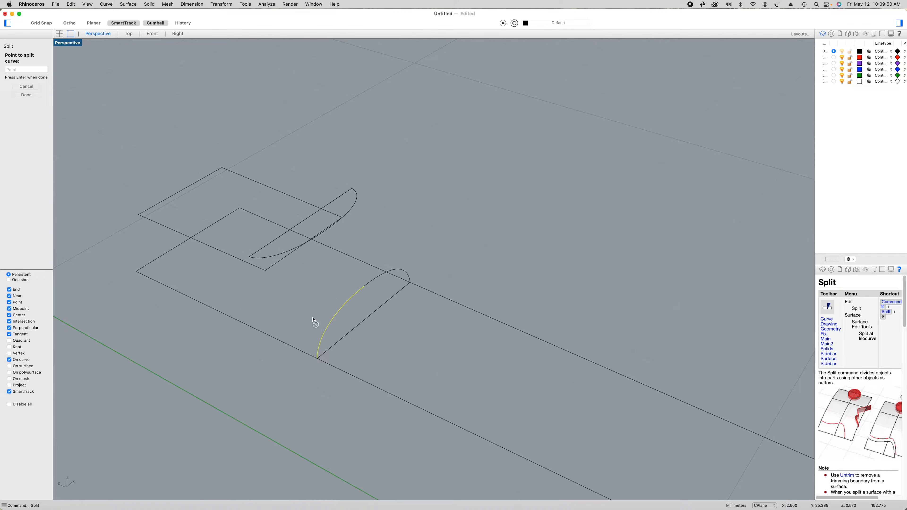
pyautogui.click(336, 315)
pyautogui.press('Return')
# Split the other half of the heel-end profile's arc, away from the green axis, at its midpoint
pyautogui.click(373, 280)
pyautogui.moveTo(486, 270); pyautogui.dragTo(445, 271, button='right')
pyautogui.rightClick(528, 271)
pyautogui.click(540, 275)
pyautogui.click(30, 79)
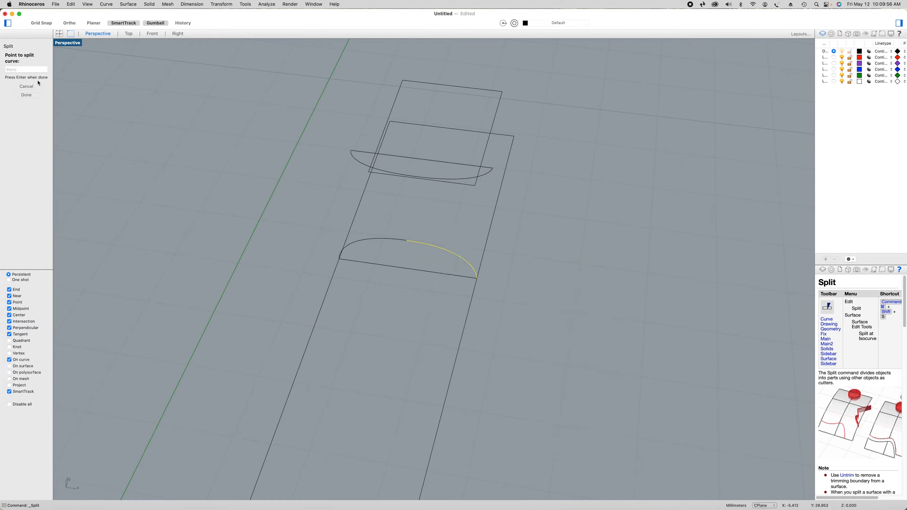
pyautogui.click(450, 251)
pyautogui.press('Return')
pyautogui.press('Escape')
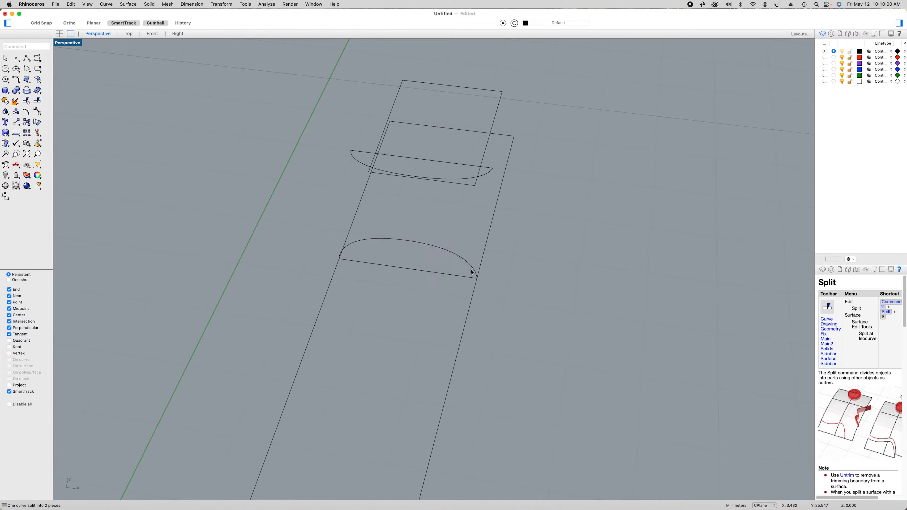
# Split the lower segment of the heel-end profile's far-side arc, next to the outline line, at its midpoint
pyautogui.click(473, 269)
pyautogui.rightClick(535, 282)
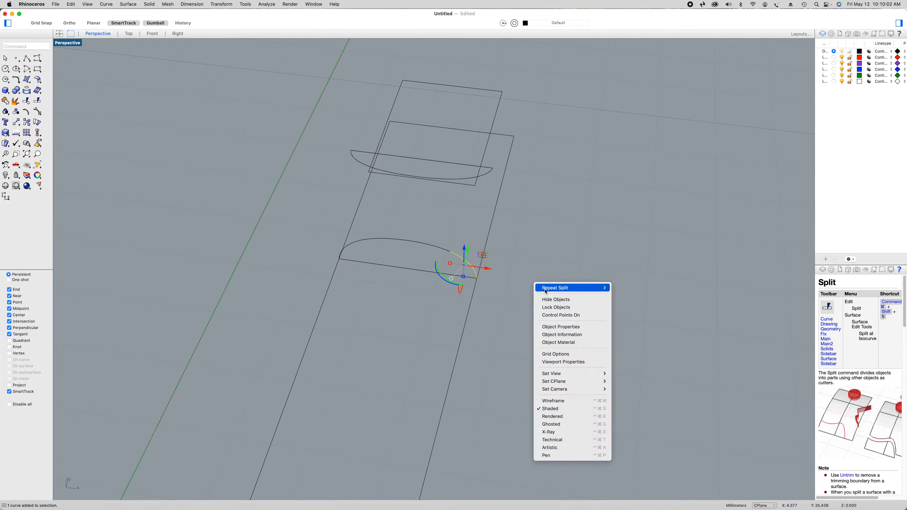
pyautogui.press('Return')
pyautogui.click(26, 79)
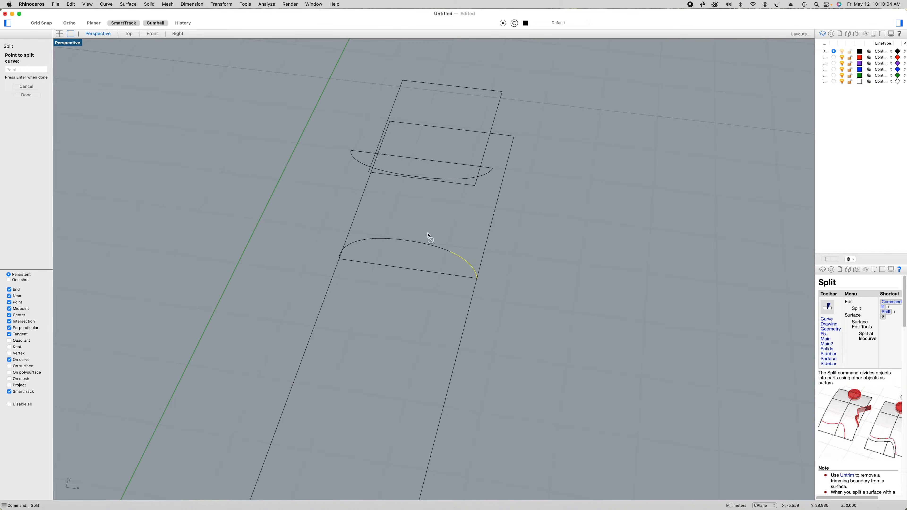
pyautogui.click(470, 264)
# Split the upper segment of the heel-end profile's far-side arc, next to the crown, at its midpoint
pyautogui.click(443, 246)
pyautogui.rightClick(542, 270)
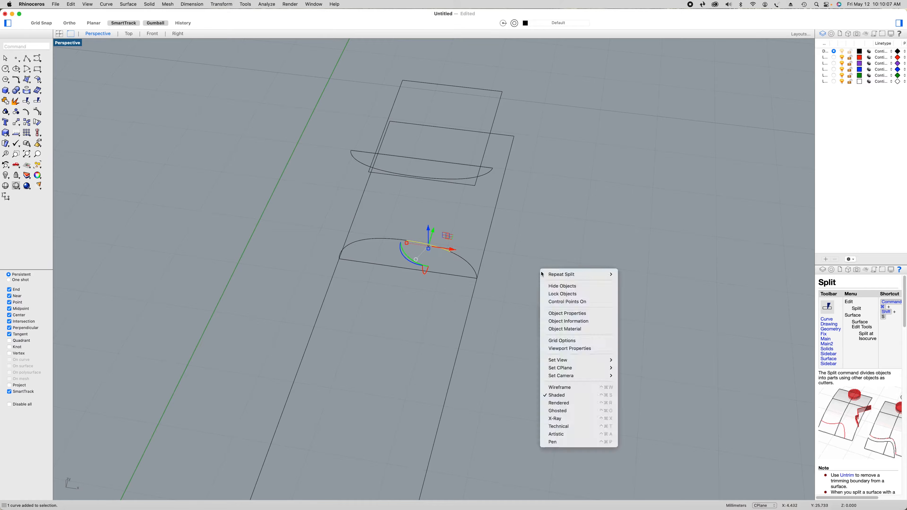
pyautogui.click(562, 275)
pyautogui.click(31, 79)
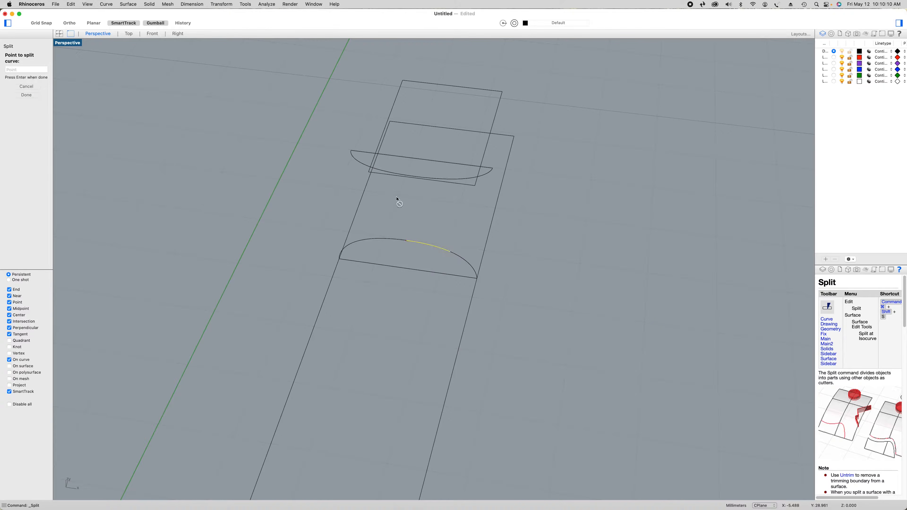
pyautogui.click(428, 245)
pyautogui.press('Return')
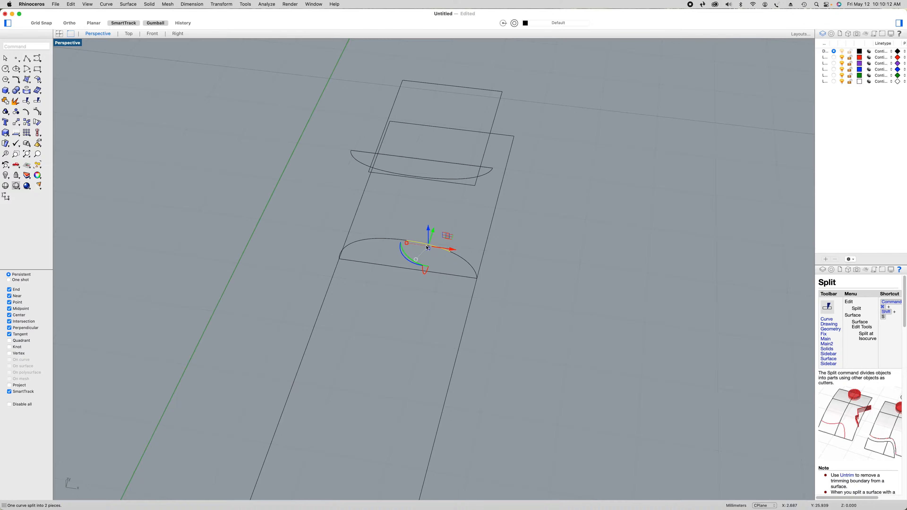
# Split the lower segment of the heel-end profile's green-axis-side arc, next to the outline line, at its midpoint
pyautogui.click(397, 241)
pyautogui.click(351, 247)
pyautogui.moveTo(220, 247)
pyautogui.mouseDown(button='right')
pyautogui.moveTo(239, 245)
pyautogui.moveTo(219, 263)
pyautogui.mouseUp(button='right')
pyautogui.rightClick(220, 263)
pyautogui.click(228, 269)
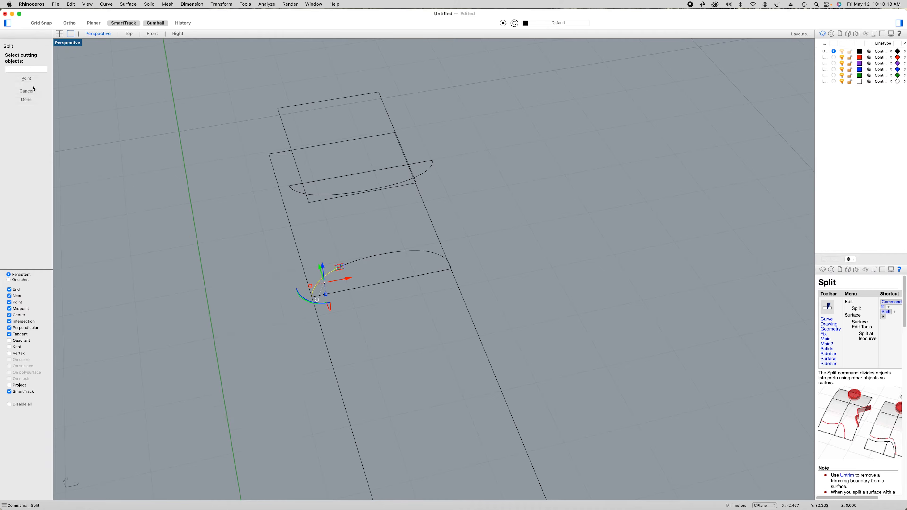
pyautogui.click(26, 78)
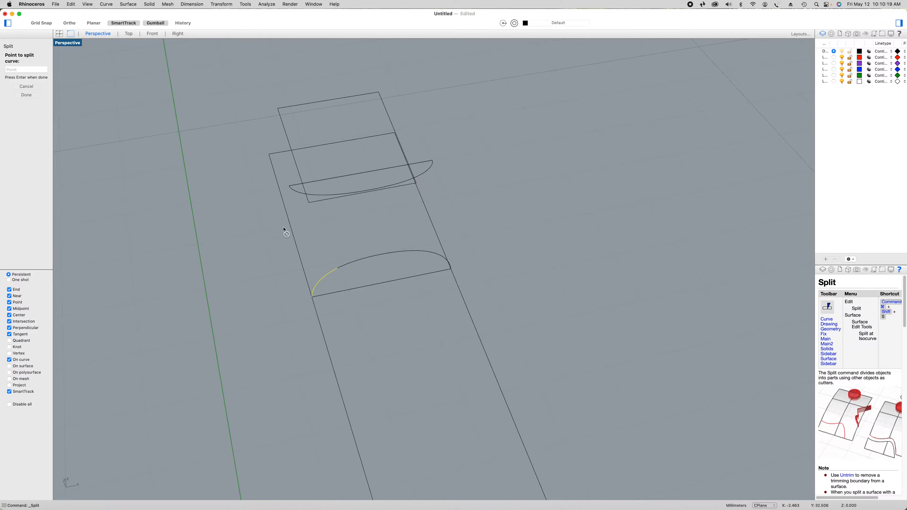
pyautogui.click(319, 281)
pyautogui.press('Return')
# Split the upper segment of the heel-end profile's green-axis-side arc, next to the crown, at its midpoint
pyautogui.click(366, 260)
pyautogui.rightClick(248, 273)
pyautogui.click(262, 275)
pyautogui.click(32, 79)
pyautogui.click(358, 259)
pyautogui.press('Return')
# Explode the raised profile curve beside the heel rectangle
pyautogui.click(510, 259)
pyautogui.moveTo(511, 259)
pyautogui.mouseDown(button='right')
pyautogui.moveTo(599, 241)
pyautogui.moveTo(590, 253)
pyautogui.moveTo(597, 249)
pyautogui.moveTo(564, 255)
pyautogui.mouseUp(button='right')
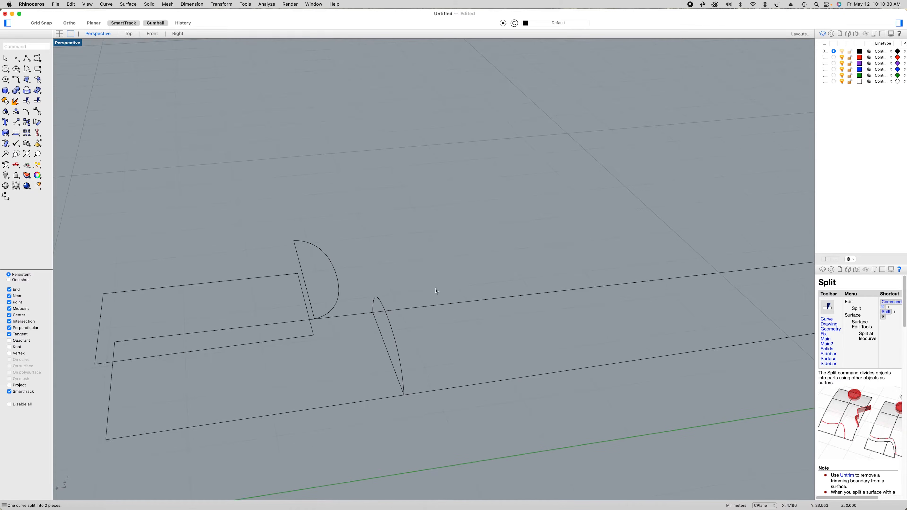
pyautogui.click(338, 310)
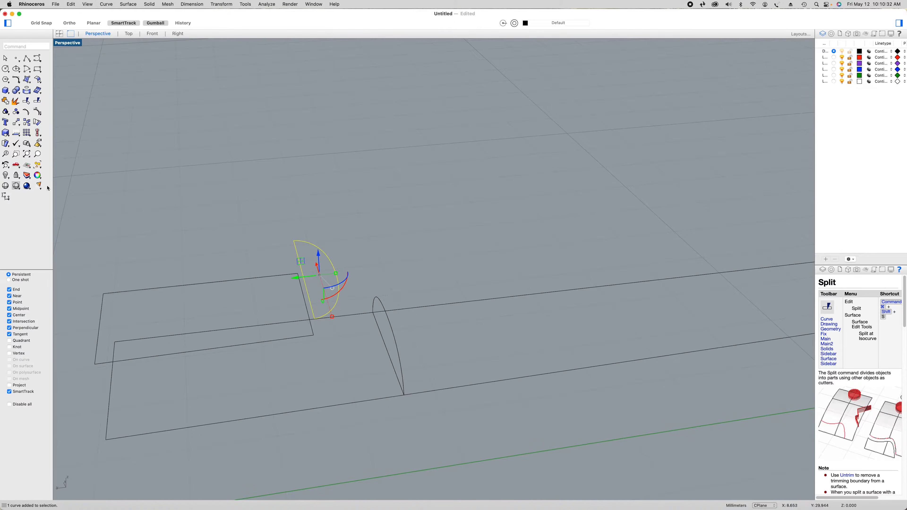
pyautogui.click(16, 102)
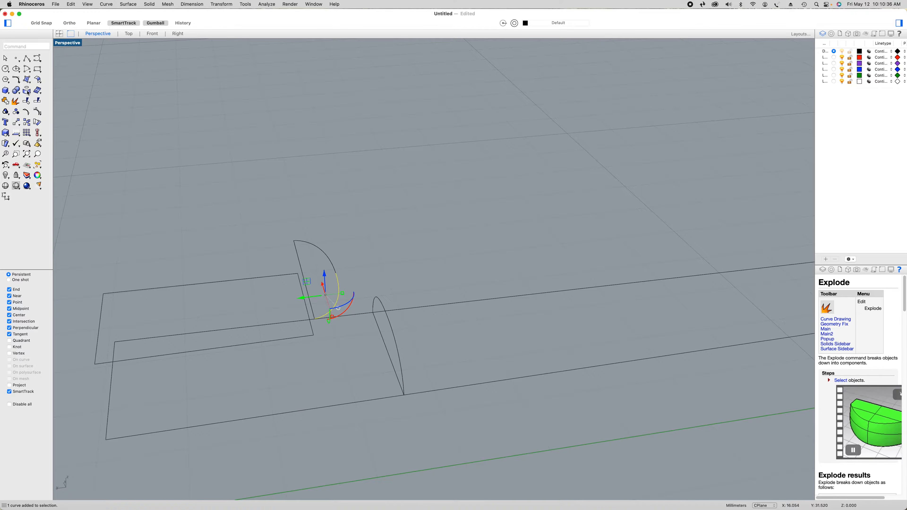
# Split the green-axis-side half of the raised profile's arc at its midpoint
pyautogui.click(38, 101)
pyautogui.click(28, 80)
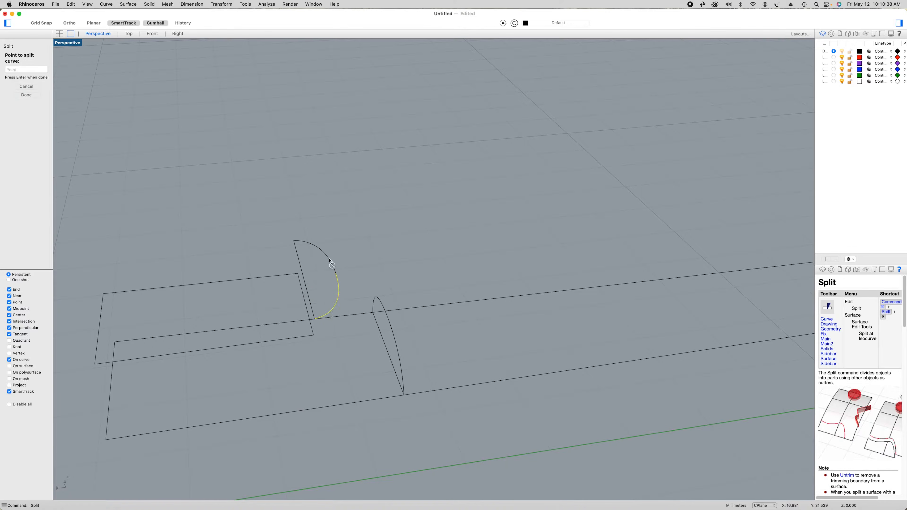
pyautogui.click(339, 296)
pyautogui.press('Return')
pyautogui.click(329, 359)
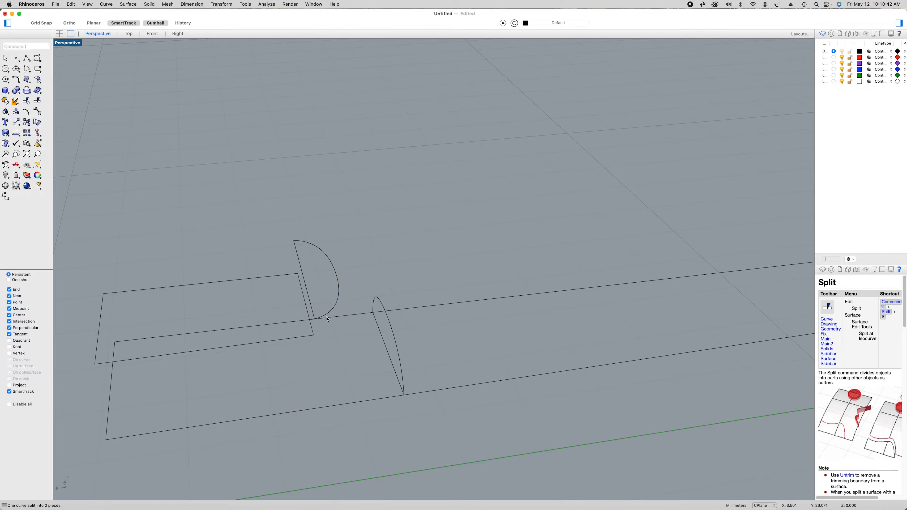
# Split the end segment of the raised profile's green-axis-side arc half at its midpoint
pyautogui.click(330, 314)
pyautogui.rightClick(418, 247)
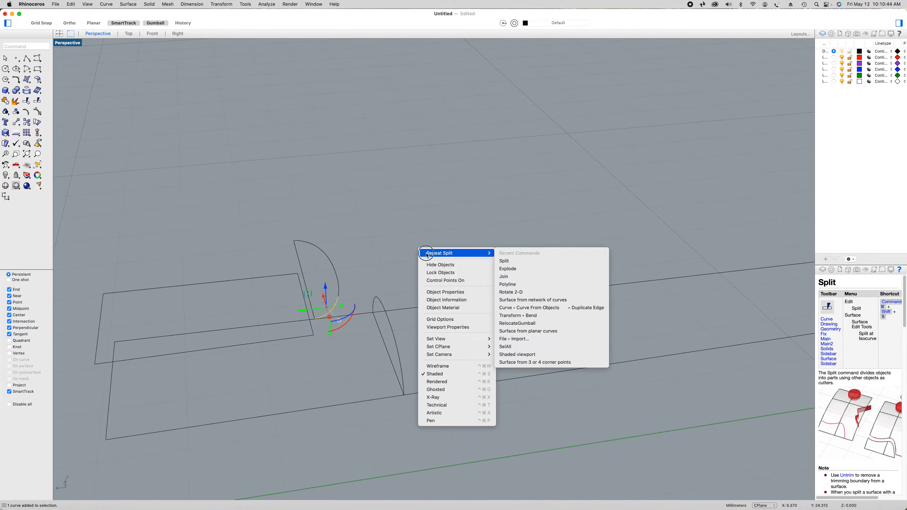
pyautogui.click(429, 251)
pyautogui.click(27, 79)
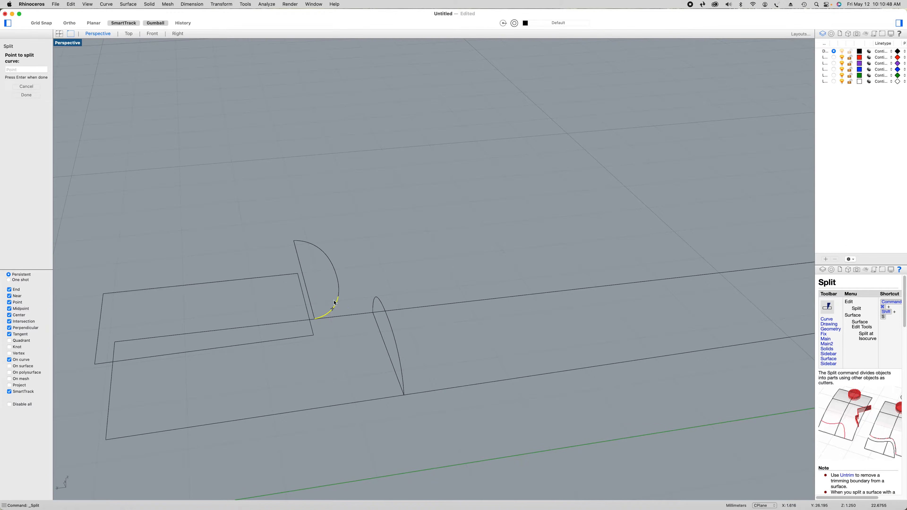
pyautogui.press('Return')
# Split the crown-side segment of the raised profile's green-axis-side arc half at its midpoint
pyautogui.click(339, 286)
pyautogui.rightClick(423, 257)
pyautogui.click(427, 258)
pyautogui.click(35, 79)
pyautogui.click(339, 285)
pyautogui.press('Return')
# Split the raised profile's other arc half, away from the green axis, at its midpoint
pyautogui.click(331, 262)
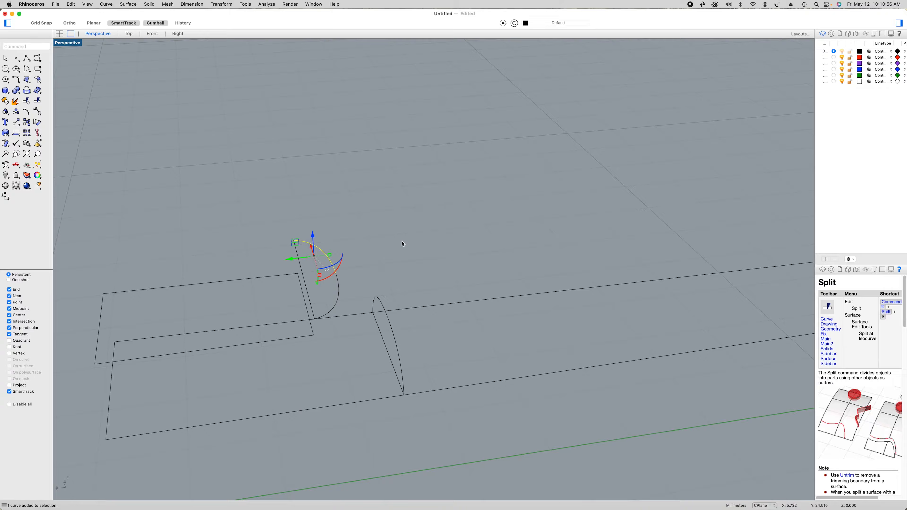
pyautogui.rightClick(402, 241)
pyautogui.click(411, 246)
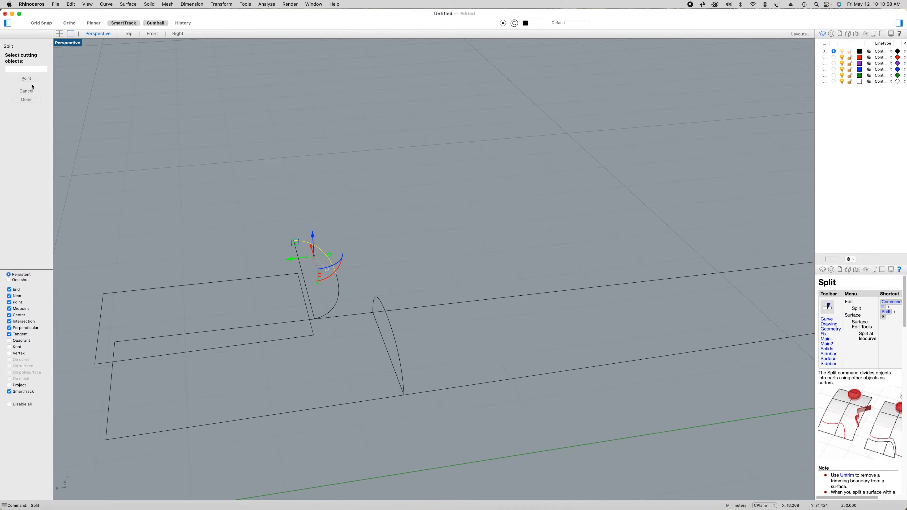
pyautogui.click(324, 251)
pyautogui.press('Return')
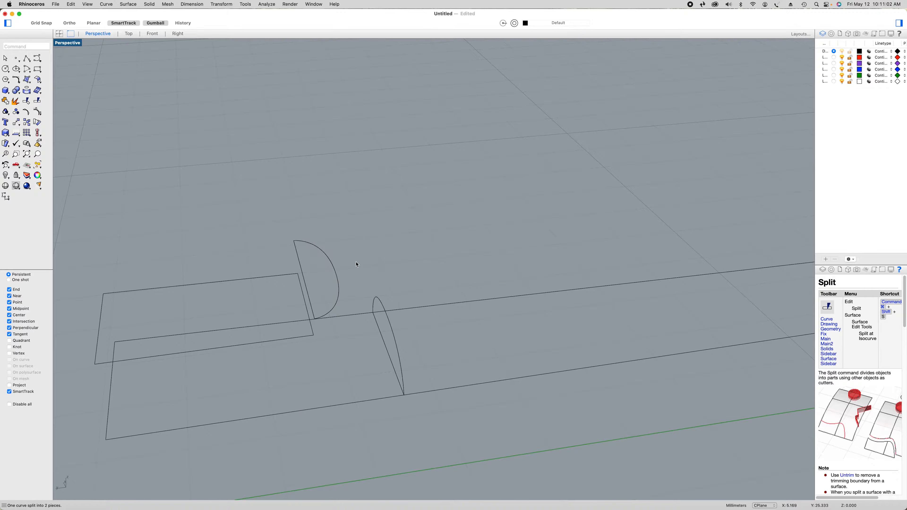
# Split the crown-side segment of the raised arc half away from the green axis at its midpoint
pyautogui.click(330, 266)
pyautogui.rightClick(390, 244)
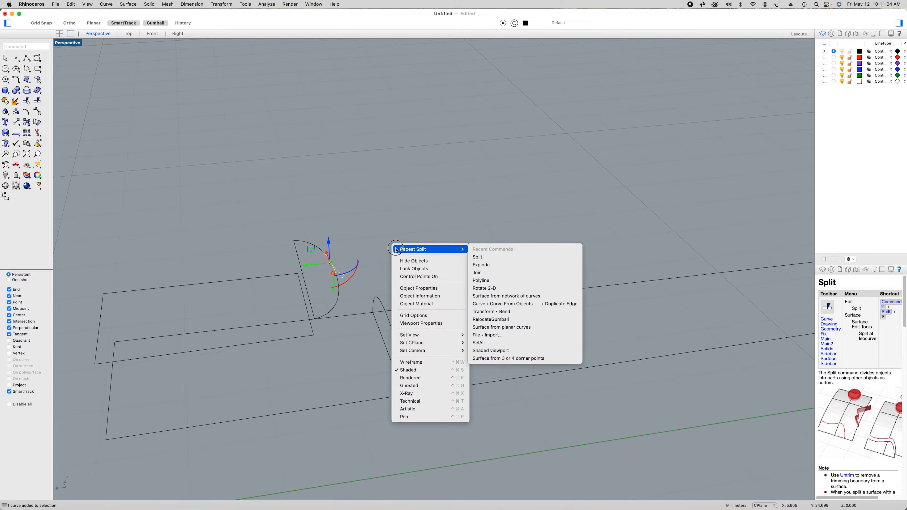
pyautogui.click(411, 246)
pyautogui.click(29, 77)
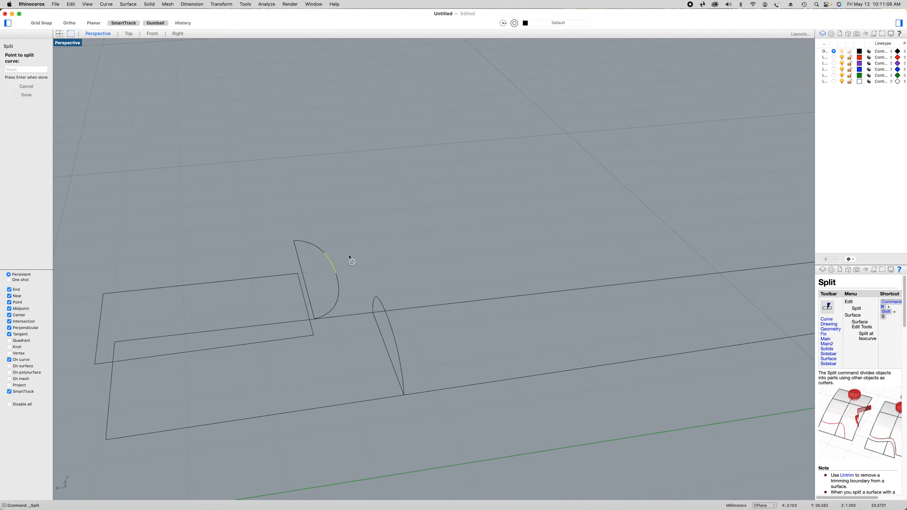
pyautogui.click(332, 262)
pyautogui.press('Return')
# Split the end segment of the raised arc half away from the green axis at its midpoint and clear the selection
pyautogui.click(301, 242)
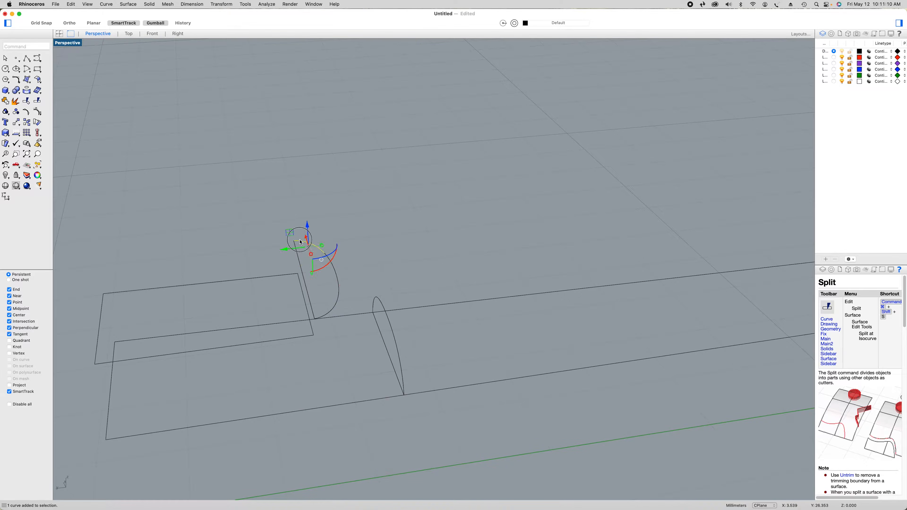
pyautogui.rightClick(406, 219)
pyautogui.click(418, 218)
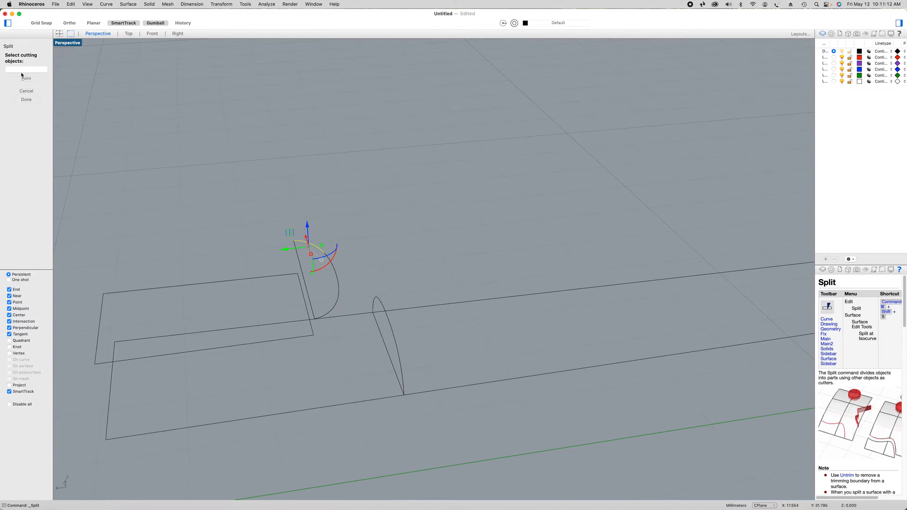
pyautogui.click(27, 79)
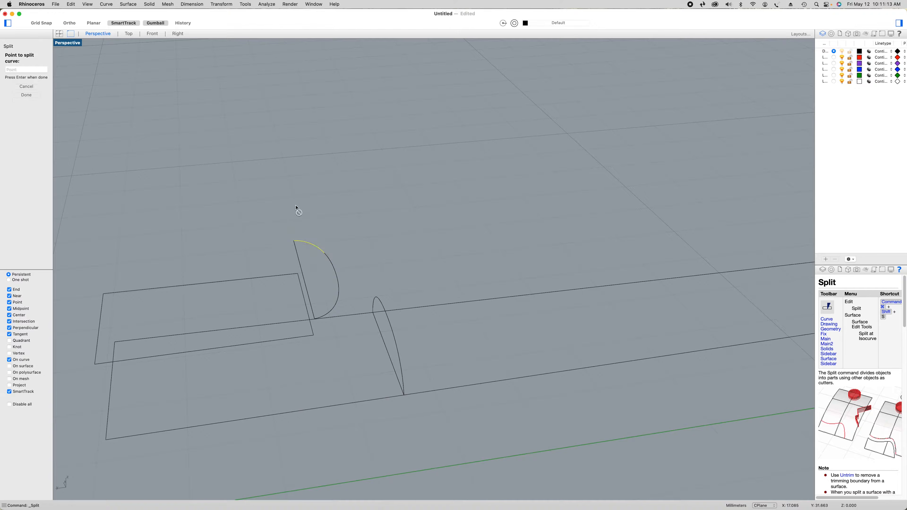
pyautogui.click(313, 245)
pyautogui.press('Return')
pyautogui.click(359, 233)
# Extrude the raised heel rectangle straight down about 0.88 mm to the level of the neck outline
pyautogui.scroll(-4, 359, 233)
pyautogui.moveTo(401, 234); pyautogui.dragTo(409, 231, button='right')
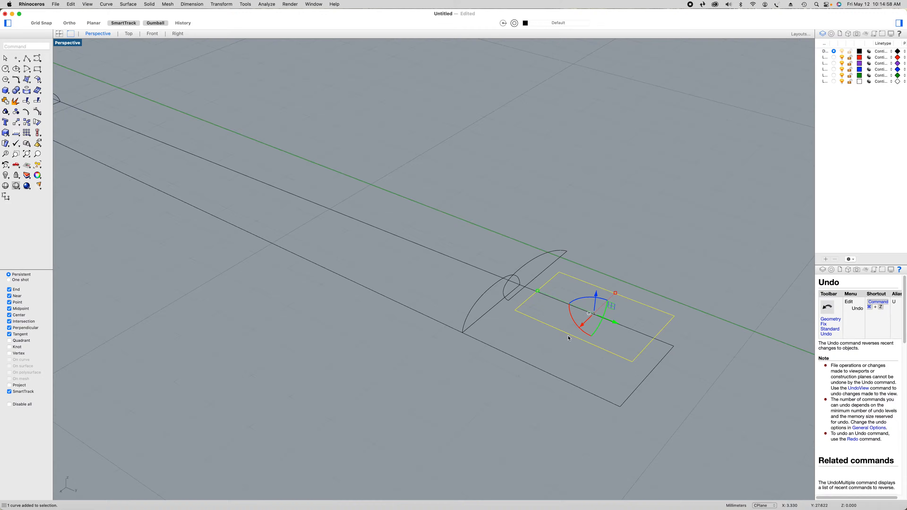
pyautogui.click(133, 6)
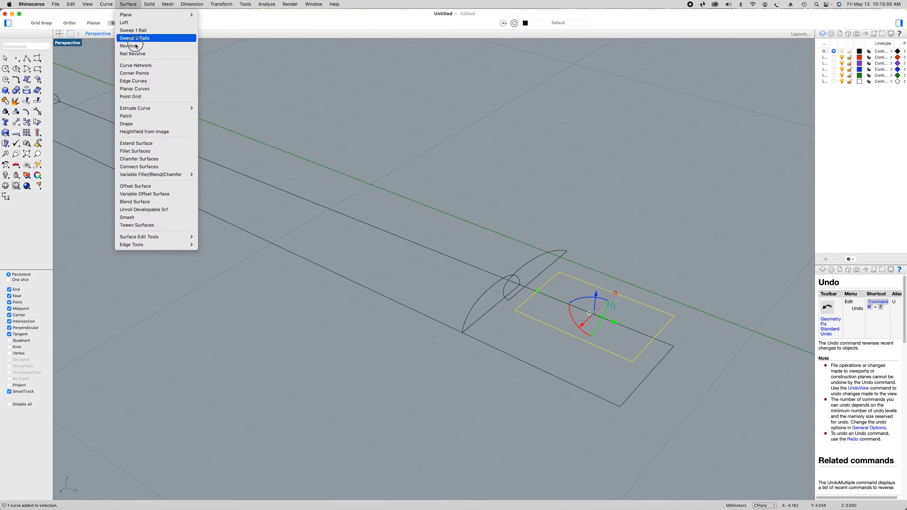
pyautogui.moveTo(161, 108)
pyautogui.click(209, 108)
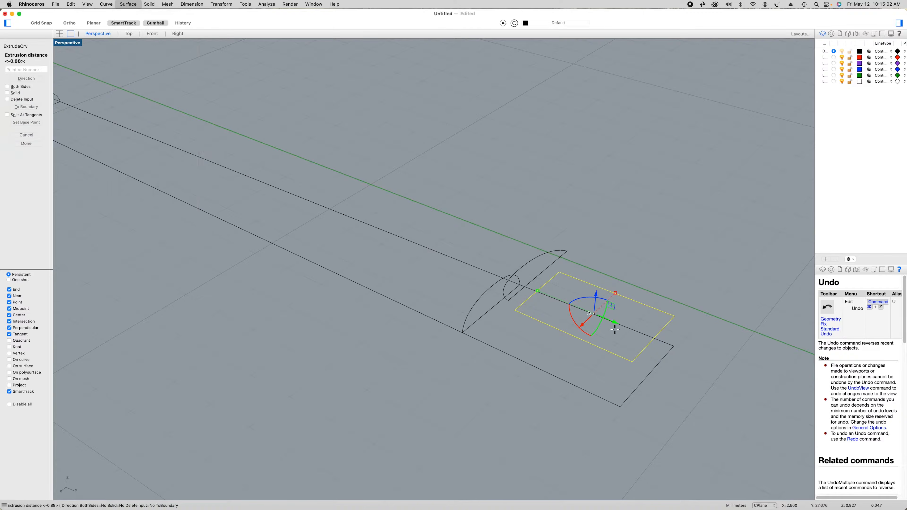
pyautogui.click(634, 395)
pyautogui.rightClick(634, 397)
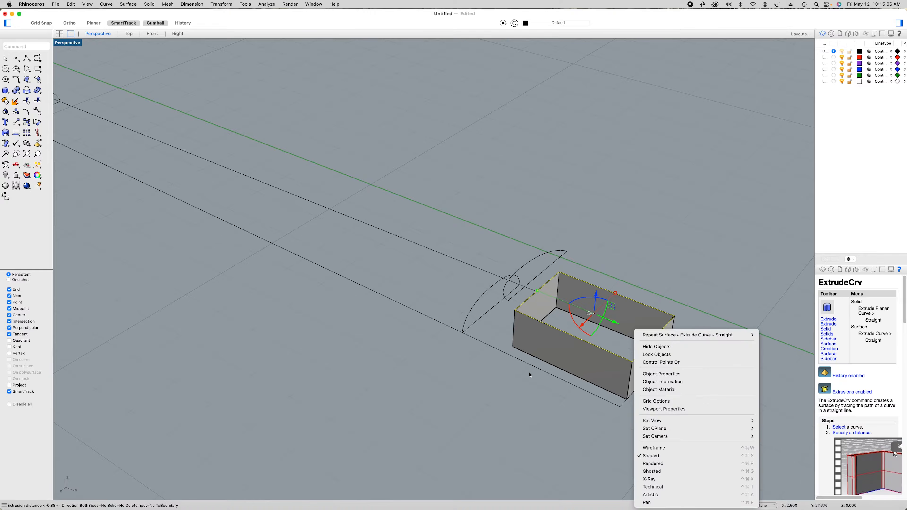
pyautogui.click(530, 393)
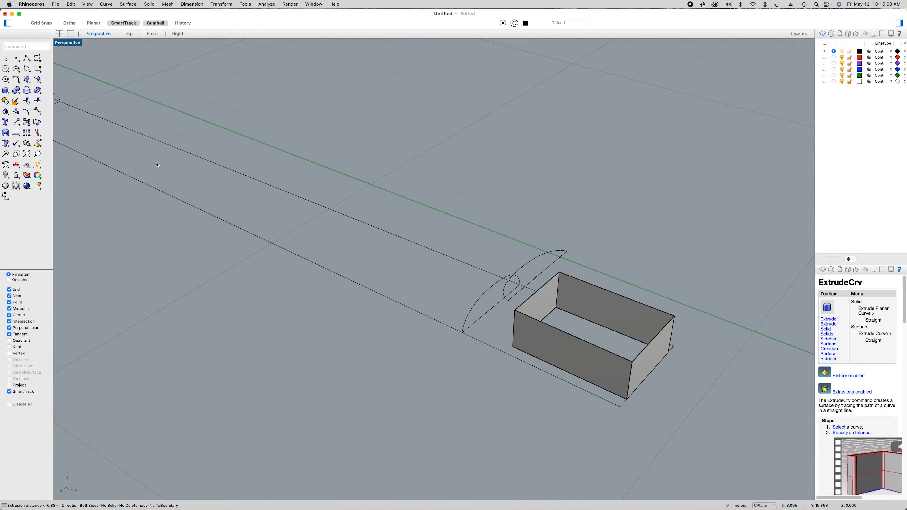
# Draw a line from the extruded box's lower neck-side corner, away from the green axis, perpendicular to the adjacent outline line
pyautogui.click(27, 59)
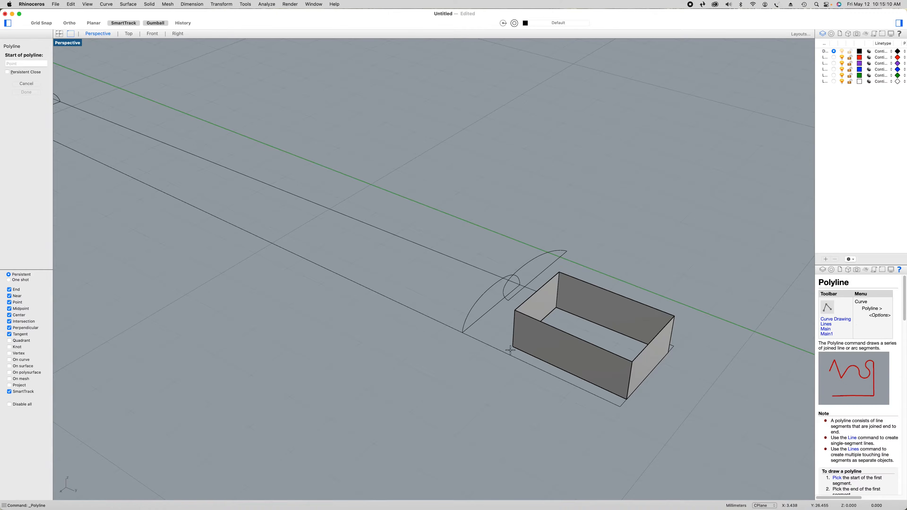
pyautogui.scroll(2, 515, 349)
pyautogui.scroll(2, 514, 348)
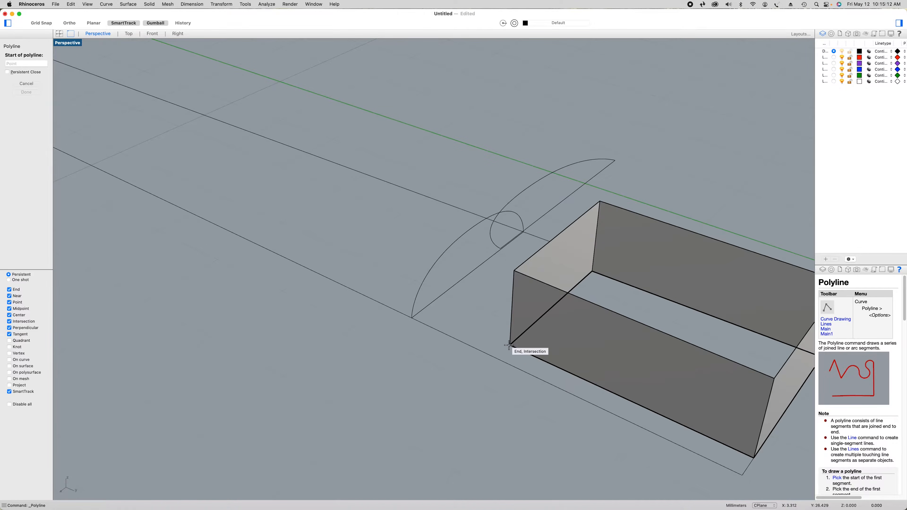
pyautogui.click(510, 345)
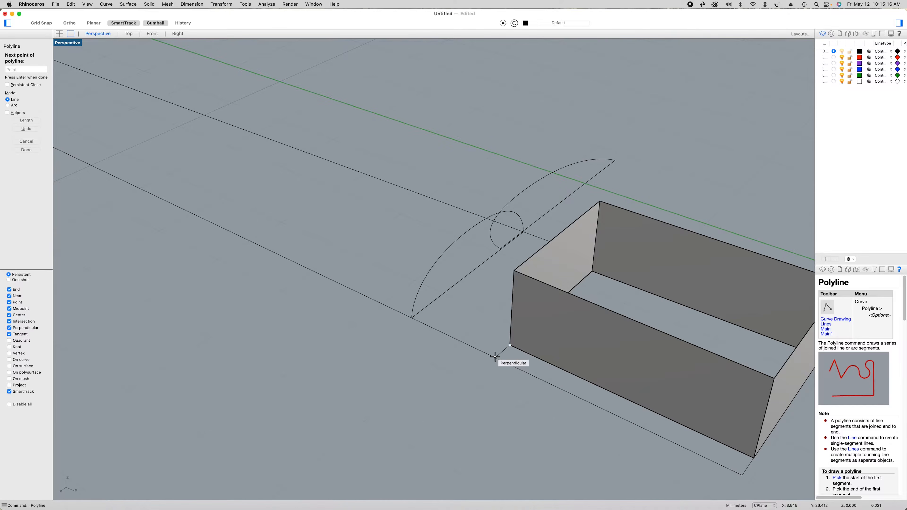
pyautogui.rightClick(493, 371)
# Draw a vertical line about 1.25 mm long from the short line's outline end up to the end of the raised profile
pyautogui.rightClick(488, 392)
pyautogui.click(508, 328)
pyautogui.click(496, 357)
pyautogui.moveTo(505, 291); pyautogui.dragTo(505, 297, button='right')
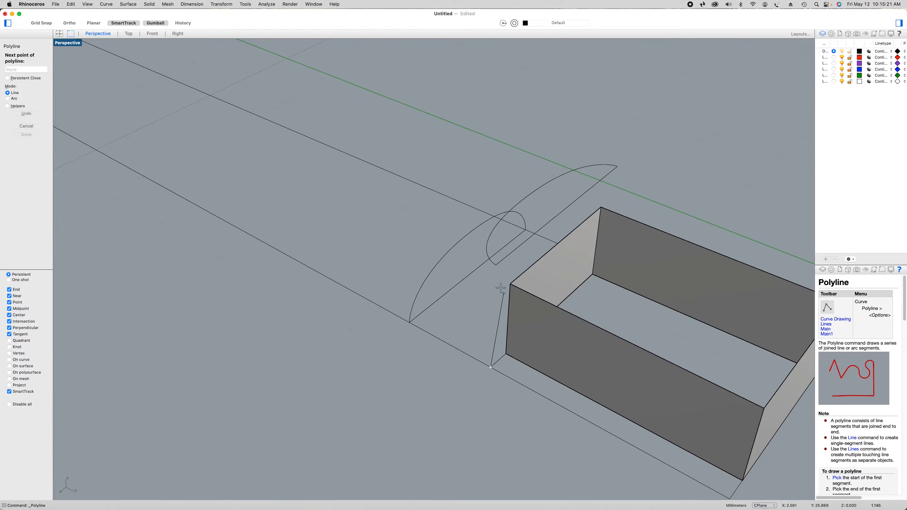
pyautogui.click(496, 263)
pyautogui.press('Return')
# Draw a vertical line about 1.25 mm long from the box's lower corner up to the raised profile's base line
pyautogui.rightClick(451, 378)
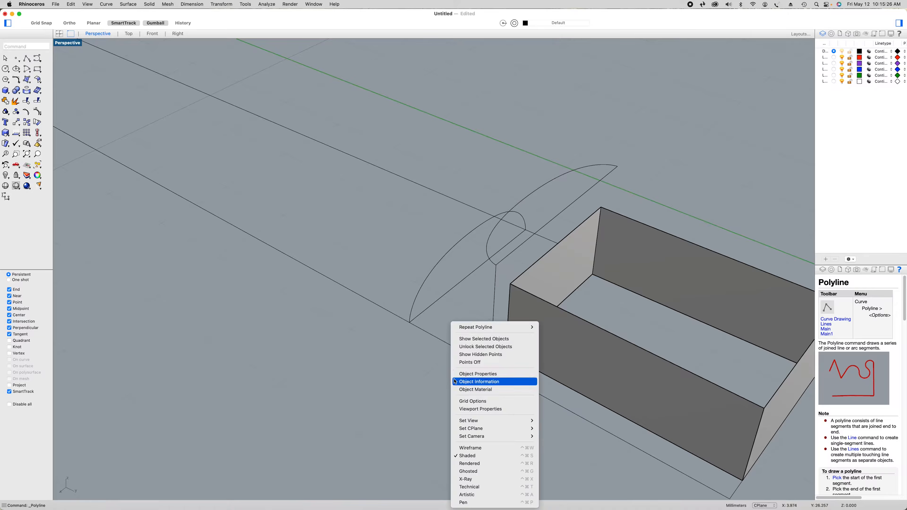
pyautogui.click(475, 328)
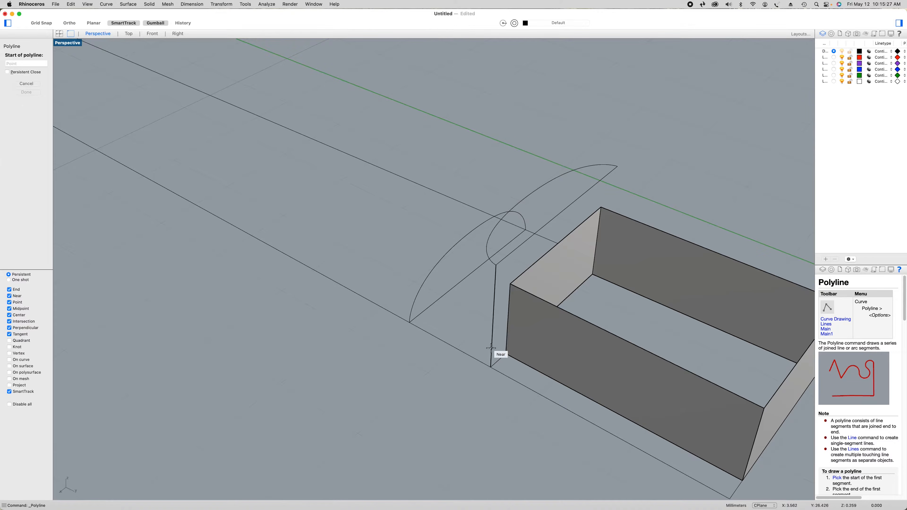
pyautogui.click(506, 353)
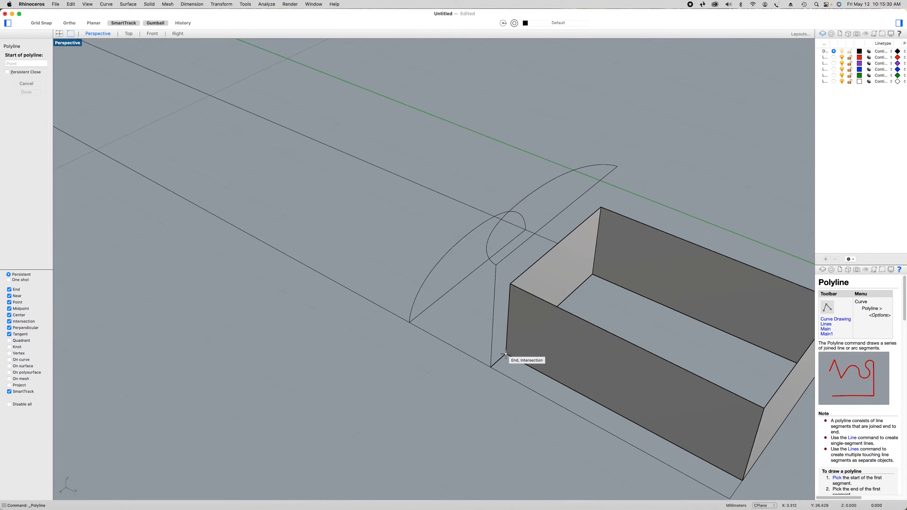
pyautogui.click(513, 254)
pyautogui.press('Return')
# Split the raised profile's straight base line where the new vertical line meets it
pyautogui.scroll(-2, 526, 278)
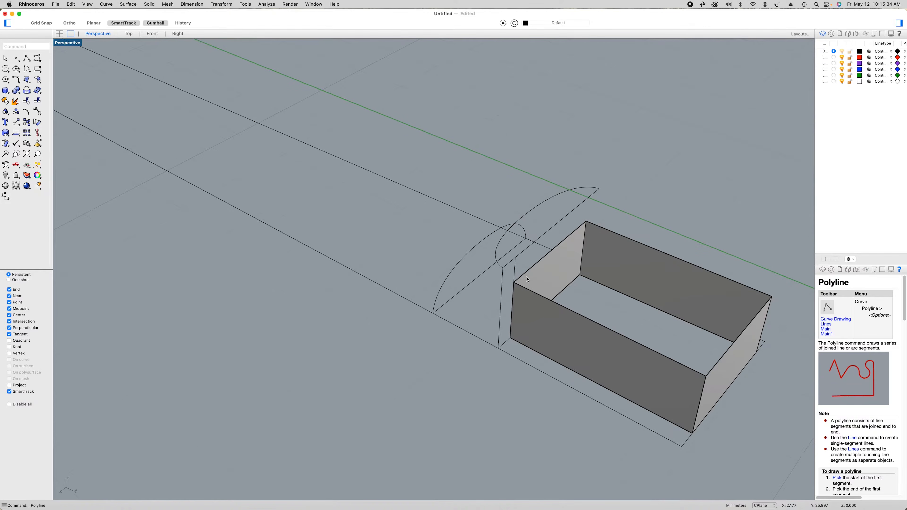
pyautogui.scroll(1, 544, 245)
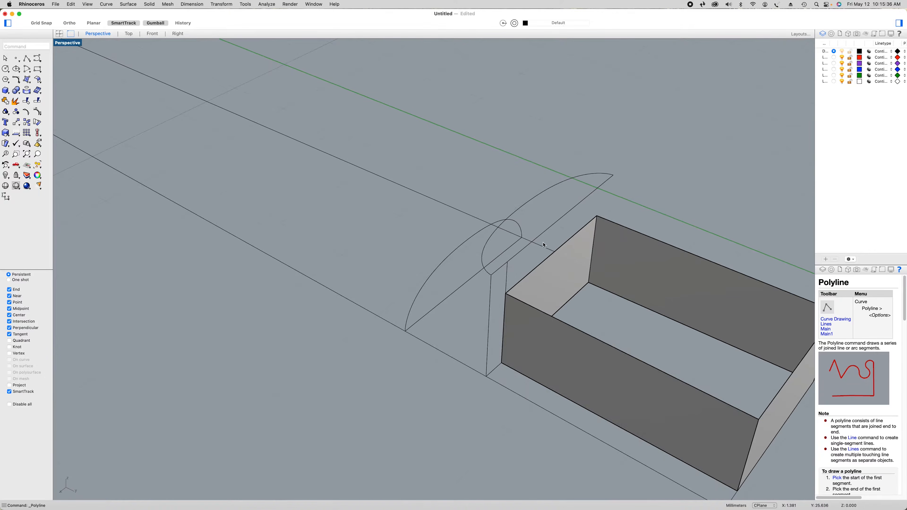
pyautogui.click(526, 250)
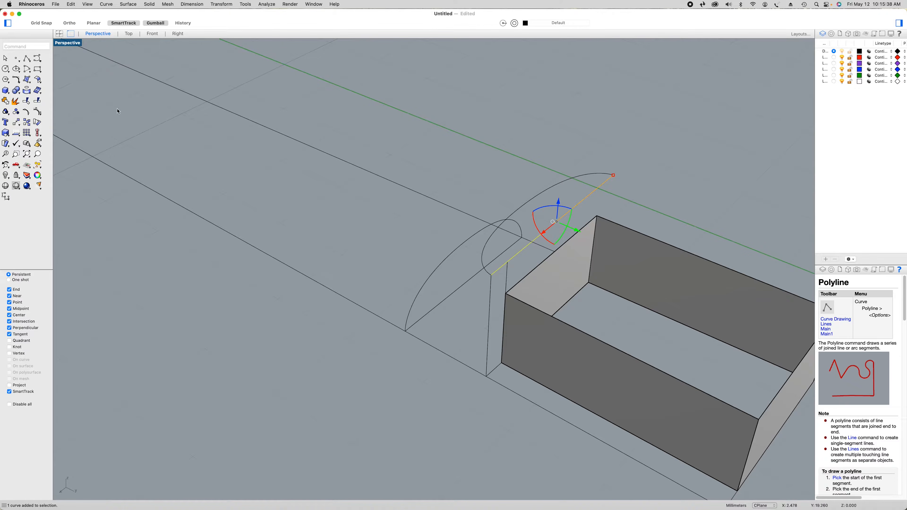
pyautogui.click(39, 103)
pyautogui.click(26, 78)
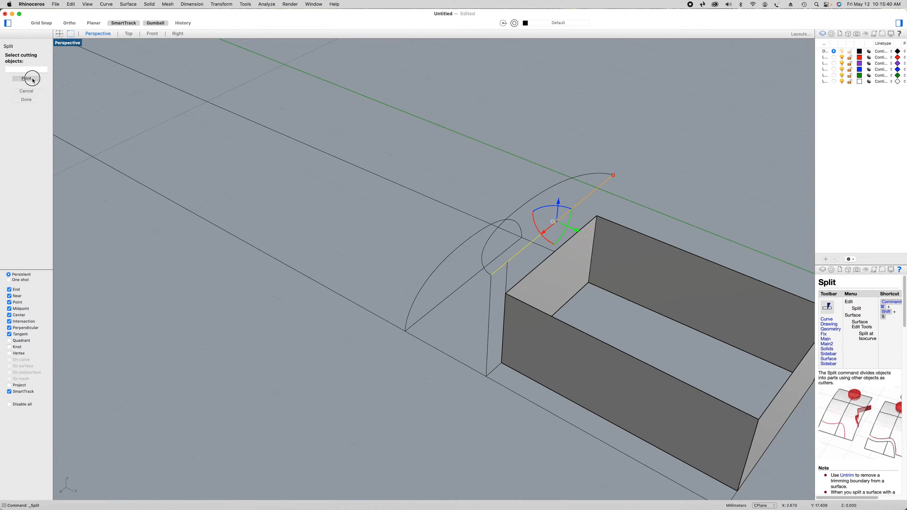
pyautogui.click(507, 262)
pyautogui.press('Return')
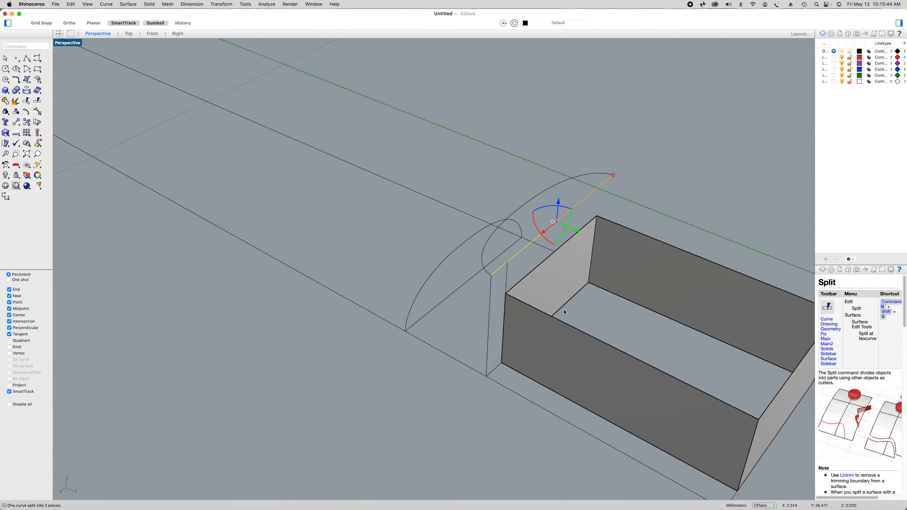
# Create a curve network surface from the four edges of the narrow upright strip, with 0.001 tolerances and Position edge matching
pyautogui.click(509, 279)
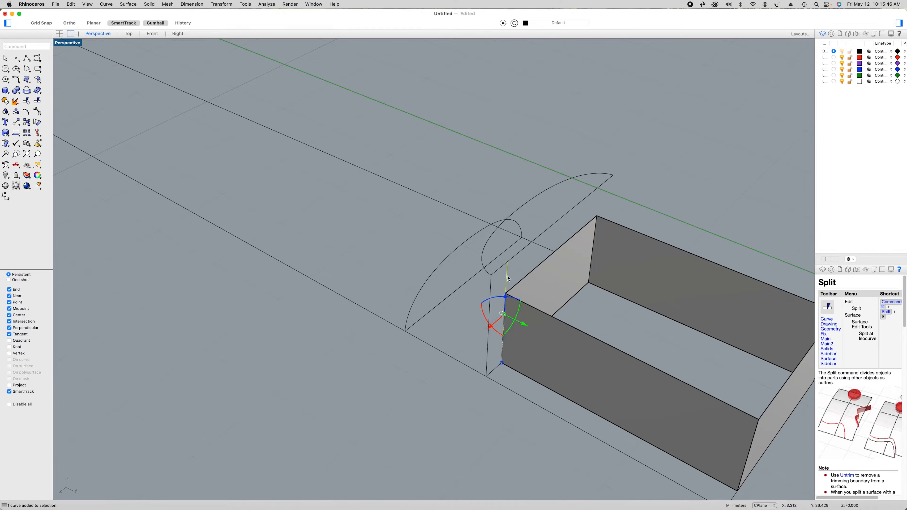
pyautogui.keyDown('shift'); pyautogui.click(492, 289); pyautogui.keyUp('shift')
pyautogui.keyDown('shift'); pyautogui.click(491, 377); pyautogui.keyUp('shift')
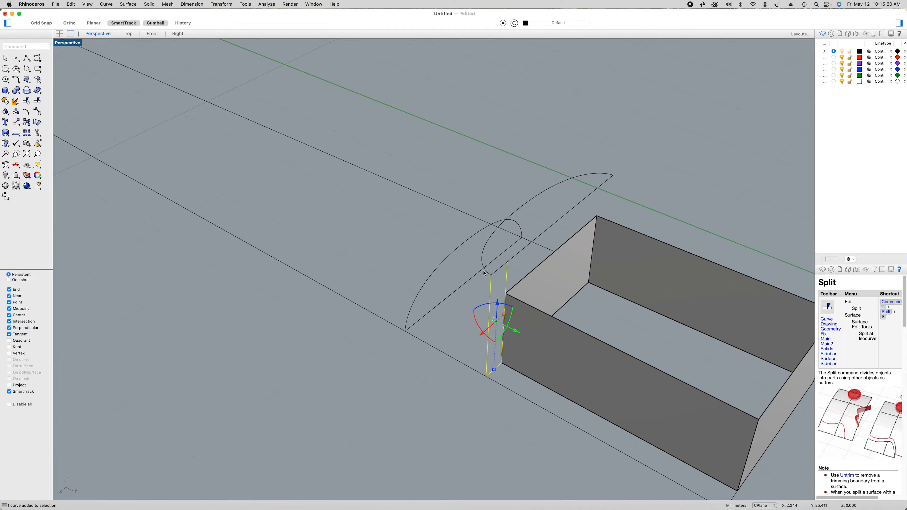
pyautogui.click(30, 82)
pyautogui.click(72, 93)
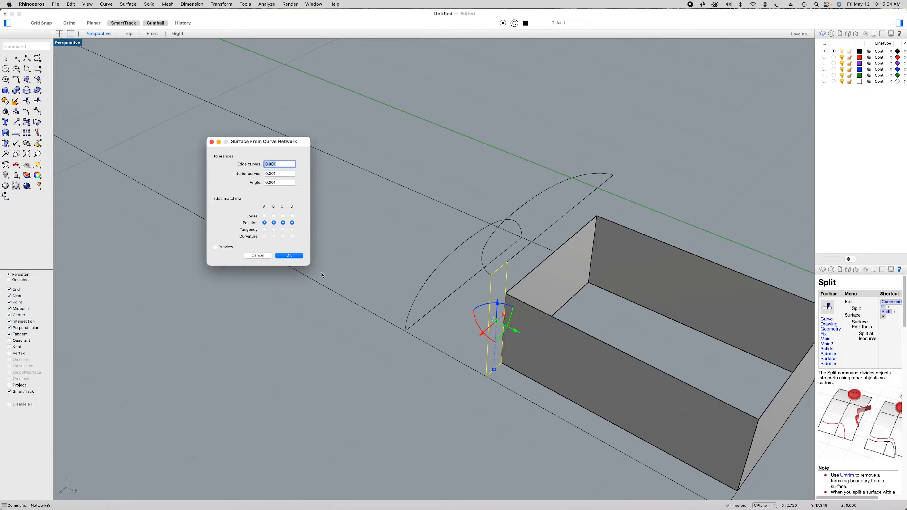
pyautogui.click(289, 256)
# Draw a line about 0.25 mm long from the box's green-axis-side lower neck corner perpendicular to the adjacent outline line
pyautogui.moveTo(390, 356); pyautogui.dragTo(341, 347, button='right')
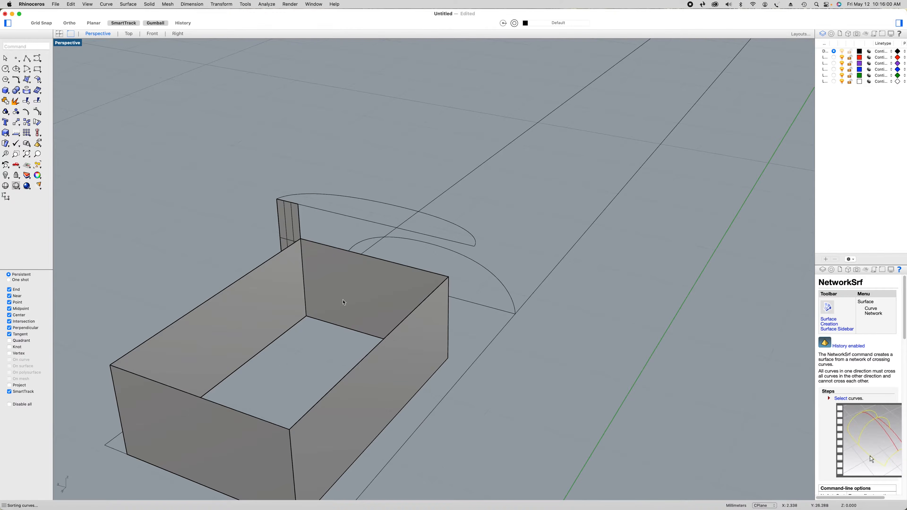
pyautogui.click(26, 58)
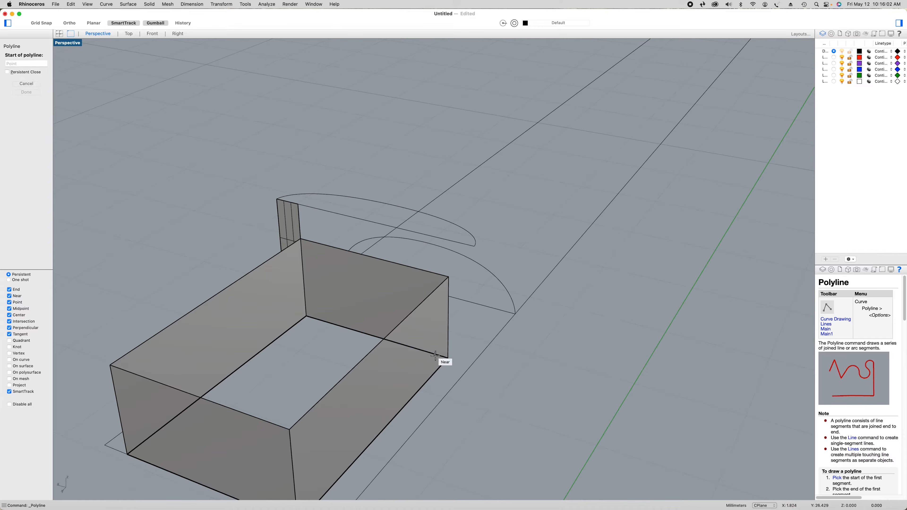
pyautogui.click(448, 358)
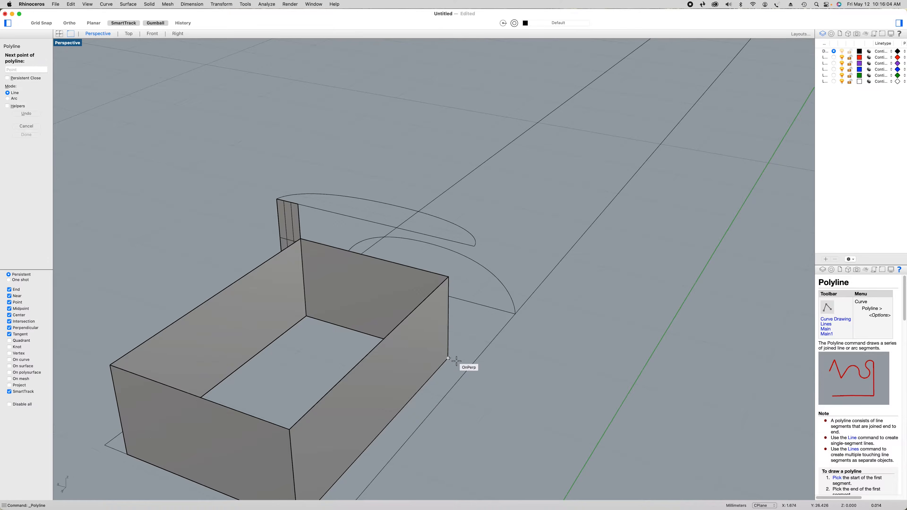
pyautogui.click(470, 363)
pyautogui.press('Return')
# Draw a vertical line about 1.25 mm long from the short perpendicular line's outer end up to the raised profile's end point
pyautogui.rightClick(512, 388)
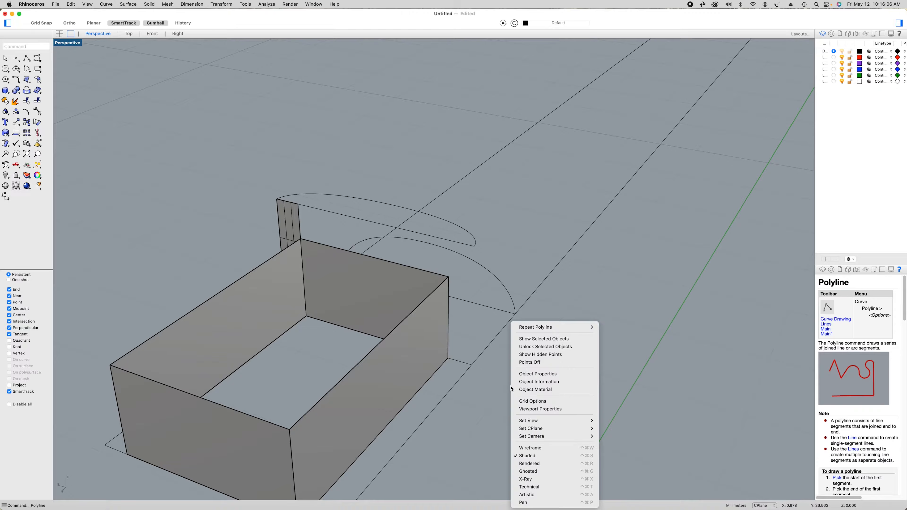
pyautogui.click(542, 338)
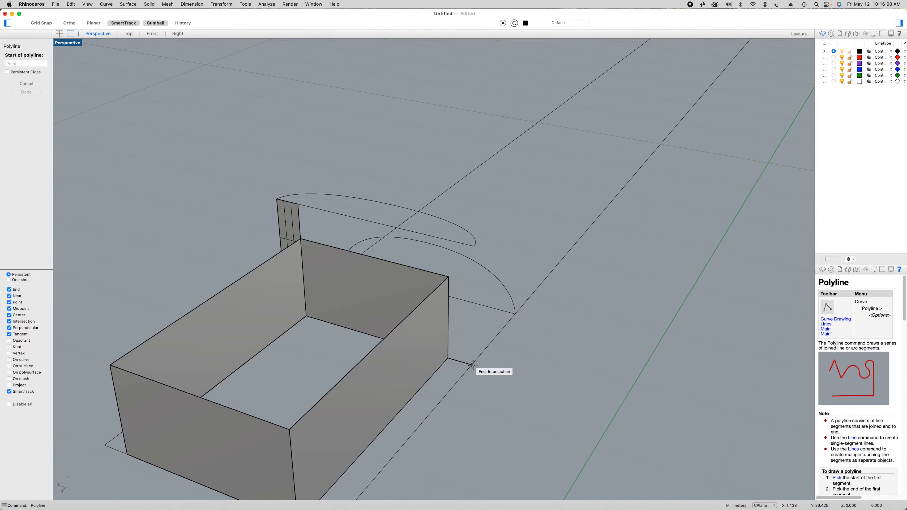
pyautogui.click(473, 365)
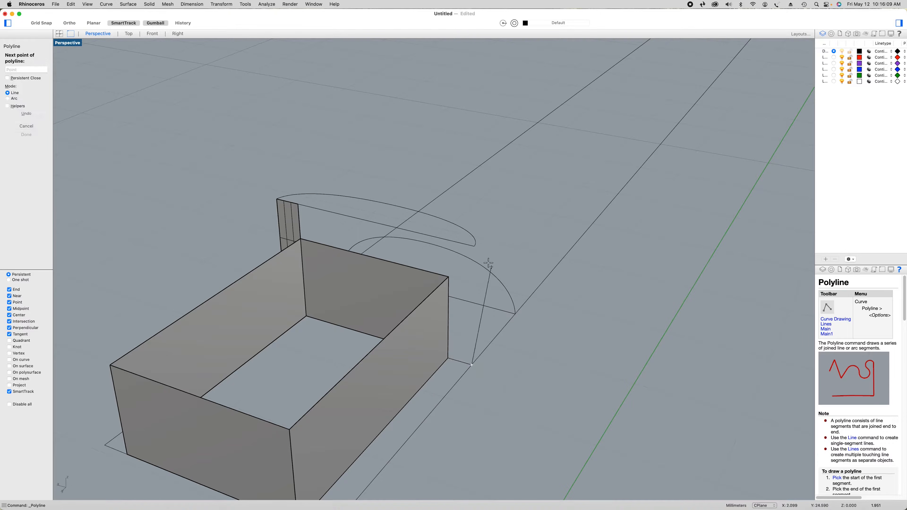
pyautogui.click(474, 246)
pyautogui.press('Return')
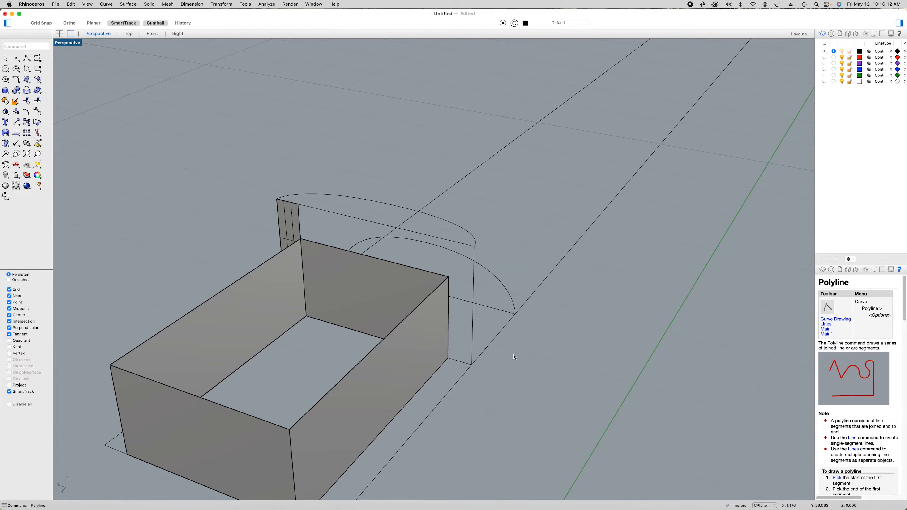
# Draw a vertical line about 1.25 mm long from the box's green-axis-side lower neck corner up to the raised profile's base line
pyautogui.rightClick(515, 359)
pyautogui.click(547, 327)
pyautogui.click(445, 358)
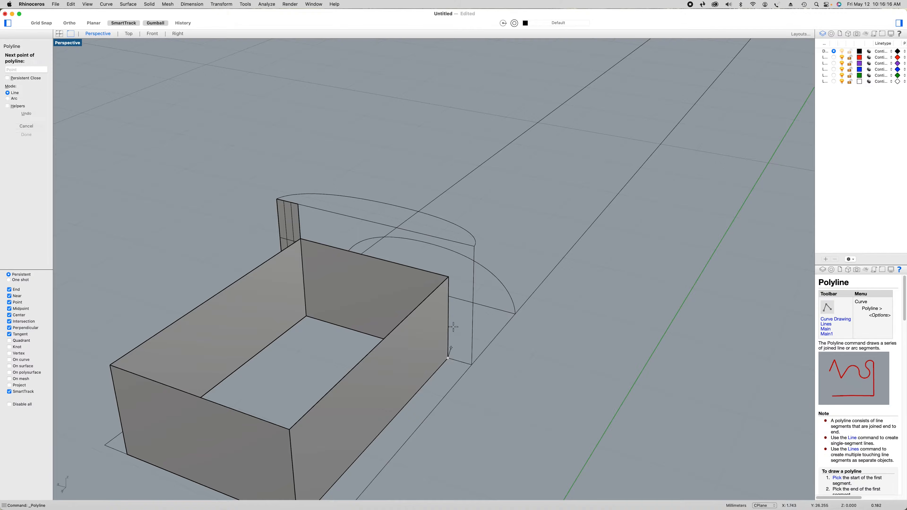
pyautogui.click(447, 240)
pyautogui.press('Return')
# Split the raised profile's base line where the green-axis-side vertical line from the box corner meets it
pyautogui.click(463, 246)
pyautogui.click(38, 100)
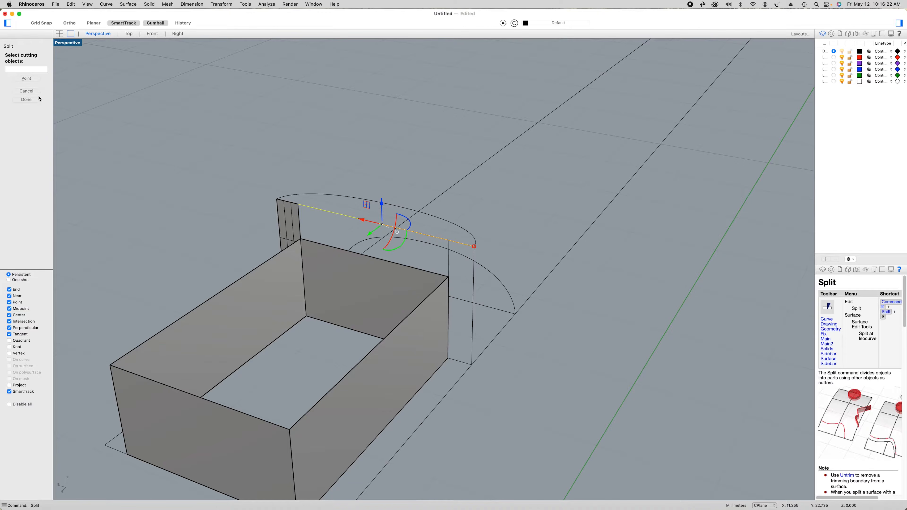
pyautogui.click(32, 81)
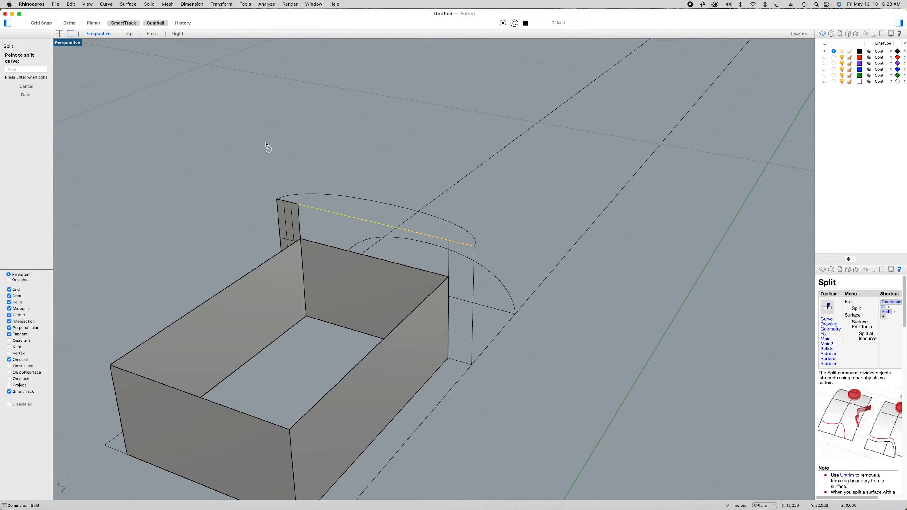
pyautogui.click(449, 240)
pyautogui.press('Return')
# Create a curve network surface from the four edges of the green-axis-side upright strip, with 0.001 tolerances and Position edge matching
pyautogui.click(455, 245)
pyautogui.click(449, 269)
pyautogui.keyDown('shift'); pyautogui.click(476, 270); pyautogui.keyUp('shift')
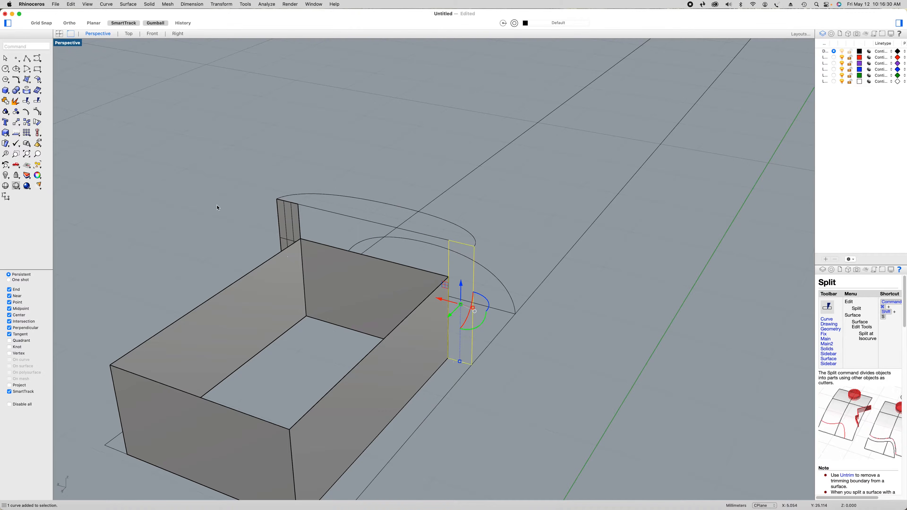
pyautogui.click(26, 79)
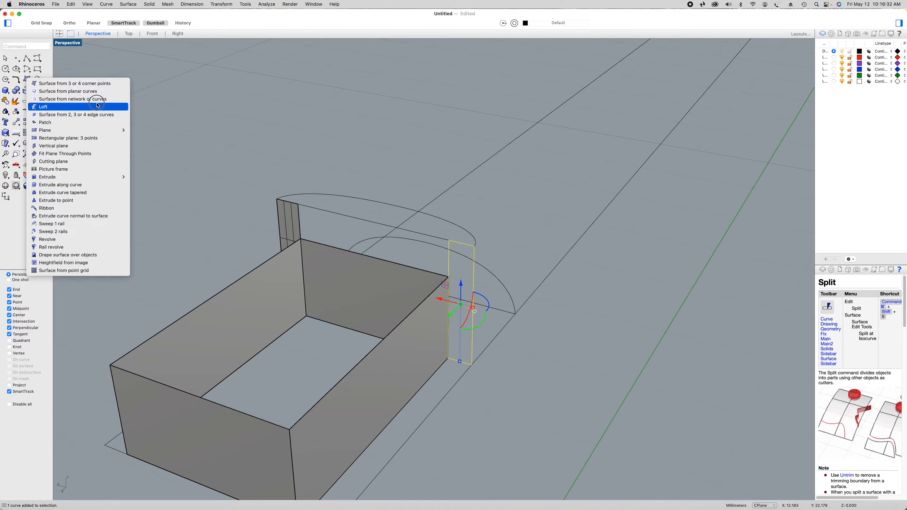
pyautogui.click(98, 100)
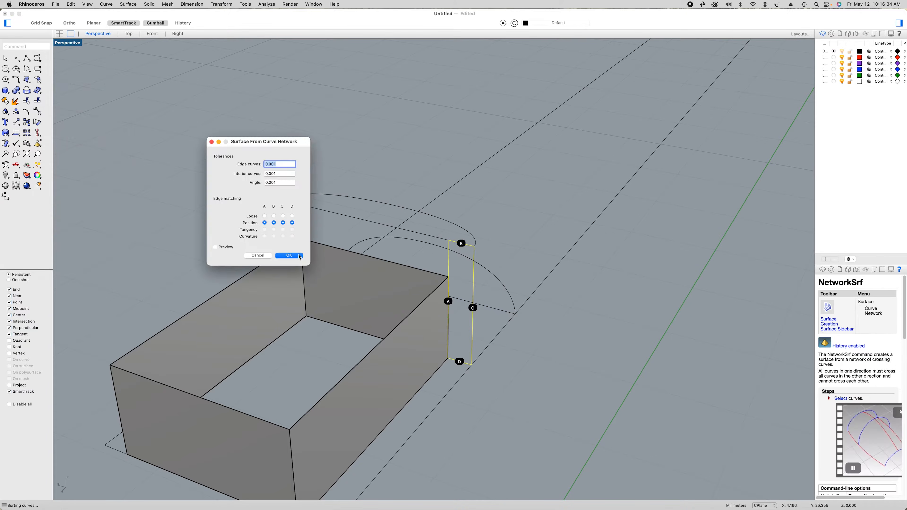
pyautogui.click(299, 256)
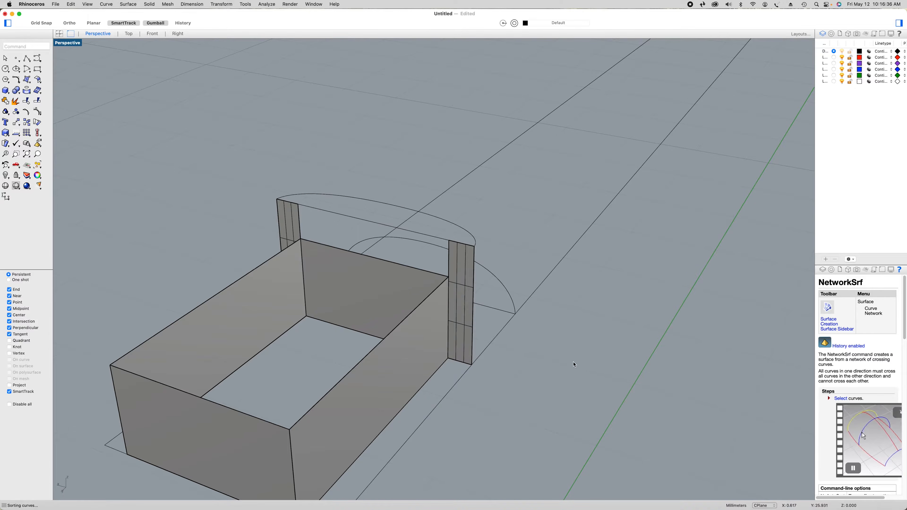
# Explode the closed curve around the box's upper rim into separate segments
pyautogui.click(334, 250)
pyautogui.click(355, 258)
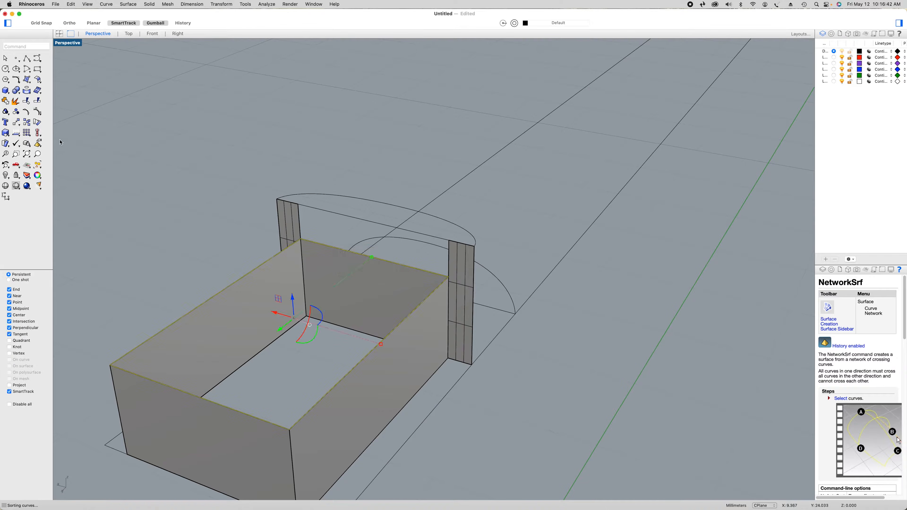
pyautogui.click(16, 102)
pyautogui.press('Escape')
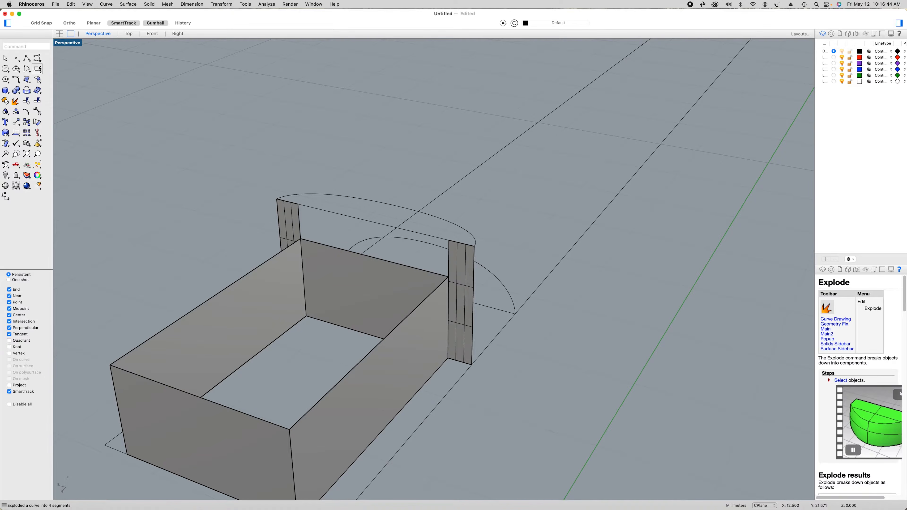
# Draw two vertical lines about 0.37 mm long from the box's upper neck-side corners up to the raised profile's base line
pyautogui.click(30, 61)
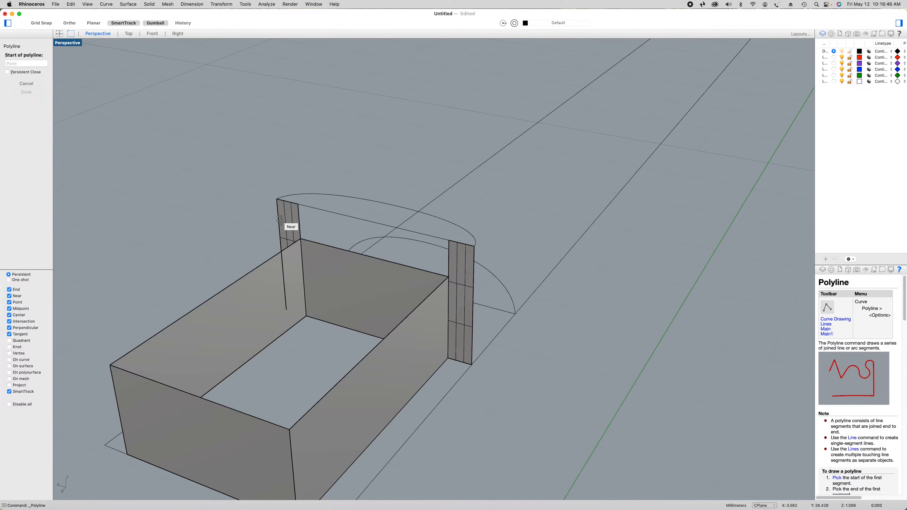
pyautogui.click(300, 239)
pyautogui.click(300, 203)
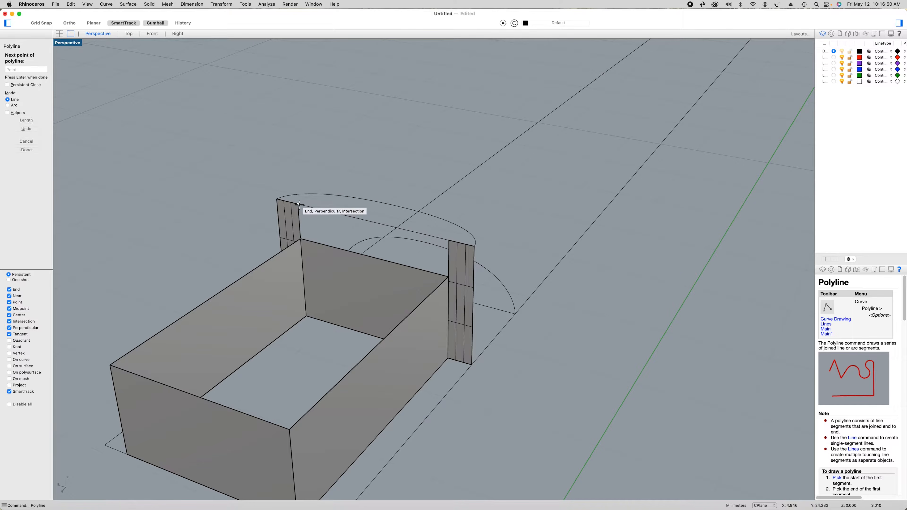
pyautogui.press('Return')
pyautogui.rightClick(544, 368)
pyautogui.moveTo(575, 325)
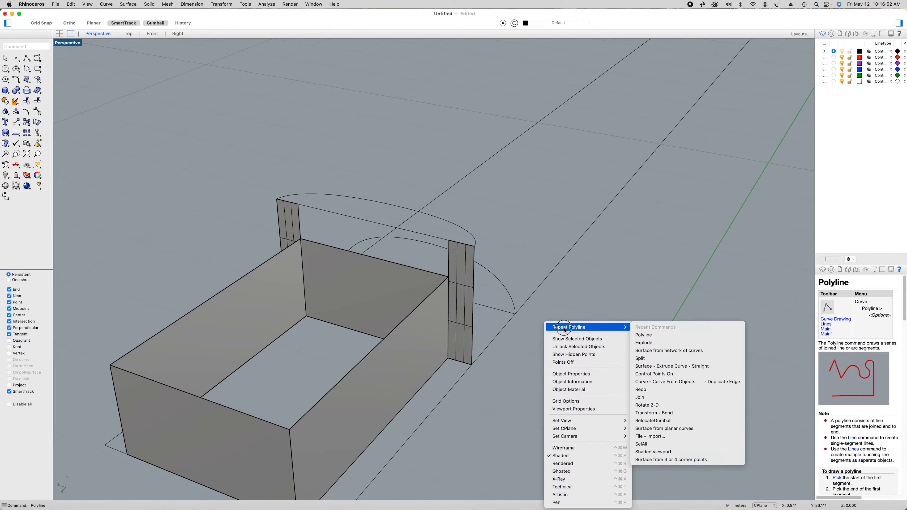
pyautogui.click(647, 324)
pyautogui.click(449, 275)
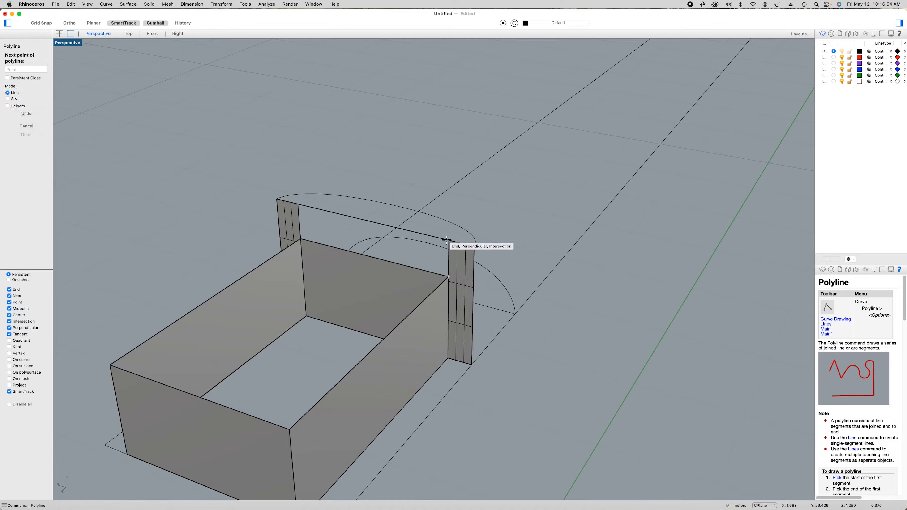
pyautogui.click(447, 240)
pyautogui.press('Return')
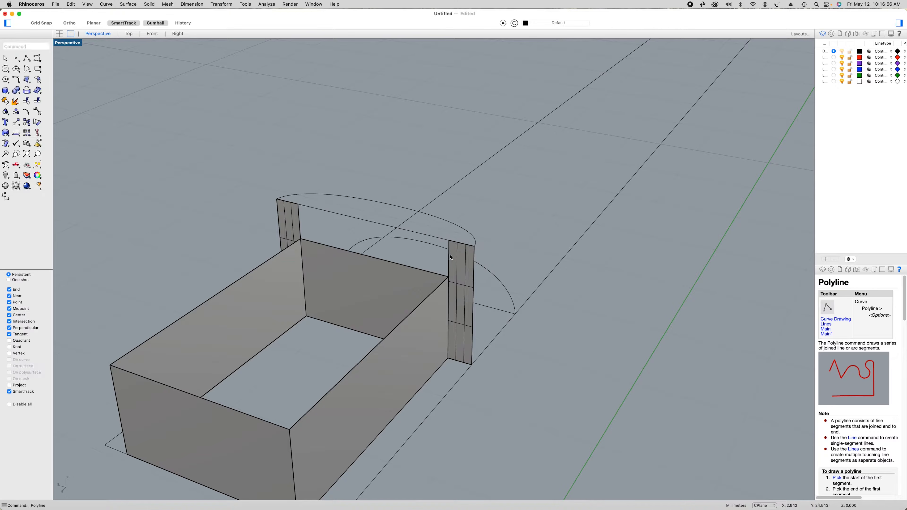
# Create a curve network surface from the four edges of the gap between box rim and raised base line, with 0.001 tolerances and Position matching
pyautogui.click(449, 256)
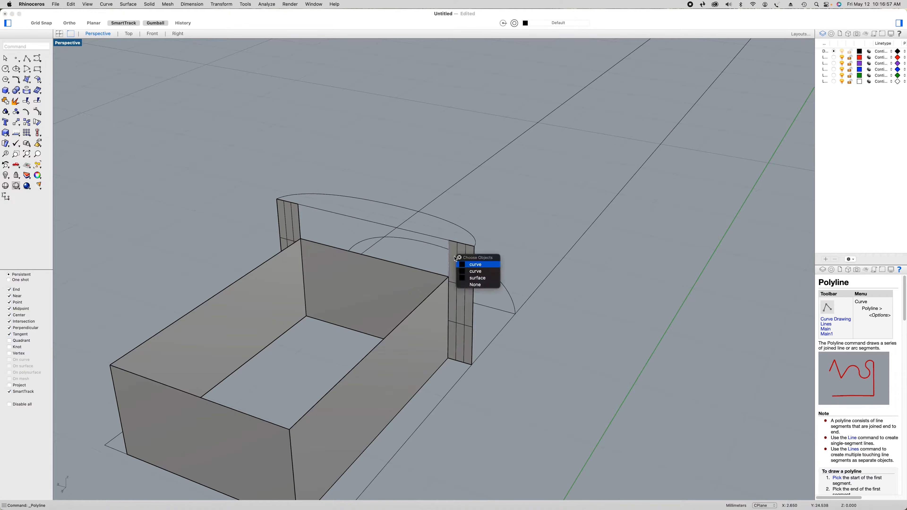
pyautogui.click(475, 264)
pyautogui.click(422, 271)
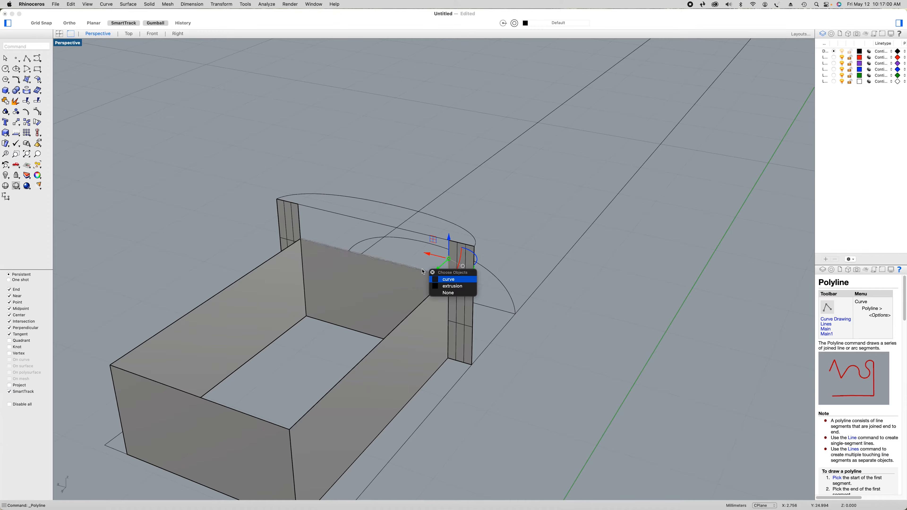
pyautogui.click(443, 279)
pyautogui.keyDown('shift'); pyautogui.click(303, 222); pyautogui.keyUp('shift')
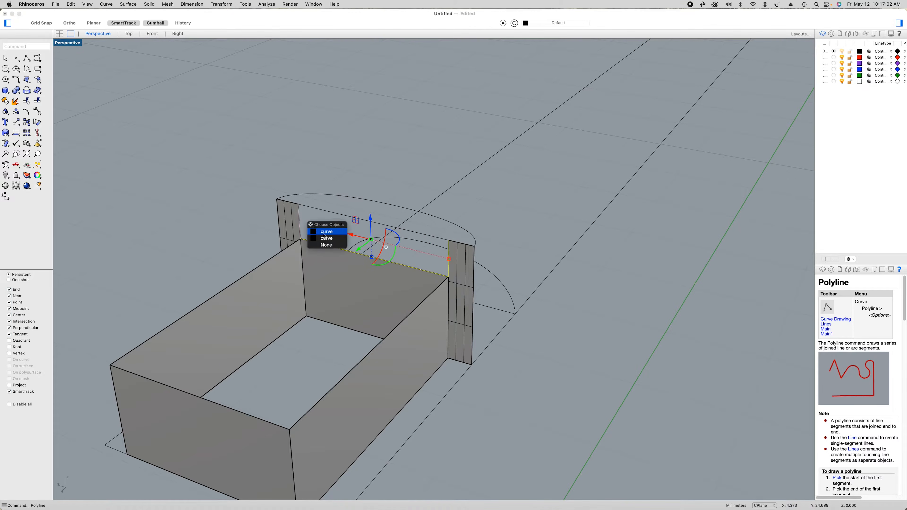
pyautogui.click(326, 232)
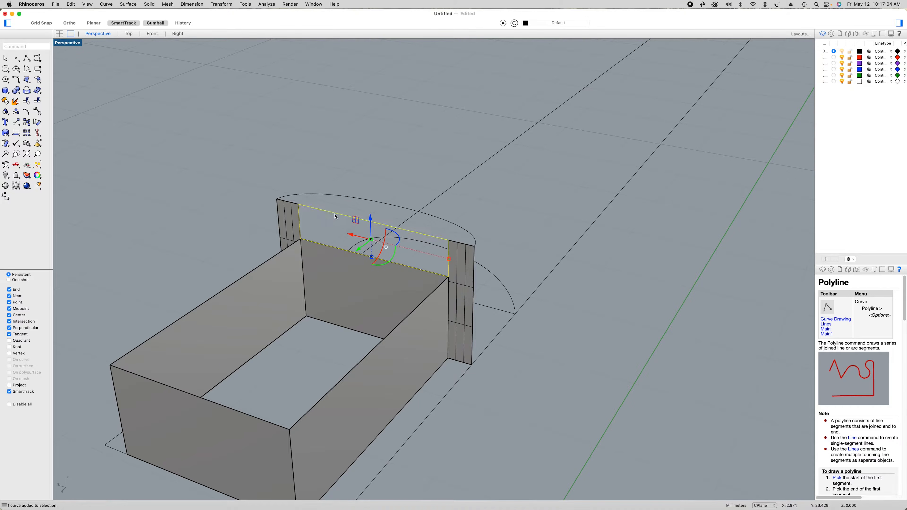
pyautogui.click(28, 79)
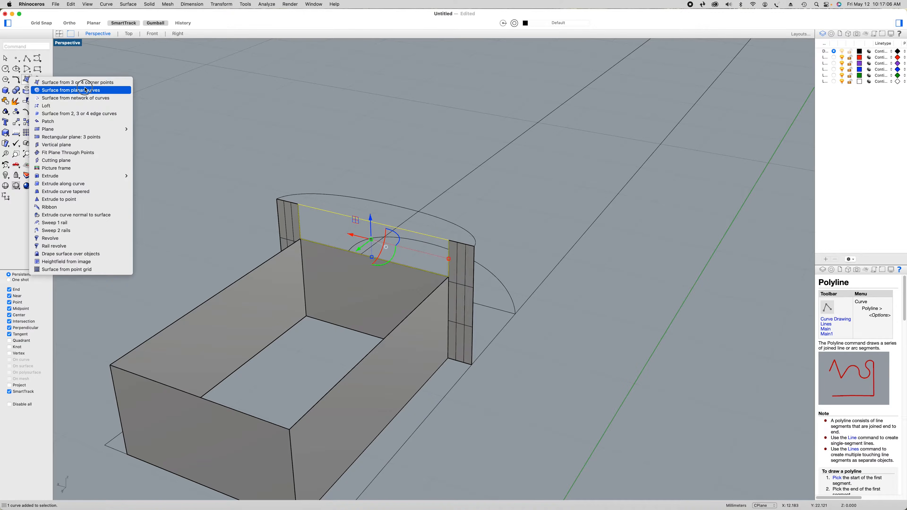
pyautogui.click(75, 97)
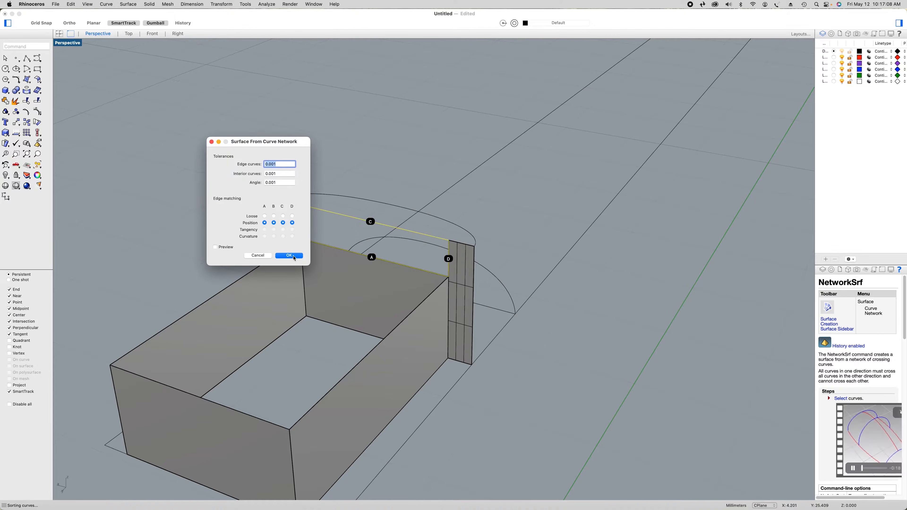
pyautogui.click(293, 256)
pyautogui.click(531, 389)
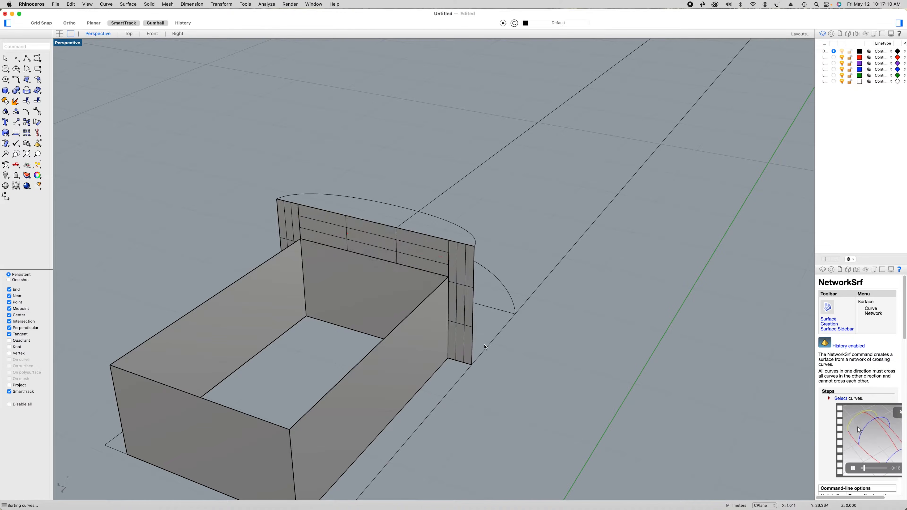
# Cap the box's open top with a curve network surface from its four rim segments, using 0.001 tolerances and Position edge matching
pyautogui.click(391, 267)
pyautogui.click(410, 273)
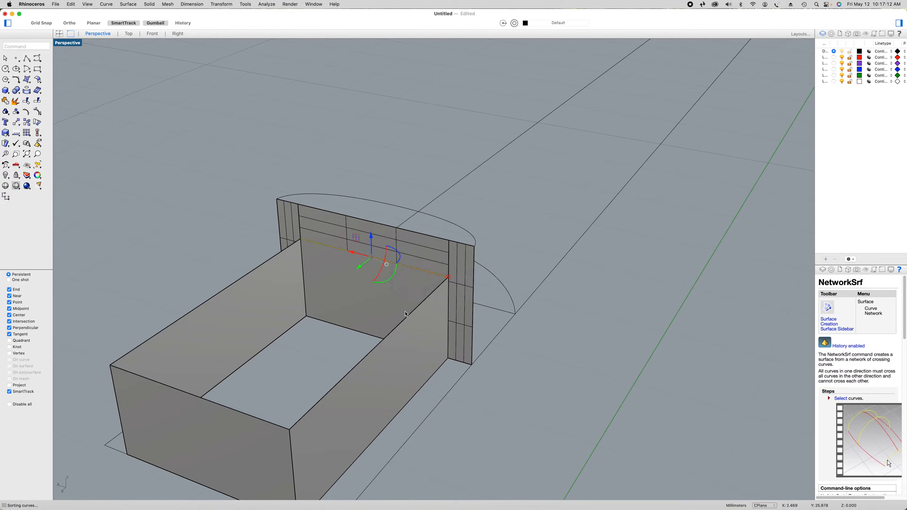
pyautogui.click(408, 318)
pyautogui.click(435, 326)
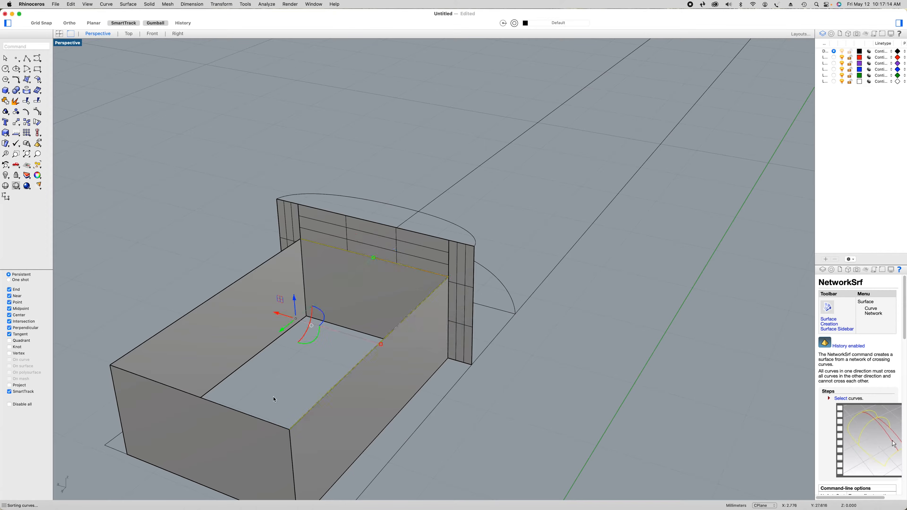
pyautogui.click(264, 423)
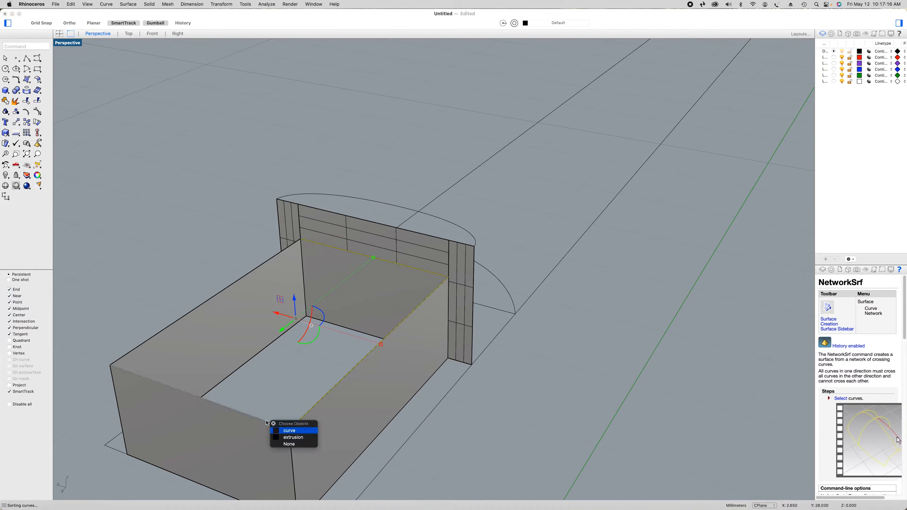
pyautogui.click(289, 431)
pyautogui.click(227, 288)
pyautogui.click(250, 296)
pyautogui.click(27, 82)
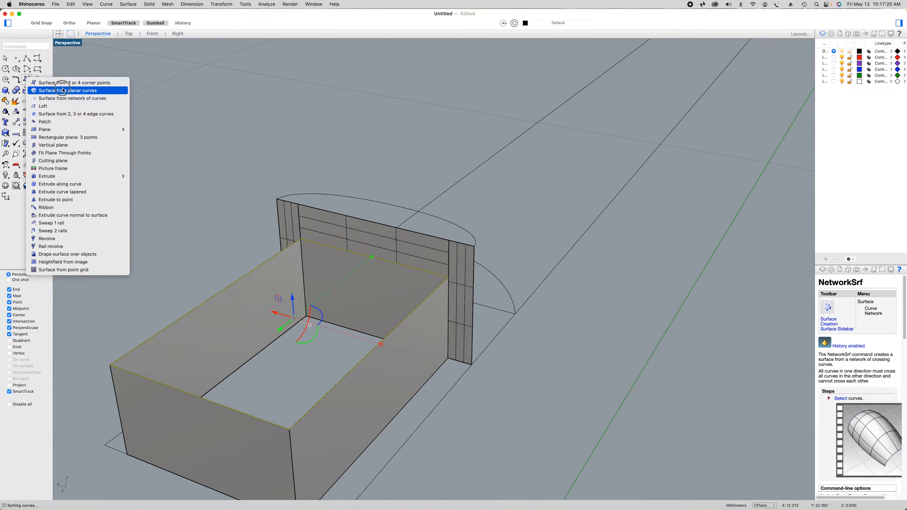
pyautogui.click(62, 97)
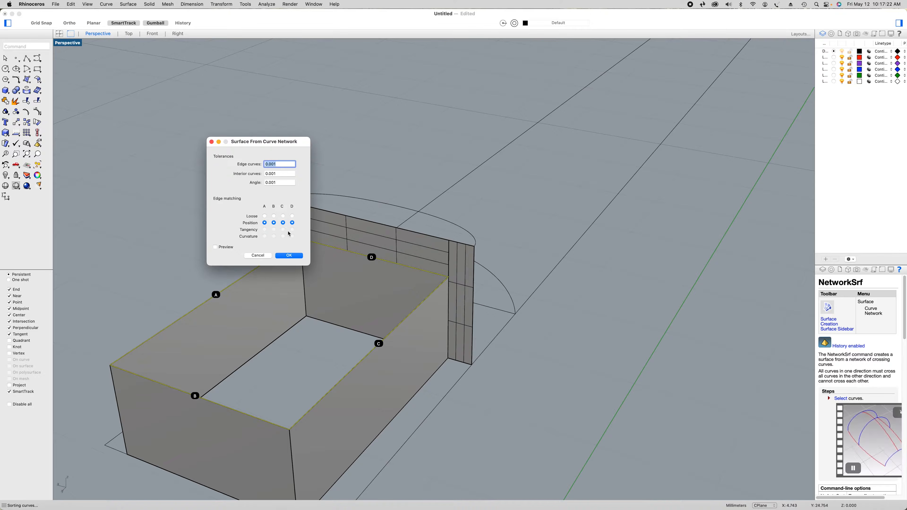
pyautogui.click(288, 256)
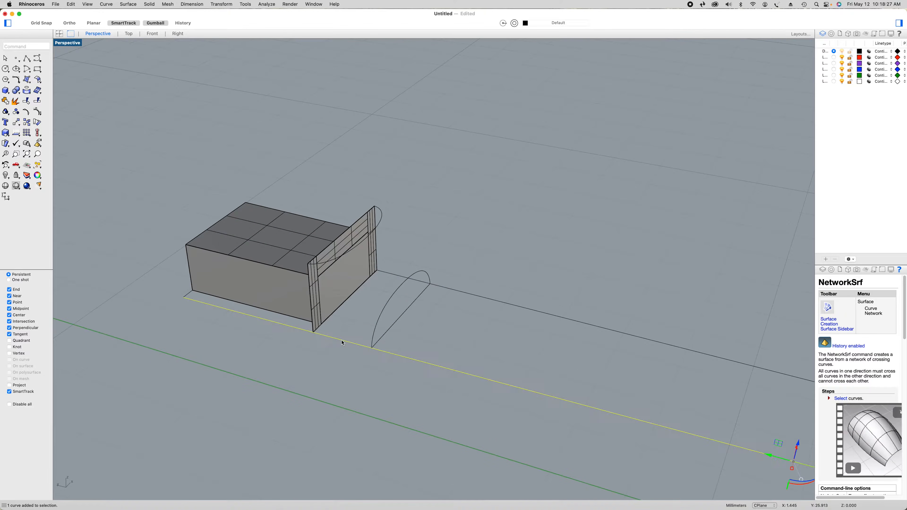
# Split the green-axis-side neck outline line at the upright strip's lower outer corner
pyautogui.click(41, 103)
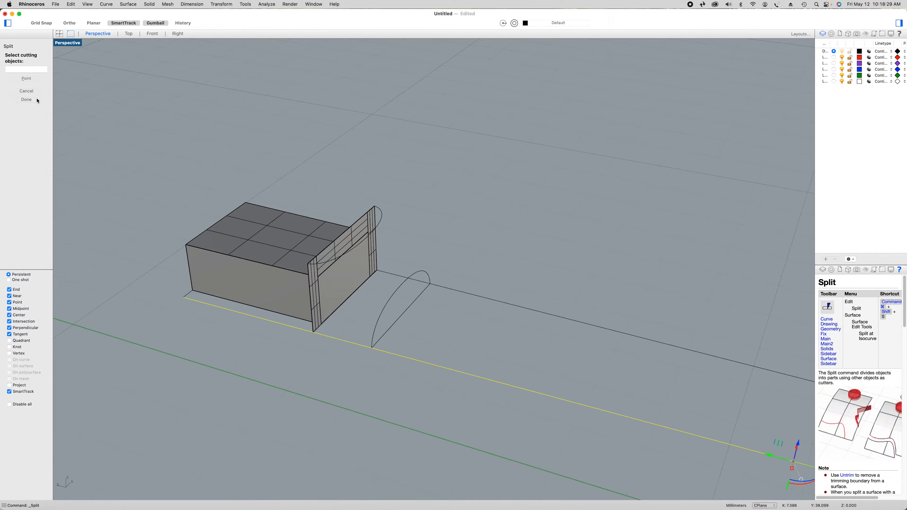
pyautogui.click(313, 332)
pyautogui.press('Return')
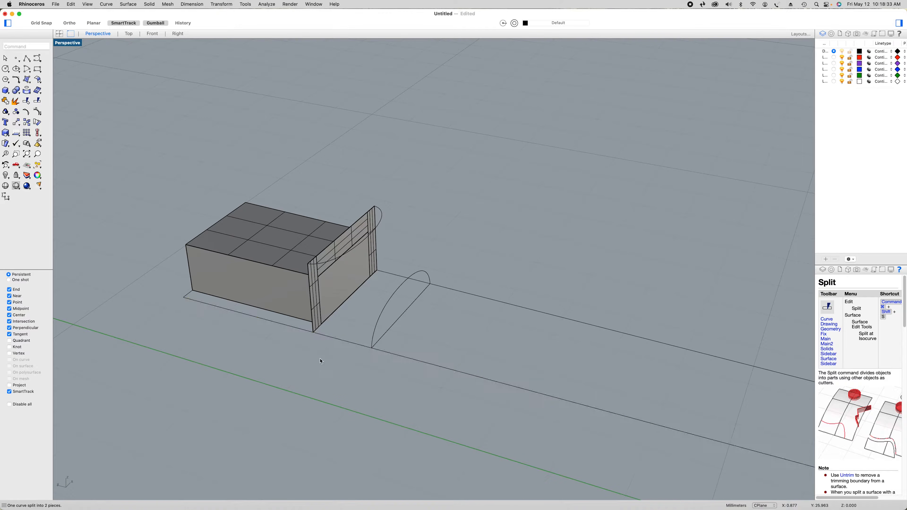
# Delete the split-off outline segment beside the box and the outline's short line at the heel end
pyautogui.moveTo(342, 380); pyautogui.dragTo(373, 379, button='right')
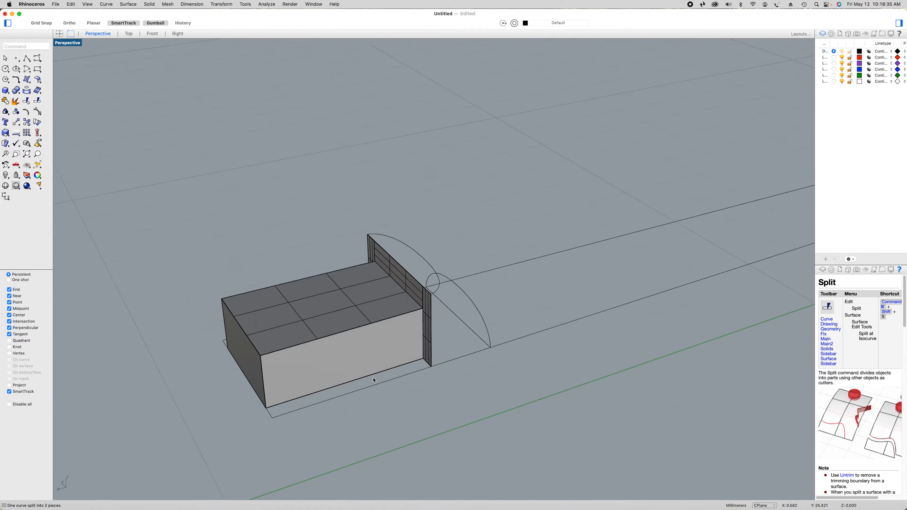
pyautogui.click(378, 387)
pyautogui.press('Delete')
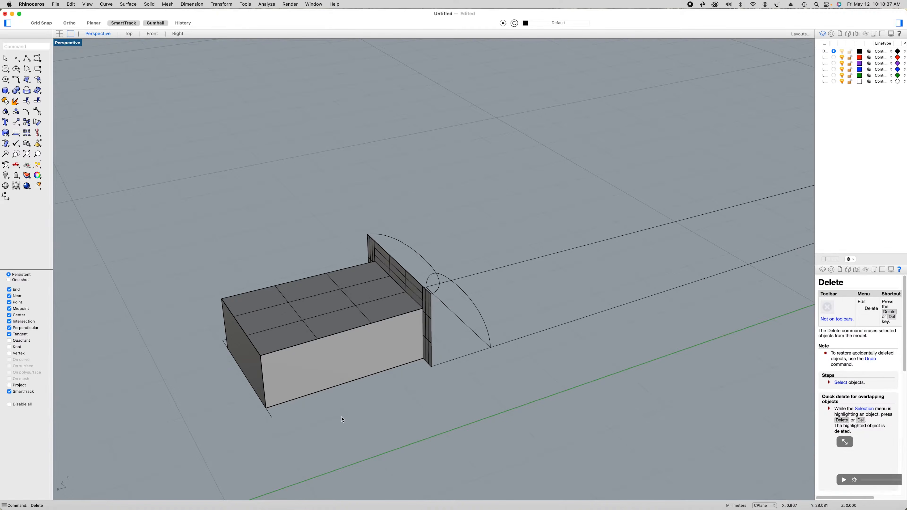
pyautogui.moveTo(340, 419); pyautogui.dragTo(352, 421, button='right')
pyautogui.click(351, 444)
pyautogui.press('Delete')
# Split the opposite neck outline line at the lower outer corner of the other upright strip
pyautogui.moveTo(460, 462); pyautogui.dragTo(510, 460, button='right')
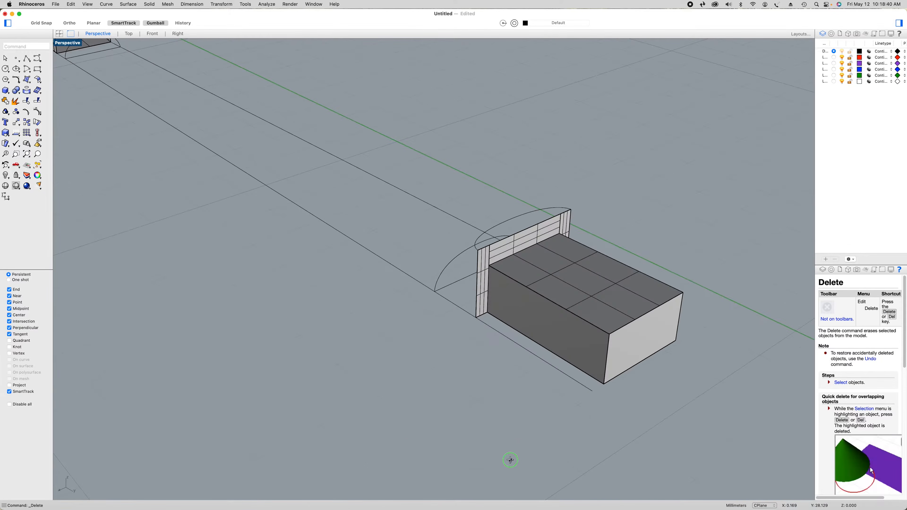
pyautogui.click(545, 362)
pyautogui.click(38, 102)
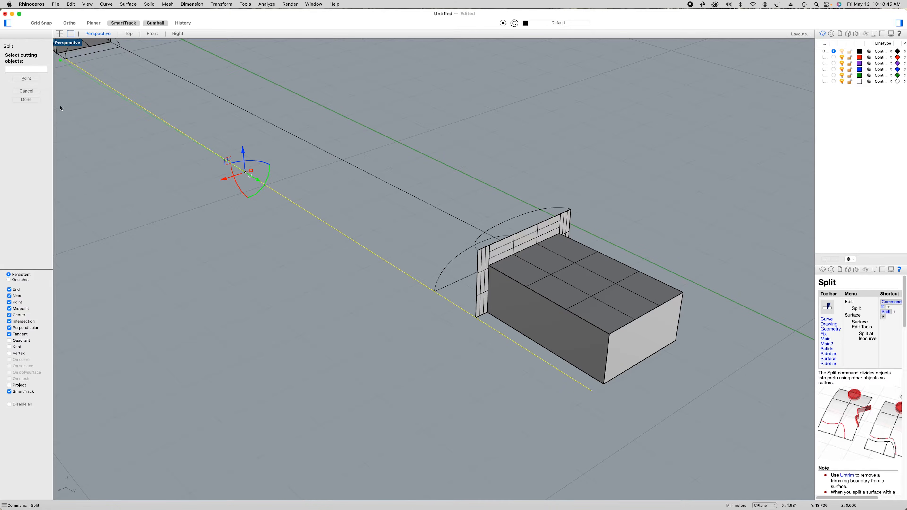
pyautogui.click(26, 78)
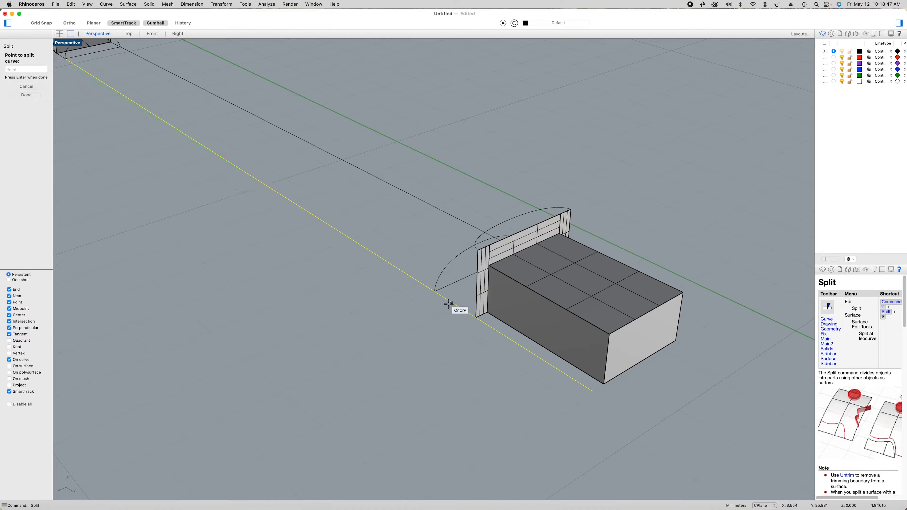
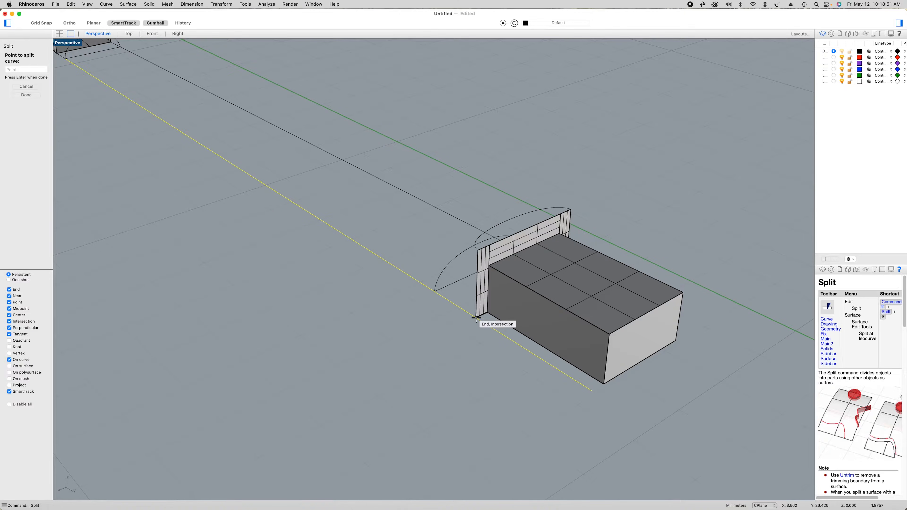
# Finish splitting the outline line at the upright strip's lower outer corner and delete the split-off segment beside the box
pyautogui.click(476, 317)
pyautogui.press('Return')
pyautogui.click(485, 326)
pyautogui.press('Delete')
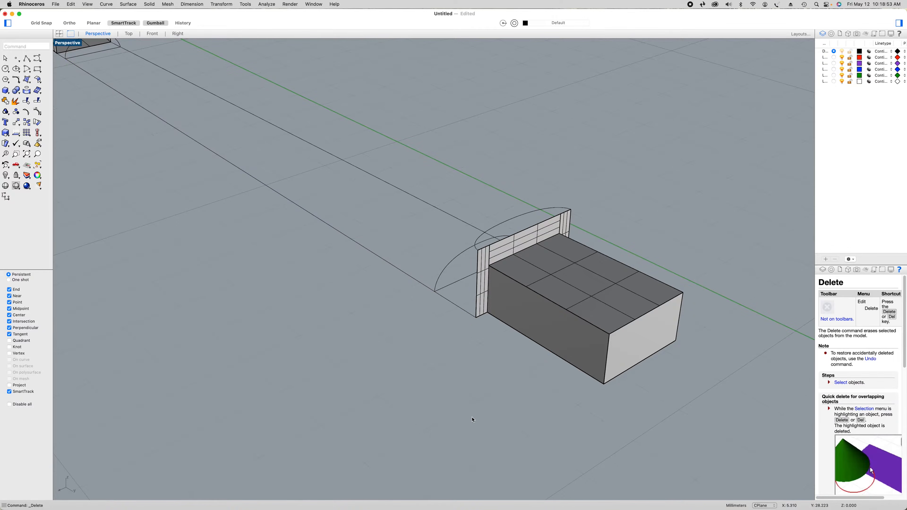
# Split the neck outline line farther from the green axis where it meets the end of the heel-side arc profile
pyautogui.moveTo(473, 419); pyautogui.dragTo(491, 417, button='right')
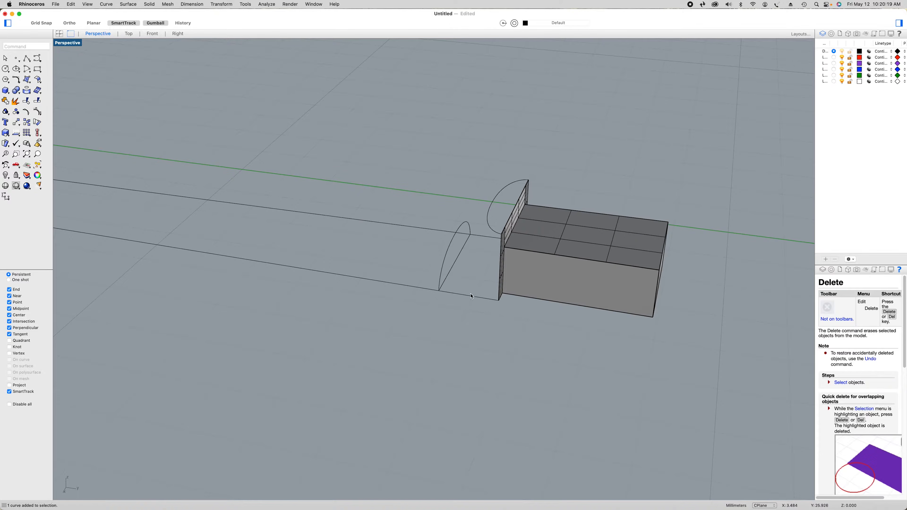
pyautogui.click(471, 296)
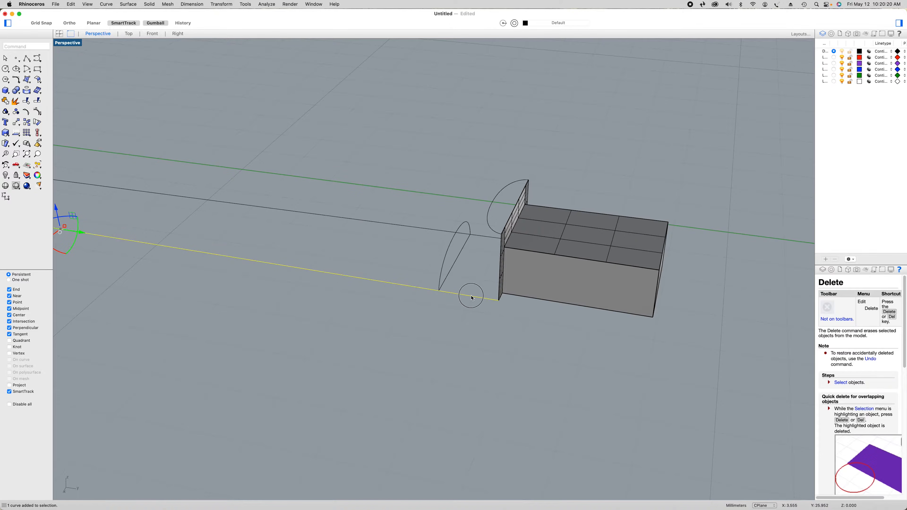
pyautogui.click(38, 101)
pyautogui.click(31, 80)
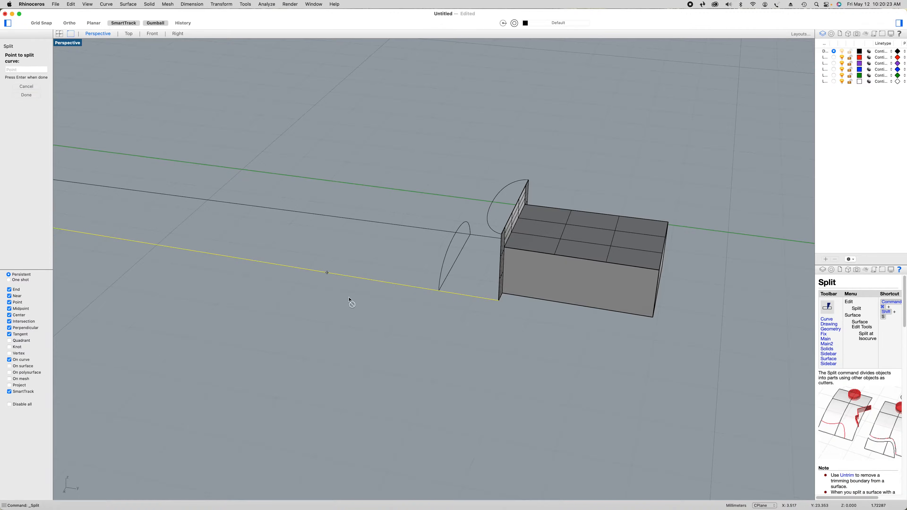
pyautogui.click(439, 292)
pyautogui.press('Return')
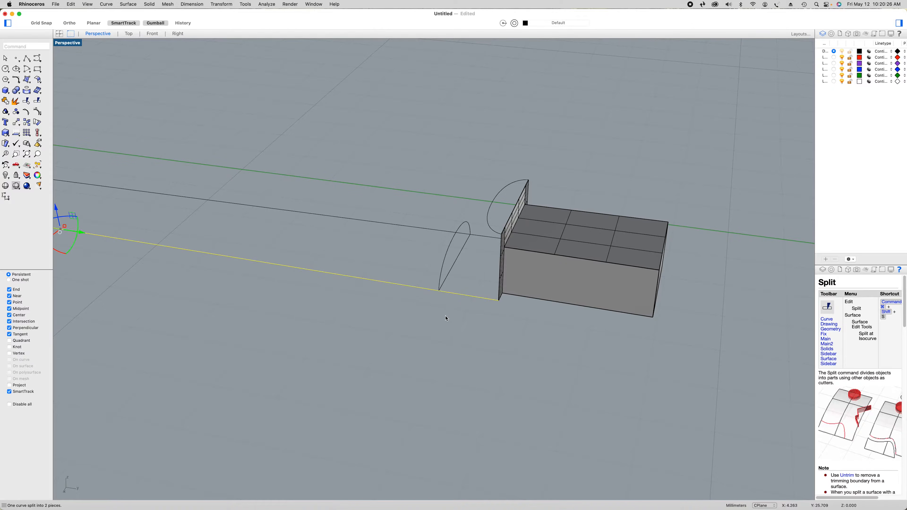
# Split the green-axis-side neck outline line where it meets the end of the heel-side arc profile
pyautogui.moveTo(488, 325); pyautogui.dragTo(452, 338, button='right')
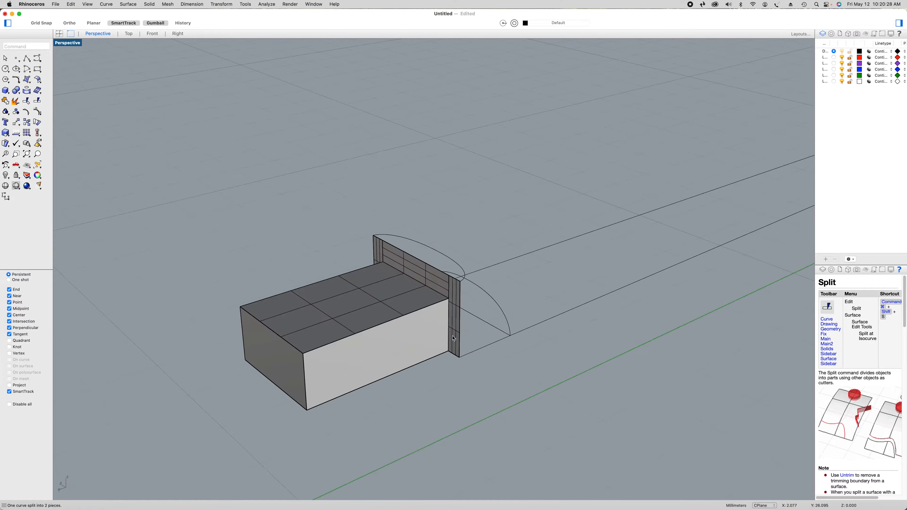
pyautogui.click(486, 351)
pyautogui.click(37, 101)
pyautogui.click(26, 79)
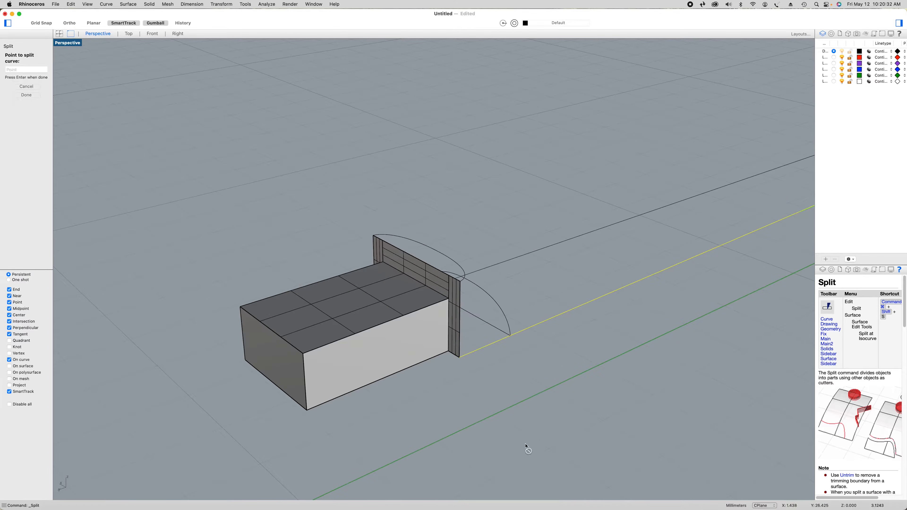
pyautogui.click(511, 334)
pyautogui.press('Return')
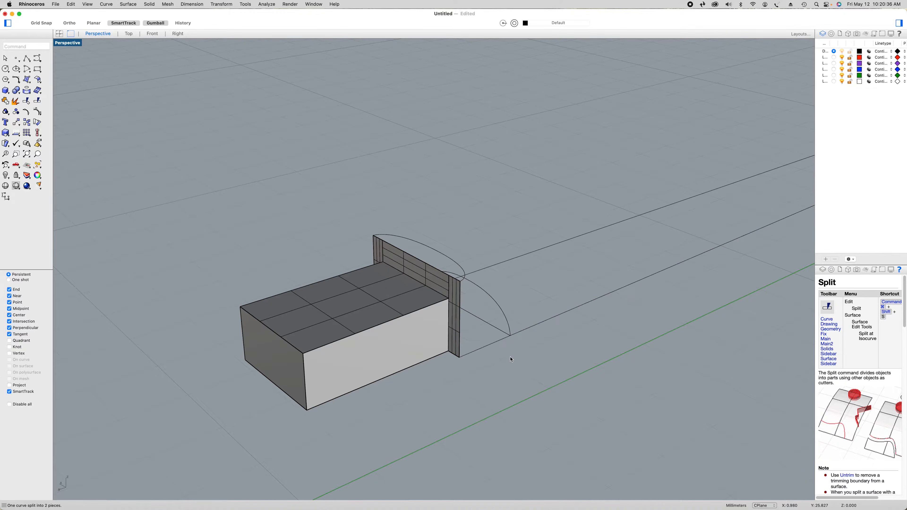
# Draw a degree 3 control point curve on the green-axis side from the strip's upper outer corner through its lower corner to the arc profile's end
pyautogui.hscroll(-5, 512, 364)
pyautogui.hscroll(-5, 503, 369)
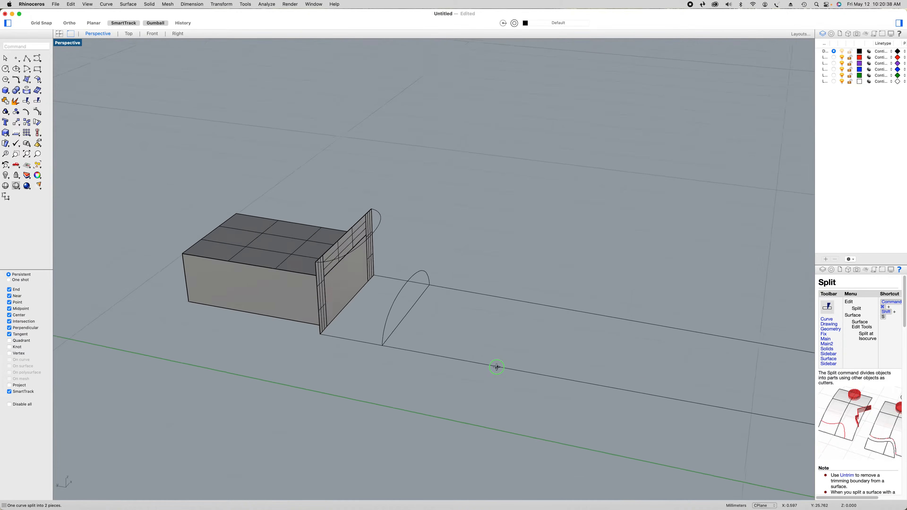
pyautogui.click(37, 59)
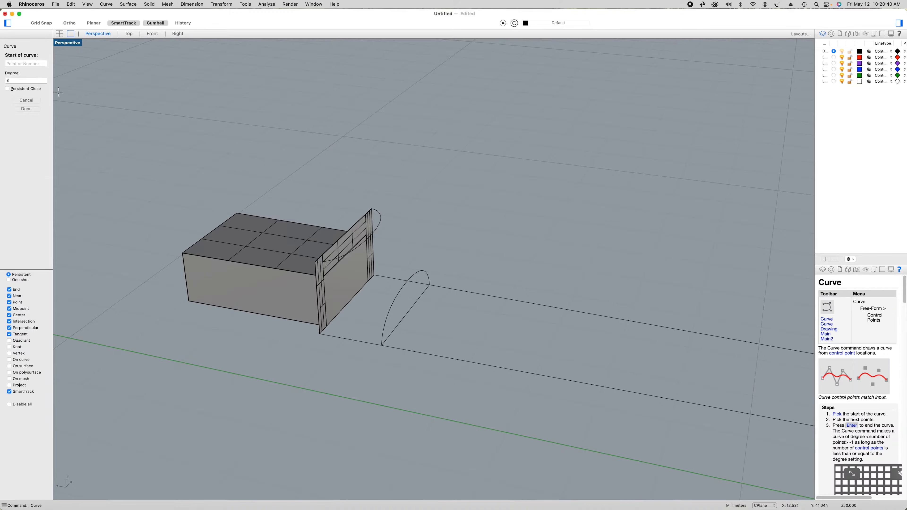
pyautogui.scroll(3, 239, 299)
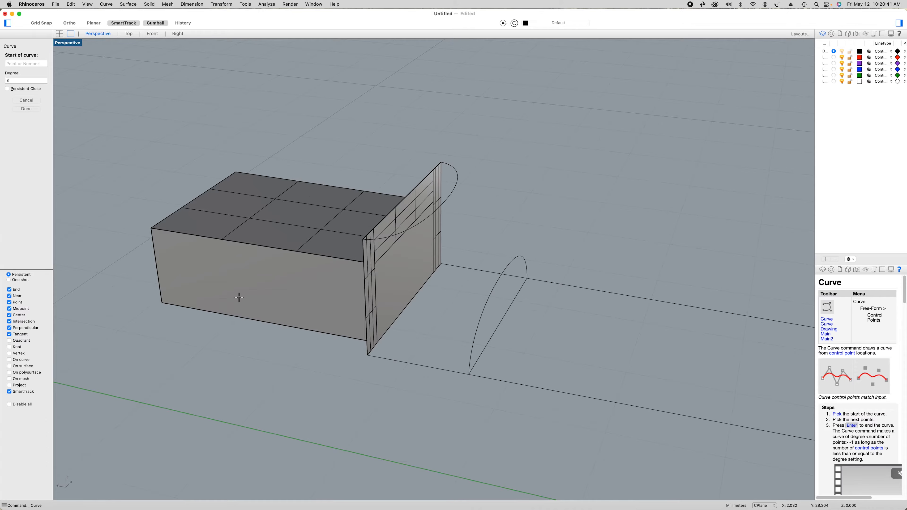
pyautogui.click(363, 239)
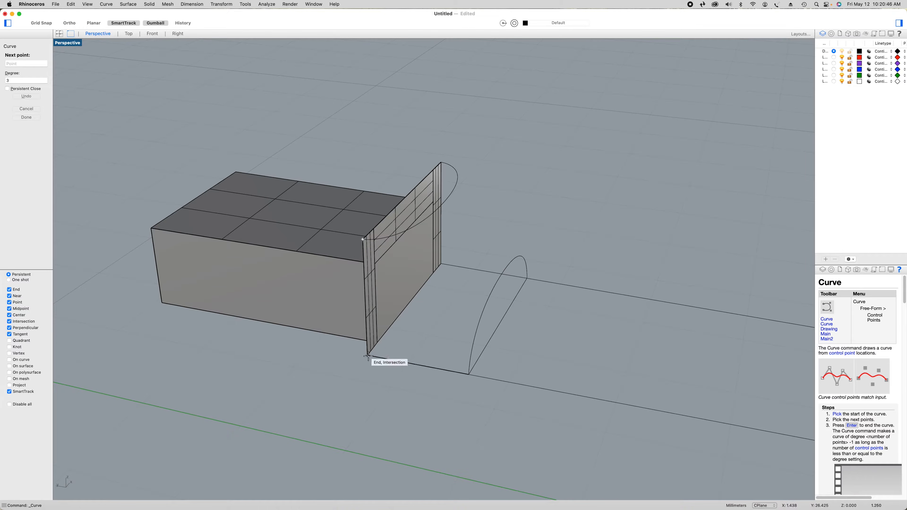
pyautogui.click(368, 356)
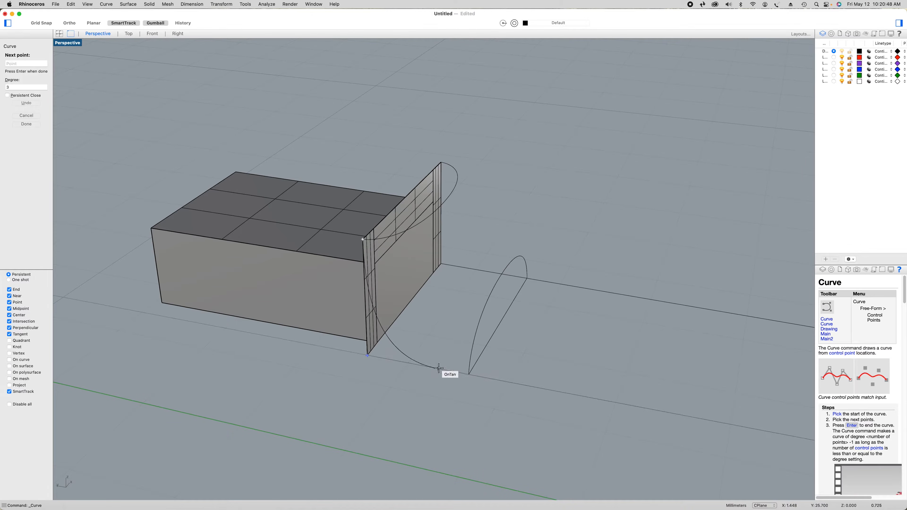
pyautogui.click(469, 374)
pyautogui.press('Return')
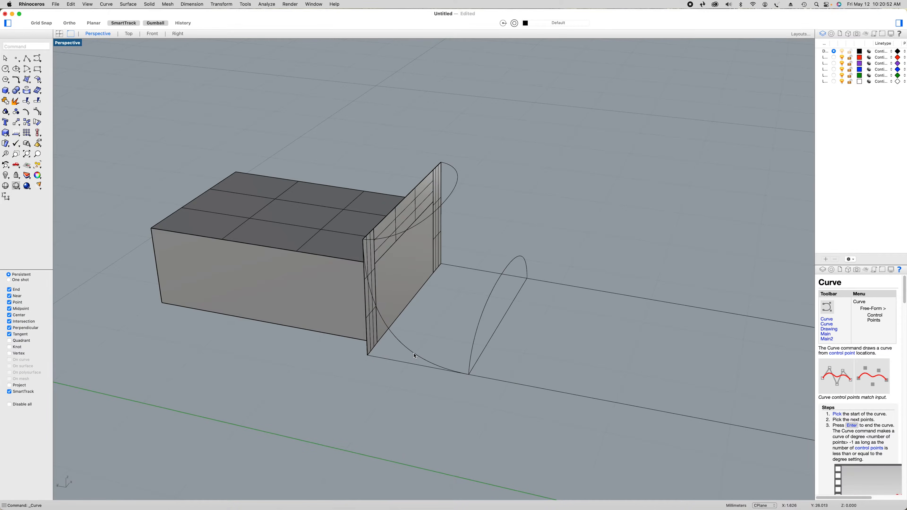
# Draw a matching degree 3 control point curve on the opposite side through the strip's upper and lower outer corners to the arc profile's end
pyautogui.moveTo(461, 362); pyautogui.dragTo(414, 371, button='right')
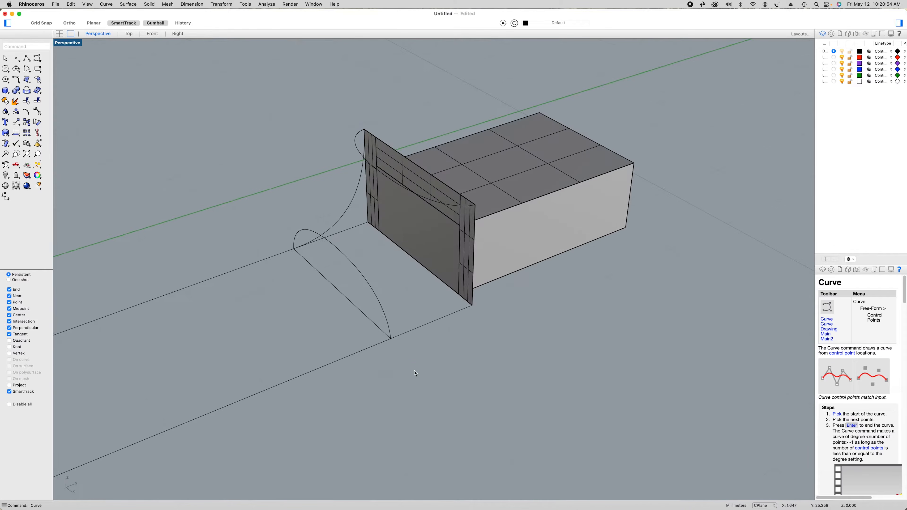
pyautogui.click(36, 57)
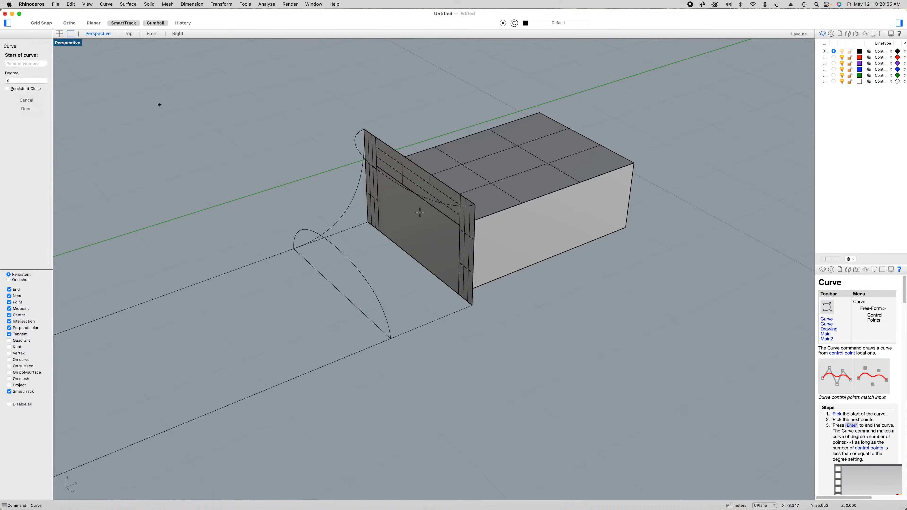
pyautogui.click(475, 204)
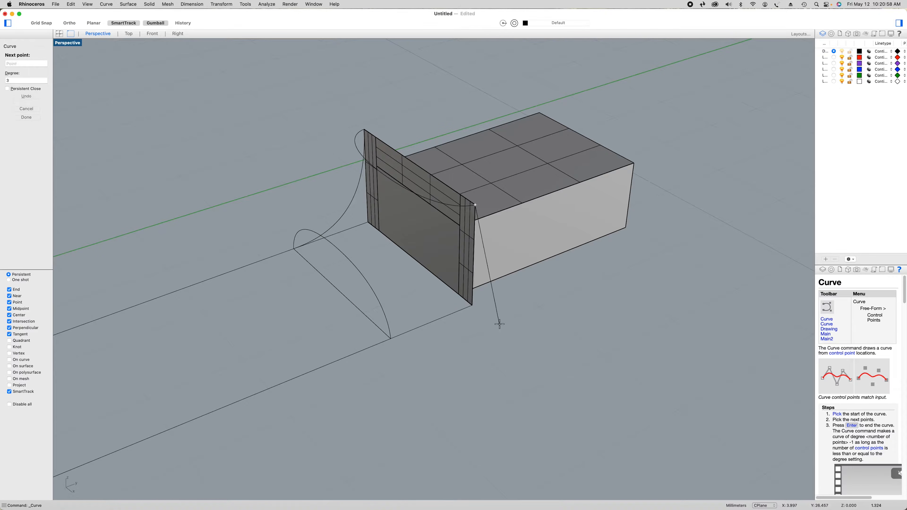
pyautogui.click(472, 305)
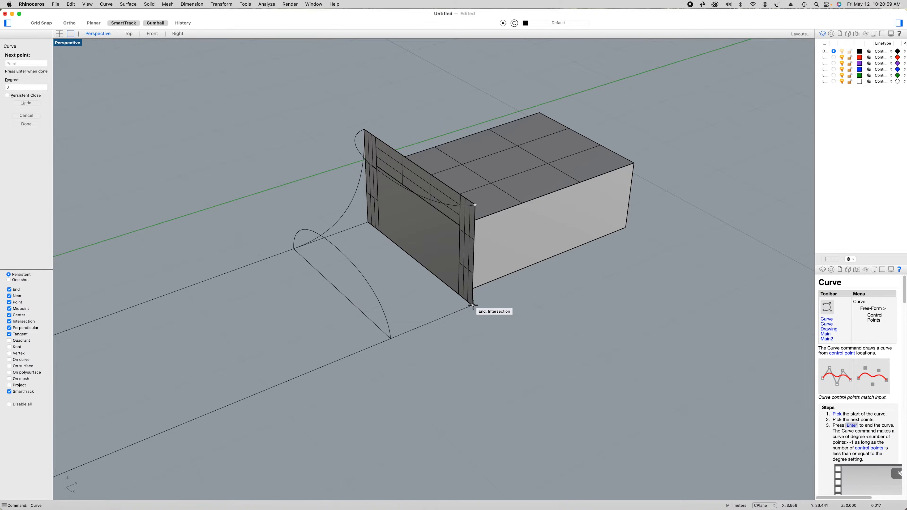
pyautogui.click(390, 338)
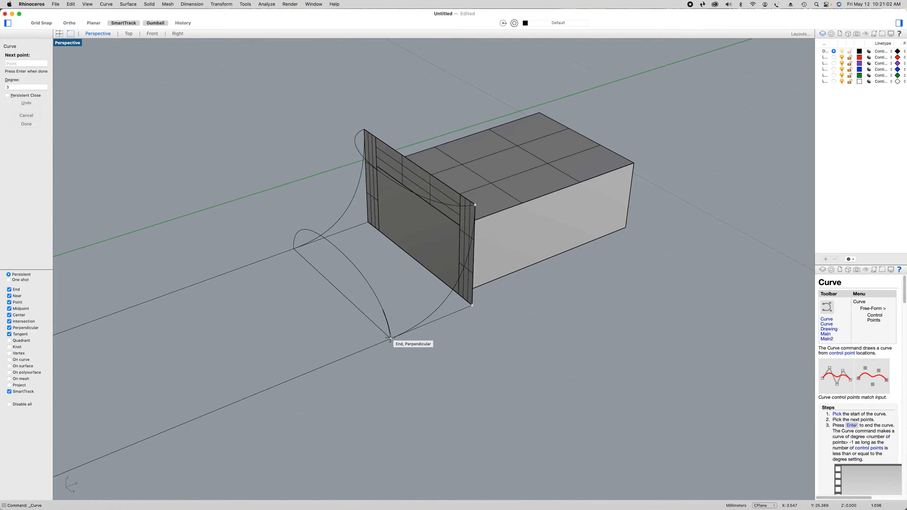
pyautogui.press('Return')
# Fill the side away from the green axis with a curve network surface from the new curve, the short outline segment and the strip's vertical edge
pyautogui.click(439, 321)
pyautogui.keyDown('shift'); pyautogui.click(455, 286); pyautogui.keyUp('shift')
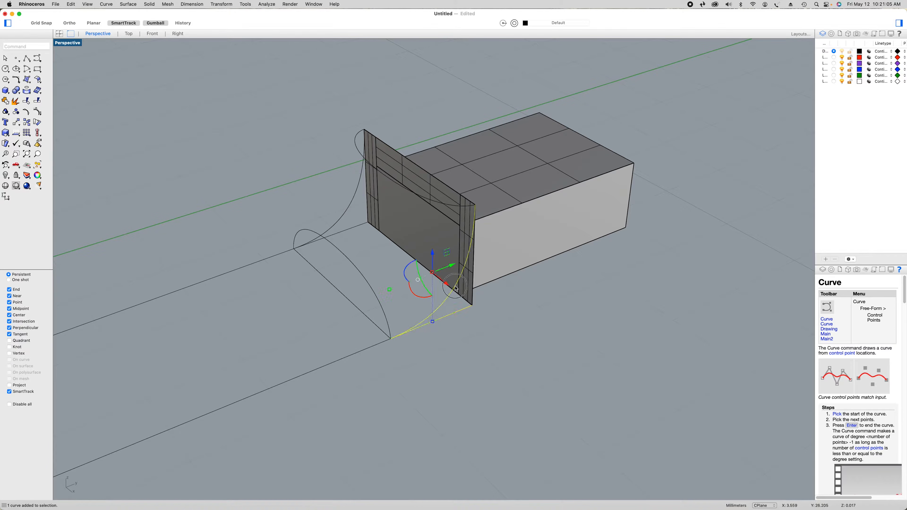
pyautogui.keyDown('shift'); pyautogui.click(475, 286); pyautogui.keyUp('shift')
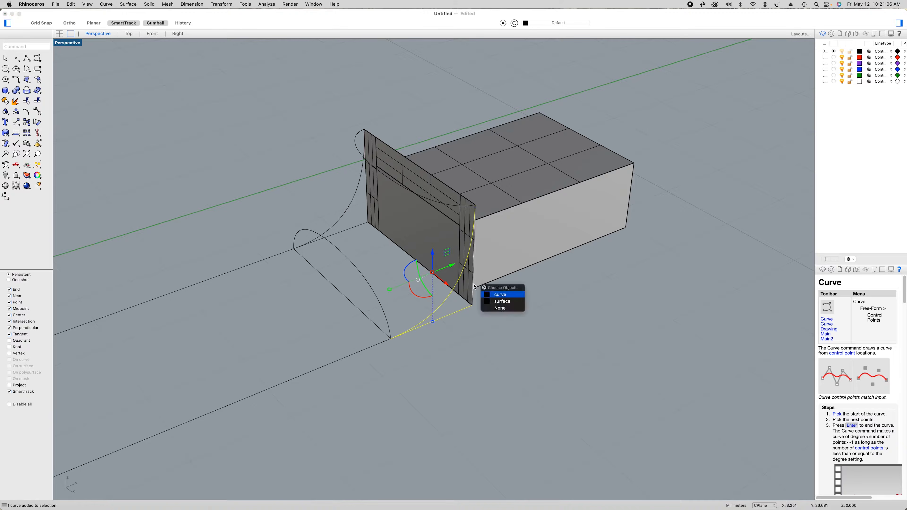
pyautogui.click(498, 295)
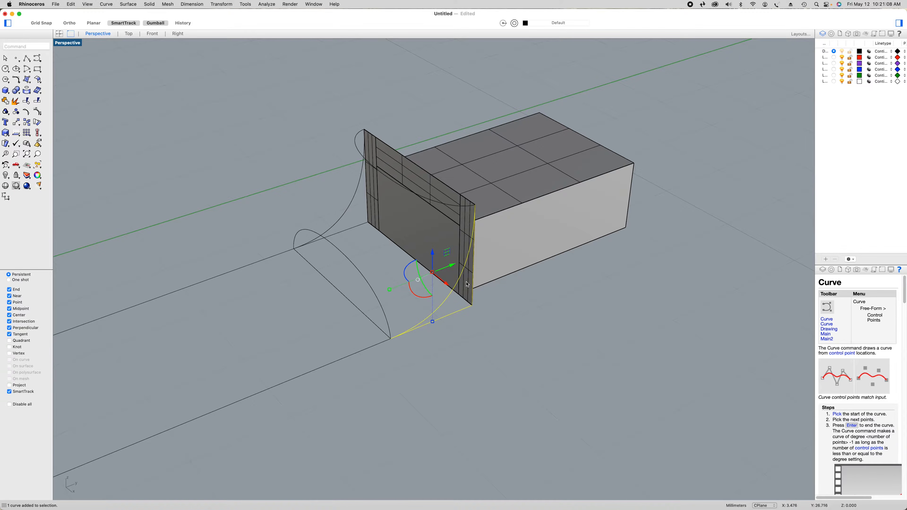
pyautogui.click(29, 81)
pyautogui.click(72, 97)
pyautogui.click(298, 256)
pyautogui.click(289, 305)
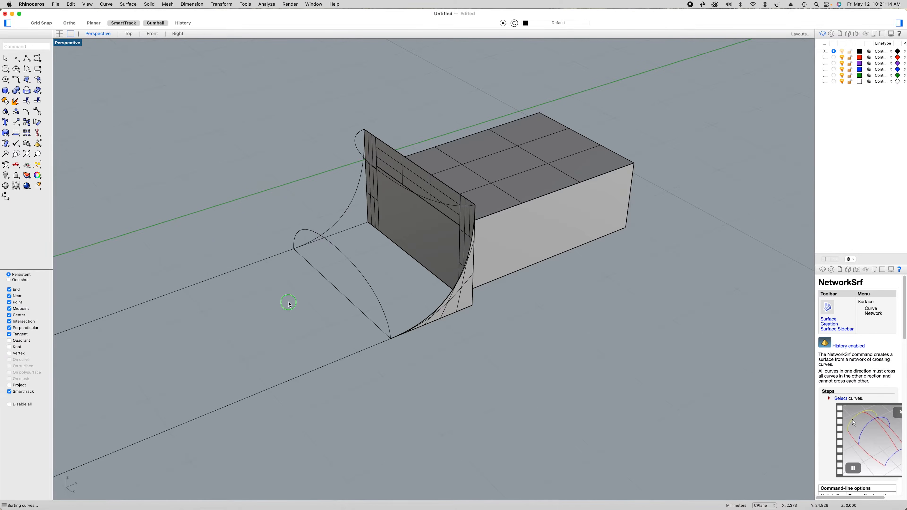
# Fill the matching green-axis-side area with a curve network surface from its three boundary curves, using 0.001 tolerances and Position edge matching
pyautogui.moveTo(289, 305); pyautogui.dragTo(349, 317, button='right')
pyautogui.click(370, 335)
pyautogui.keyDown('shift'); pyautogui.click(338, 325); pyautogui.keyUp('shift')
pyautogui.rightClick(304, 344)
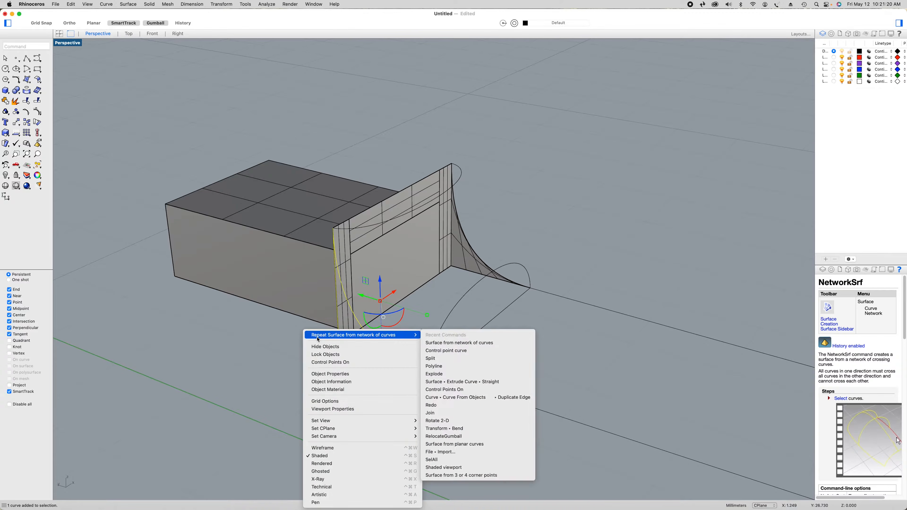
pyautogui.click(316, 337)
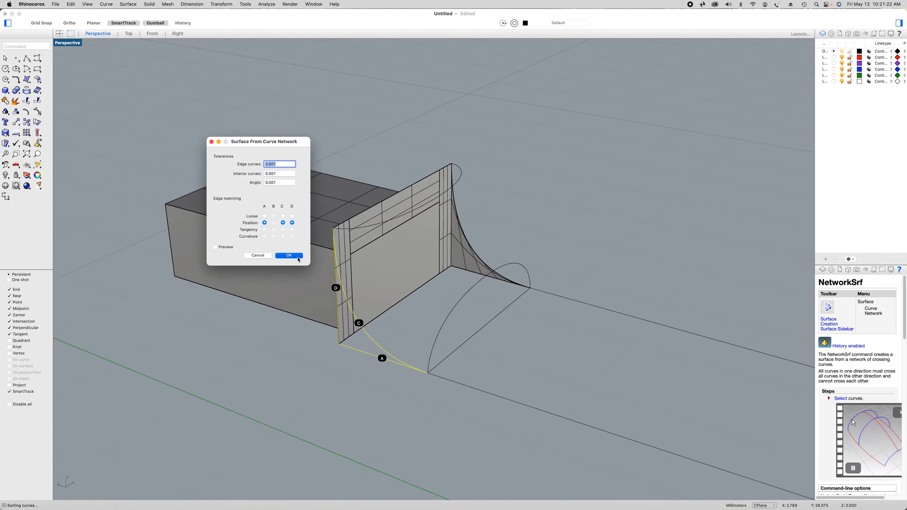
pyautogui.click(298, 260)
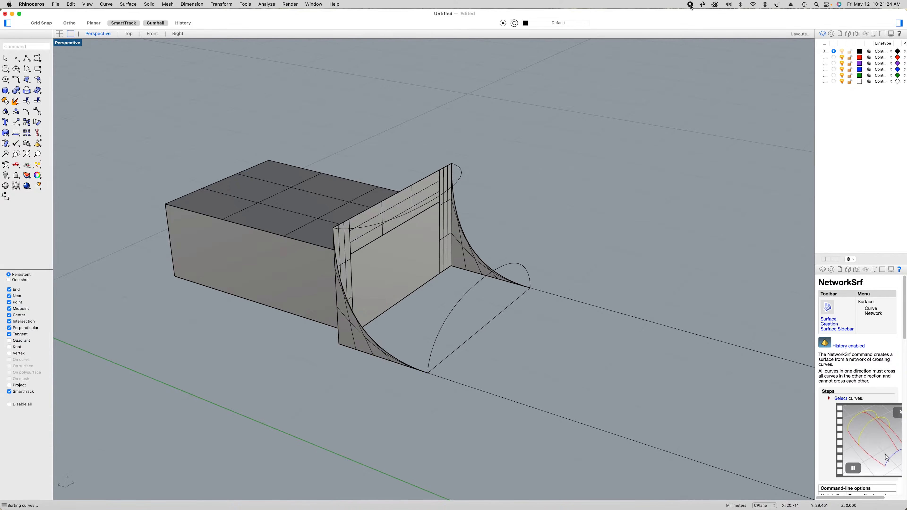
# Draw a straight polyline along the neck from the lowest interior point on the heel-side arc to the matching point on the headstock-side arc
pyautogui.scroll(-6, 304, 324)
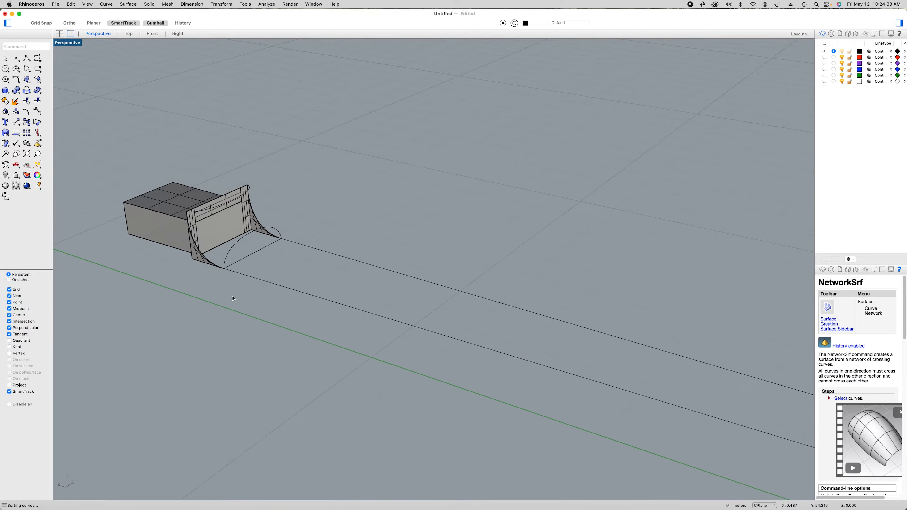
pyautogui.click(25, 60)
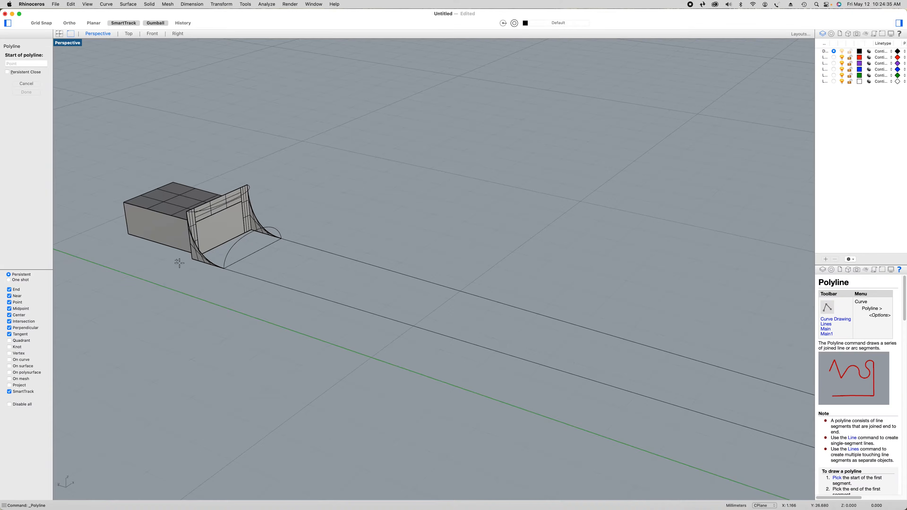
pyautogui.click(227, 257)
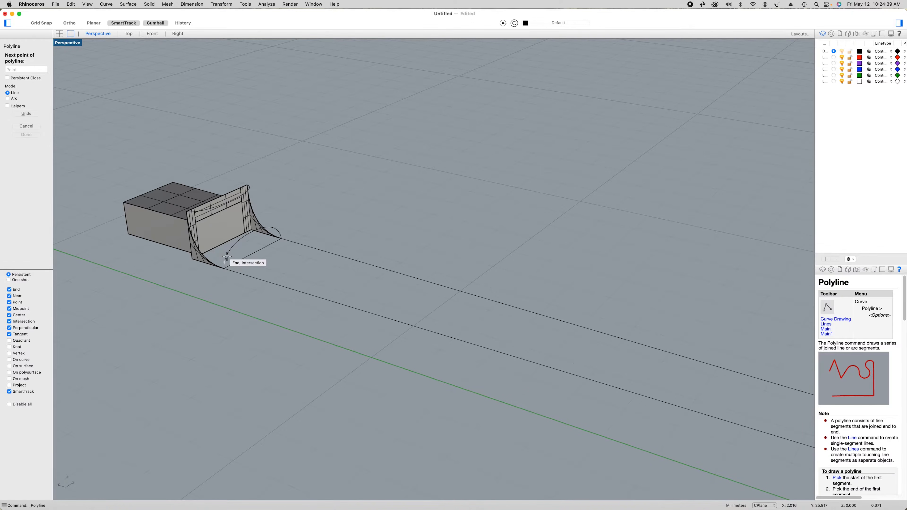
pyautogui.scroll(-3, 227, 257)
pyautogui.scroll(2, 660, 411)
pyautogui.scroll(3, 660, 411)
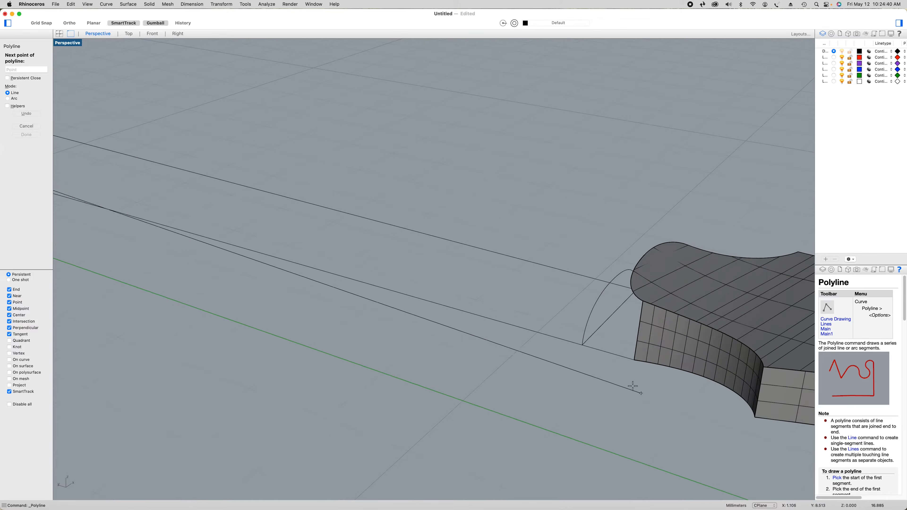
pyautogui.click(586, 324)
pyautogui.press('Return')
# Draw a second lengthwise polyline from the next point up on the headstock-side arc to the corresponding point on the heel-side arc
pyautogui.rightClick(562, 299)
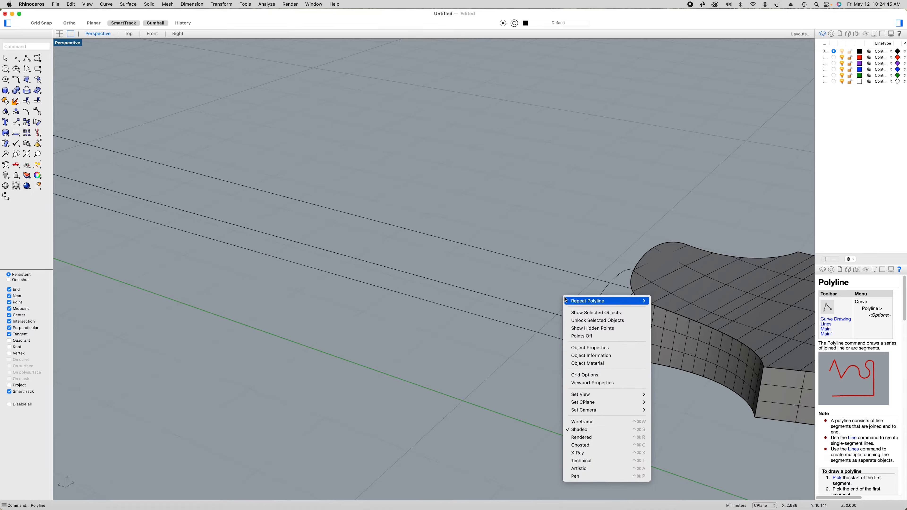
pyautogui.click(586, 305)
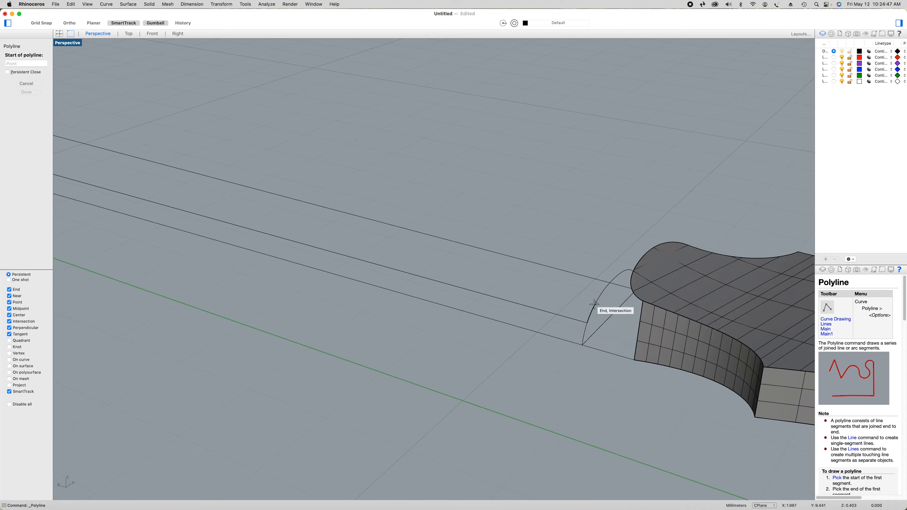
pyautogui.click(593, 305)
pyautogui.scroll(-5, 595, 304)
pyautogui.scroll(10, 312, 244)
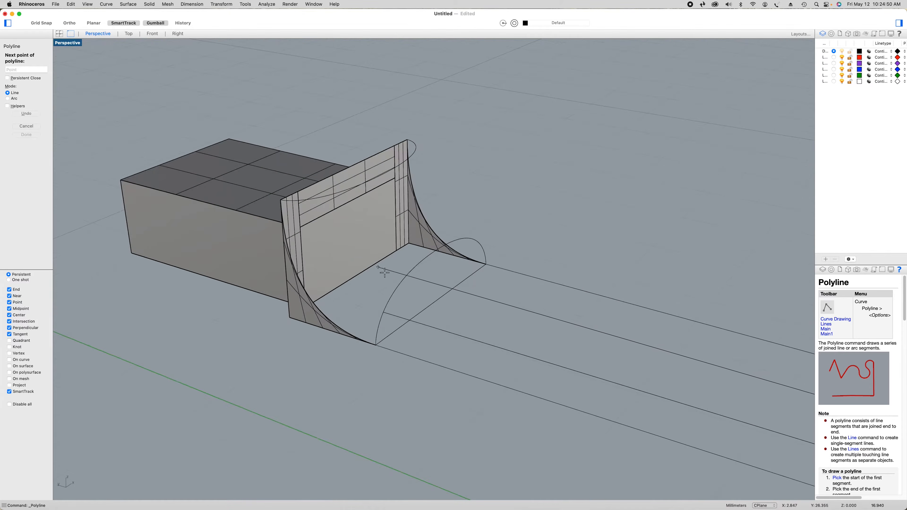
pyautogui.click(399, 284)
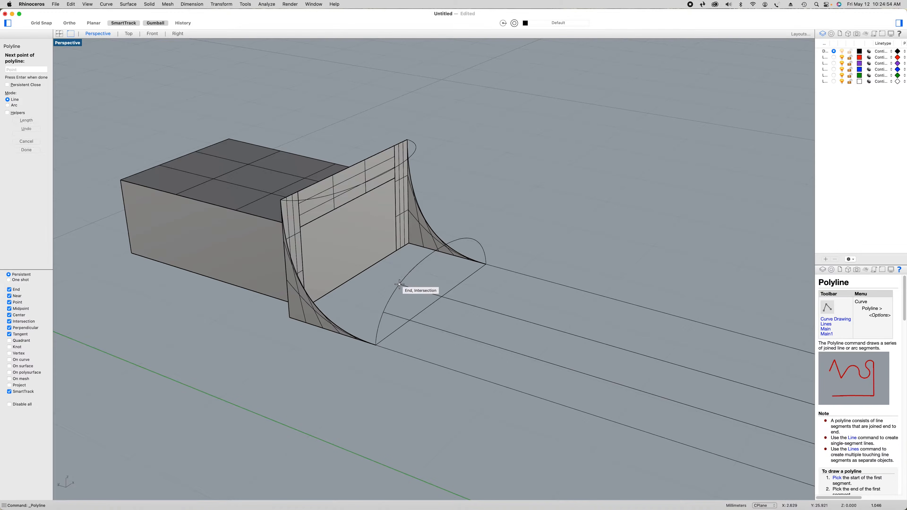
pyautogui.rightClick(422, 277)
pyautogui.rightClick(423, 277)
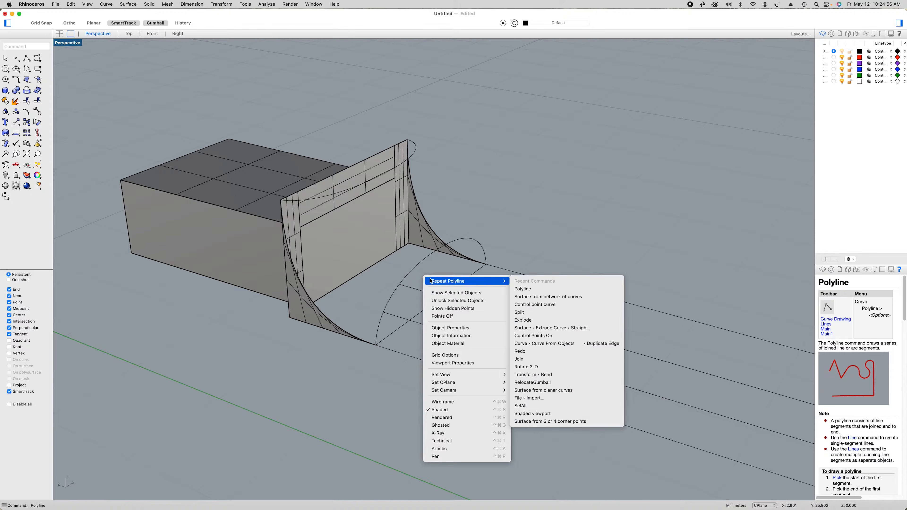
# Draw a third lengthwise polyline from the next unused point on the heel-side arc to the matching point on the headstock-side arc
pyautogui.press('Return')
pyautogui.click(418, 266)
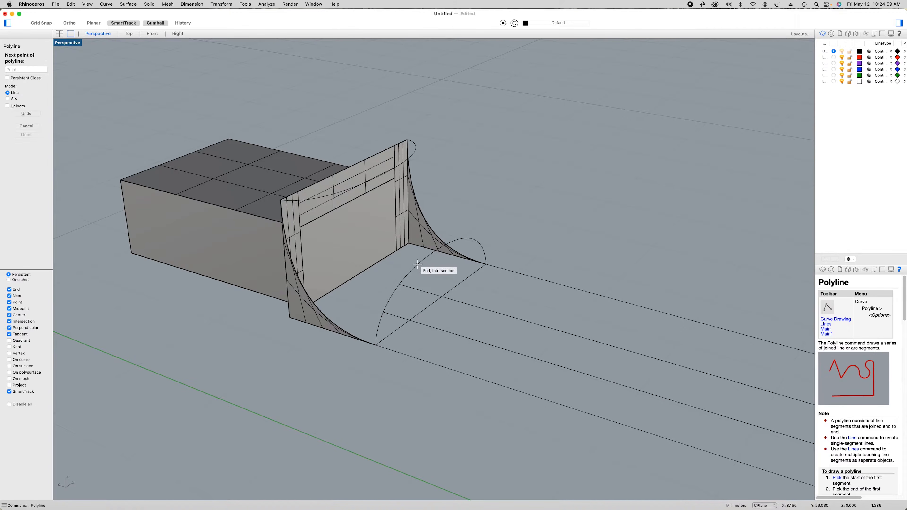
pyautogui.scroll(-3, 417, 264)
pyautogui.scroll(-3, 417, 265)
pyautogui.scroll(6, 772, 368)
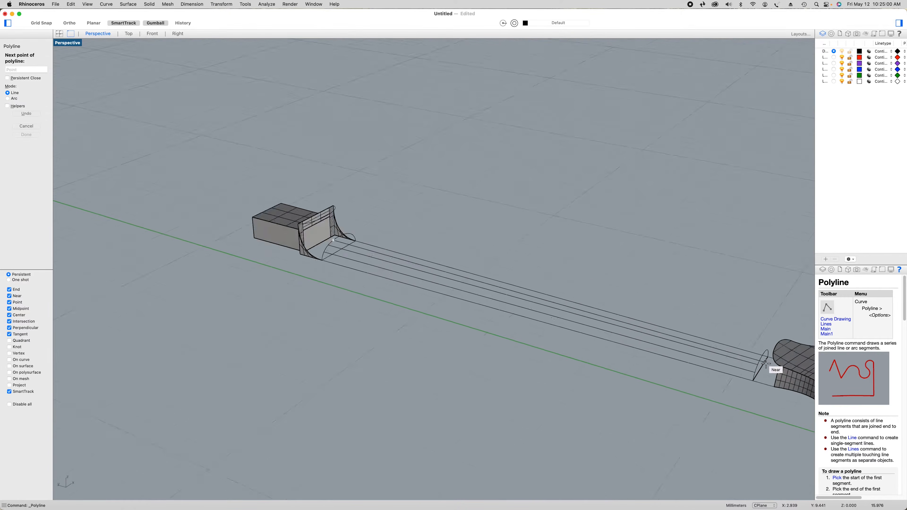
pyautogui.scroll(2, 768, 362)
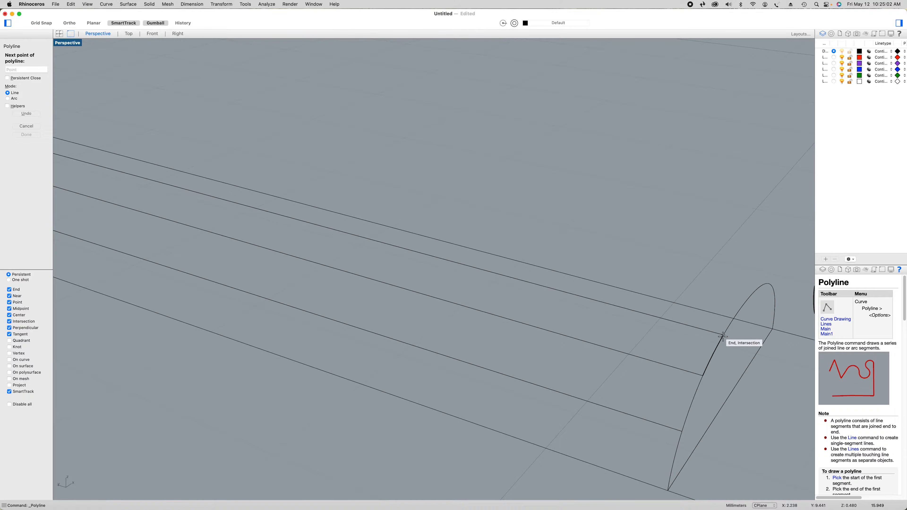
pyautogui.click(723, 335)
pyautogui.press('Return')
# Draw a fourth lengthwise polyline from the next point up on the headstock-side arc to its matching point on the heel-side arc
pyautogui.rightClick(713, 281)
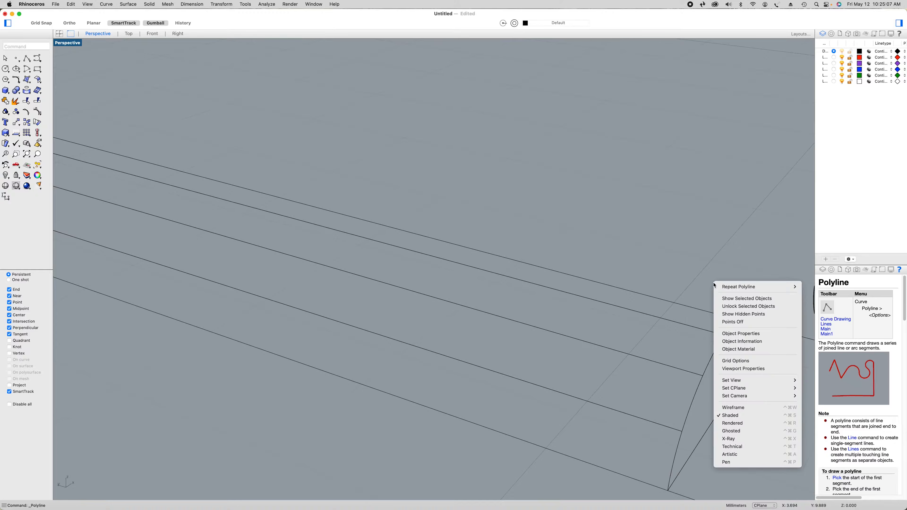
pyautogui.click(722, 287)
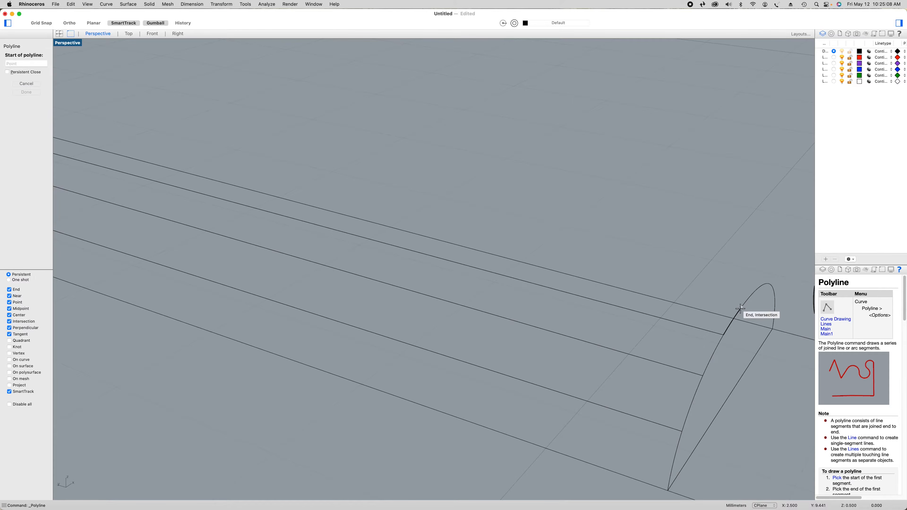
pyautogui.click(741, 308)
pyautogui.scroll(-10, 741, 308)
pyautogui.scroll(8, 303, 149)
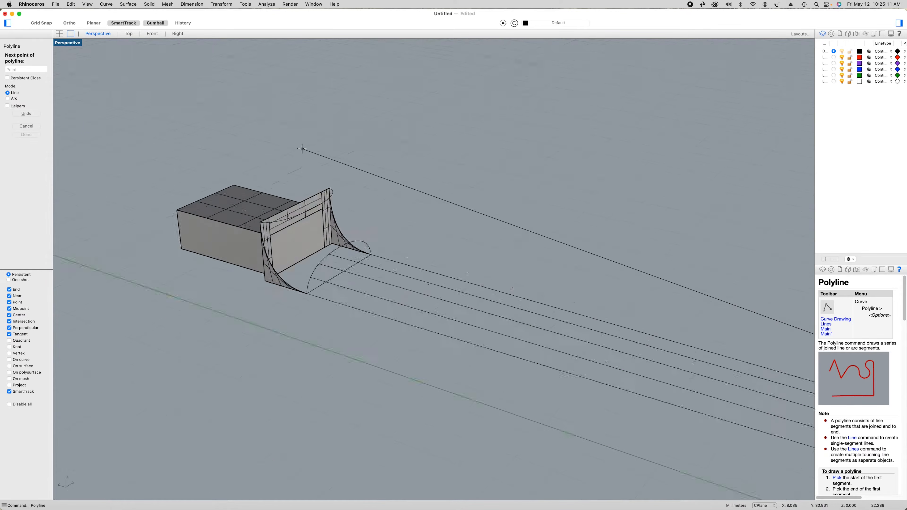
pyautogui.scroll(2, 359, 233)
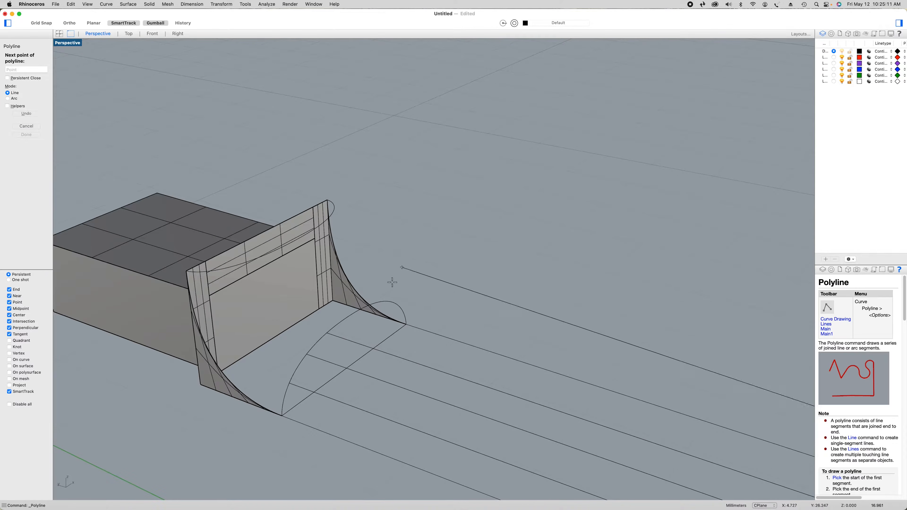
pyautogui.click(347, 318)
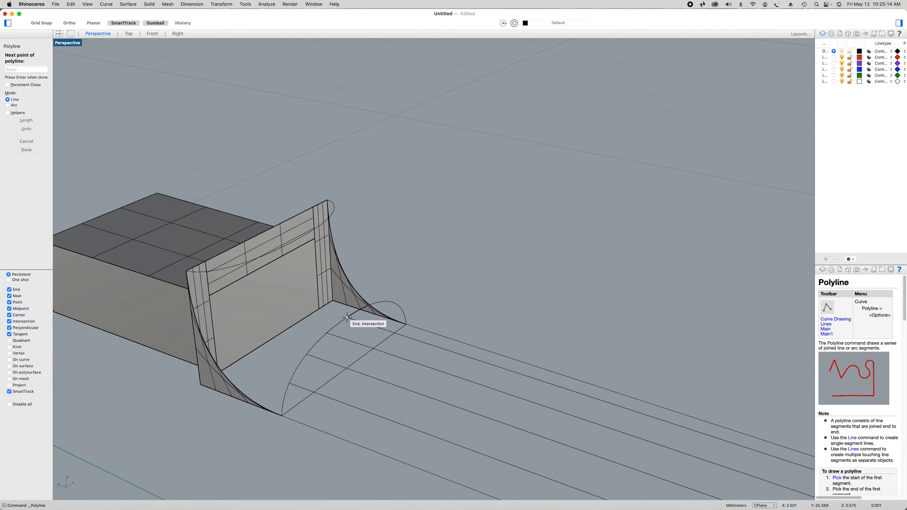
pyautogui.press('Return')
# Draw a fifth lengthwise polyline from the next heel-arc point, on the half away from the green axis, to its headstock-arc counterpart
pyautogui.moveTo(499, 321); pyautogui.dragTo(448, 328, button='right')
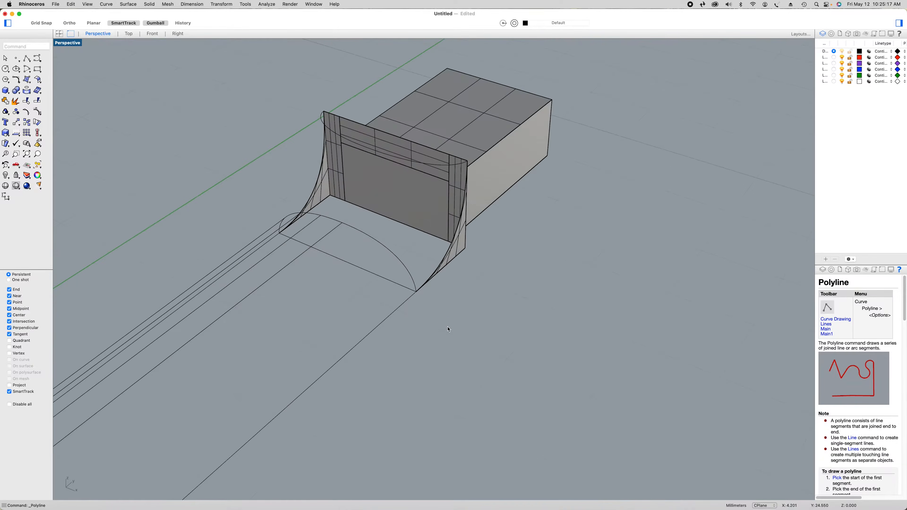
pyautogui.rightClick(448, 325)
pyautogui.click(459, 327)
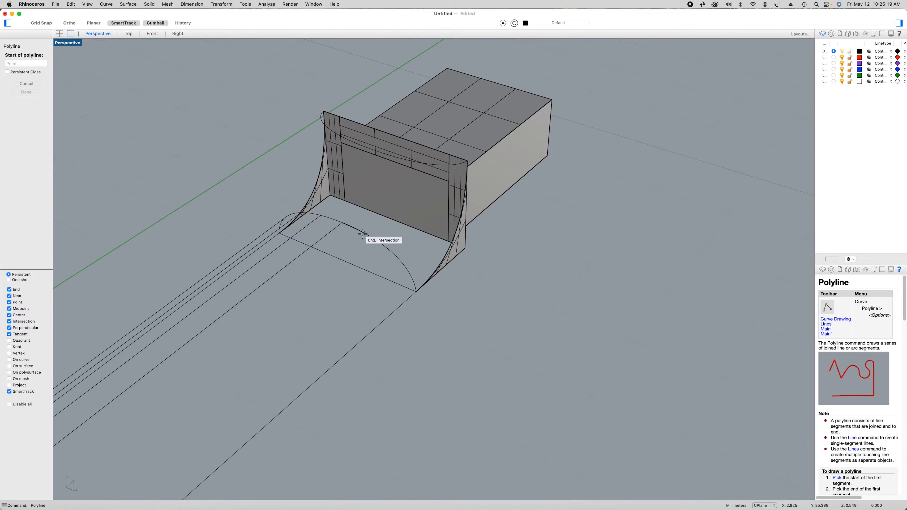
pyautogui.click(363, 232)
pyautogui.scroll(-5, 363, 233)
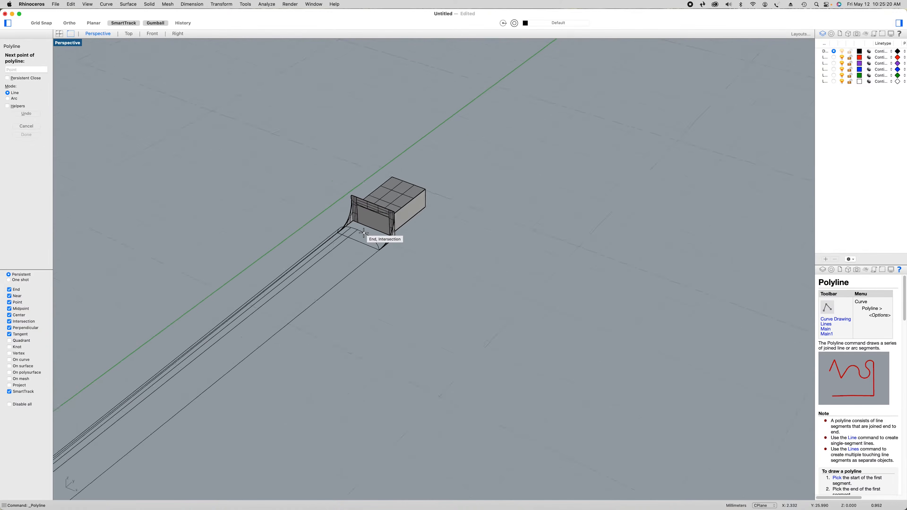
pyautogui.scroll(2, 158, 430)
pyautogui.scroll(3, 158, 430)
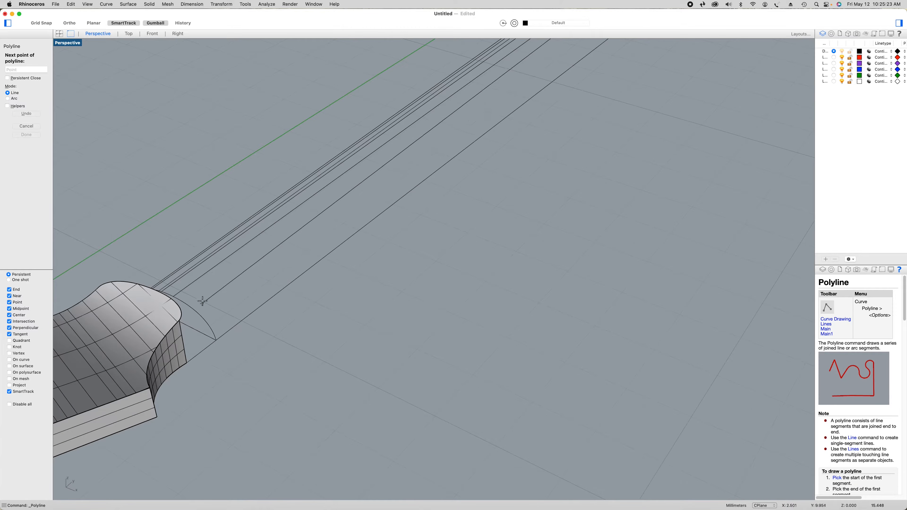
pyautogui.click(185, 303)
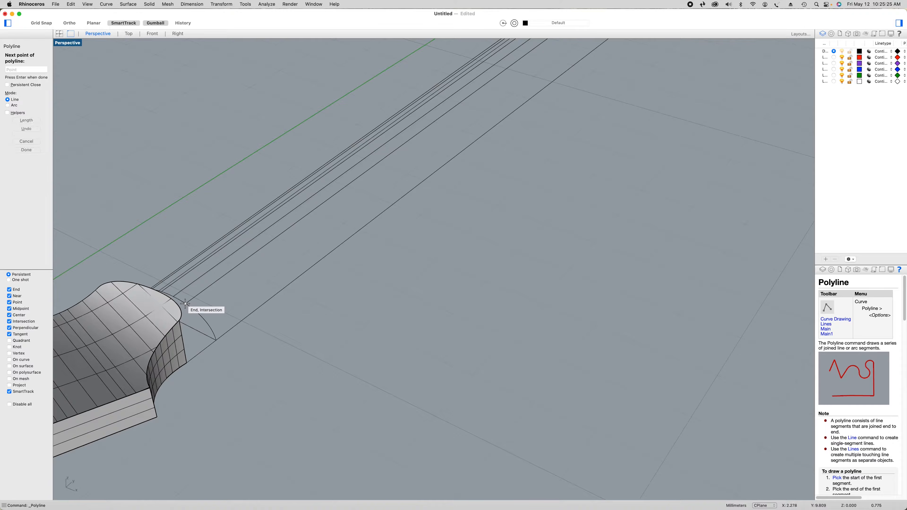
pyautogui.rightClick(252, 330)
# Draw a sixth polyline from the next point down the headstock-side arc, away from the green axis, to its heel-arc counterpart
pyautogui.rightClick(278, 322)
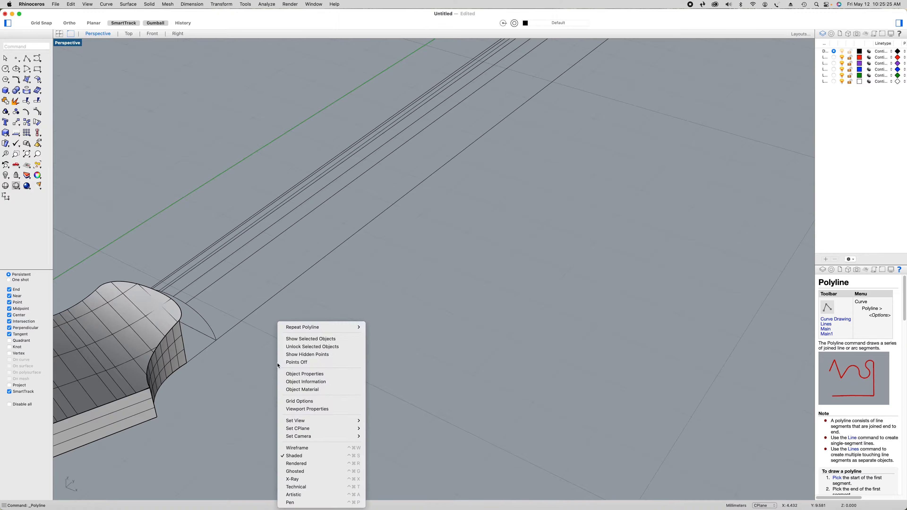
pyautogui.click(302, 327)
pyautogui.click(200, 314)
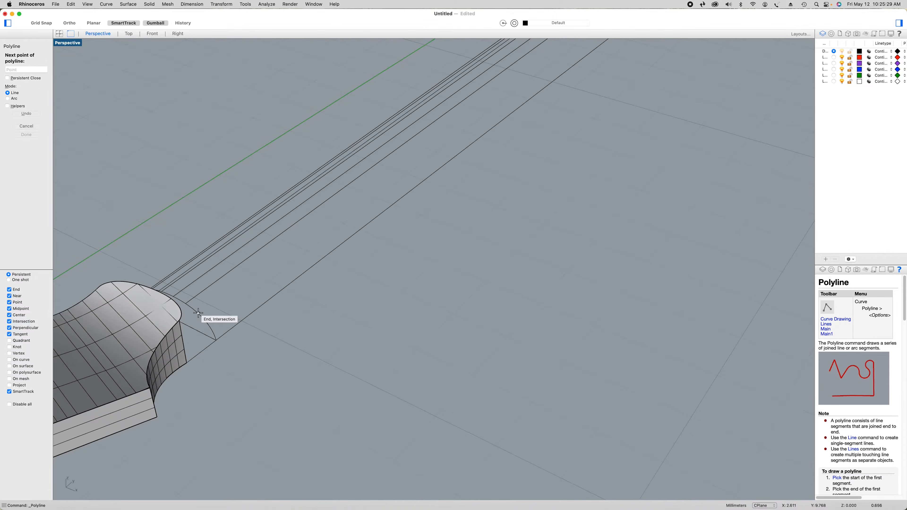
pyautogui.scroll(-5, 201, 313)
pyautogui.scroll(10, 384, 176)
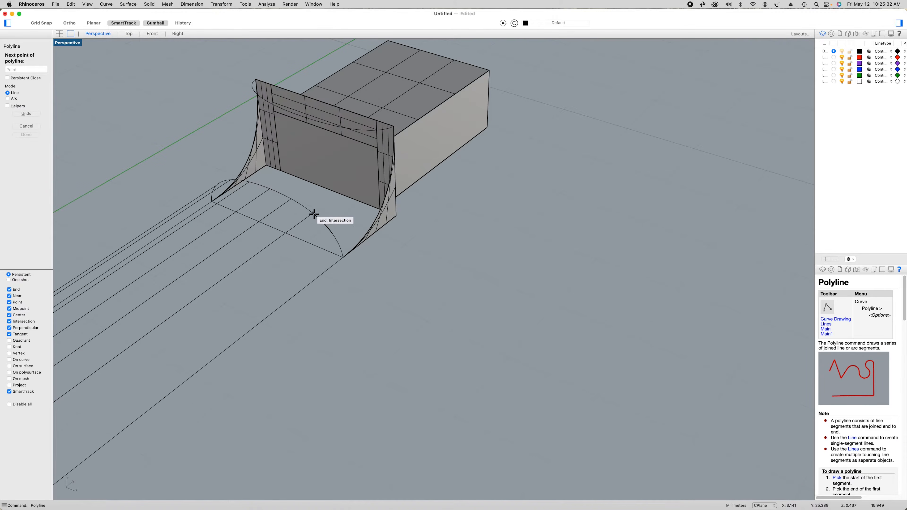
pyautogui.click(312, 213)
pyautogui.press('Return')
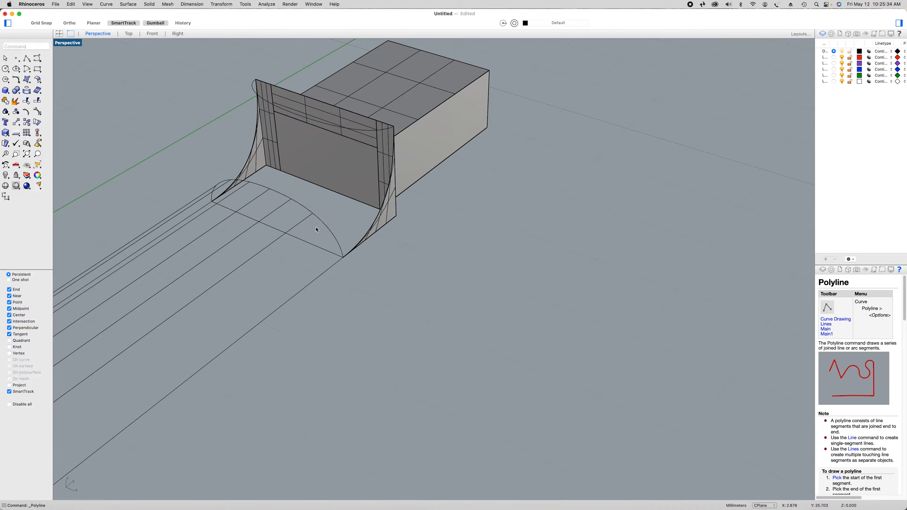
# Draw a seventh polyline from the last interior heel-arc point, farthest from the green axis, to the matching headstock-arc point
pyautogui.rightClick(316, 227)
pyautogui.click(320, 233)
pyautogui.click(322, 233)
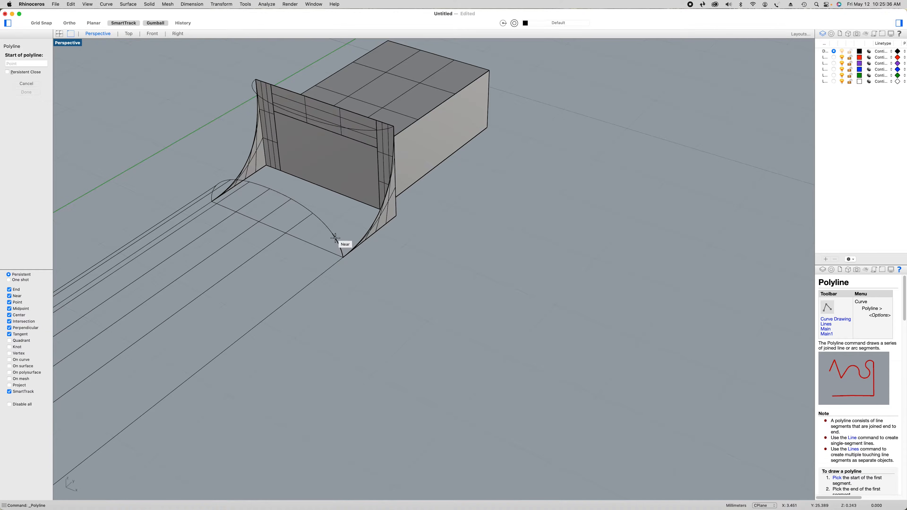
pyautogui.click(332, 234)
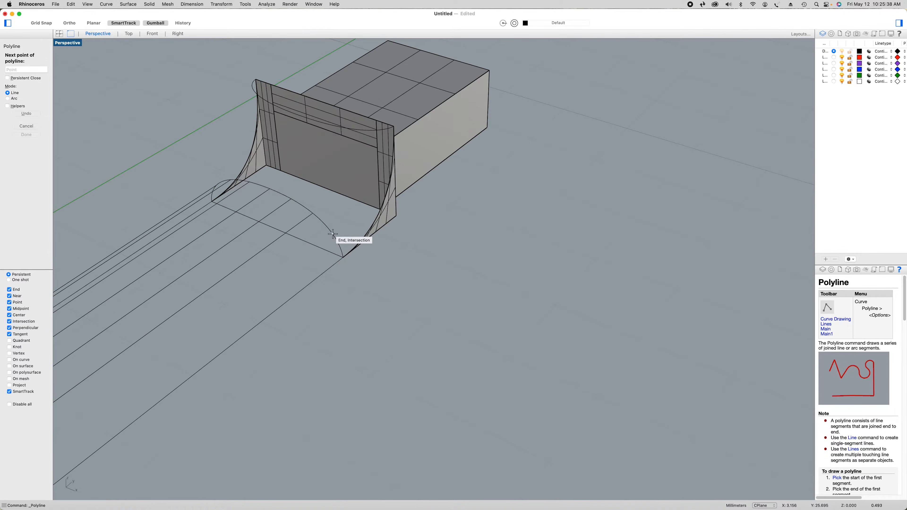
pyautogui.scroll(-6, 333, 234)
pyautogui.scroll(8, 111, 434)
pyautogui.scroll(3, 105, 439)
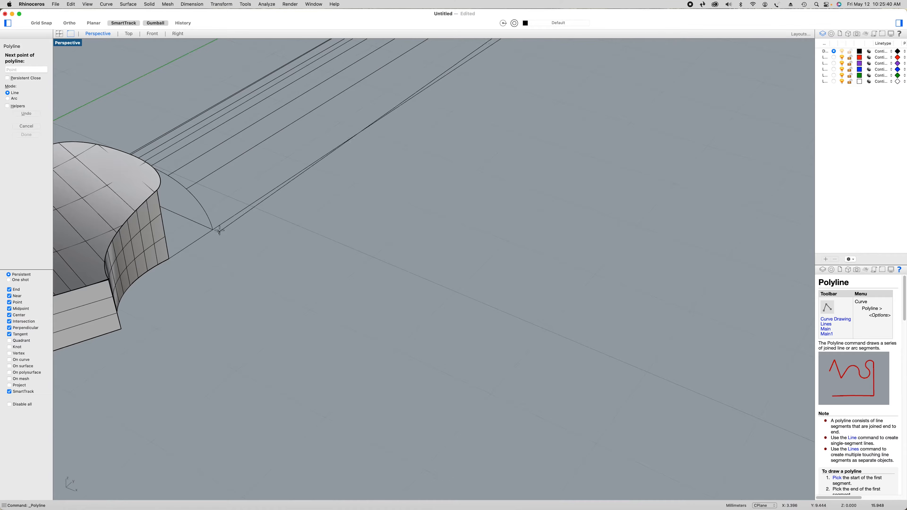
pyautogui.click(202, 207)
pyautogui.press('Return')
# Extend the heel ends of the two guide lines nearest the green axis by 2.000 mm, using the Arc extension type
pyautogui.scroll(-6, 270, 251)
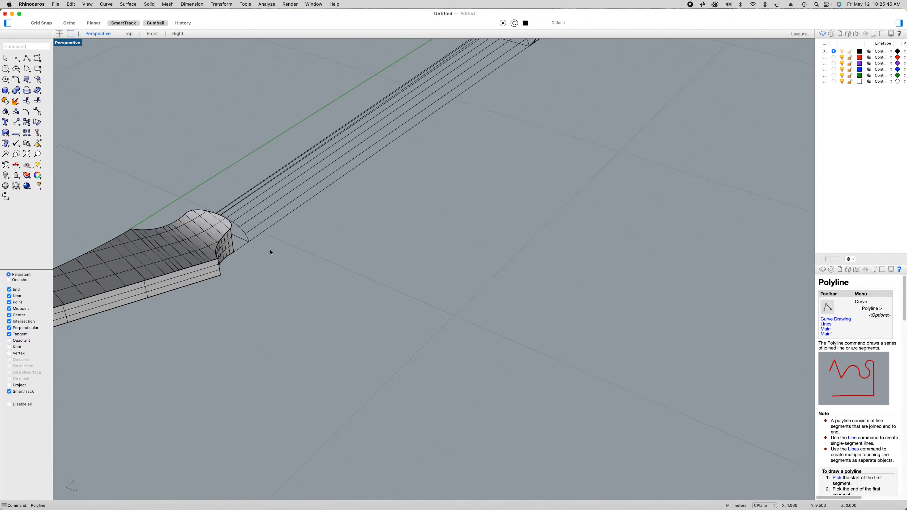
pyautogui.keyDown('shift'); pyautogui.moveTo(357, 336); pyautogui.dragTo(403, 373, button='right'); pyautogui.keyUp('shift')
pyautogui.keyDown('shift'); pyautogui.moveTo(414, 329); pyautogui.dragTo(385, 318, button='right'); pyautogui.keyUp('shift')
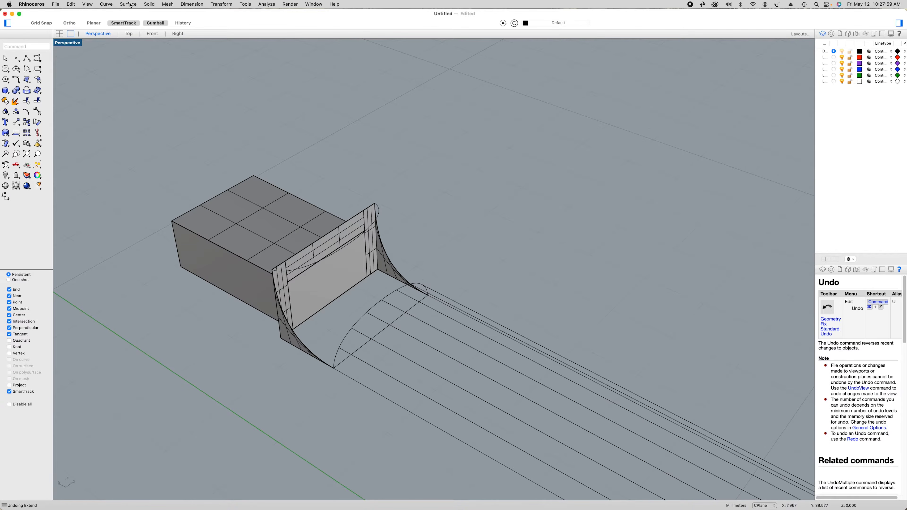
pyautogui.click(115, 4)
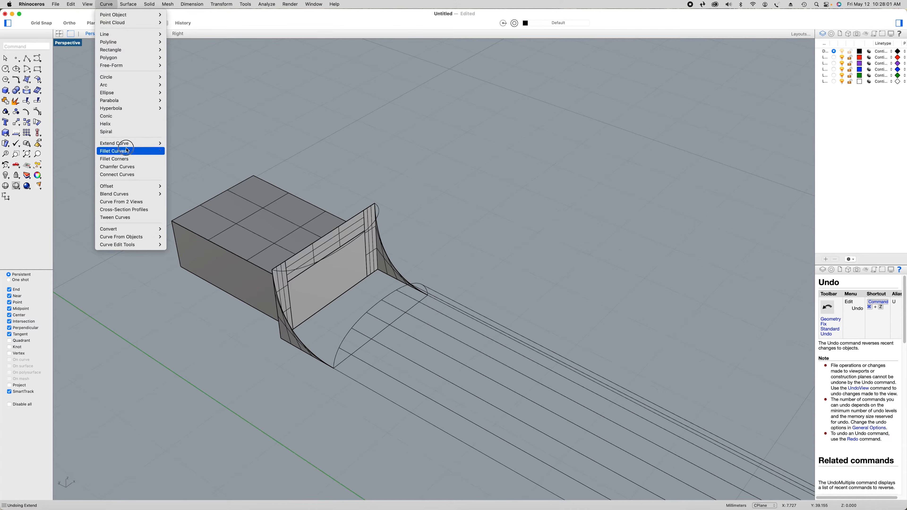
pyautogui.moveTo(132, 143)
pyautogui.click(188, 159)
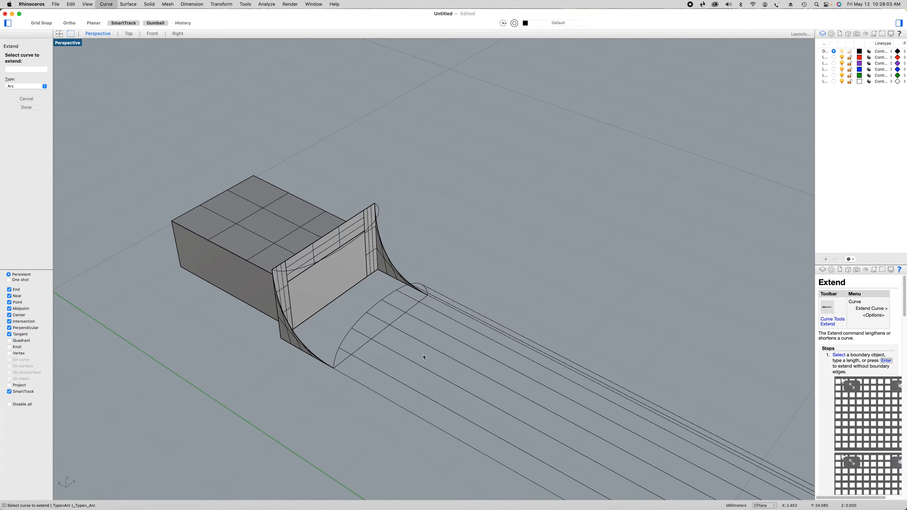
pyautogui.click(343, 352)
pyautogui.press('Return')
pyautogui.click(356, 333)
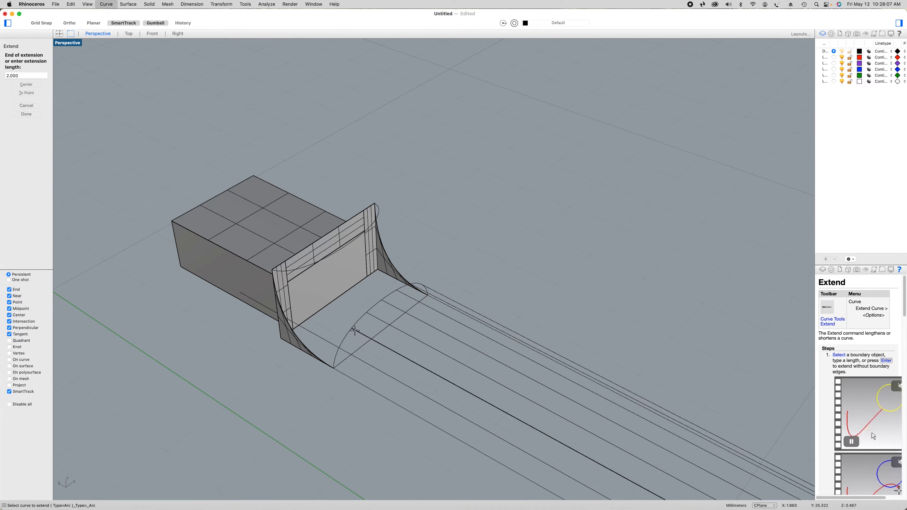
pyautogui.press('Return')
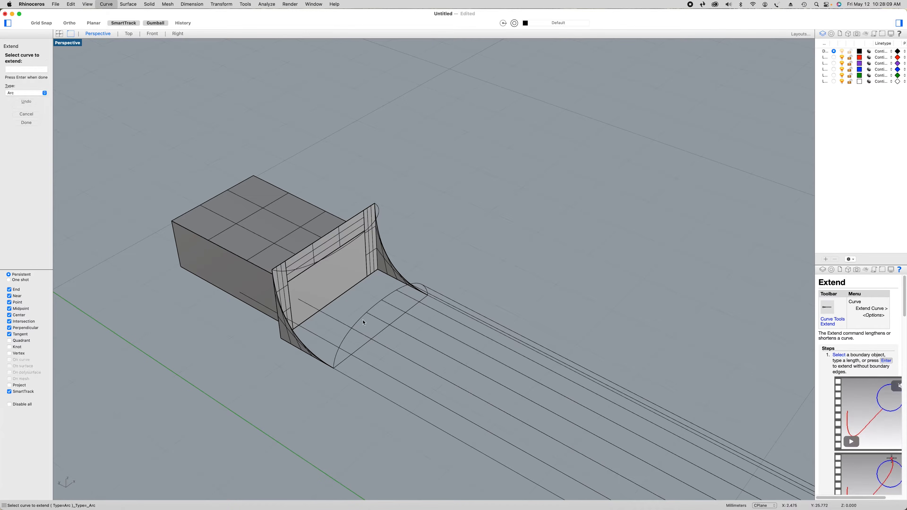
# Extend the heel ends of the next three lengthwise guide lines by 2.000 mm
pyautogui.click(368, 314)
pyautogui.press('Return')
pyautogui.click(387, 303)
pyautogui.press('Return')
pyautogui.click(402, 293)
pyautogui.press('Return')
# Extend the heel ends of the remaining two guide lines, farthest from the green axis, by 2.000 mm
pyautogui.moveTo(489, 279); pyautogui.dragTo(437, 281, button='right')
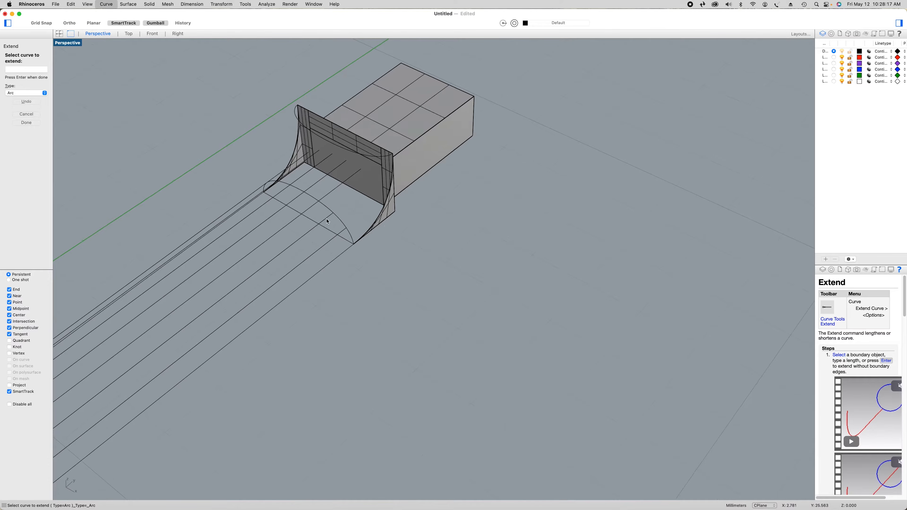
pyautogui.click(331, 217)
pyautogui.press('Return')
pyautogui.click(343, 235)
pyautogui.press('Return')
# Extend the headstock ends of the five guide lines farthest from the green axis by 2.000 mm
pyautogui.scroll(-5, 368, 257)
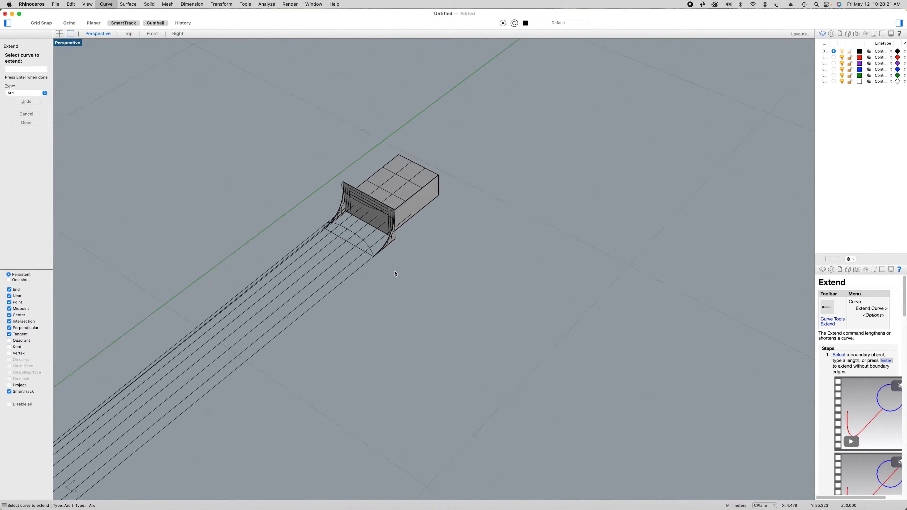
pyautogui.moveTo(256, 451); pyautogui.dragTo(325, 353, button='right')
pyautogui.scroll(5, 327, 363)
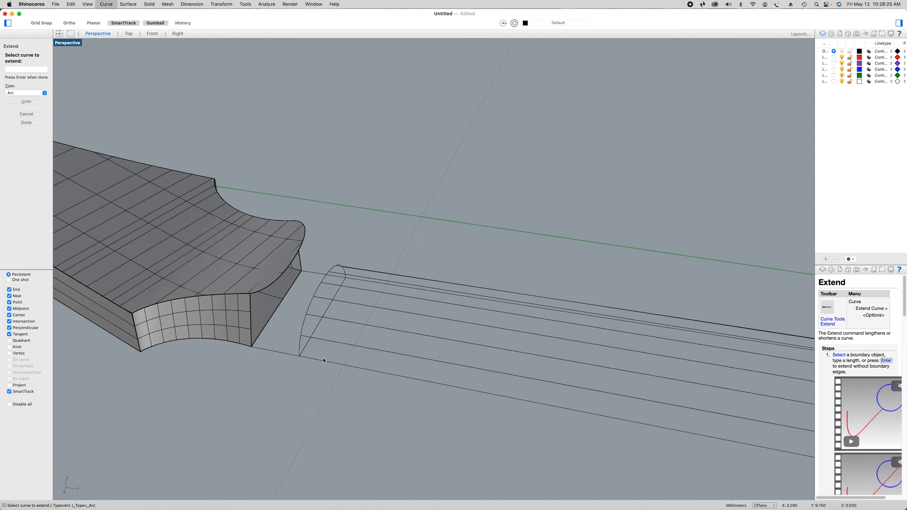
pyautogui.click(306, 337)
pyautogui.press('Return')
pyautogui.click(309, 316)
pyautogui.press('Return')
pyautogui.click(318, 304)
pyautogui.press('Return')
pyautogui.click(329, 281)
pyautogui.press('Return')
pyautogui.click(334, 275)
pyautogui.press('Return')
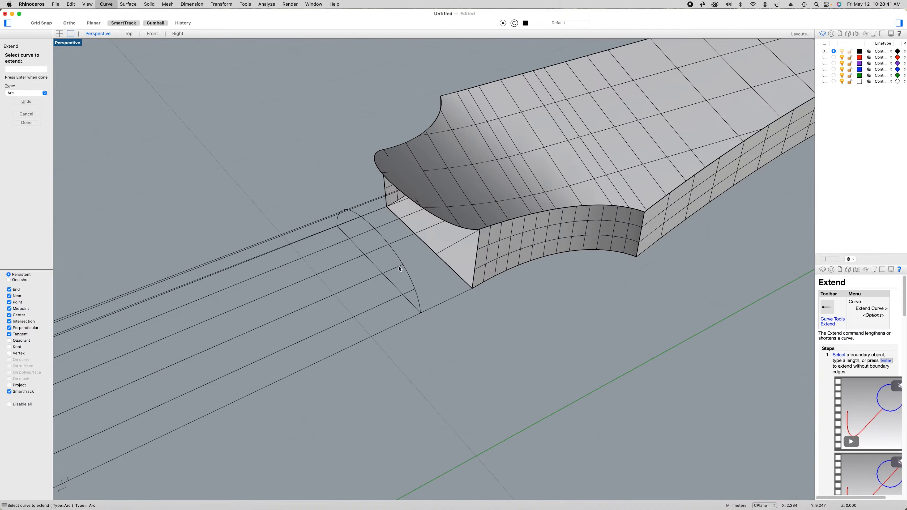
# Extend the headstock ends of the last two guide lines, on the green-axis side, by 2.000 mm and finish extending
pyautogui.click(399, 266)
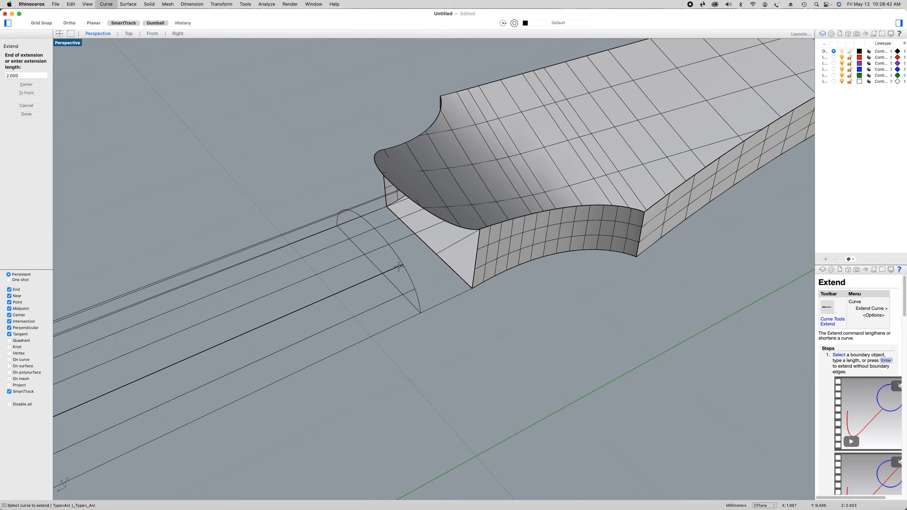
pyautogui.press('Return')
pyautogui.click(411, 291)
pyautogui.press('Return')
pyautogui.press('Return')
# Hide the headstock's top and bottom surfaces together with the two concave side surfaces next to the neck
pyautogui.scroll(-5, 457, 322)
pyautogui.scroll(-5, 457, 322)
pyautogui.keyDown('shift'); pyautogui.moveTo(473, 369); pyautogui.dragTo(594, 331, button='right'); pyautogui.keyUp('shift')
pyautogui.scroll(8, 633, 226)
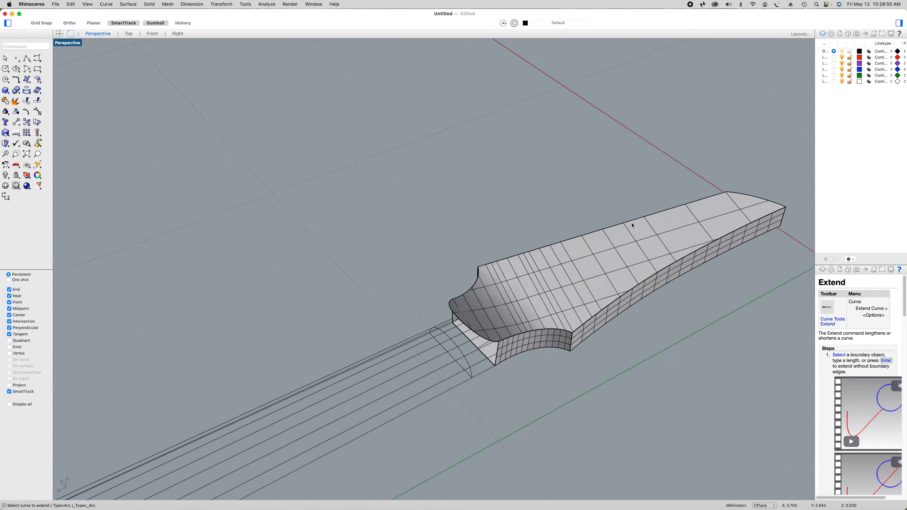
pyautogui.scroll(-2, 543, 438)
pyautogui.keyDown('shift'); pyautogui.moveTo(544, 434); pyautogui.dragTo(609, 389, button='right'); pyautogui.keyUp('shift')
pyautogui.click(556, 359)
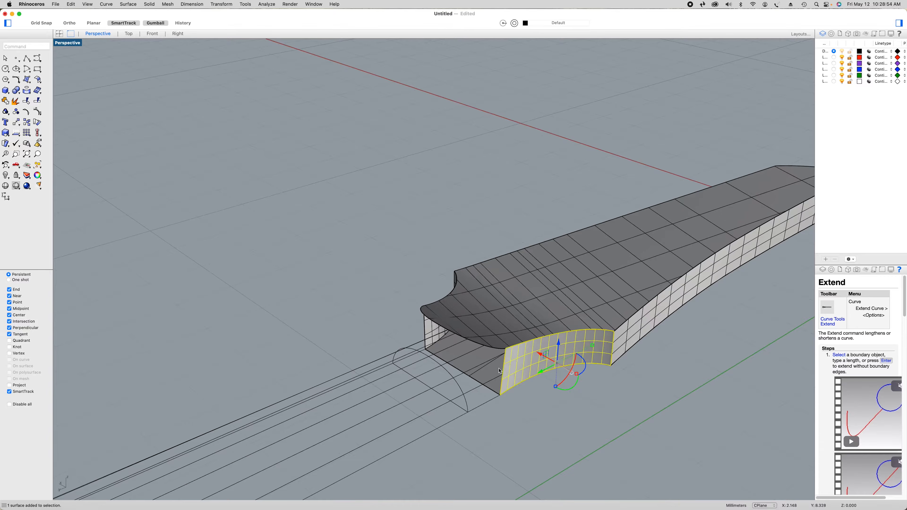
pyautogui.keyDown('shift'); pyautogui.click(494, 343); pyautogui.keyUp('shift')
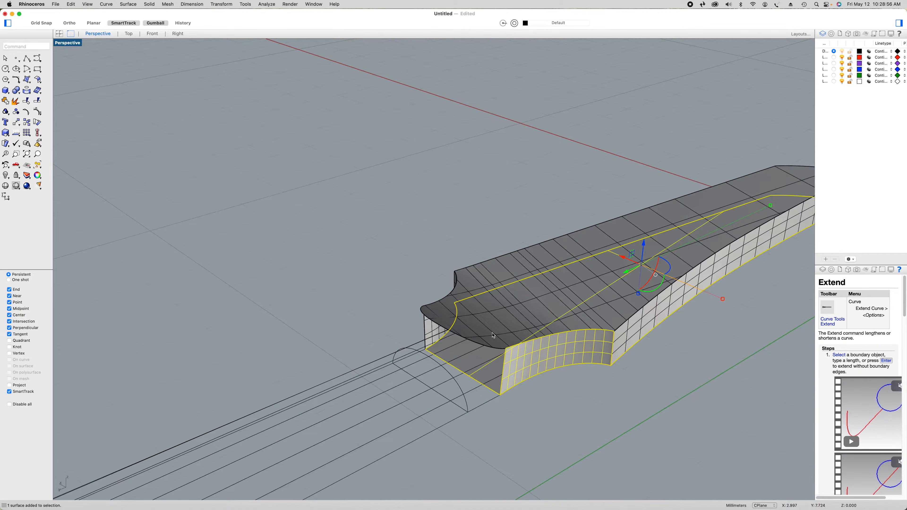
pyautogui.keyDown('shift'); pyautogui.click(429, 328); pyautogui.keyUp('shift')
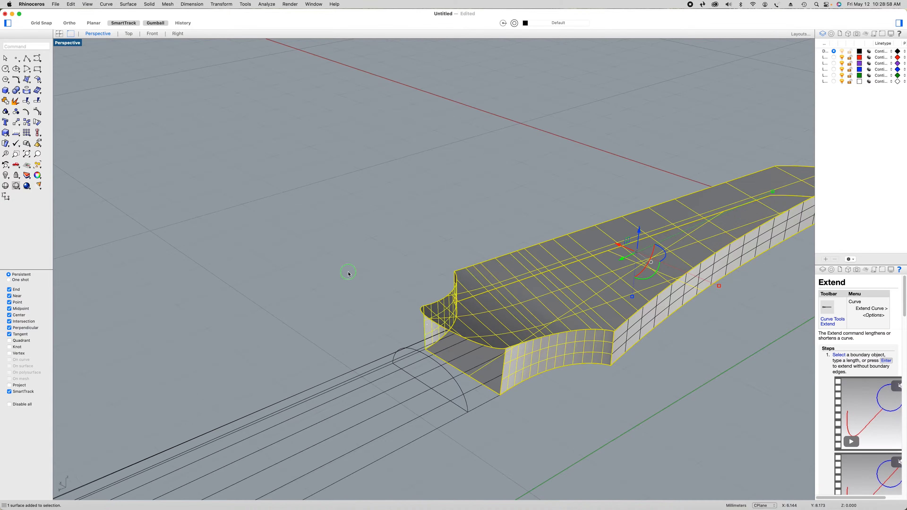
pyautogui.rightClick(349, 274)
pyautogui.click(369, 288)
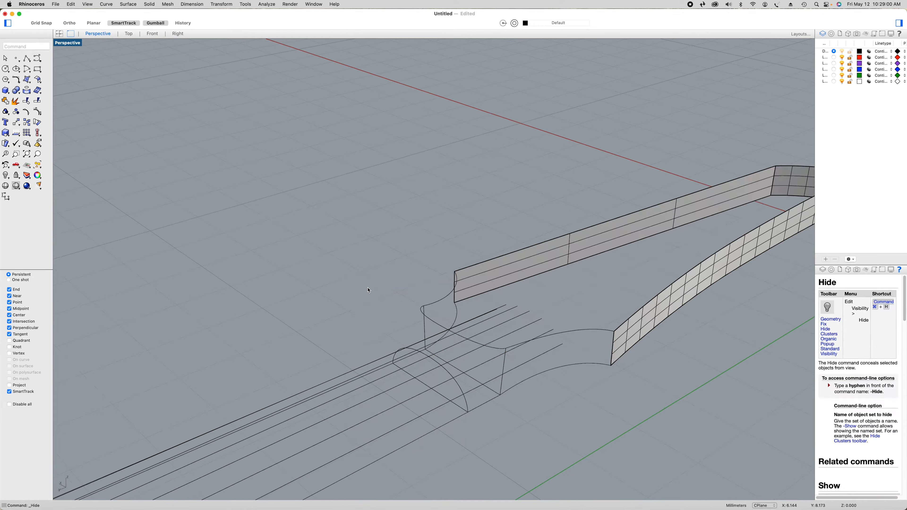
# Hide the two long side surfaces of the headstock, the straight one and the curved one
pyautogui.click(508, 280)
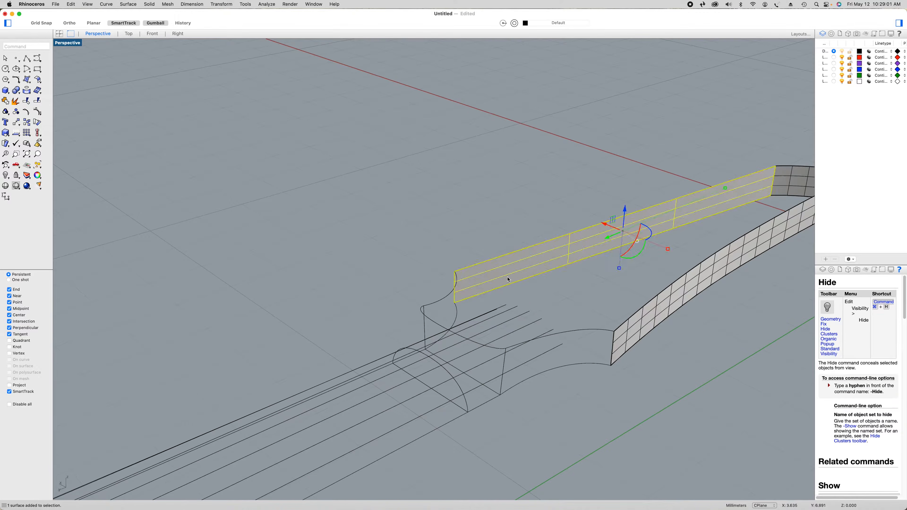
pyautogui.keyDown('shift'); pyautogui.click(640, 340); pyautogui.keyUp('shift')
pyautogui.rightClick(556, 289)
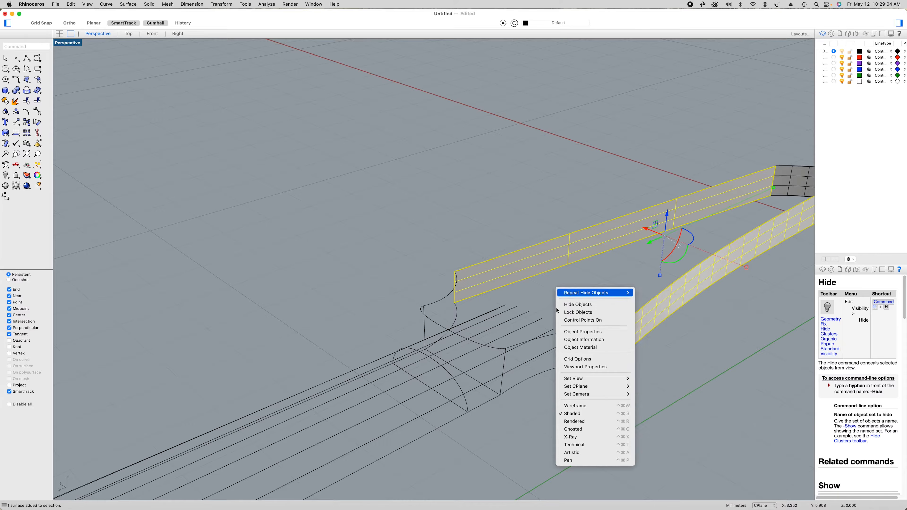
pyautogui.click(572, 305)
# Draw a control point curve from the headstock's upper edge through the guide line nearest the green axis to the neck's end profile
pyautogui.moveTo(549, 395); pyautogui.dragTo(398, 292, button='right')
pyautogui.click(37, 60)
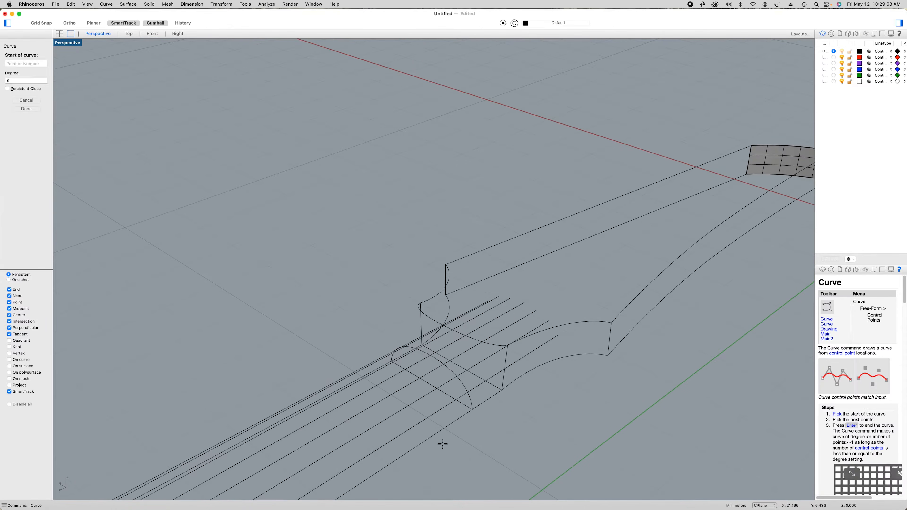
pyautogui.scroll(4, 518, 419)
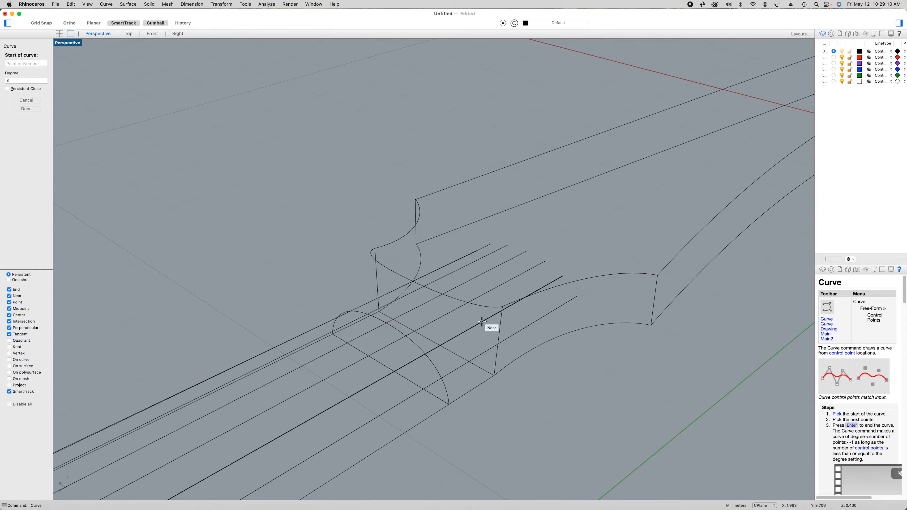
pyautogui.click(479, 305)
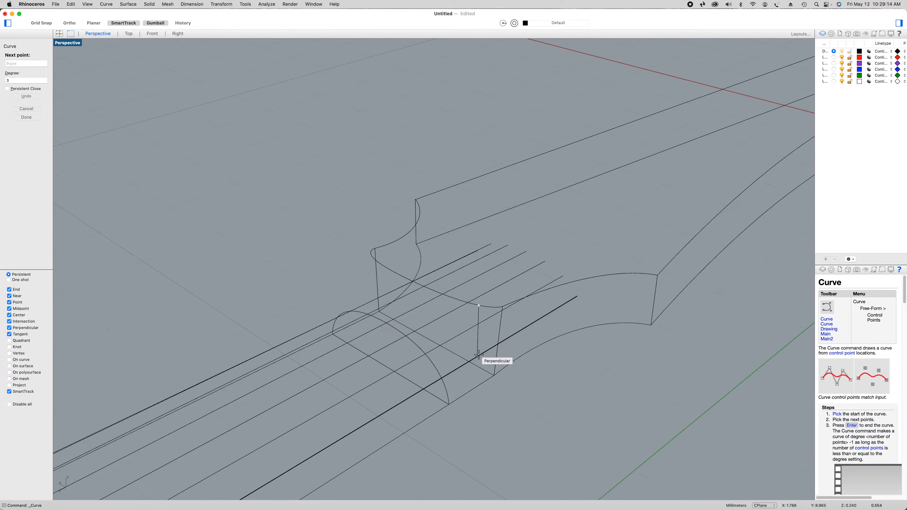
pyautogui.click(477, 356)
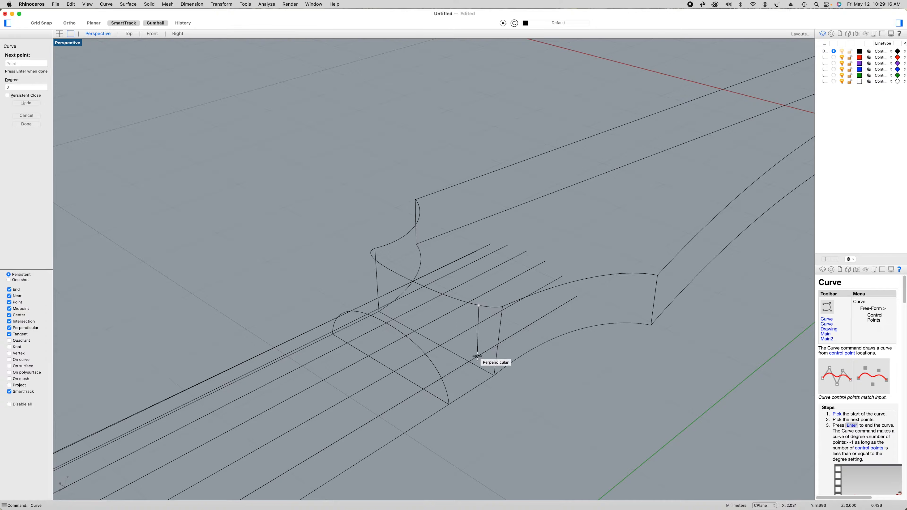
pyautogui.click(442, 378)
pyautogui.rightClick(512, 398)
# Draw a matching transition curve from the headstock's upper edge to the neck profile at the second guide line from the green-axis side
pyautogui.rightClick(521, 399)
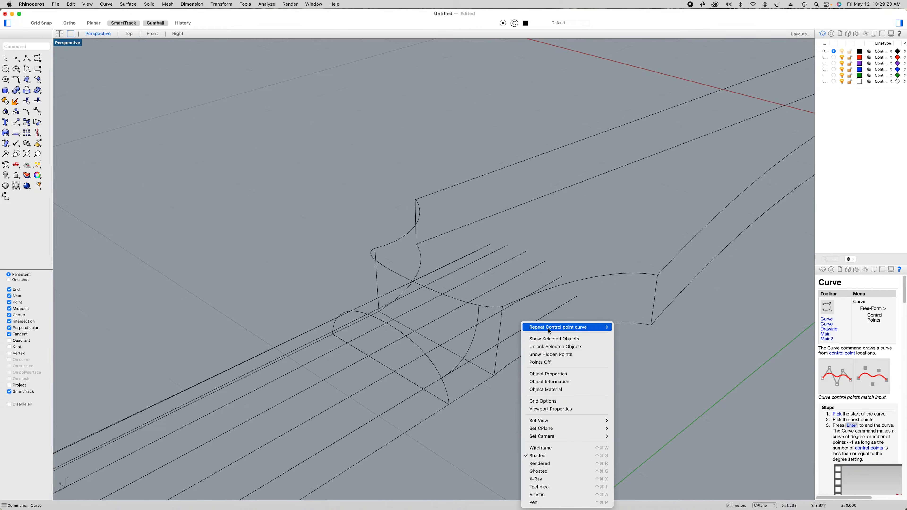
pyautogui.click(556, 327)
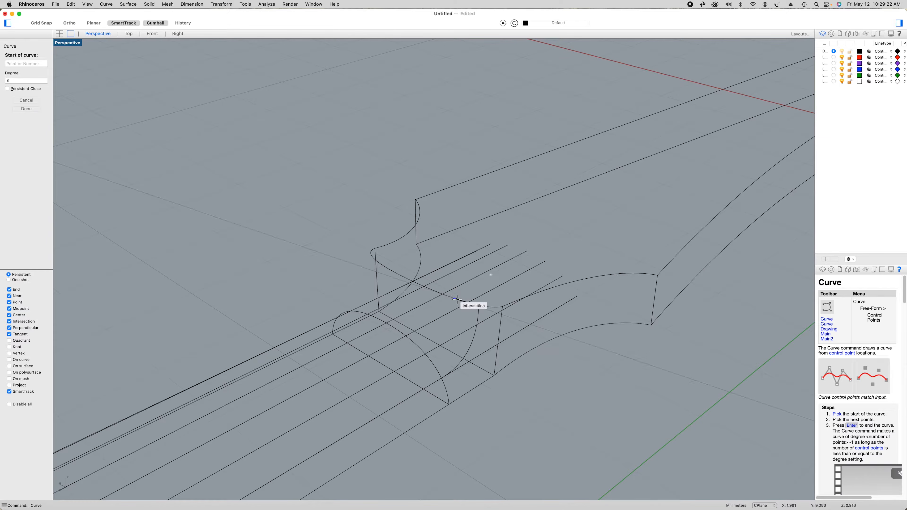
pyautogui.click(455, 299)
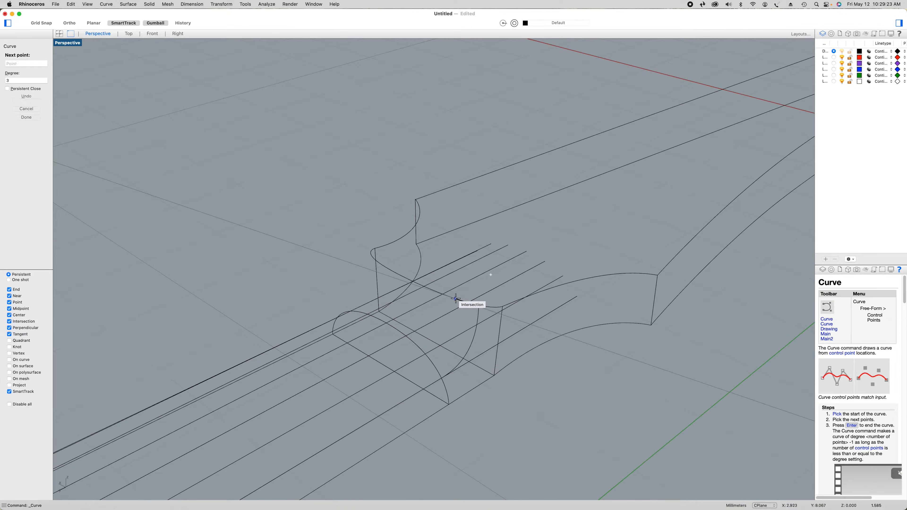
pyautogui.click(456, 336)
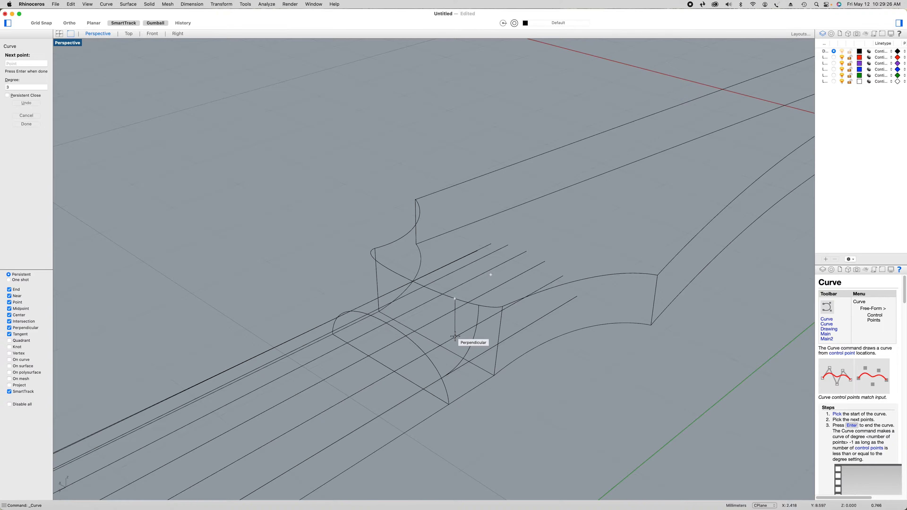
pyautogui.click(427, 355)
pyautogui.press('Return')
# Draw the transition curve at the third guide line from the green-axis side, from headstock edge to neck profile
pyautogui.moveTo(446, 306); pyautogui.dragTo(458, 312, button='right')
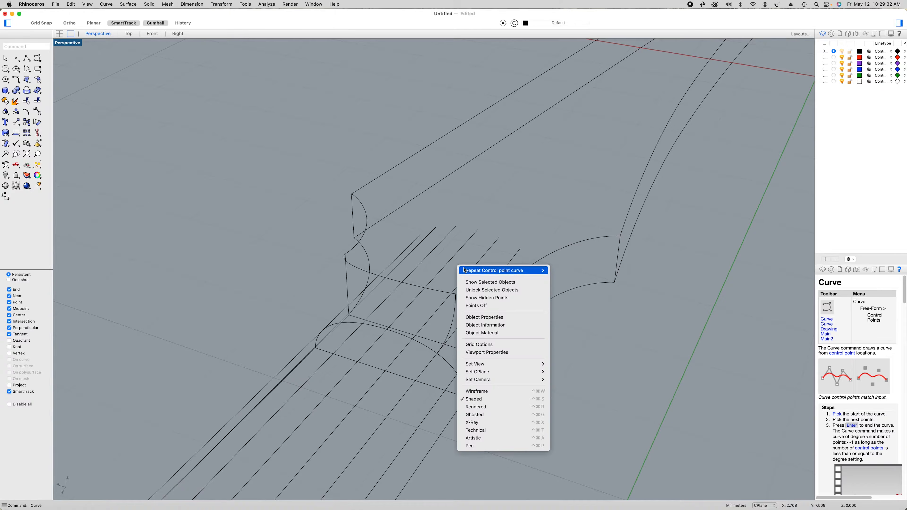
pyautogui.click(464, 270)
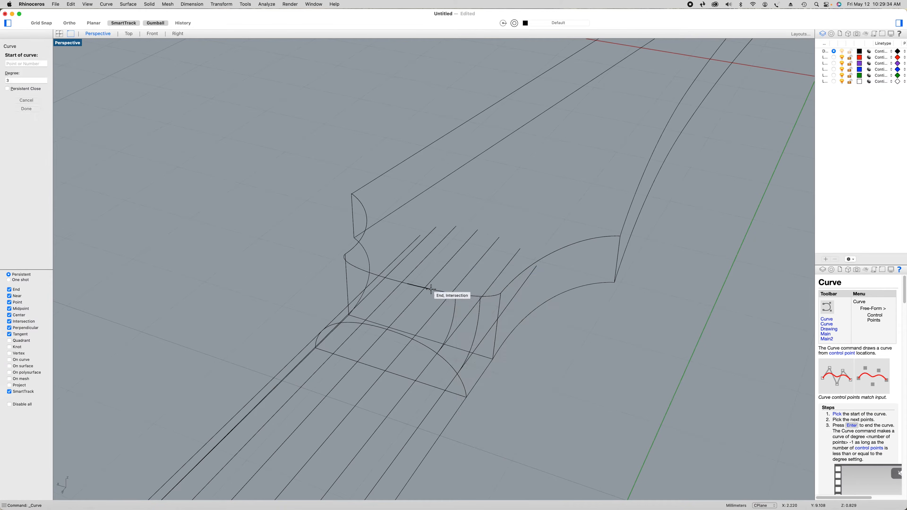
pyautogui.click(430, 289)
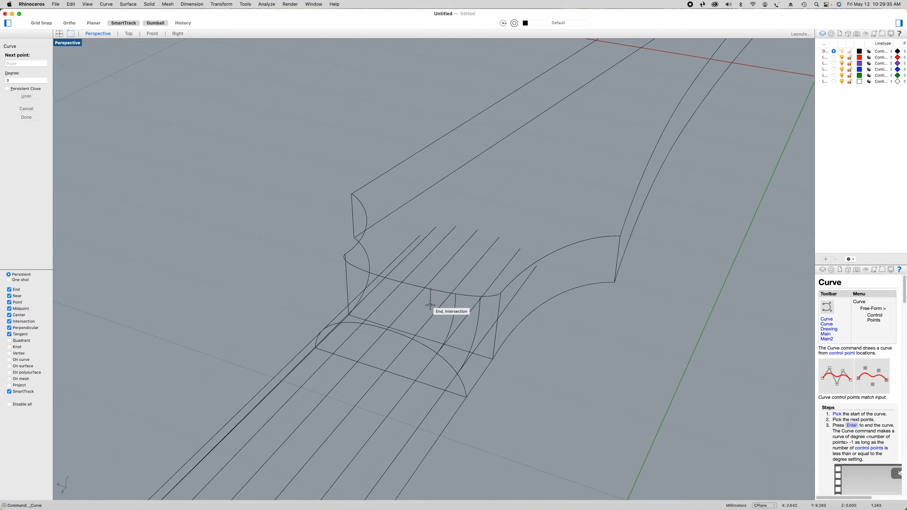
pyautogui.click(429, 319)
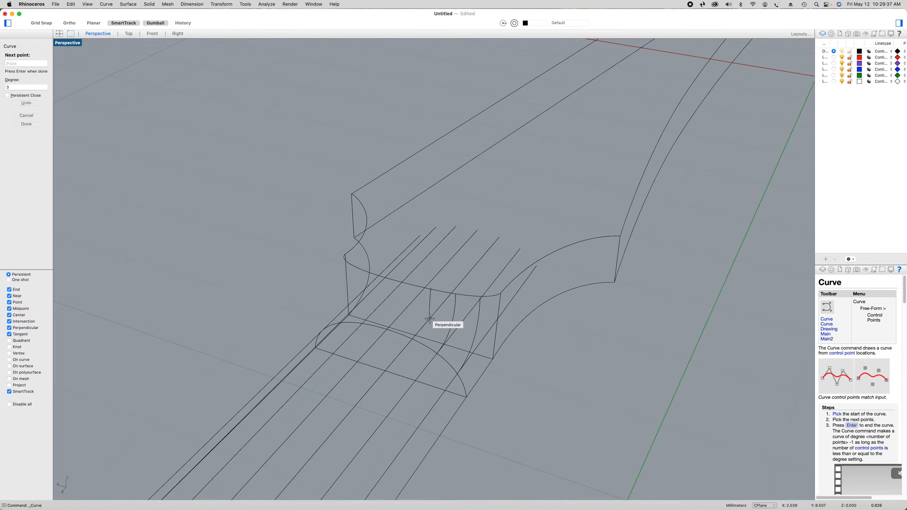
pyautogui.click(412, 339)
pyautogui.press('Return')
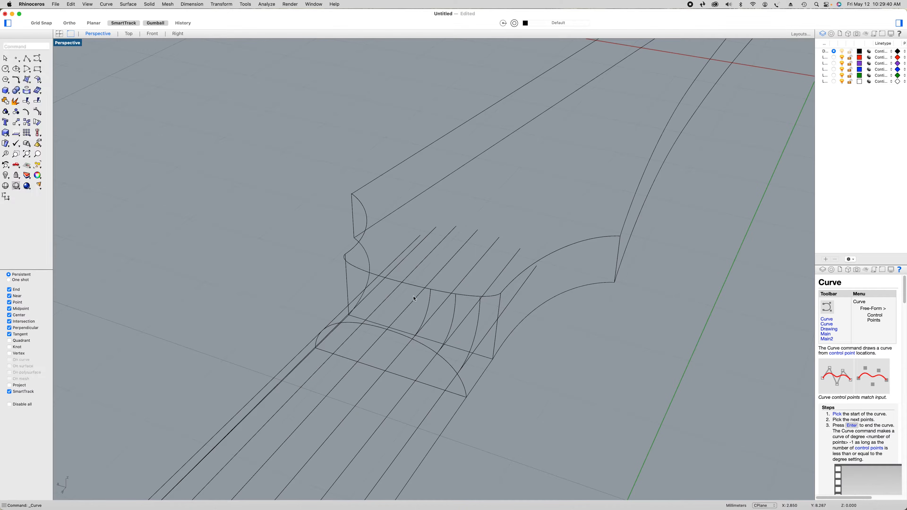
# Draw the transition curve at the middle guide line, from the headstock's upper edge to the neck profile
pyautogui.rightClick(434, 269)
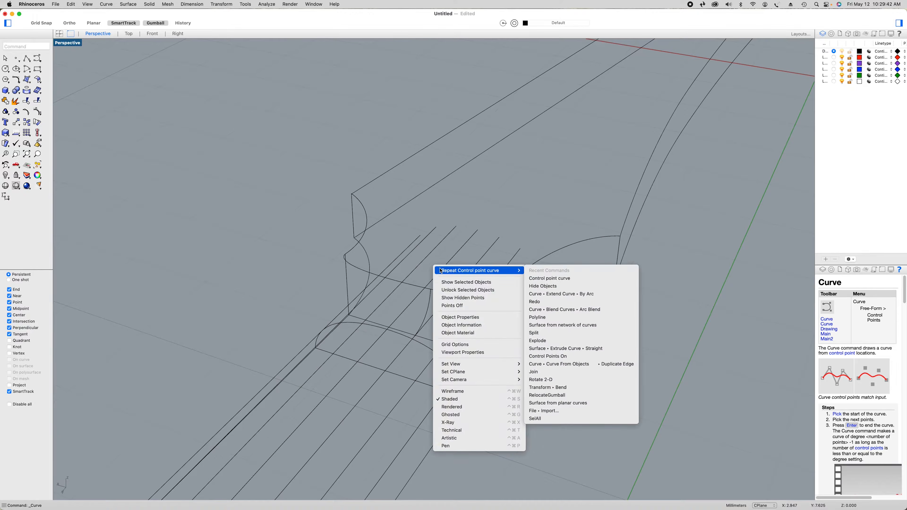
pyautogui.click(437, 268)
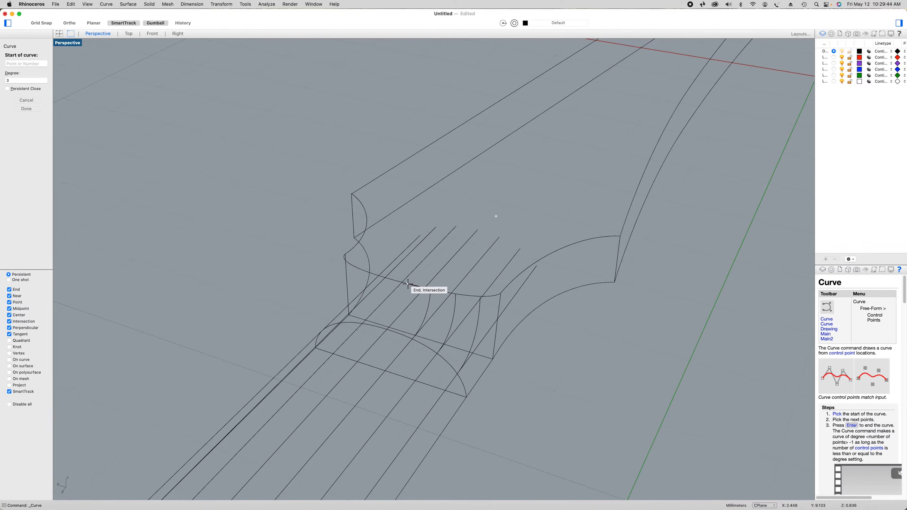
pyautogui.click(408, 284)
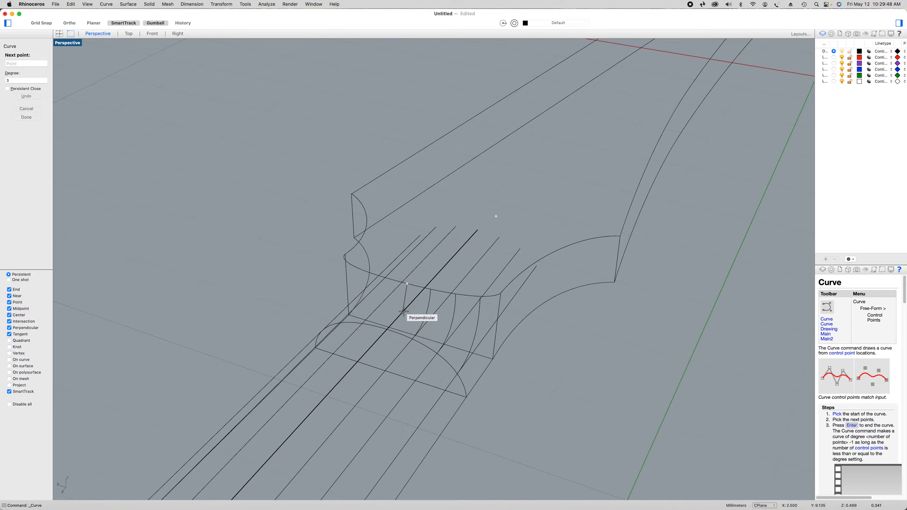
pyautogui.click(403, 311)
pyautogui.click(389, 328)
pyautogui.press('Return')
# Draw the transition curve at the fifth guide line from the green-axis side, bending it through a perpendicular point on that line
pyautogui.moveTo(389, 328); pyautogui.dragTo(461, 365, button='right')
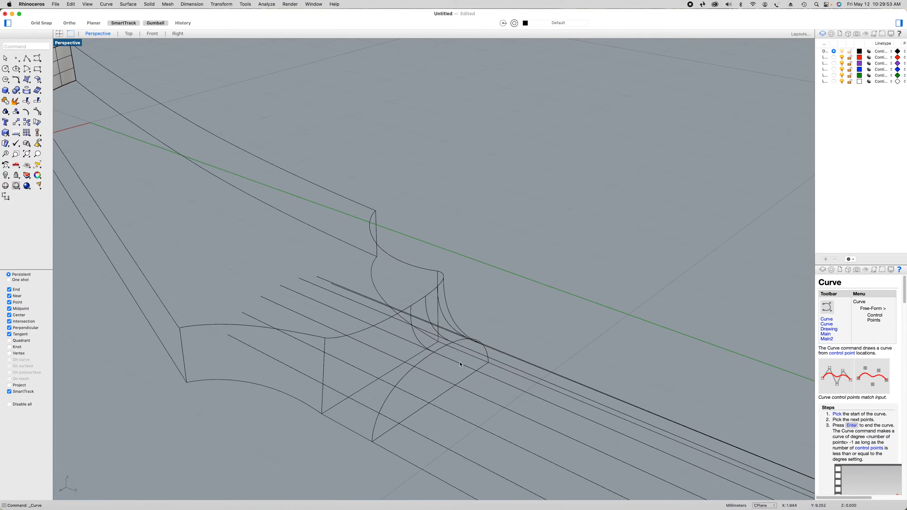
pyautogui.rightClick(518, 302)
pyautogui.click(543, 304)
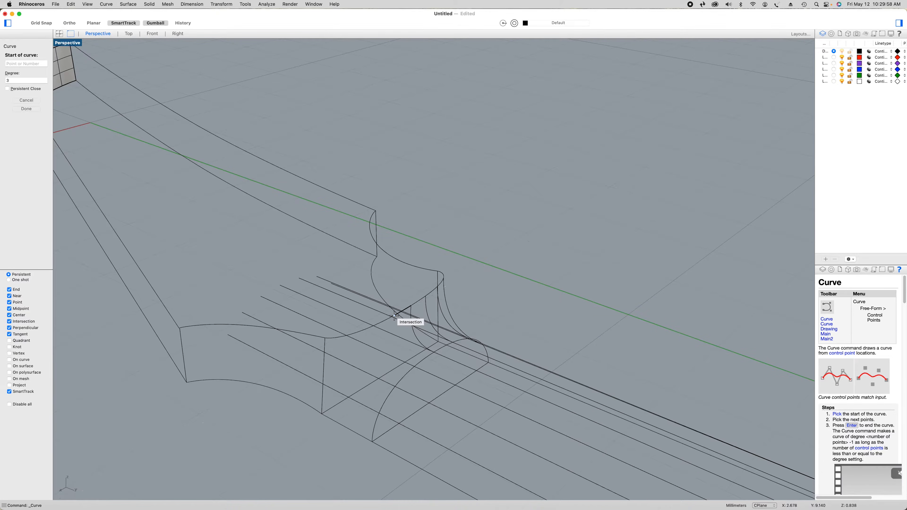
pyautogui.click(394, 316)
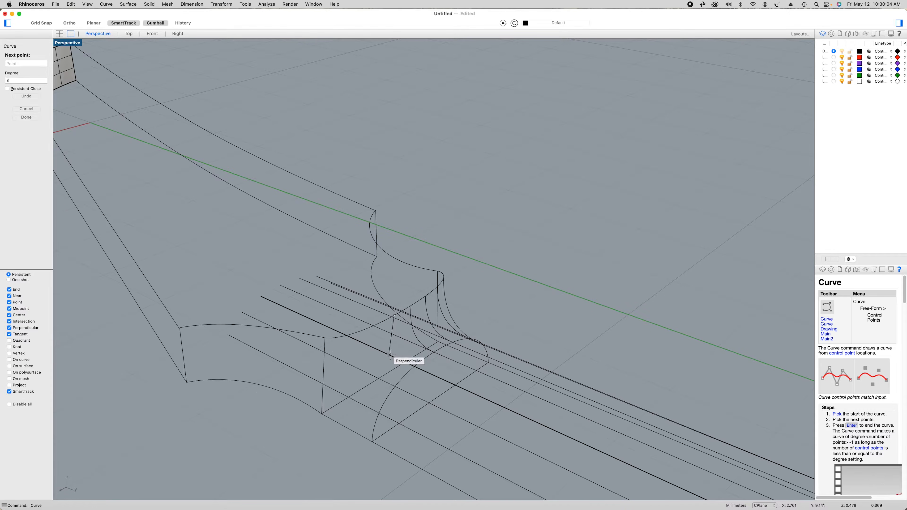
pyautogui.click(390, 355)
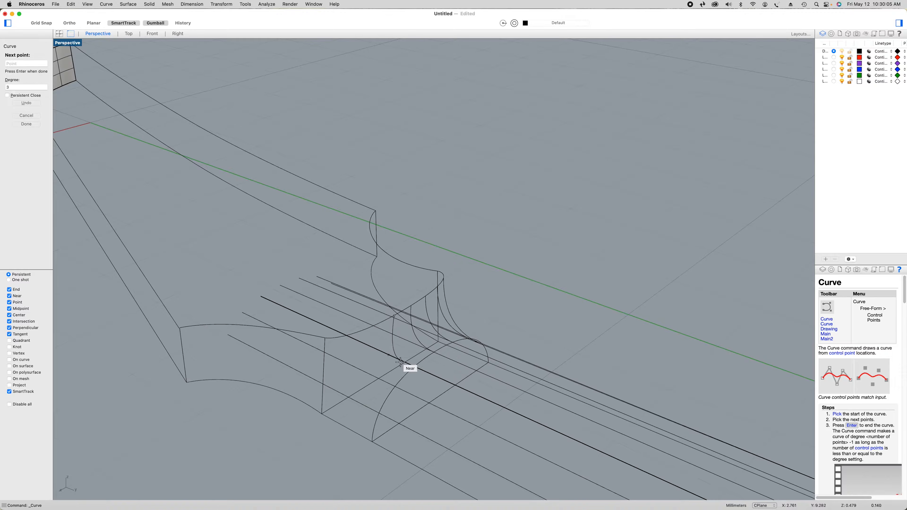
pyautogui.click(414, 365)
pyautogui.press('Return')
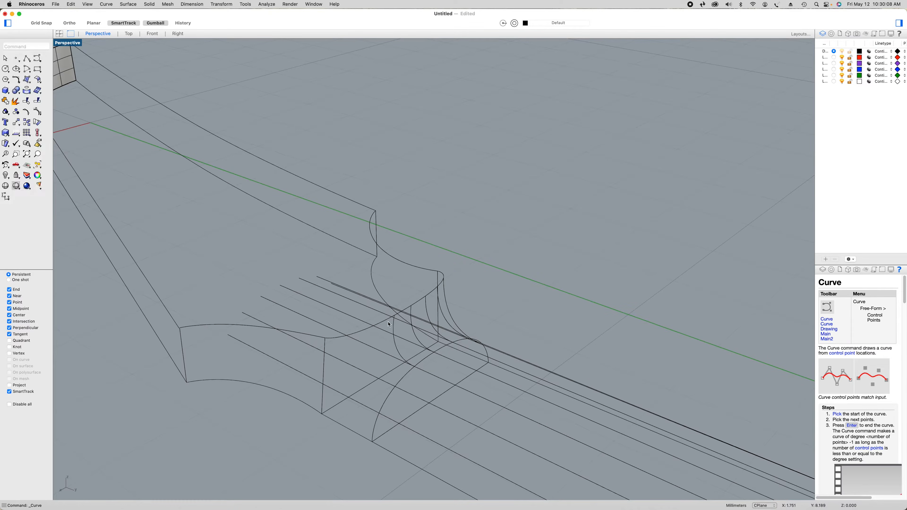
# Draw the transition curve at the sixth guide line from the green-axis side, connecting the headstock edge to the neck profile
pyautogui.rightClick(400, 268)
pyautogui.click(405, 271)
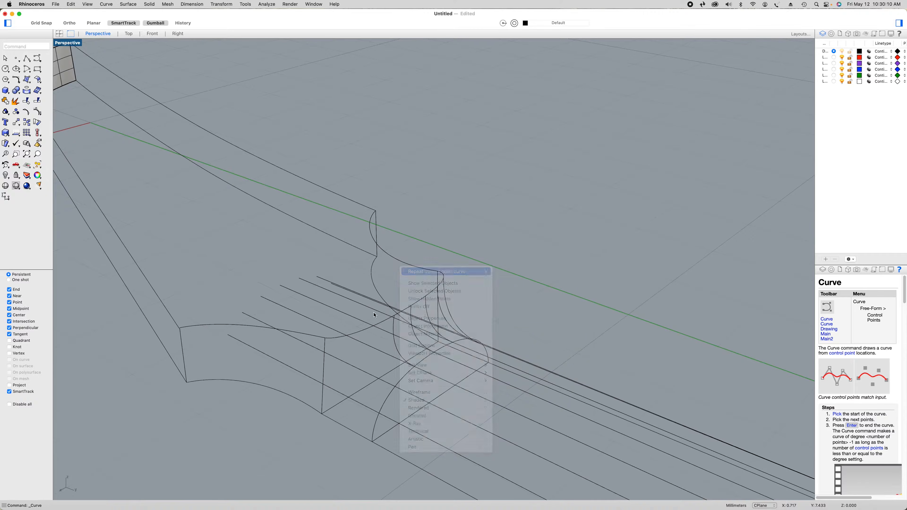
pyautogui.click(375, 325)
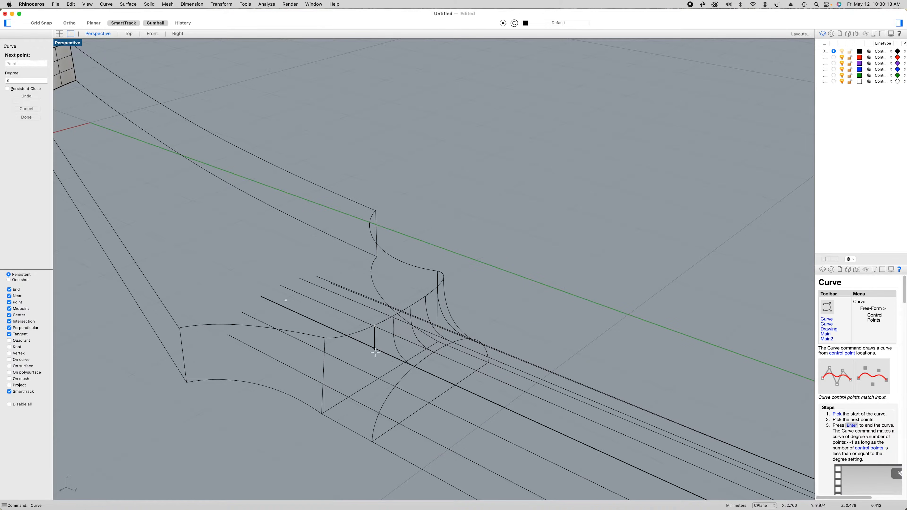
pyautogui.click(368, 373)
pyautogui.click(393, 387)
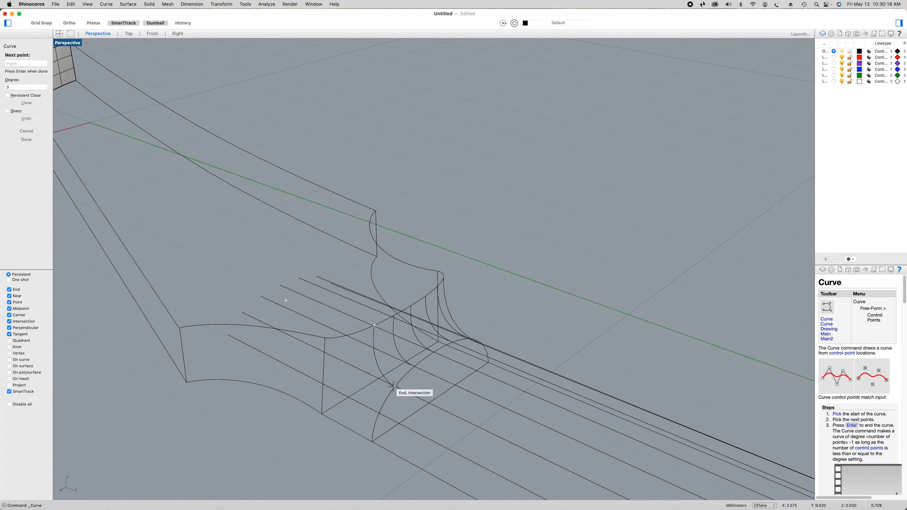
pyautogui.press('Return')
# Draw the transition curve at the guide line farthest from the green axis, from the headstock edge to the neck profile
pyautogui.rightClick(349, 262)
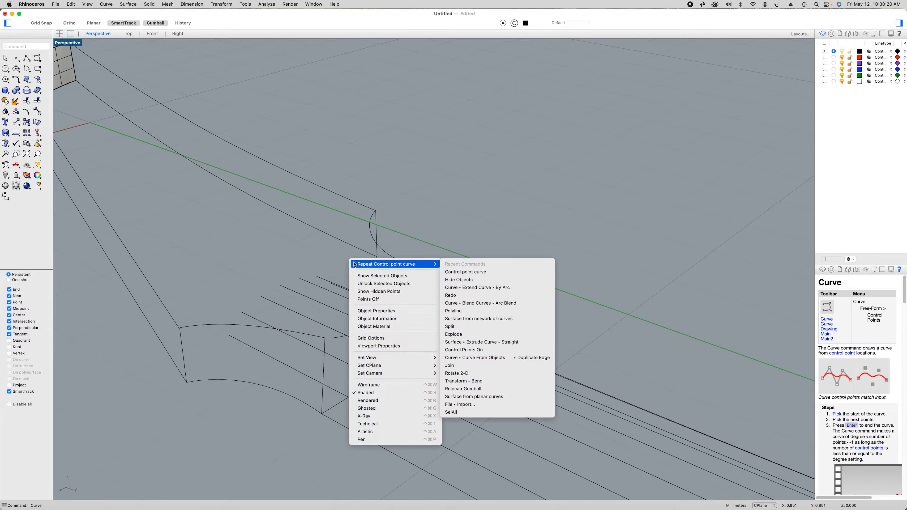
pyautogui.click(354, 263)
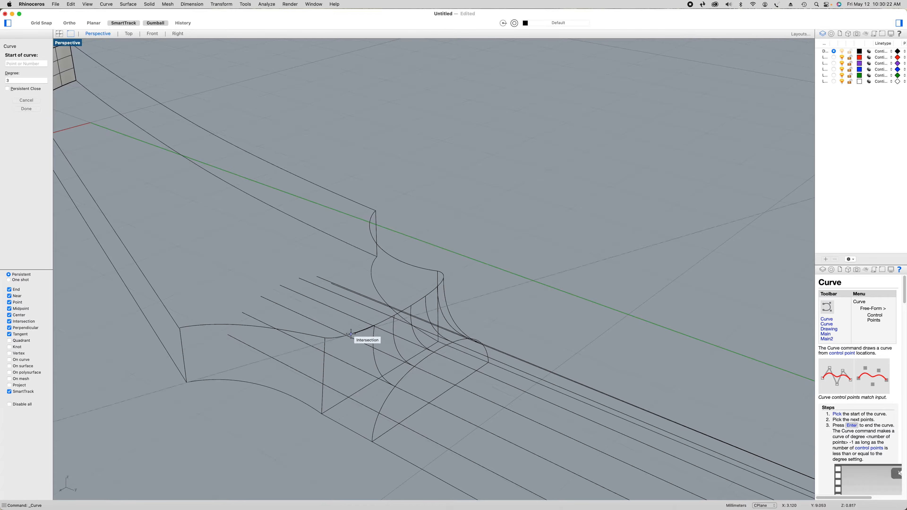
pyautogui.click(351, 334)
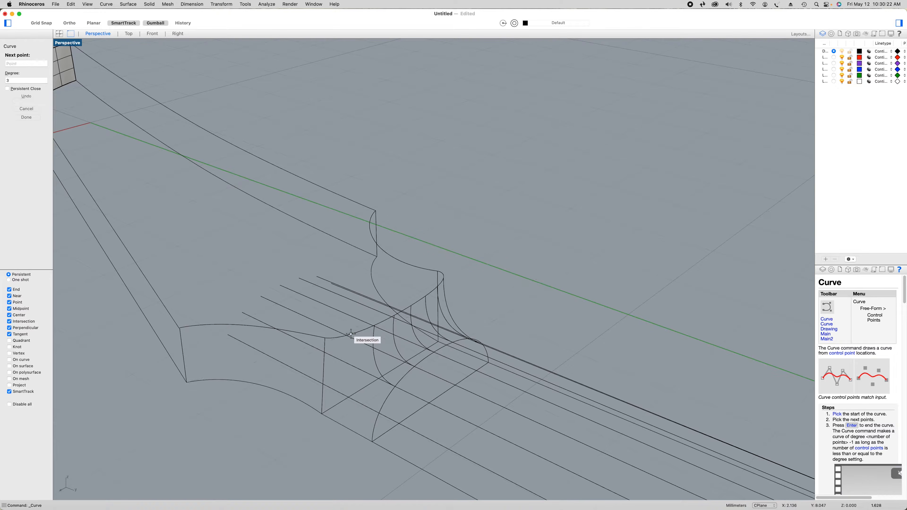
pyautogui.click(344, 396)
pyautogui.click(378, 413)
pyautogui.press('Return')
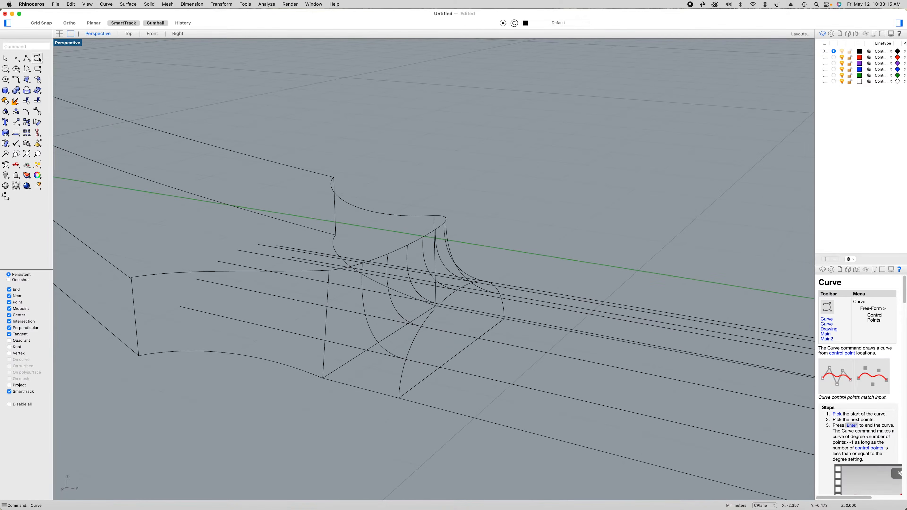
# Draw a control point curve from the headstock's upper corner away from the green axis through its lower corner to the neck profile's end
pyautogui.click(38, 59)
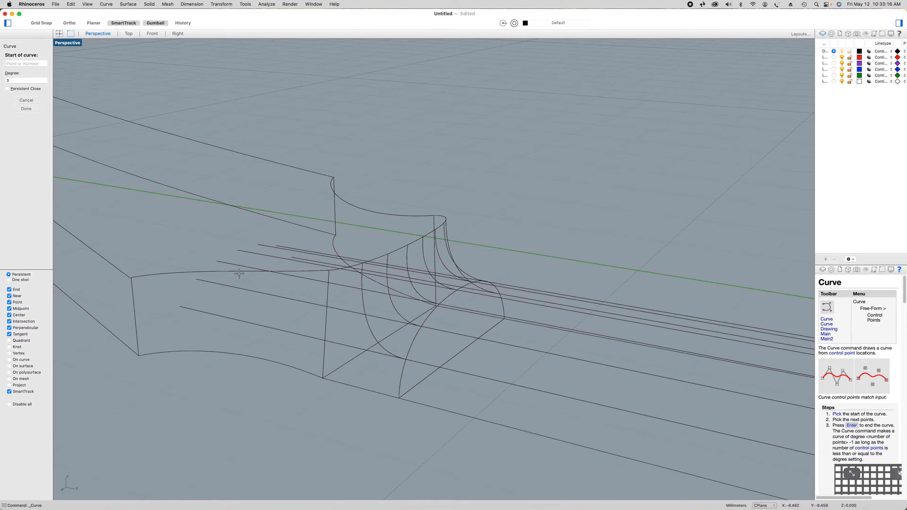
pyautogui.click(329, 269)
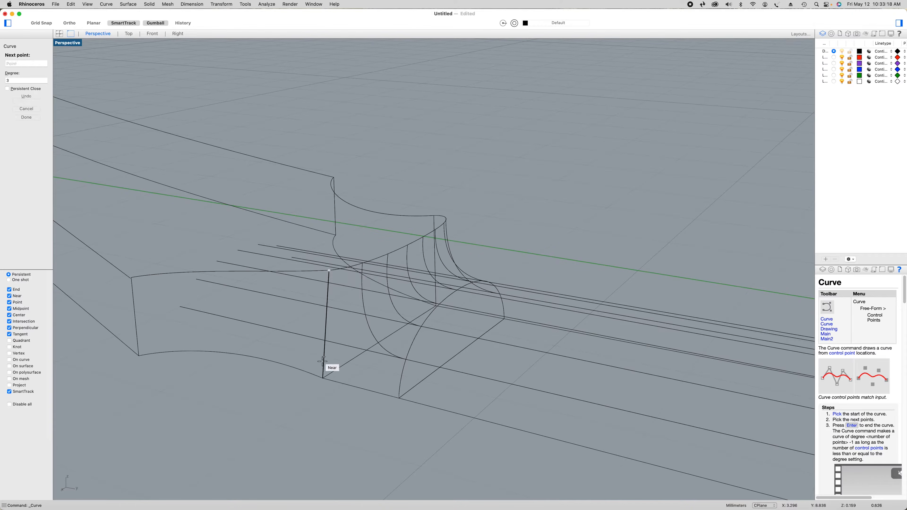
pyautogui.click(322, 378)
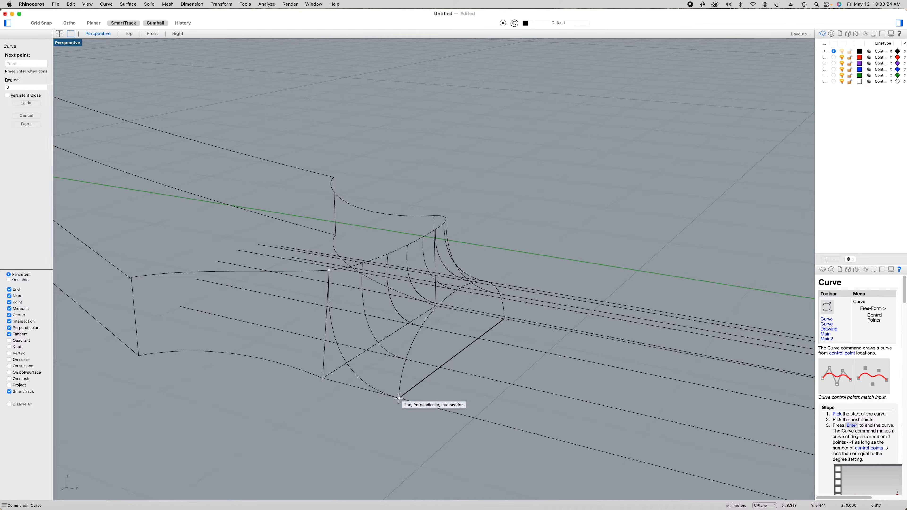
pyautogui.click(398, 398)
pyautogui.press('Return')
# Draw a control point curve from the headstock's upper corner on the green-axis side through its lower corner to the neck profile's end
pyautogui.moveTo(506, 393); pyautogui.dragTo(461, 390, button='right')
pyautogui.rightClick(589, 397)
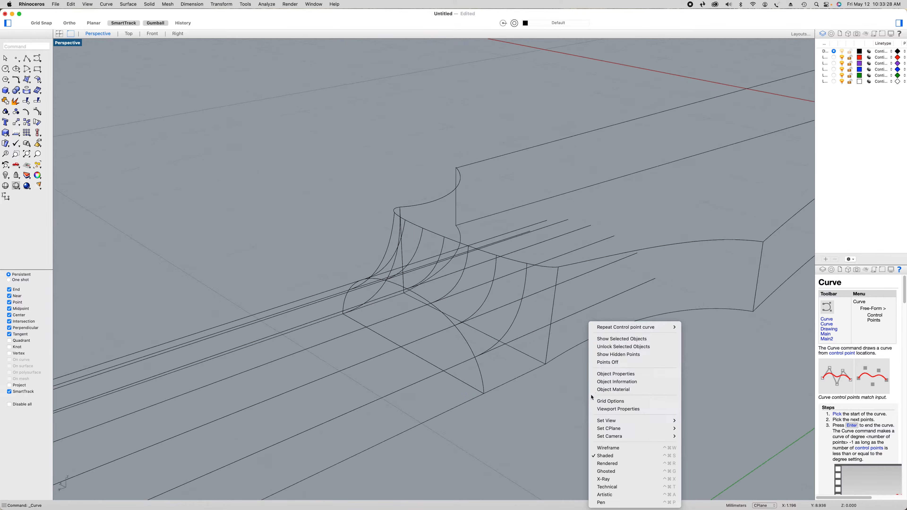
pyautogui.click(626, 330)
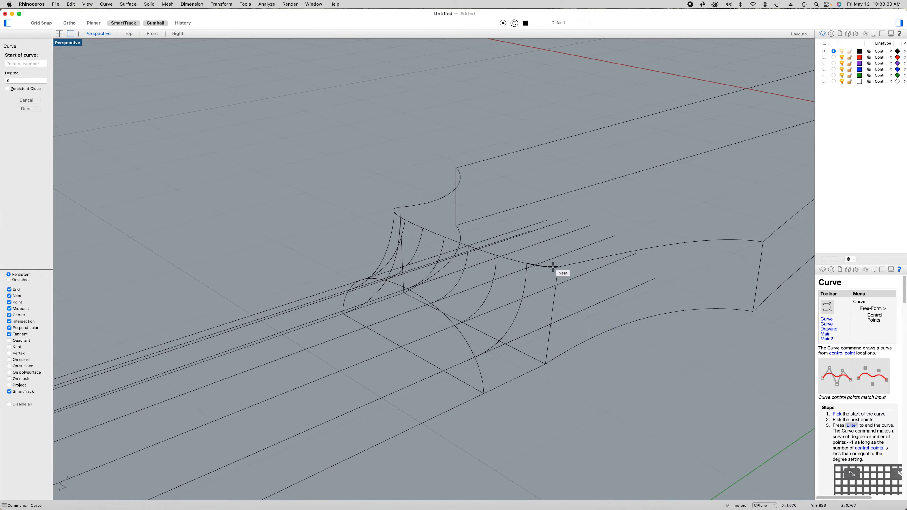
pyautogui.click(559, 267)
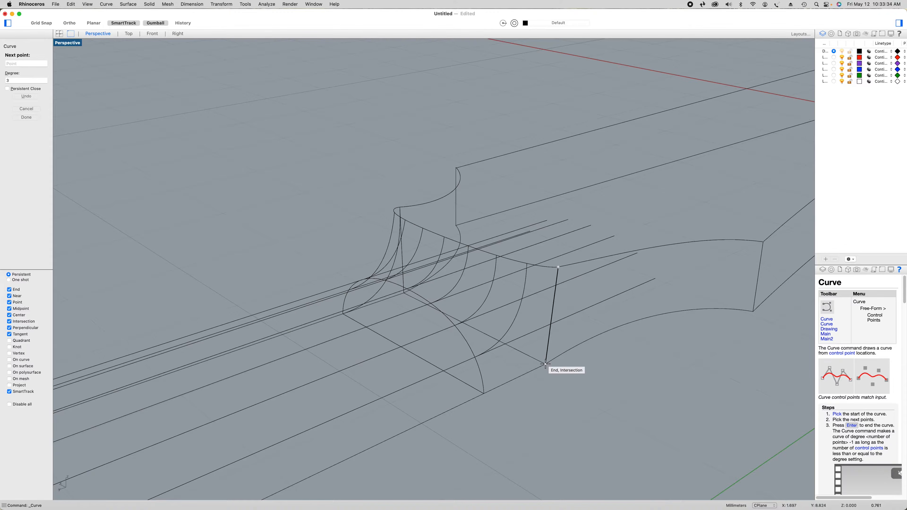
pyautogui.click(546, 364)
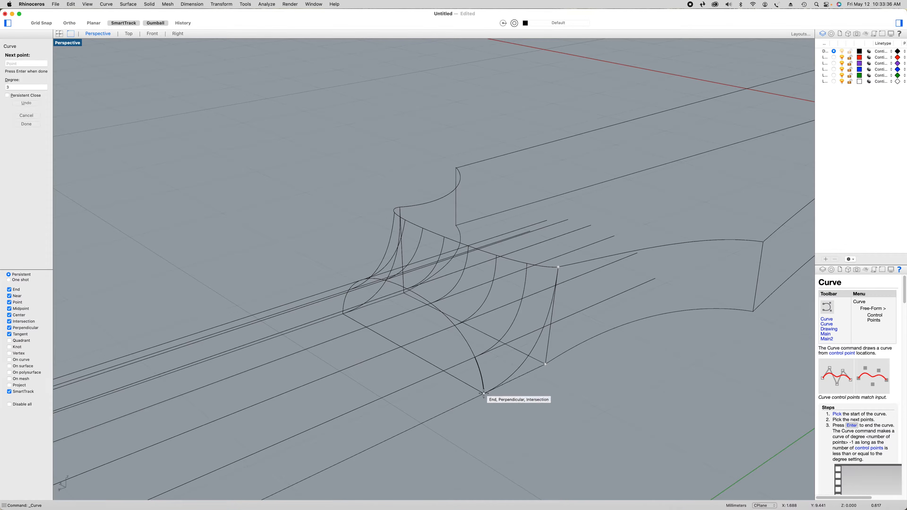
pyautogui.click(484, 394)
pyautogui.press('Return')
# Join all the curve segments along the headstock's upper front edge into one curve
pyautogui.moveTo(504, 403); pyautogui.dragTo(527, 400, button='right')
pyautogui.click(539, 282)
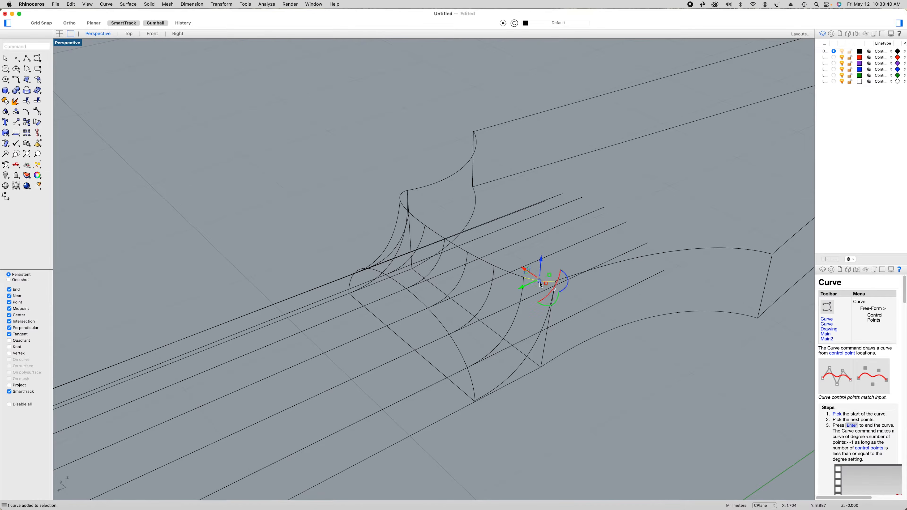
pyautogui.keyDown('shift'); pyautogui.click(515, 278); pyautogui.keyUp('shift')
pyautogui.keyDown('shift'); pyautogui.click(486, 262); pyautogui.keyUp('shift')
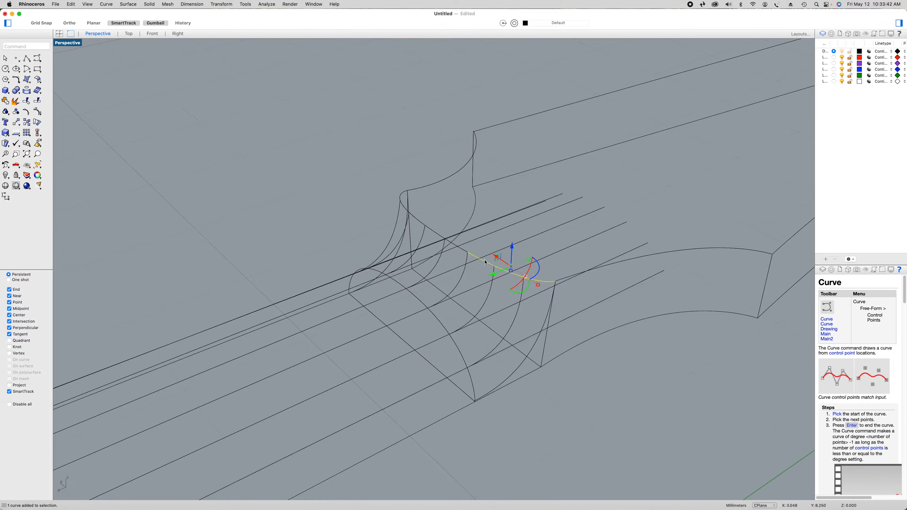
pyautogui.keyDown('shift'); pyautogui.click(463, 249); pyautogui.keyUp('shift')
pyautogui.keyDown('shift'); pyautogui.click(429, 225); pyautogui.keyUp('shift')
pyautogui.keyDown('shift'); pyautogui.click(405, 209); pyautogui.keyUp('shift')
pyautogui.keyDown('shift'); pyautogui.click(404, 196); pyautogui.keyUp('shift')
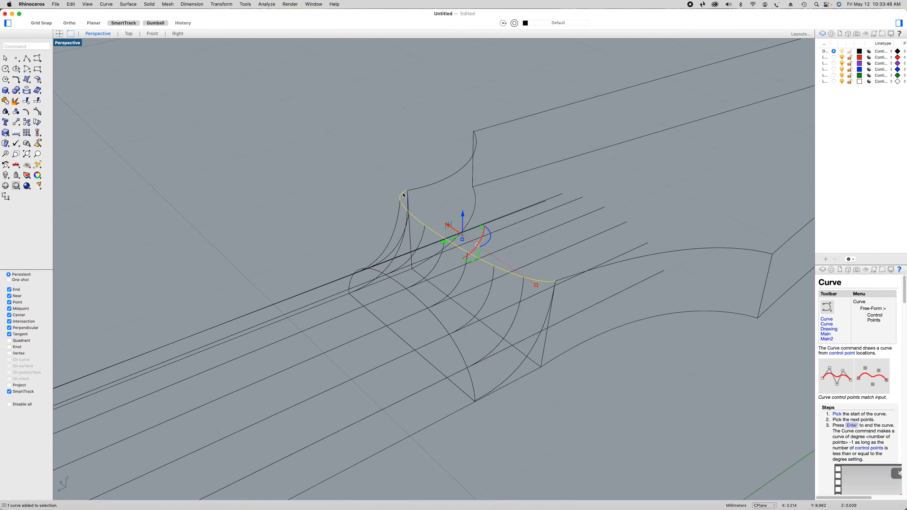
pyautogui.click(5, 100)
pyautogui.click(509, 430)
# Create a curve-network surface from the joined headstock edge, the neck profile arc and all transition curves, with Position edge matching
pyautogui.click(474, 386)
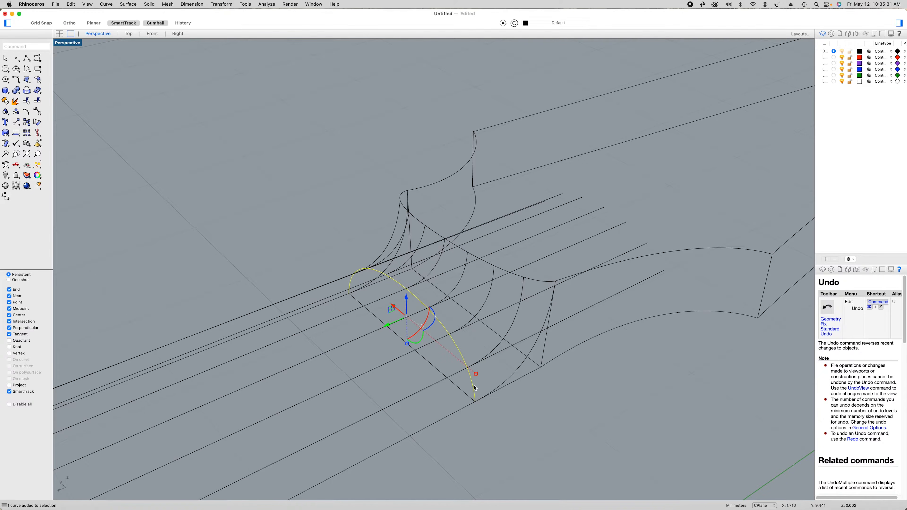
pyautogui.keyDown('shift'); pyautogui.click(539, 282); pyautogui.keyUp('shift')
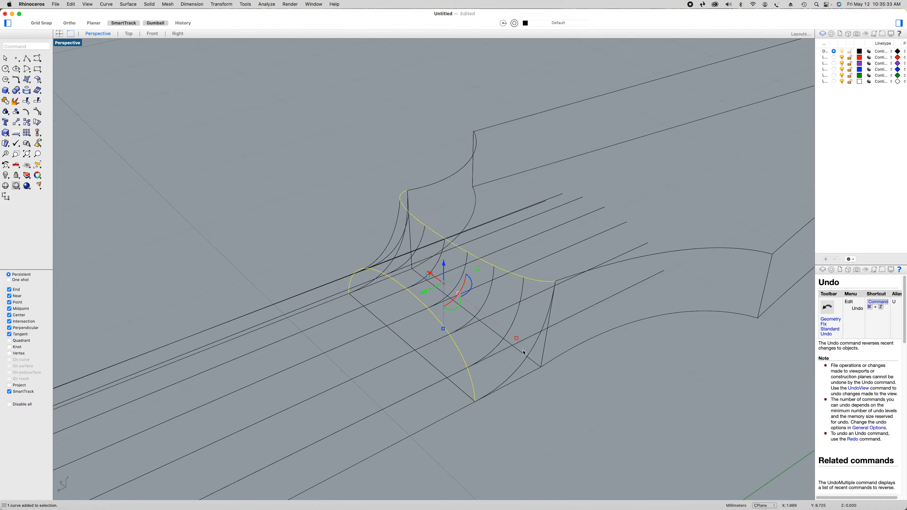
pyautogui.keyDown('shift'); pyautogui.click(520, 370); pyautogui.keyUp('shift')
pyautogui.keyDown('shift'); pyautogui.click(519, 315); pyautogui.keyUp('shift')
pyautogui.keyDown('shift'); pyautogui.click(487, 297); pyautogui.keyUp('shift')
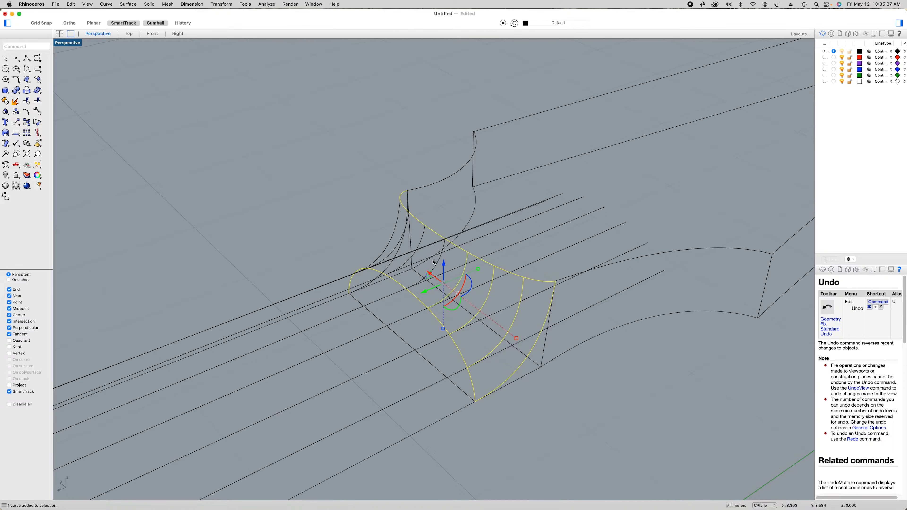
pyautogui.keyDown('shift'); pyautogui.click(389, 267); pyautogui.keyUp('shift')
pyautogui.keyDown('shift'); pyautogui.click(395, 249); pyautogui.keyUp('shift')
pyautogui.keyDown('shift'); pyautogui.click(387, 243); pyautogui.keyUp('shift')
pyautogui.moveTo(409, 341)
pyautogui.mouseDown(button='right')
pyautogui.moveTo(470, 340)
pyautogui.moveTo(423, 343)
pyautogui.mouseUp(button='right')
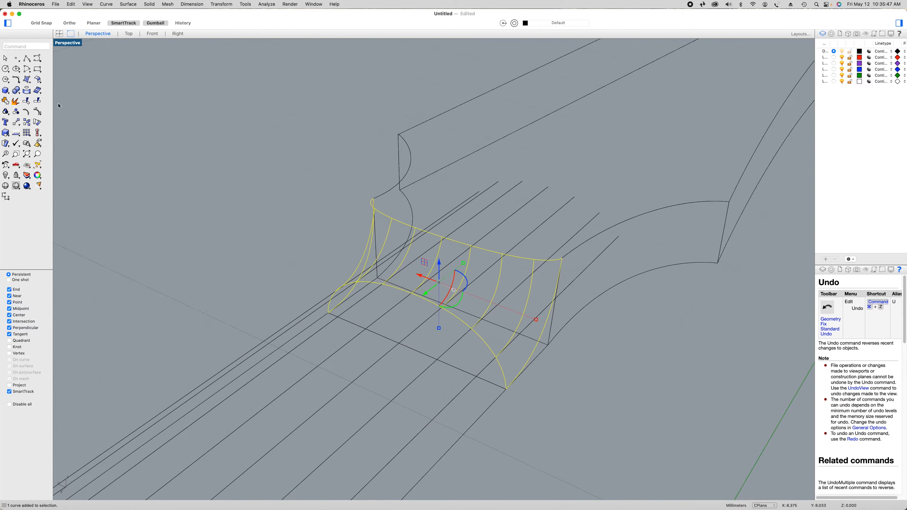
pyautogui.click(27, 79)
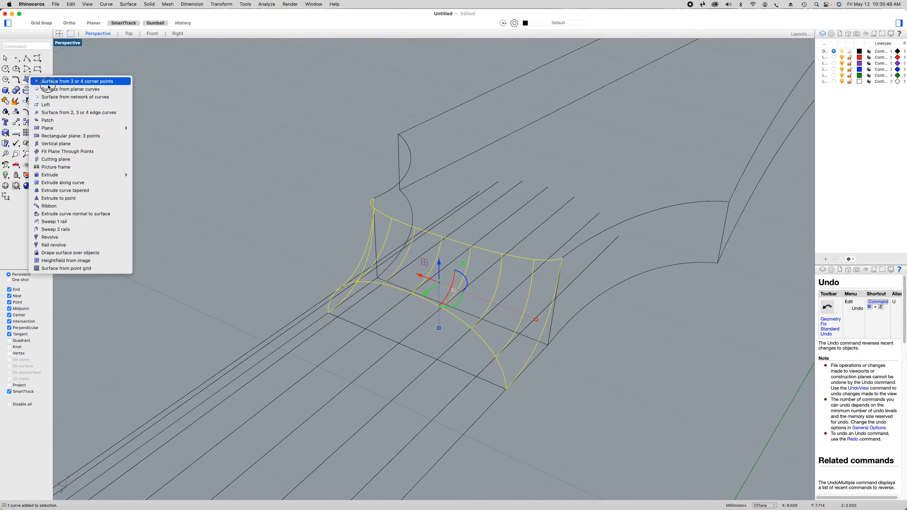
pyautogui.click(69, 97)
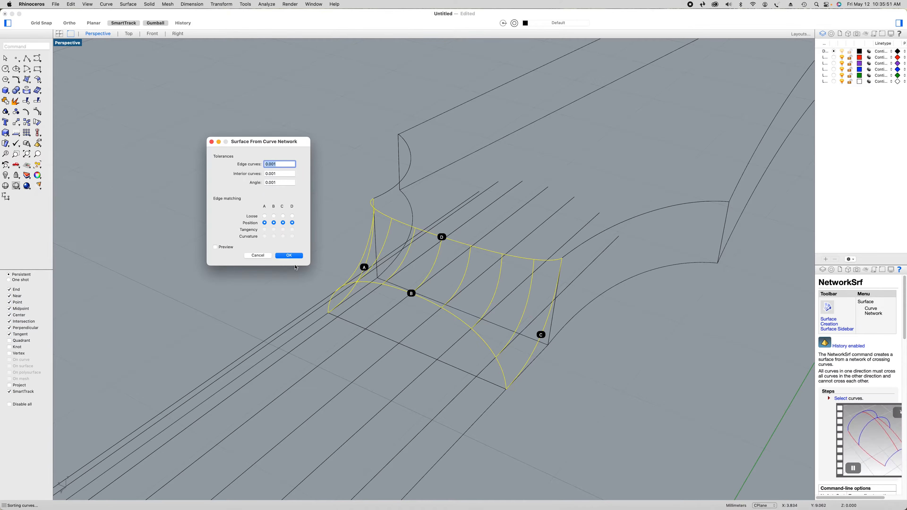
pyautogui.click(289, 256)
# Show all hidden objects so the headstock surfaces appear with the new transition surface
pyautogui.moveTo(284, 245); pyautogui.dragTo(339, 240, button='right')
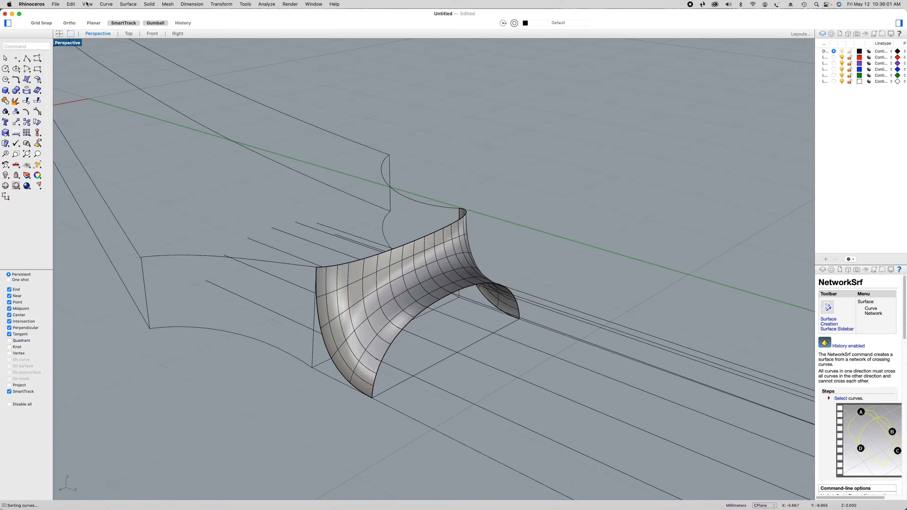
pyautogui.click(71, 4)
pyautogui.moveTo(135, 84)
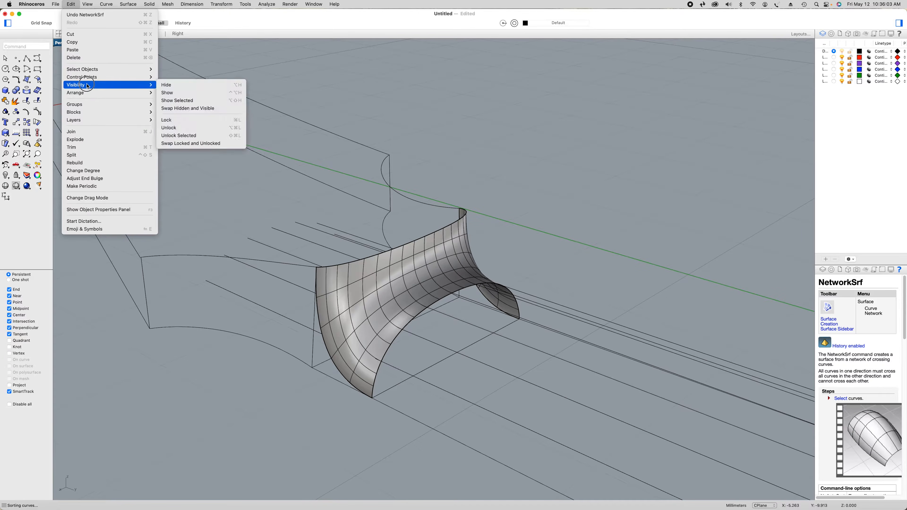
pyautogui.click(177, 93)
pyautogui.scroll(-1, 521, 217)
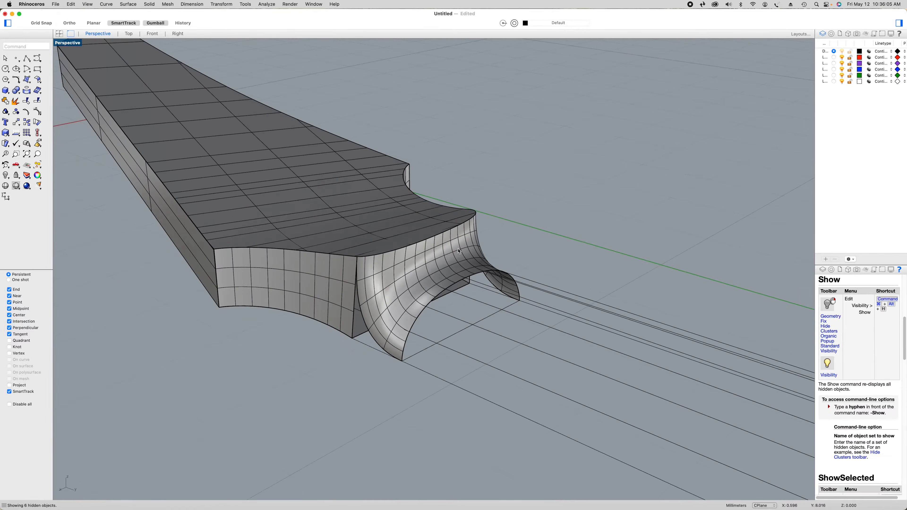
# Fill the triangular side gap away from the green axis with a network surface from the transition curve, bottom line and headstock corner edge
pyautogui.scroll(3, 371, 343)
pyautogui.click(368, 347)
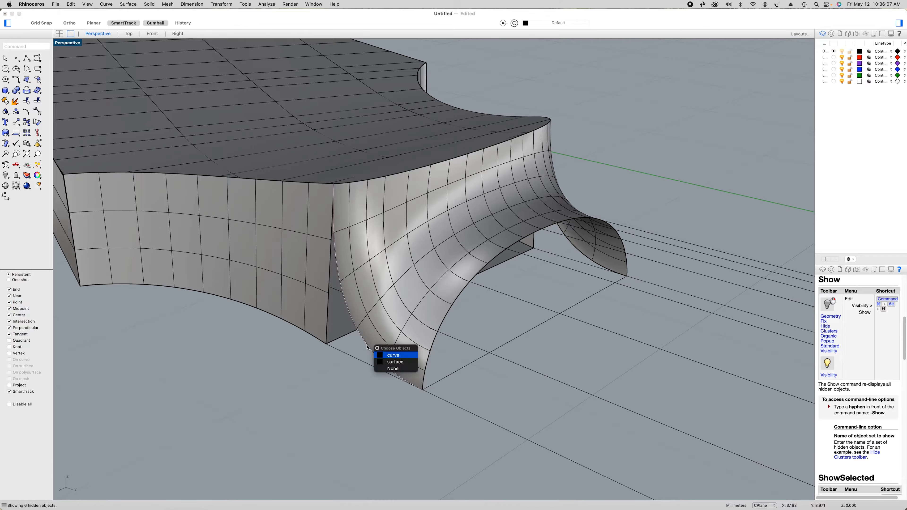
pyautogui.click(386, 358)
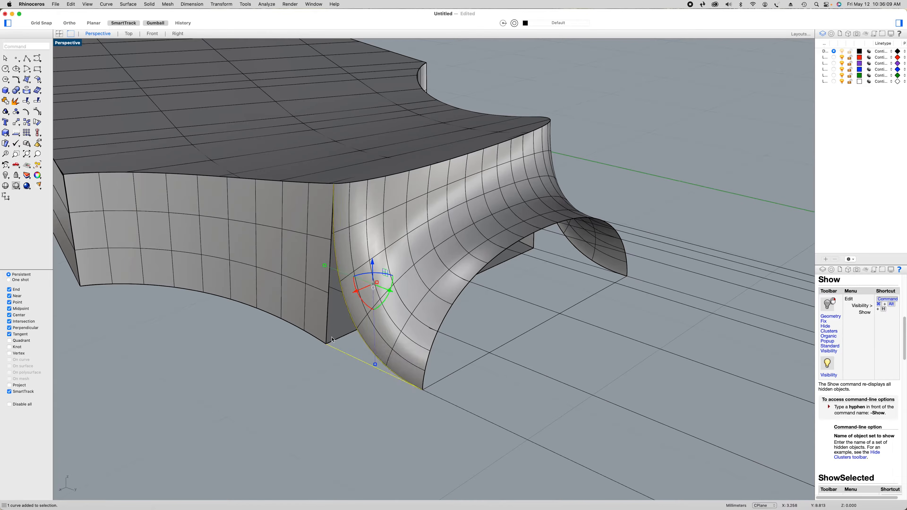
pyautogui.click(344, 336)
pyautogui.click(353, 338)
pyautogui.click(27, 80)
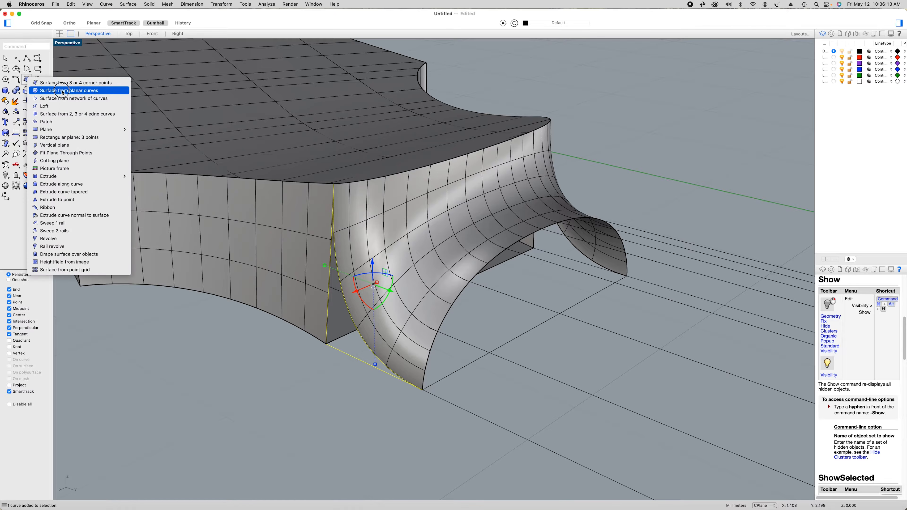
pyautogui.click(65, 102)
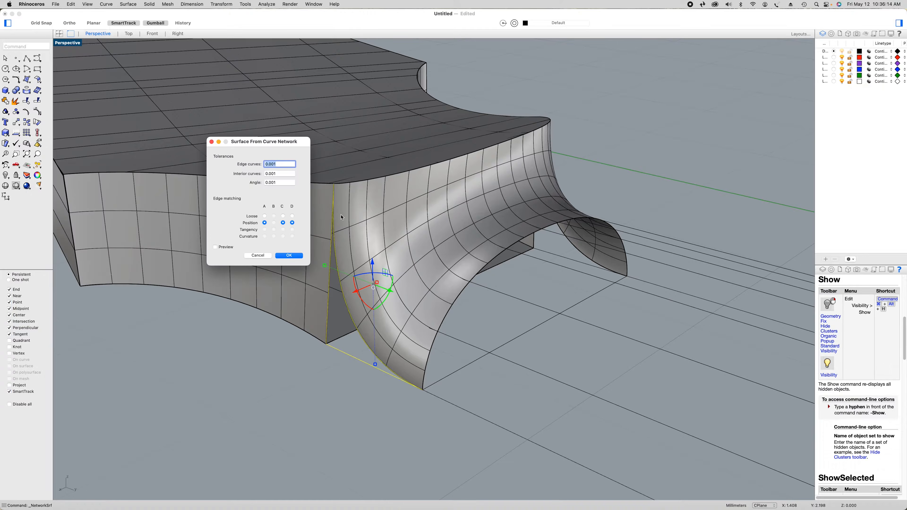
pyautogui.click(287, 256)
# Fill the matching triangular gap on the green-axis side with a network surface from its three boundary curves
pyautogui.moveTo(377, 372); pyautogui.dragTo(316, 371, button='right')
pyautogui.click(600, 393)
pyautogui.keyDown('shift'); pyautogui.click(599, 375); pyautogui.keyUp('shift')
pyautogui.keyDown('shift'); pyautogui.click(647, 358); pyautogui.keyUp('shift')
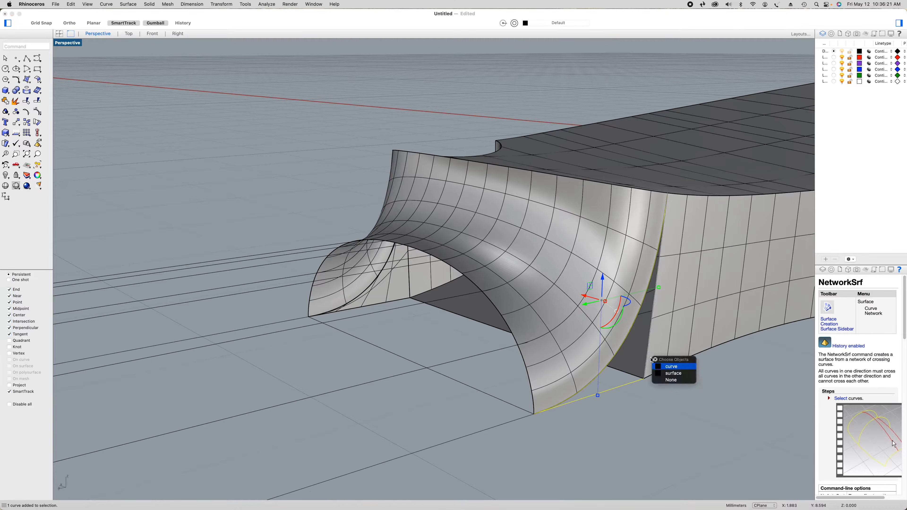
pyautogui.click(673, 372)
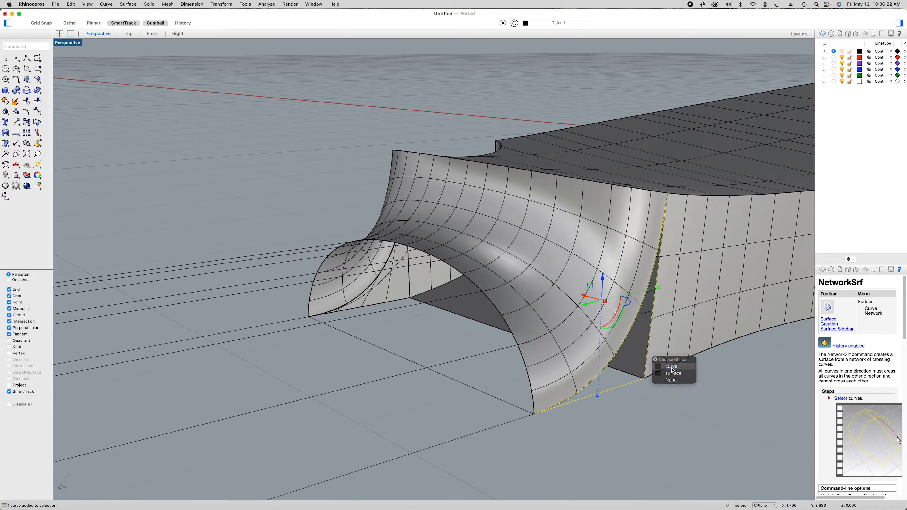
pyautogui.rightClick(290, 154)
pyautogui.click(328, 159)
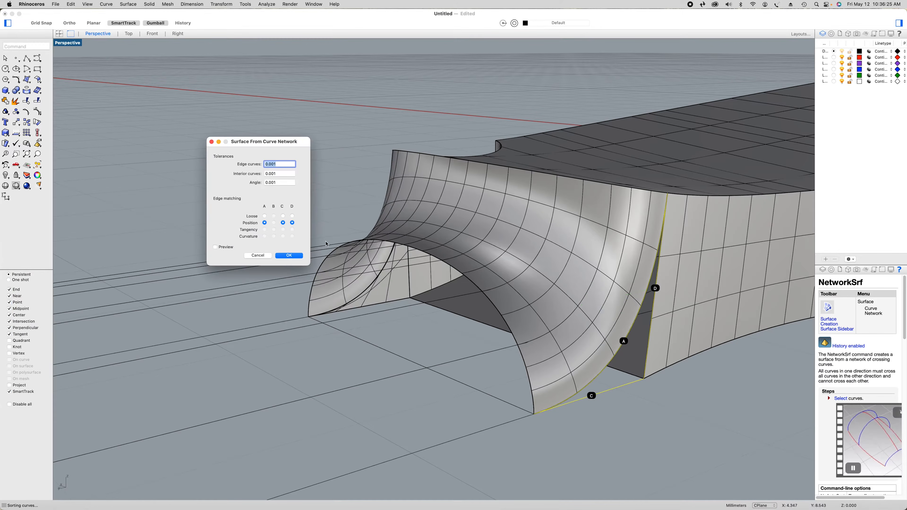
pyautogui.click(284, 256)
pyautogui.click(280, 203)
# Hide the curved transition surface between the headstock and the neck
pyautogui.scroll(-5, 281, 203)
pyautogui.moveTo(281, 205); pyautogui.dragTo(331, 300, button='right')
pyautogui.scroll(-4, 381, 331)
pyautogui.keyDown('shift'); pyautogui.moveTo(387, 333); pyautogui.dragTo(316, 406, button='right'); pyautogui.keyUp('shift')
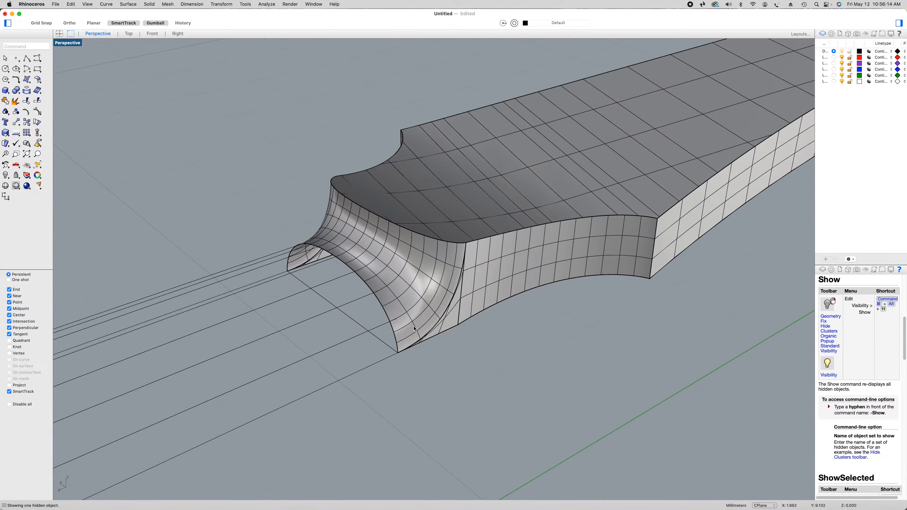
pyautogui.click(415, 329)
pyautogui.rightClick(456, 371)
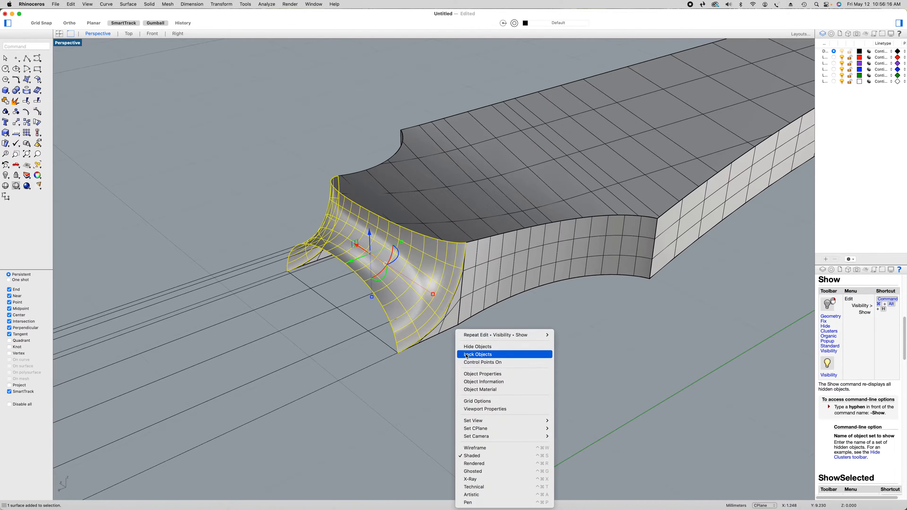
pyautogui.click(466, 346)
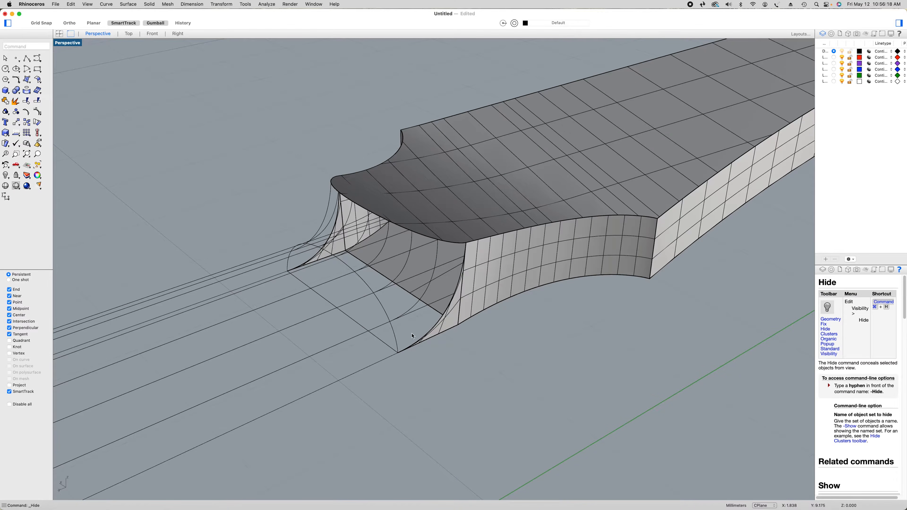
# Split the seven lengthwise guide lines, using the neck profile arc as the cutting object
pyautogui.click(38, 101)
pyautogui.click(325, 351)
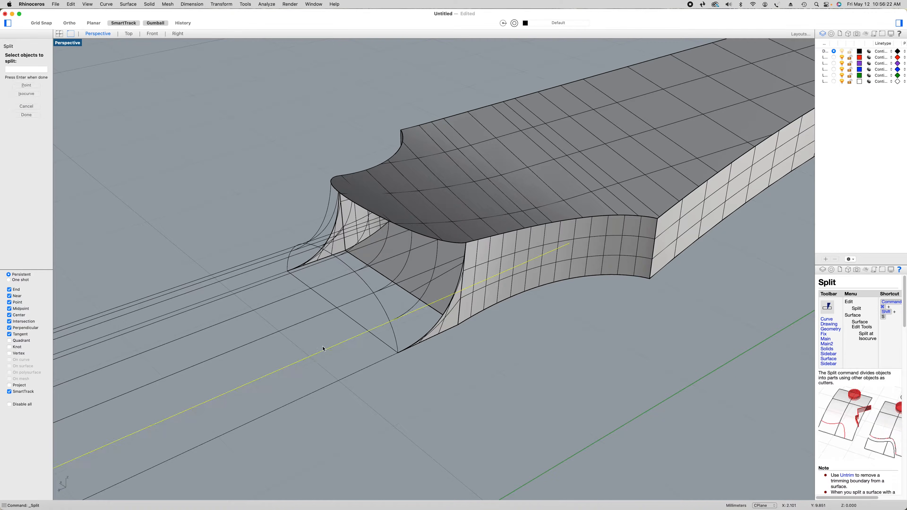
pyautogui.click(300, 316)
pyautogui.moveTo(286, 300); pyautogui.dragTo(346, 347, button='right')
pyautogui.moveTo(306, 322); pyautogui.dragTo(401, 344, button='right')
pyautogui.click(551, 346)
pyautogui.click(525, 366)
pyautogui.click(490, 391)
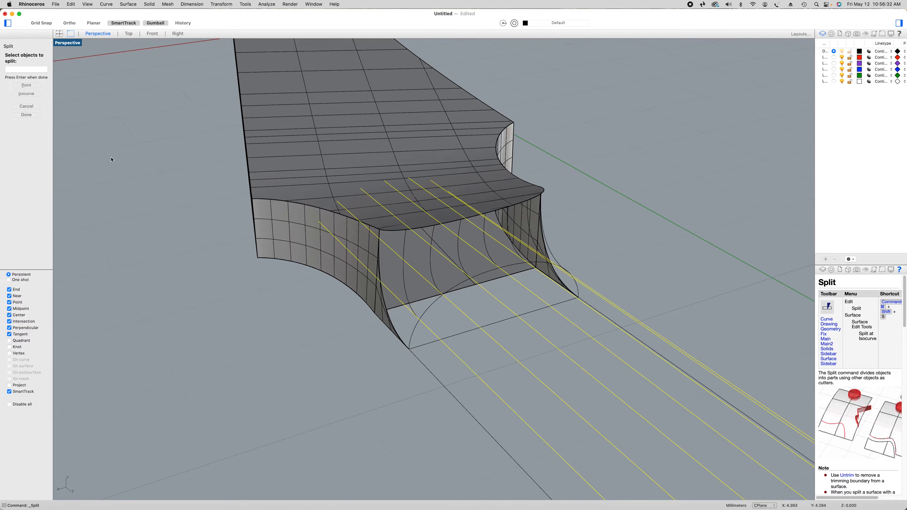
pyautogui.click(32, 112)
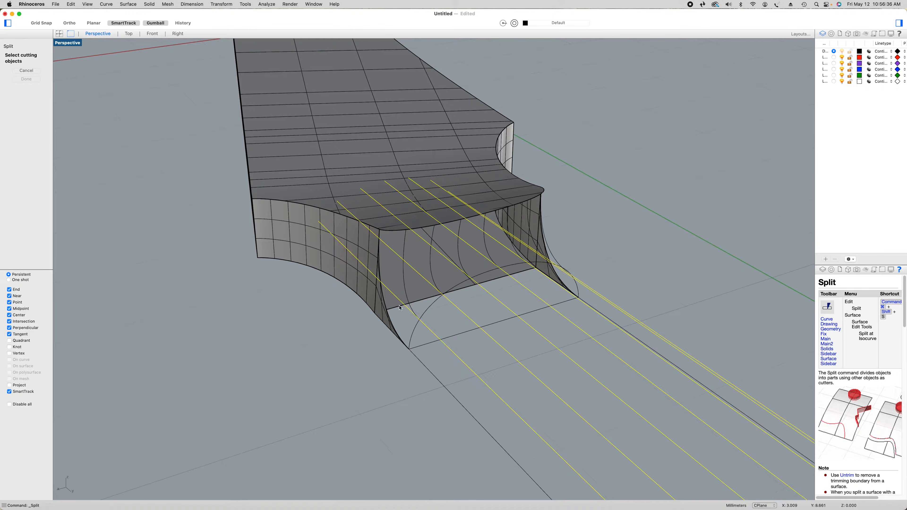
pyautogui.click(413, 339)
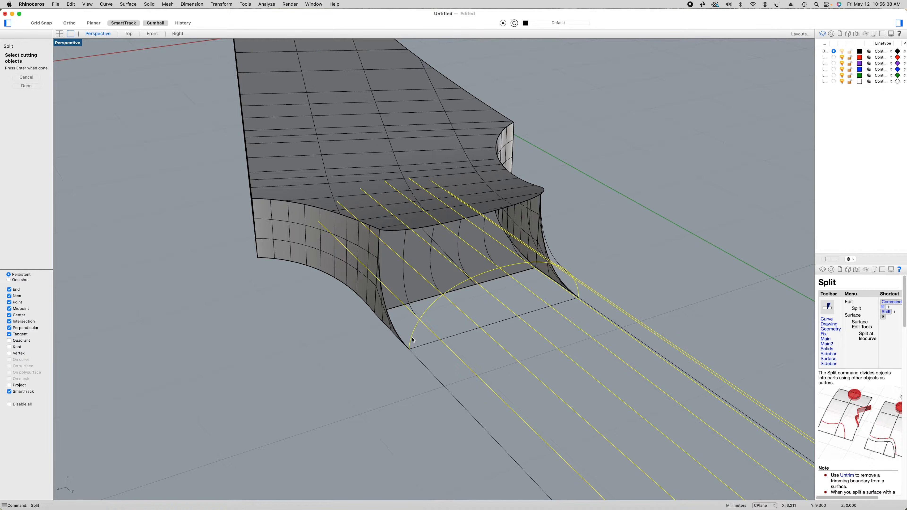
pyautogui.press('Return')
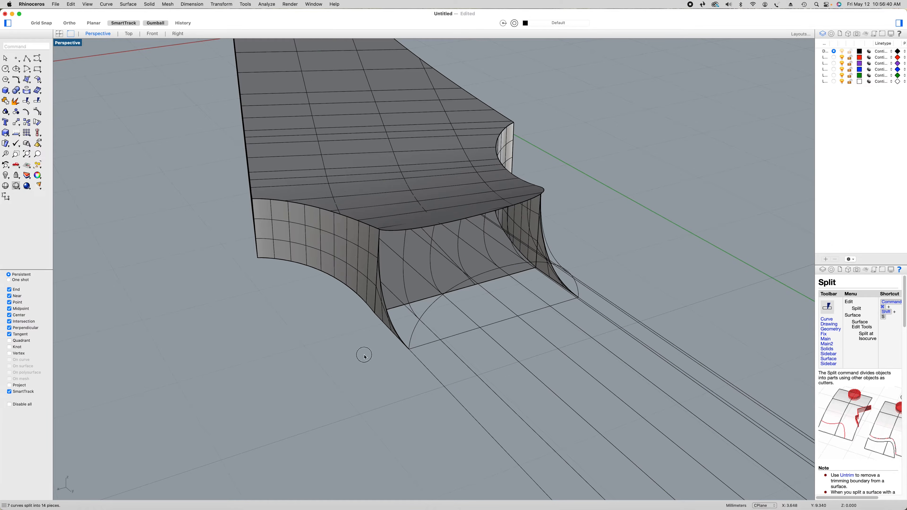
# Delete the split-off guide line pieces that extend from the neck profile arc into the headstock
pyautogui.click(400, 301)
pyautogui.press('Delete')
pyautogui.click(450, 259)
pyautogui.press('Delete')
pyautogui.moveTo(523, 301); pyautogui.dragTo(483, 303, button='right')
pyautogui.click(400, 260)
pyautogui.press('Delete')
pyautogui.click(423, 280)
pyautogui.press('Delete')
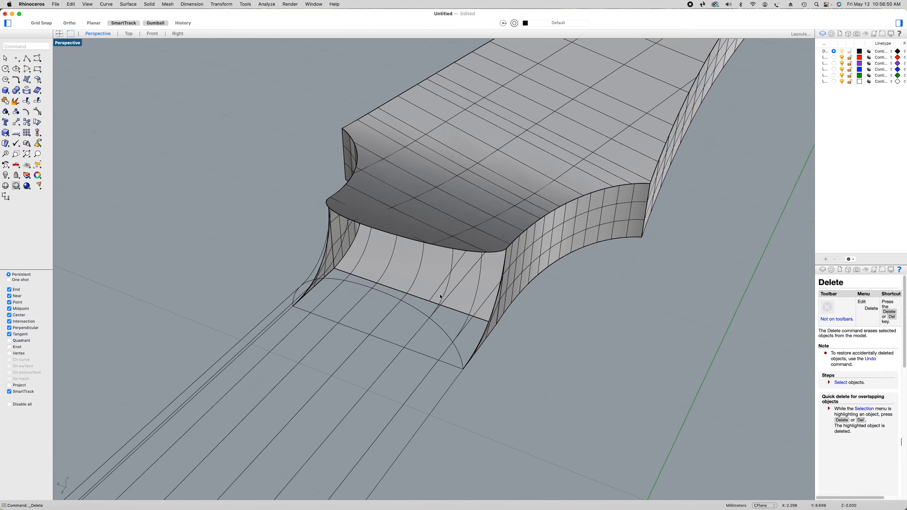
pyautogui.click(453, 296)
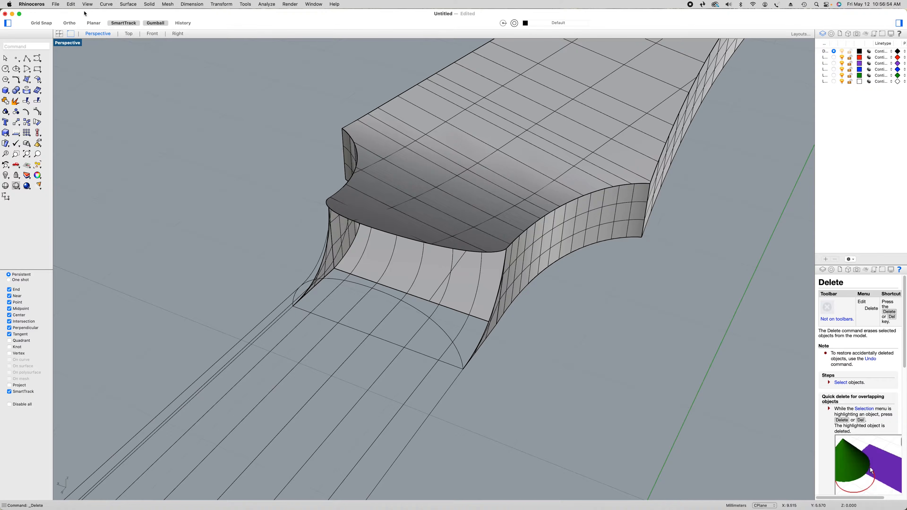
# Show the hidden transition surface again
pyautogui.click(71, 4)
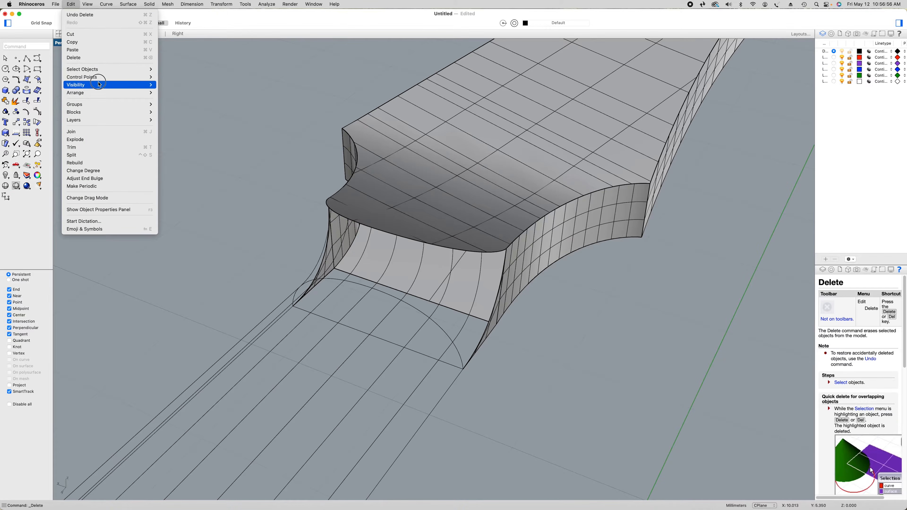
pyautogui.moveTo(118, 85)
pyautogui.click(183, 93)
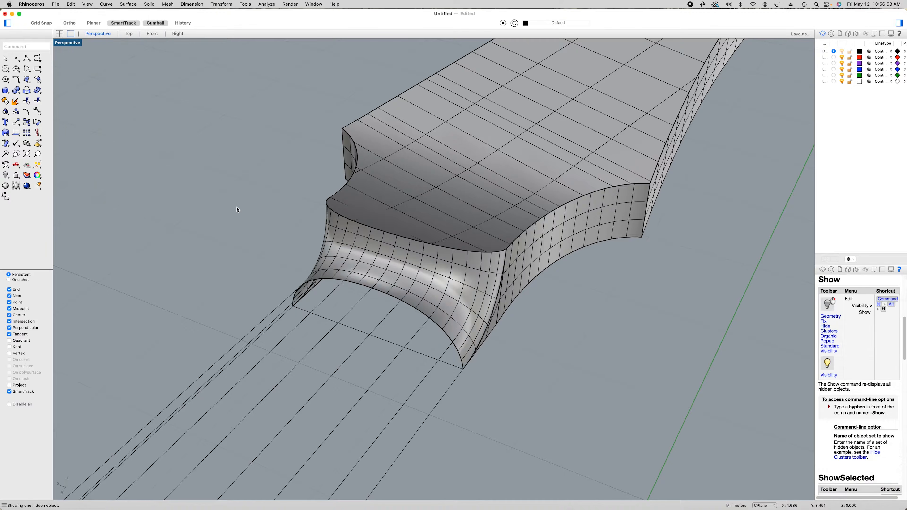
# Hide the headstock solid and the flat and curved side surfaces around the headstock-to-neck joint, keeping the curves shown
pyautogui.scroll(-7, 237, 210)
pyautogui.keyDown('shift'); pyautogui.moveTo(237, 209); pyautogui.dragTo(360, 202, button='right'); pyautogui.keyUp('shift')
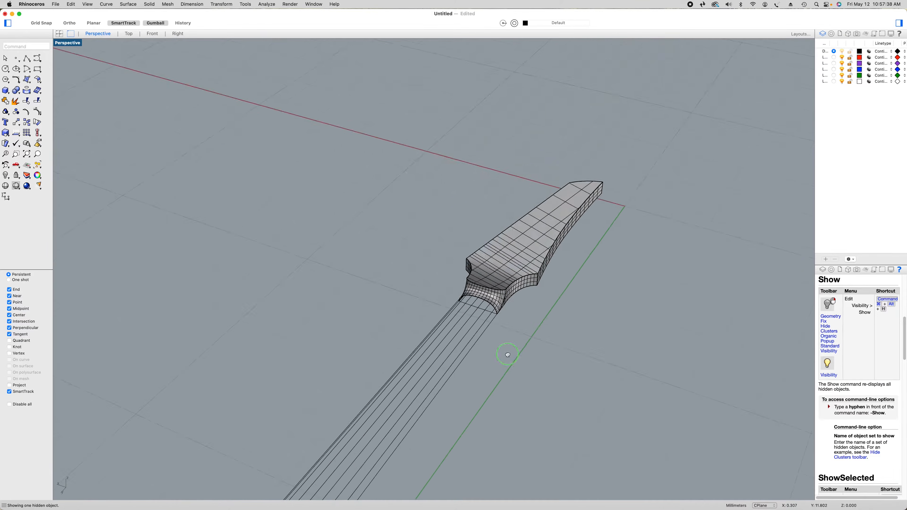
pyautogui.moveTo(508, 354); pyautogui.dragTo(219, 146, button='right')
pyautogui.scroll(5, 219, 146)
pyautogui.moveTo(389, 196); pyautogui.dragTo(387, 198, button='right')
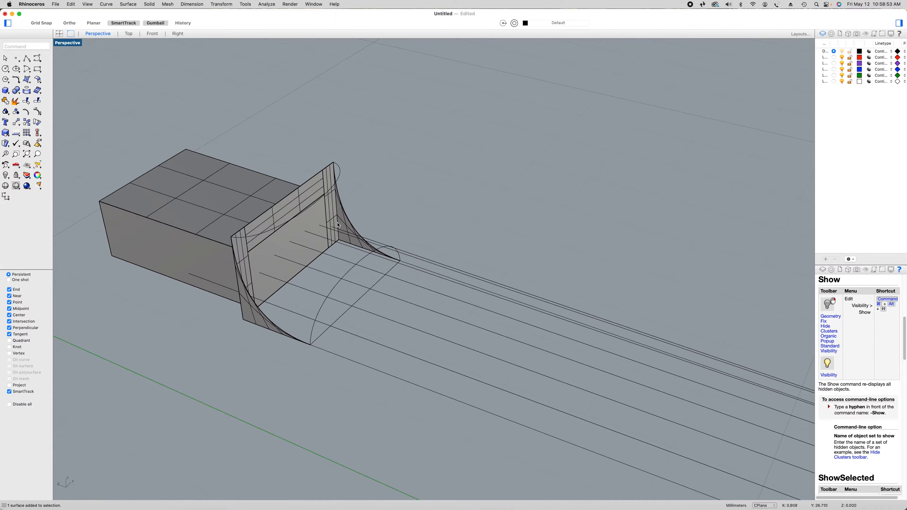
pyautogui.click(346, 226)
pyautogui.keyDown('shift'); pyautogui.click(328, 212); pyautogui.keyUp('shift')
pyautogui.keyDown('shift'); pyautogui.click(298, 202); pyautogui.keyUp('shift')
pyautogui.keyDown('shift'); pyautogui.click(231, 276); pyautogui.keyUp('shift')
pyautogui.keyDown('shift'); pyautogui.click(245, 314); pyautogui.keyUp('shift')
pyautogui.keyDown('shift'); pyautogui.click(258, 323); pyautogui.keyUp('shift')
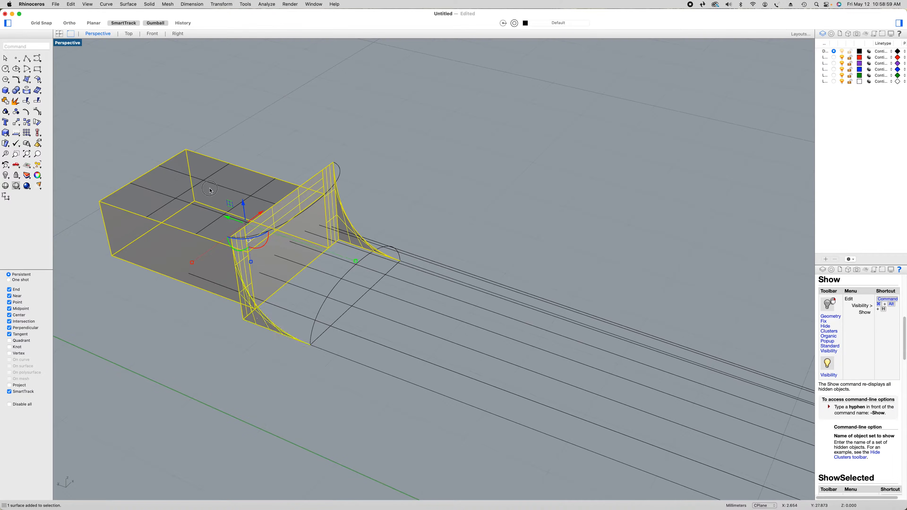
pyautogui.rightClick(264, 132)
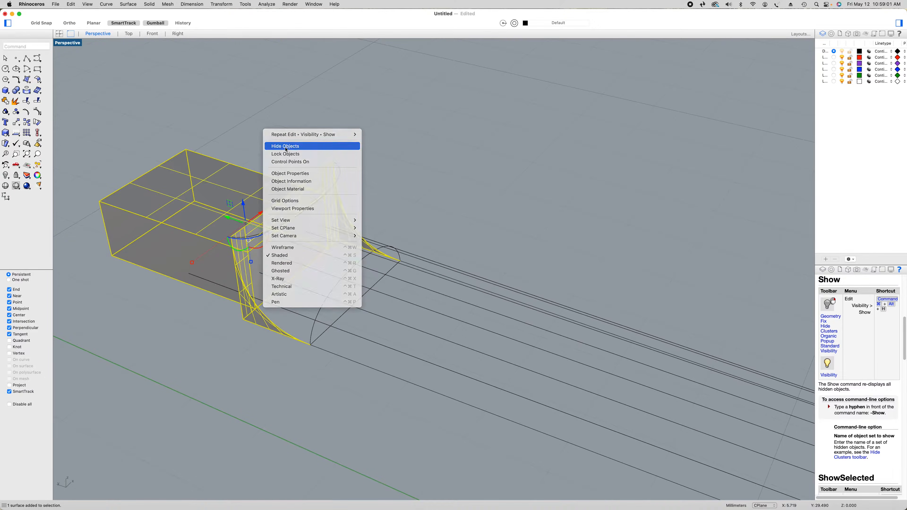
pyautogui.click(281, 146)
# Draw a degree 3 control point curve from the headstock arc to the neck profile arc, with its middle point on the first outer guide line
pyautogui.moveTo(414, 204); pyautogui.dragTo(335, 211, button='right')
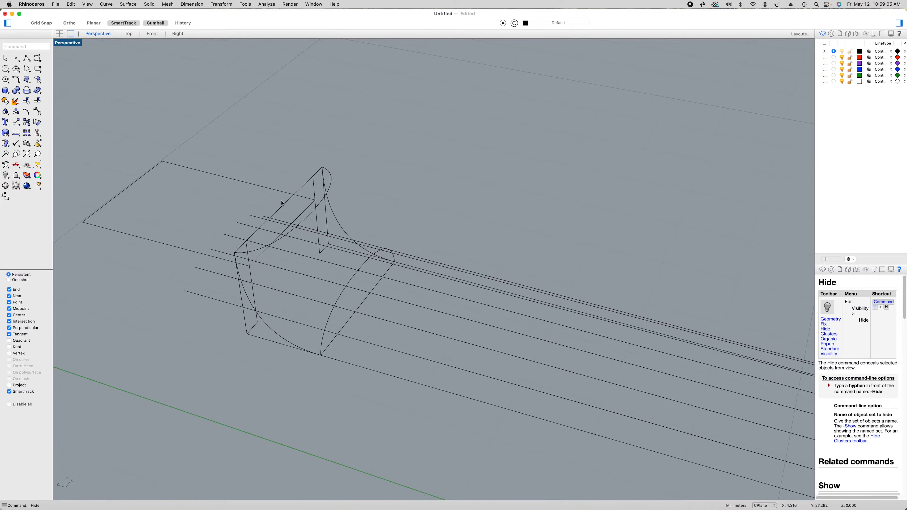
pyautogui.click(37, 57)
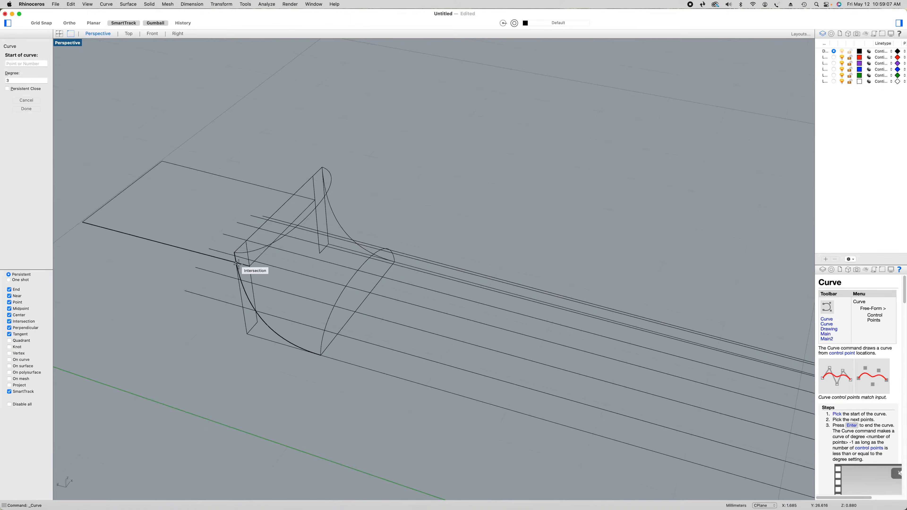
pyautogui.scroll(7, 239, 263)
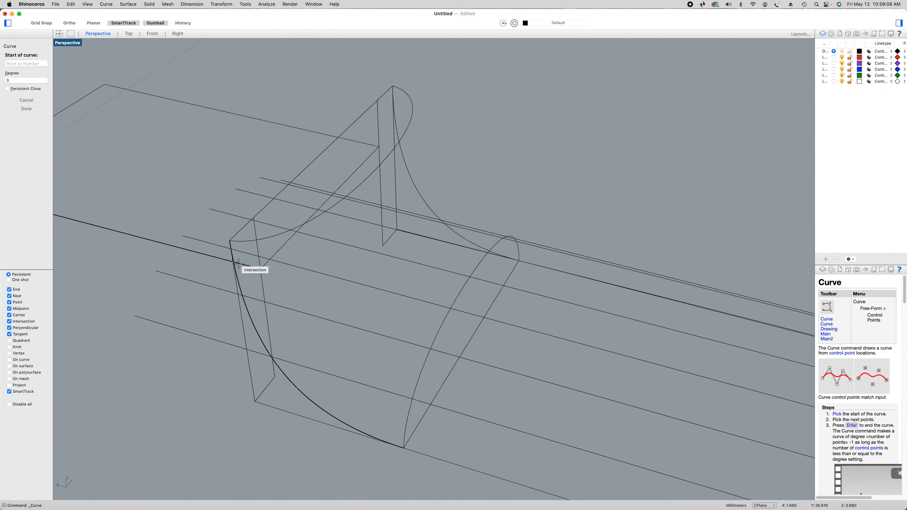
pyautogui.click(281, 233)
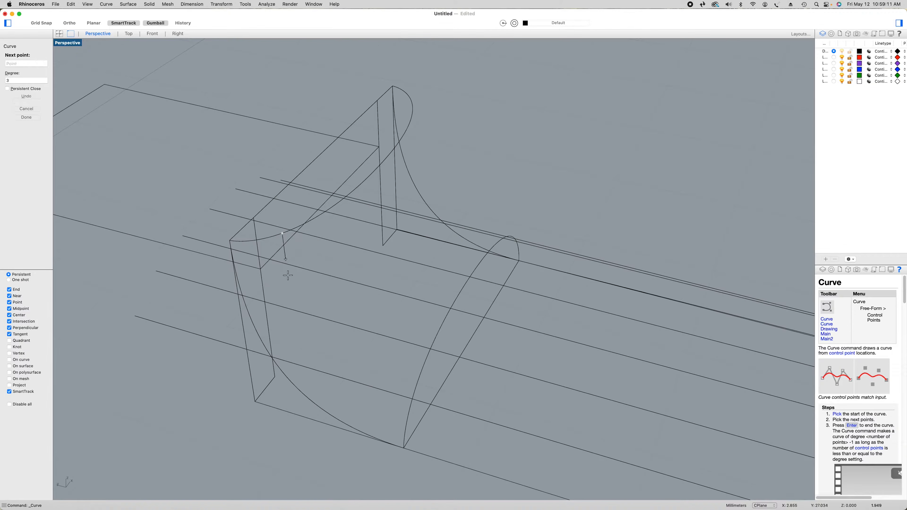
pyautogui.click(293, 363)
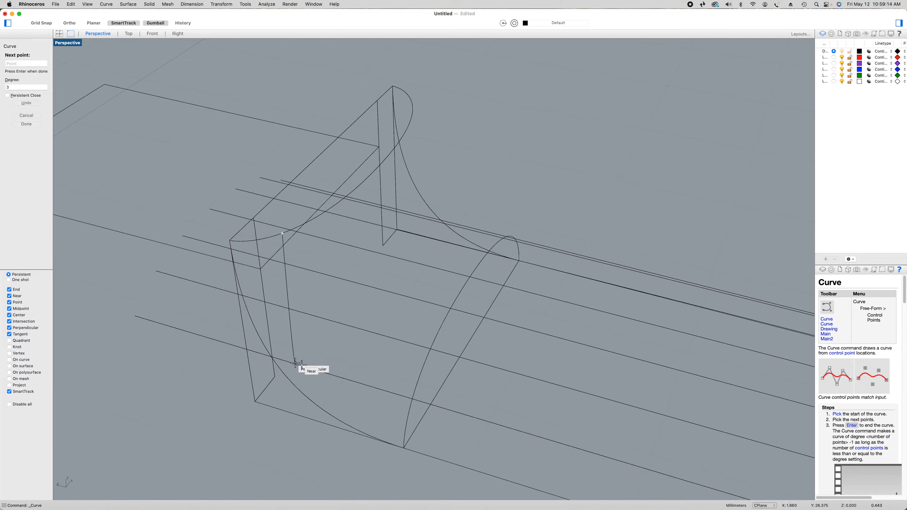
pyautogui.click(411, 398)
pyautogui.press('Return')
# Try a second control point curve between the headstock arc and the neck profile arc along the second guide line, and undo it
pyautogui.rightClick(170, 166)
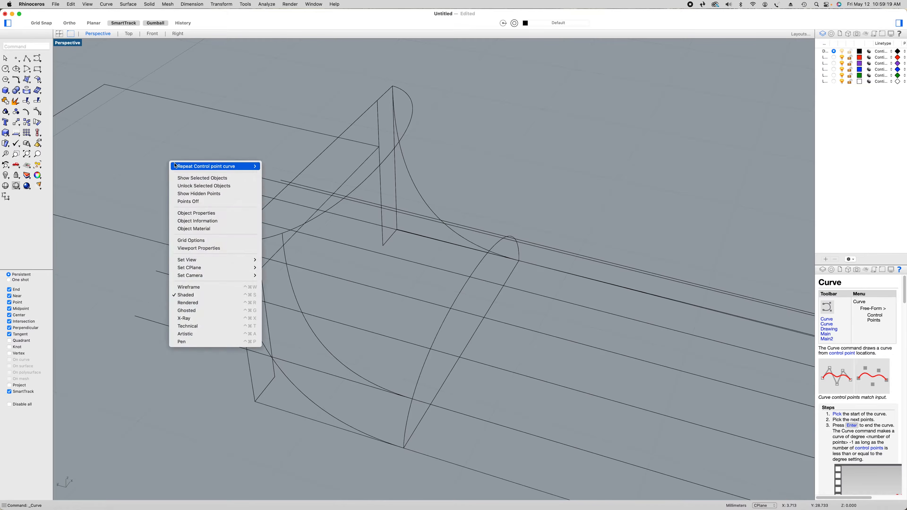
pyautogui.click(178, 165)
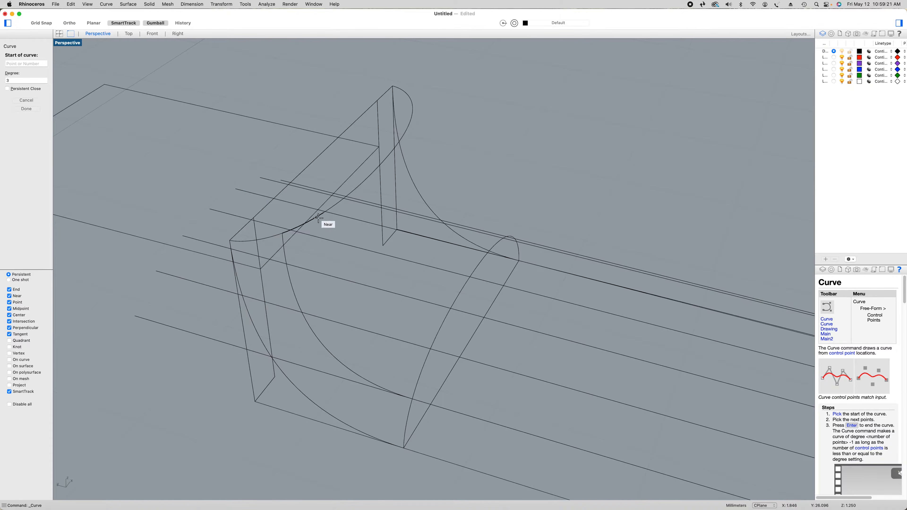
pyautogui.moveTo(319, 217); pyautogui.dragTo(317, 220, button='right')
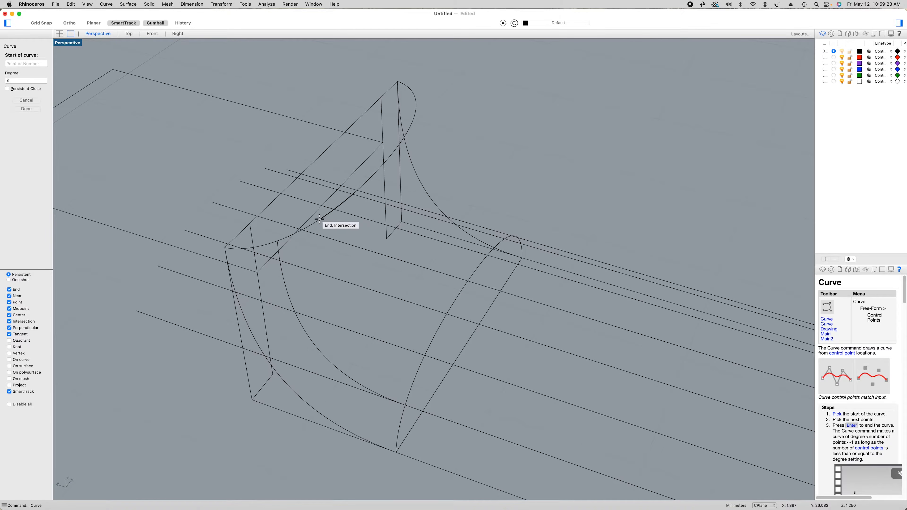
pyautogui.click(319, 219)
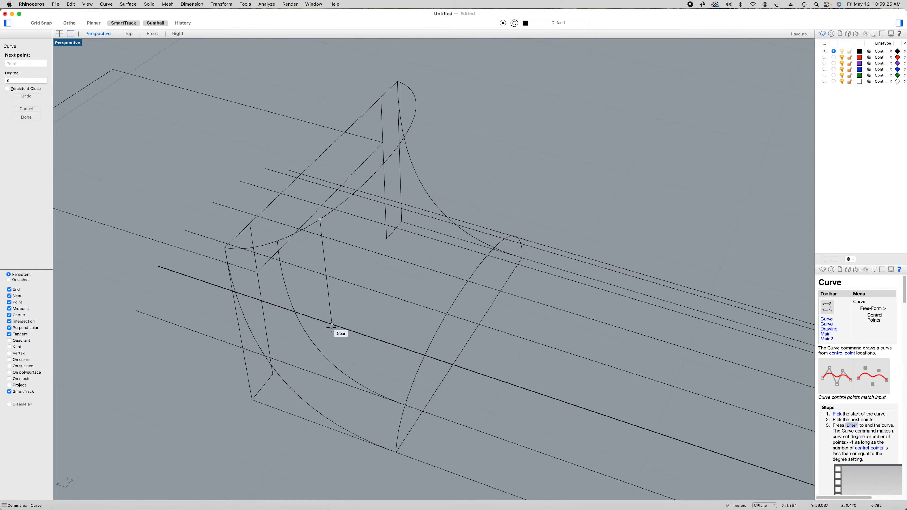
pyautogui.click(326, 323)
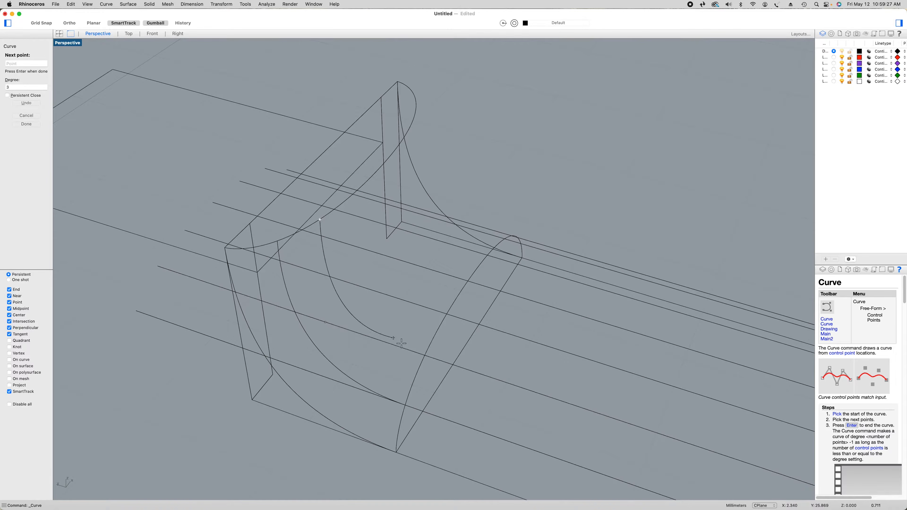
pyautogui.click(424, 354)
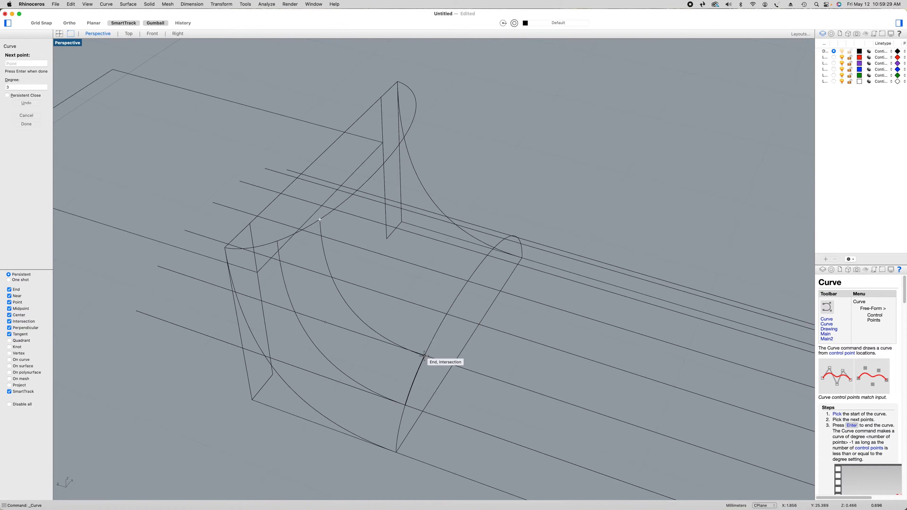
pyautogui.press('Return')
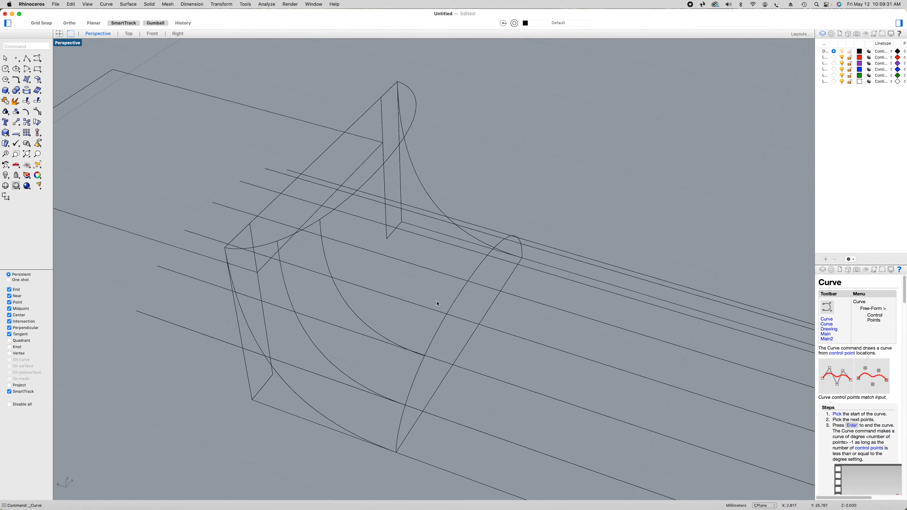
pyautogui.press('super+z')
# Draw the second degree 3 transition curve from the headstock arc's division point, via the second guide line, to that line's intersection with the neck arc
pyautogui.rightClick(210, 166)
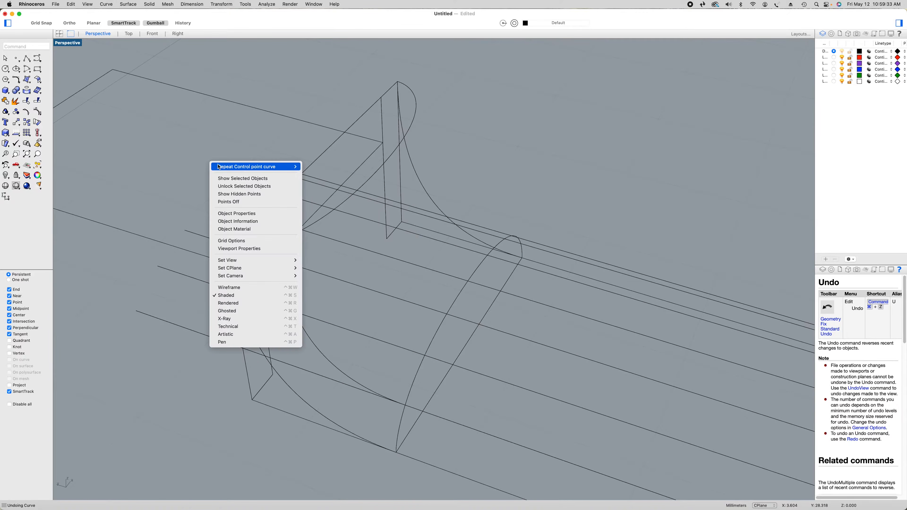
pyautogui.click(221, 164)
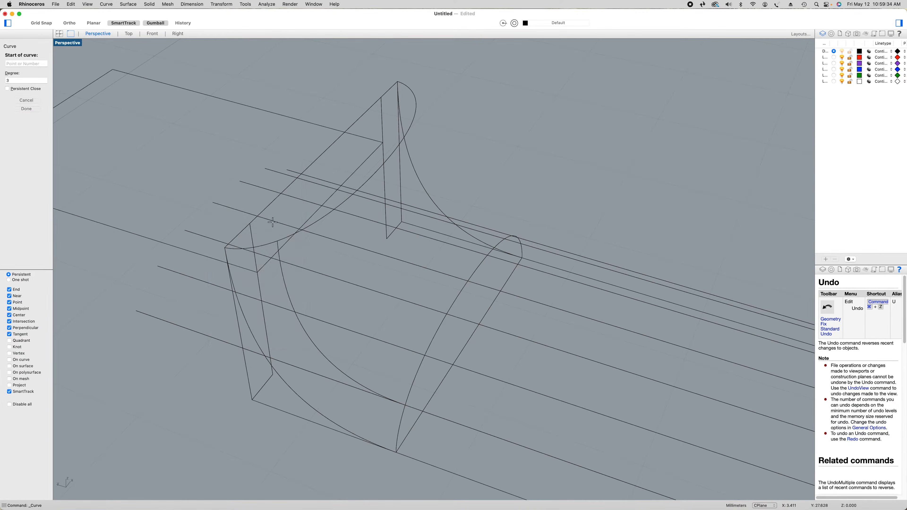
pyautogui.click(320, 220)
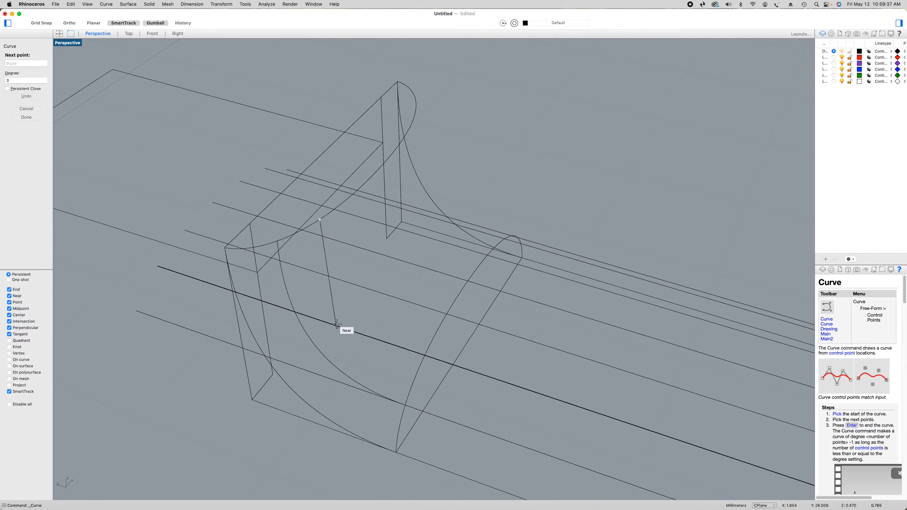
pyautogui.click(325, 321)
pyautogui.click(423, 355)
pyautogui.press('Return')
# Draw the third degree 3 transition curve from the headstock arc to the neck arc, with its middle point on the third guide line
pyautogui.rightClick(409, 283)
pyautogui.click(413, 285)
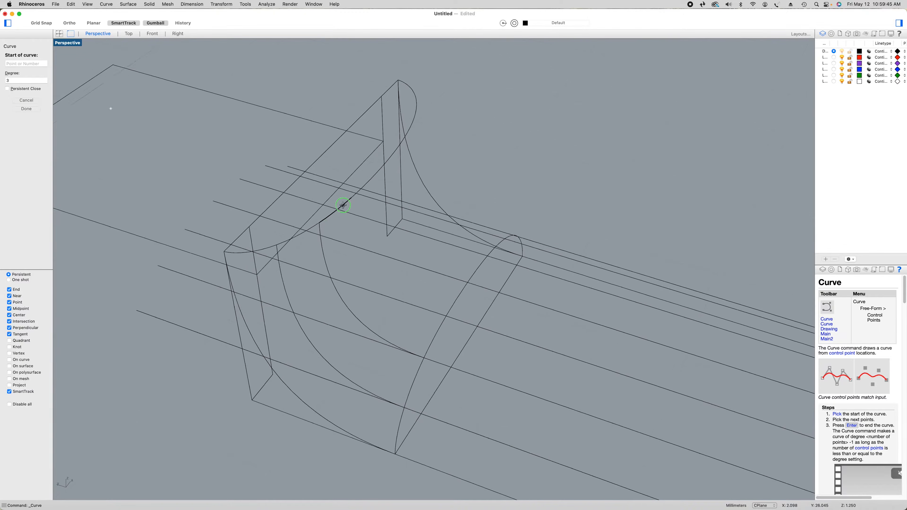
pyautogui.moveTo(343, 204); pyautogui.dragTo(335, 215, button='right')
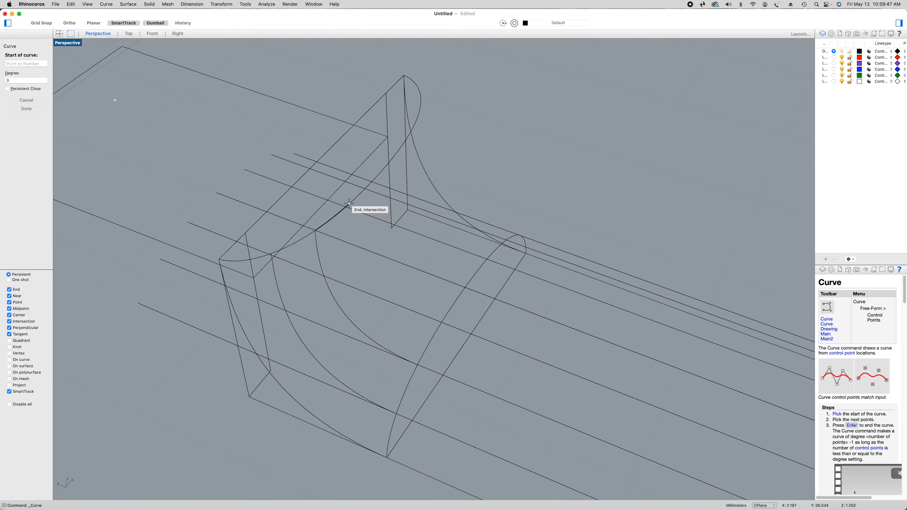
pyautogui.click(349, 203)
pyautogui.click(353, 287)
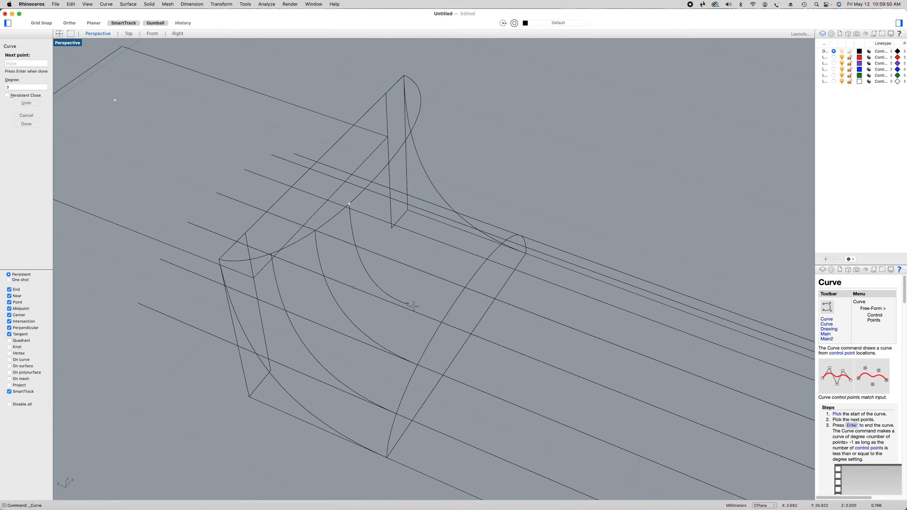
pyautogui.click(441, 322)
pyautogui.press('Return')
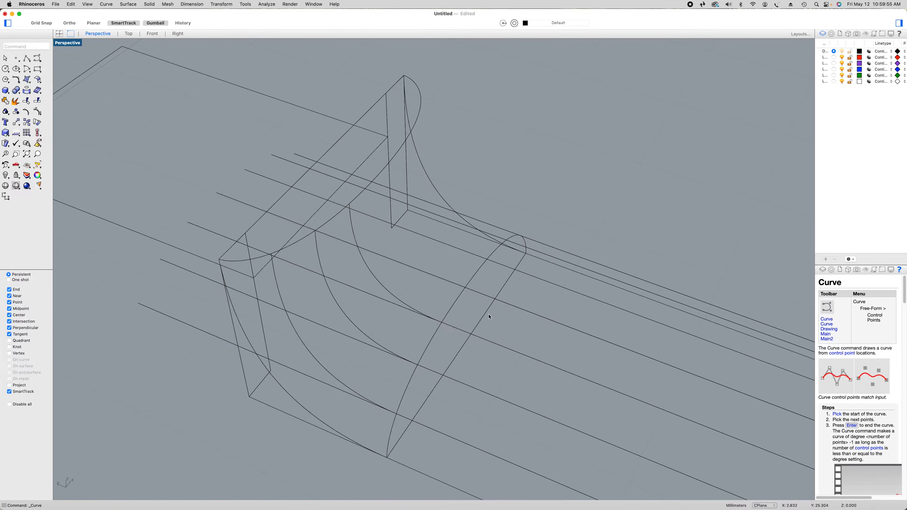
# Draw the fourth degree 3 transition curve from the headstock arc through the central guide line to its intersection with the neck arc
pyautogui.rightClick(426, 257)
pyautogui.click(430, 257)
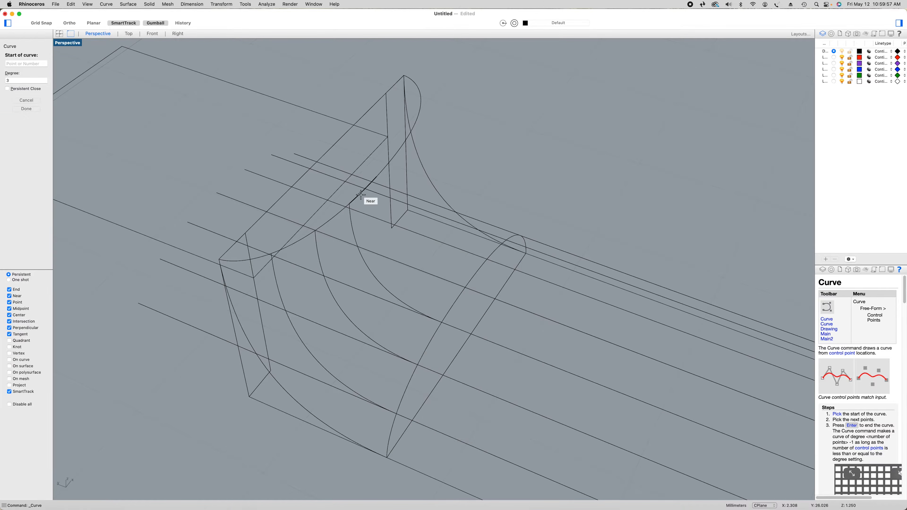
pyautogui.click(376, 176)
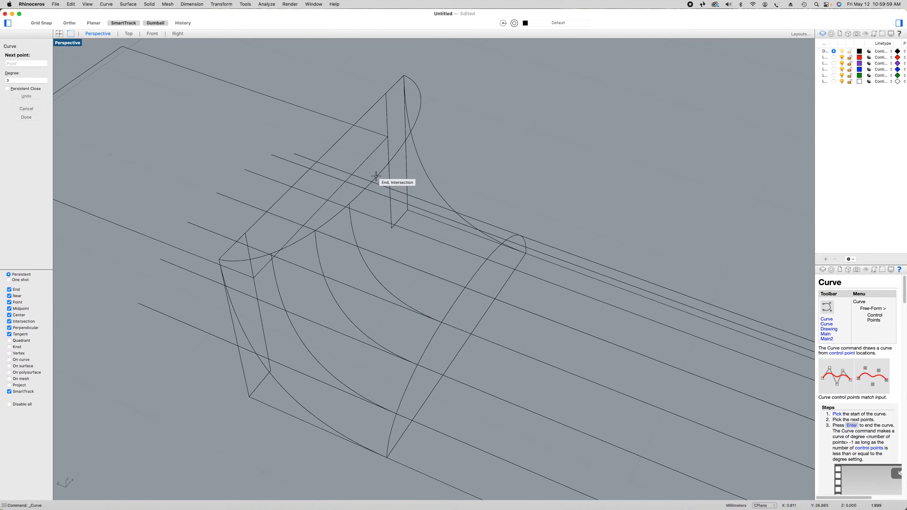
pyautogui.click(380, 255)
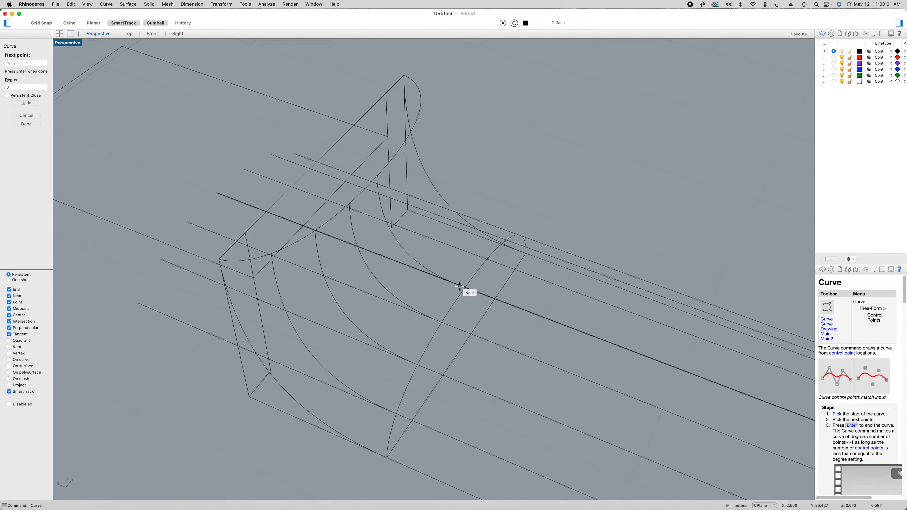
pyautogui.click(464, 287)
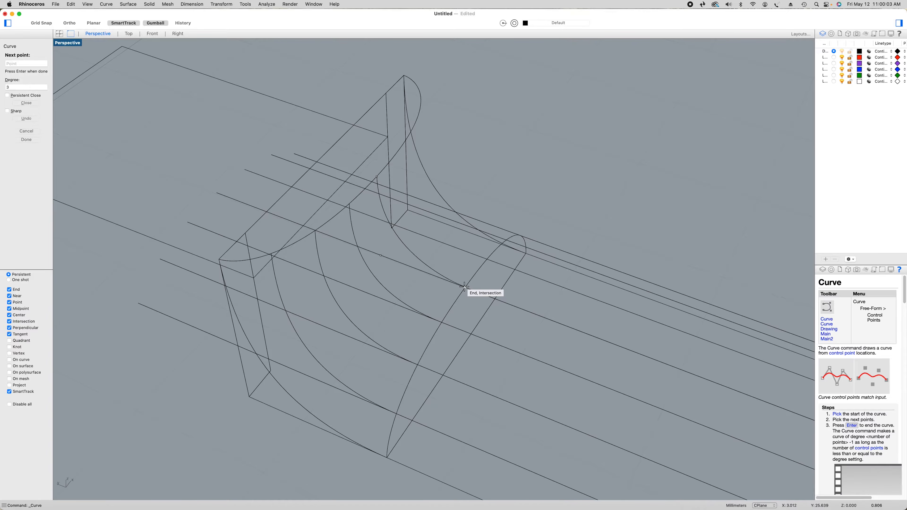
pyautogui.press('Return')
# Draw the fifth degree 3 transition curve from the headstock arc, via the fifth guide line, to that line's intersection with the neck arc
pyautogui.moveTo(536, 297); pyautogui.dragTo(478, 258, button='right')
pyautogui.rightClick(480, 255)
pyautogui.click(487, 260)
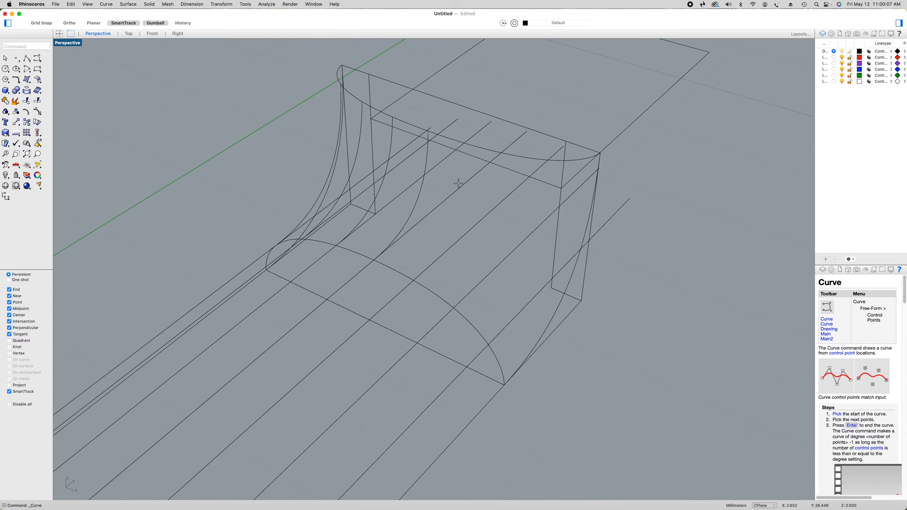
pyautogui.click(467, 144)
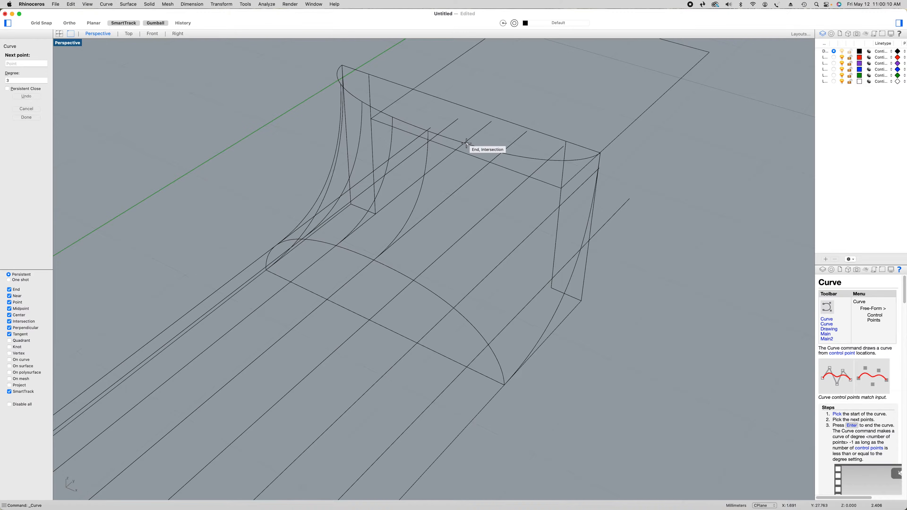
pyautogui.click(468, 231)
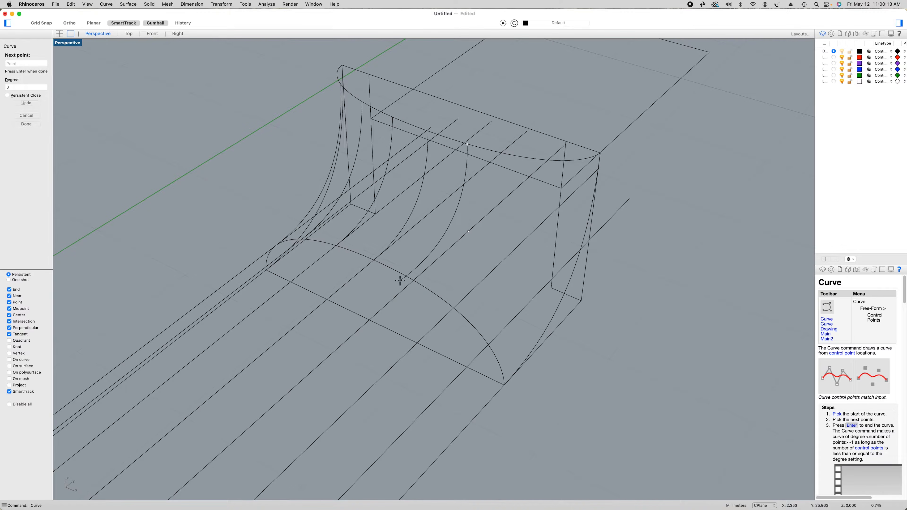
pyautogui.click(413, 280)
pyautogui.press('Return')
# Draw the sixth degree 3 transition curve from the headstock arc to the neck arc, with its middle point on the sixth guide line
pyautogui.rightClick(473, 279)
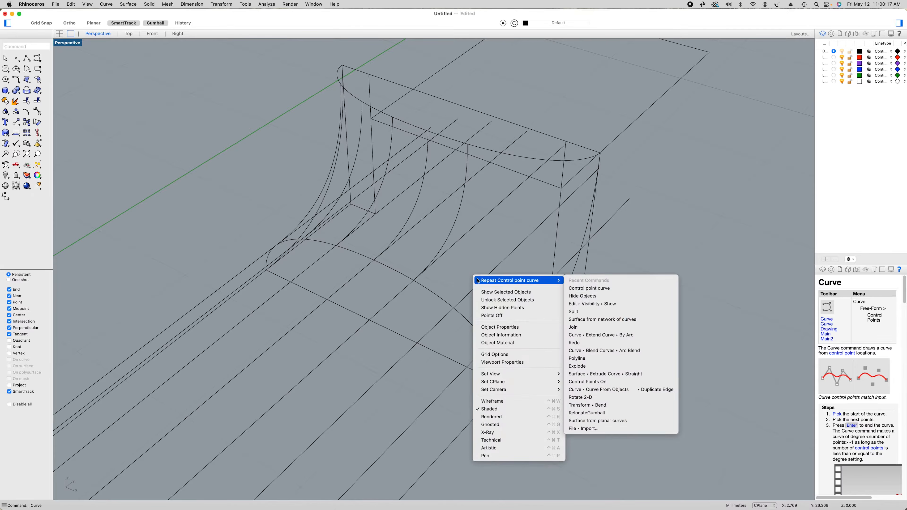
pyautogui.click(476, 280)
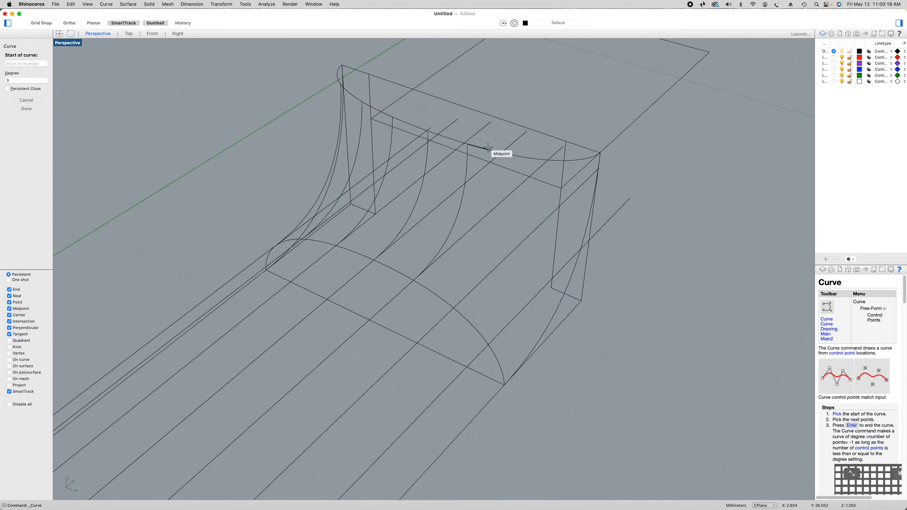
pyautogui.click(510, 154)
pyautogui.click(511, 254)
pyautogui.click(453, 308)
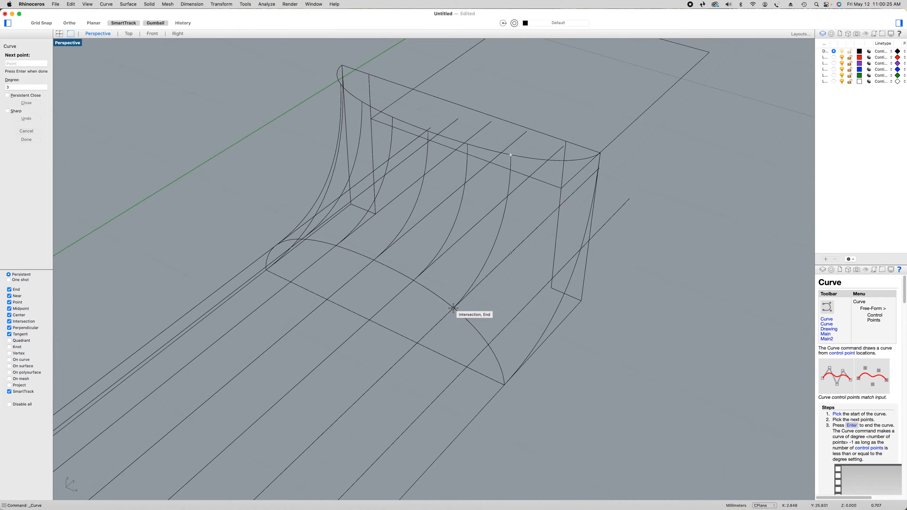
pyautogui.press('Return')
# Draw the seventh degree 3 transition curve from the headstock arc, via the seventh guide line, to that line's intersection with the neck arc
pyautogui.rightClick(507, 309)
pyautogui.click(510, 313)
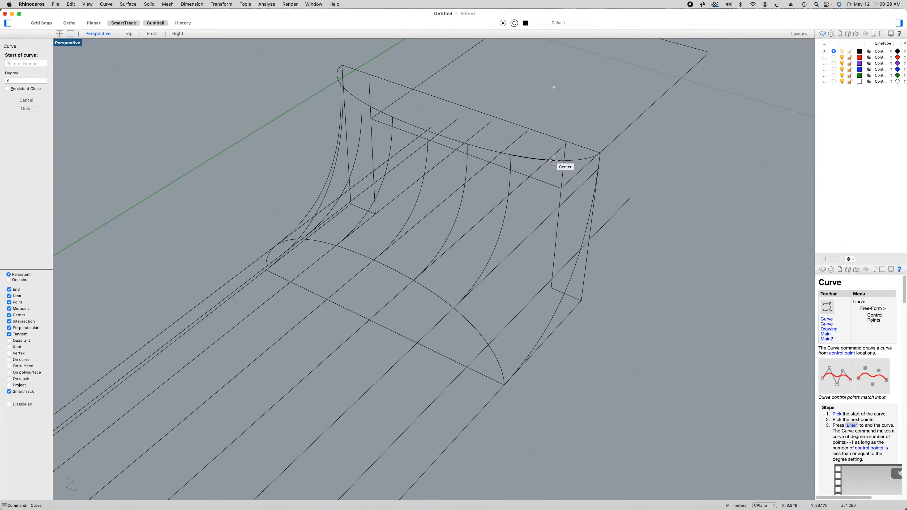
pyautogui.click(558, 160)
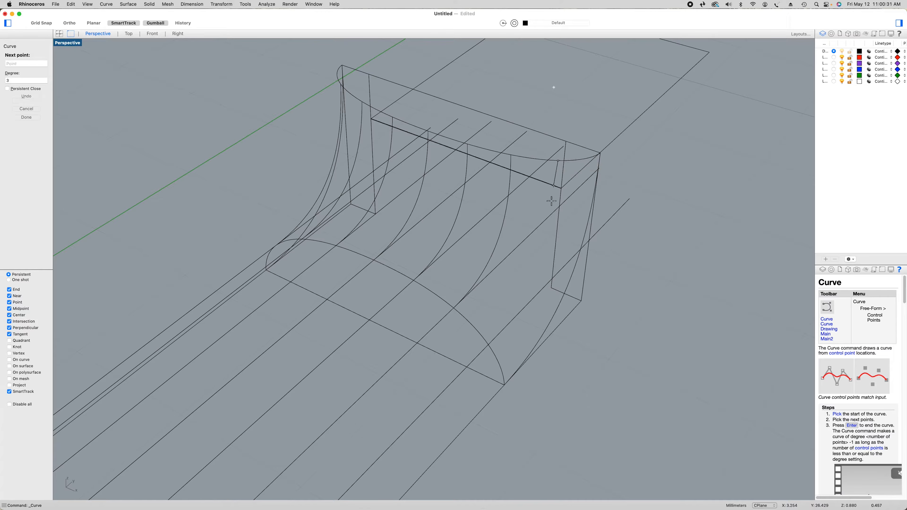
pyautogui.moveTo(551, 280); pyautogui.dragTo(539, 281, button='right')
pyautogui.click(543, 310)
pyautogui.click(446, 352)
pyautogui.press('Return')
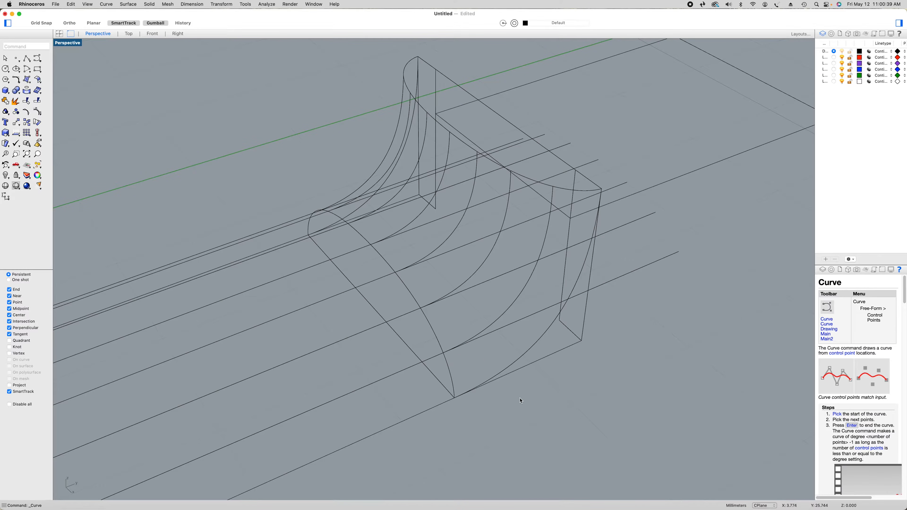
# Join all eight segments of the neck profile arc into one open curve
pyautogui.moveTo(521, 401); pyautogui.dragTo(561, 386, button='right')
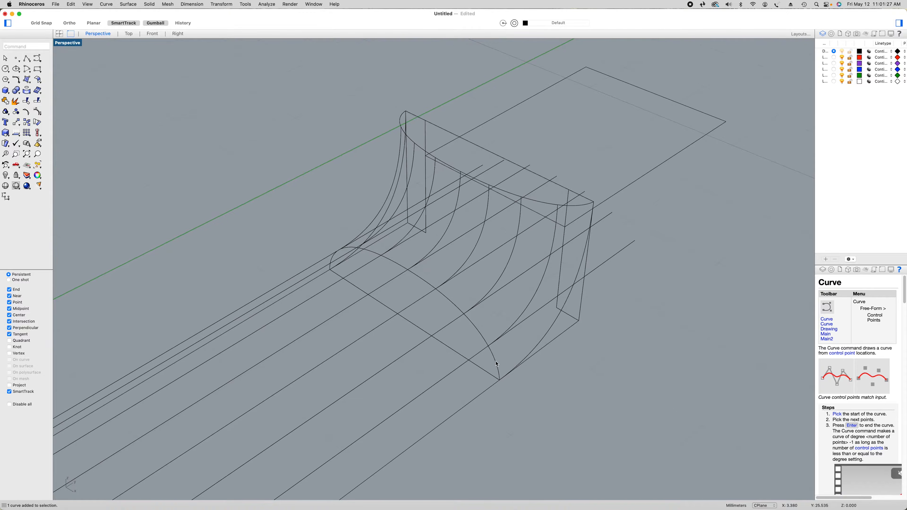
pyautogui.click(497, 363)
pyautogui.click(449, 310)
pyautogui.keyDown('shift'); pyautogui.click(452, 302); pyautogui.keyUp('shift')
pyautogui.keyDown('shift'); pyautogui.click(423, 281); pyautogui.keyUp('shift')
pyautogui.keyDown('shift'); pyautogui.click(395, 263); pyautogui.keyUp('shift')
pyautogui.keyDown('shift'); pyautogui.click(372, 252); pyautogui.keyUp('shift')
pyautogui.moveTo(384, 299); pyautogui.dragTo(418, 285, button='right')
pyautogui.keyDown('shift'); pyautogui.click(341, 300); pyautogui.keyUp('shift')
pyautogui.keyDown('shift'); pyautogui.click(321, 328); pyautogui.keyUp('shift')
pyautogui.click(6, 101)
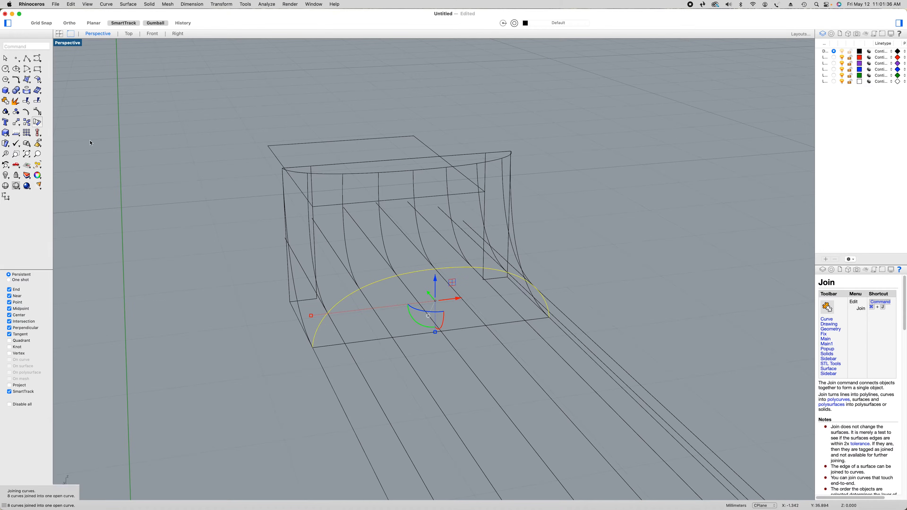
# Split the seven lengthwise guide lines, using the joined neck profile arc as the cutting object
pyautogui.moveTo(596, 310); pyautogui.dragTo(566, 319, button='right')
pyautogui.click(556, 424)
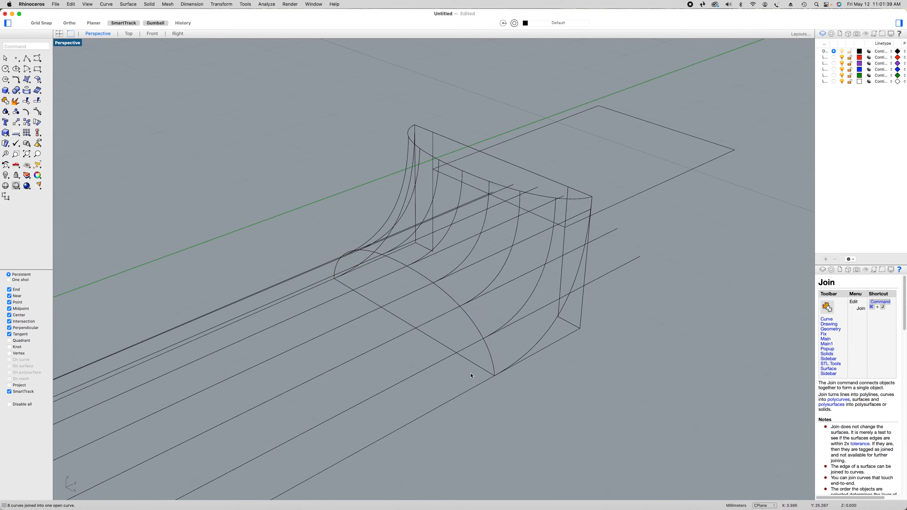
pyautogui.click(430, 368)
pyautogui.click(344, 334)
pyautogui.click(36, 102)
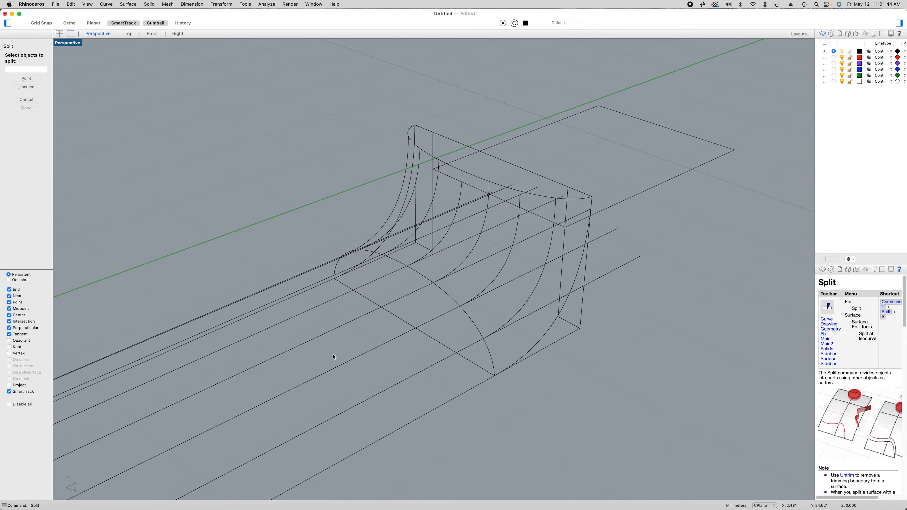
pyautogui.click(407, 379)
pyautogui.click(388, 345)
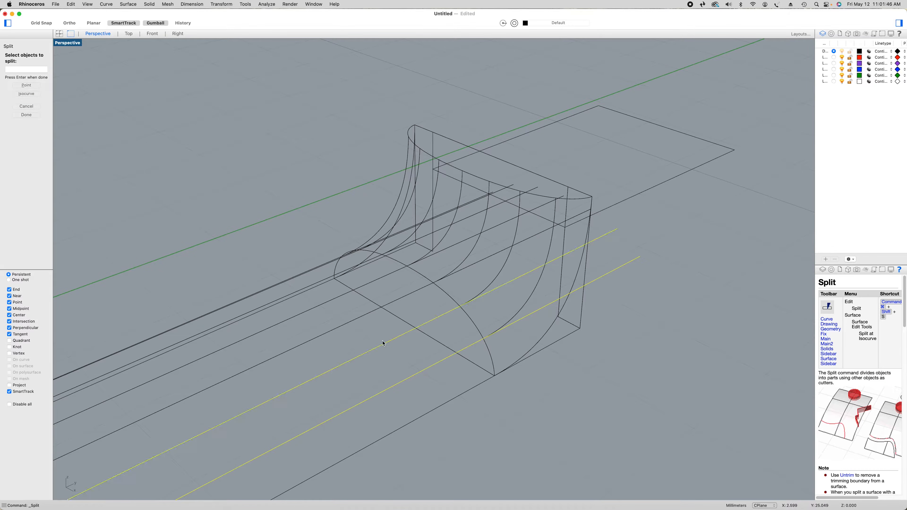
pyautogui.click(354, 320)
pyautogui.click(330, 302)
pyautogui.moveTo(331, 302); pyautogui.dragTo(452, 344, button='right')
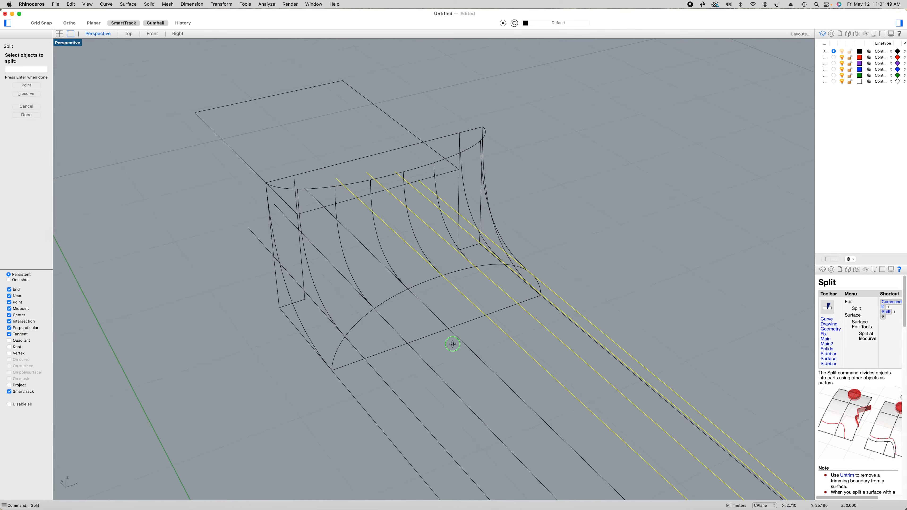
pyautogui.click(466, 348)
pyautogui.click(444, 385)
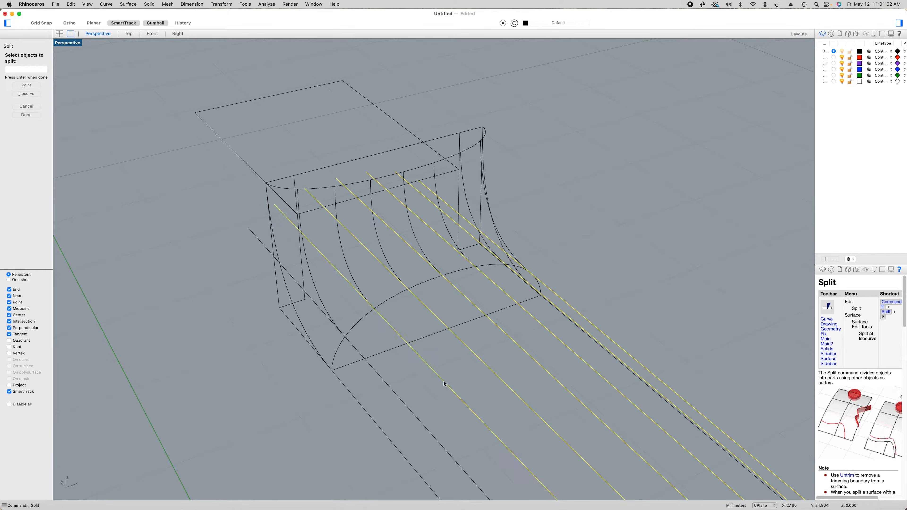
pyautogui.click(412, 413)
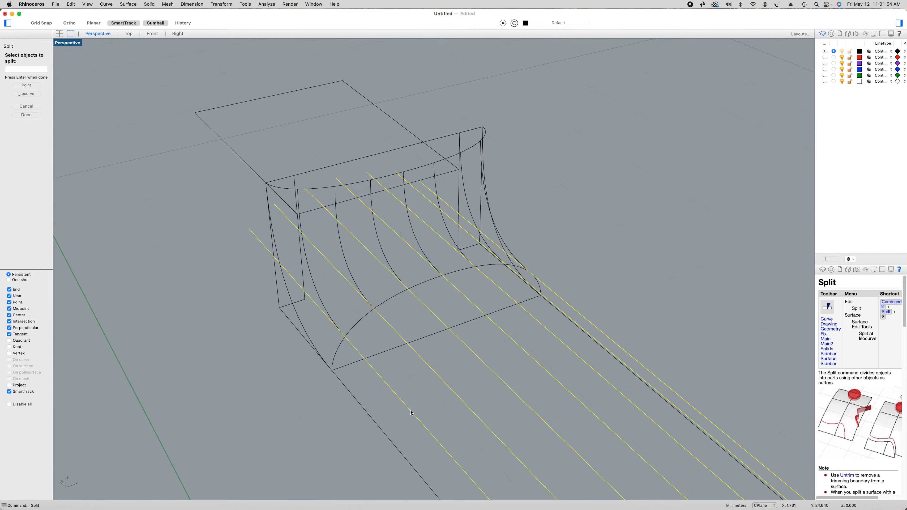
pyautogui.click(26, 115)
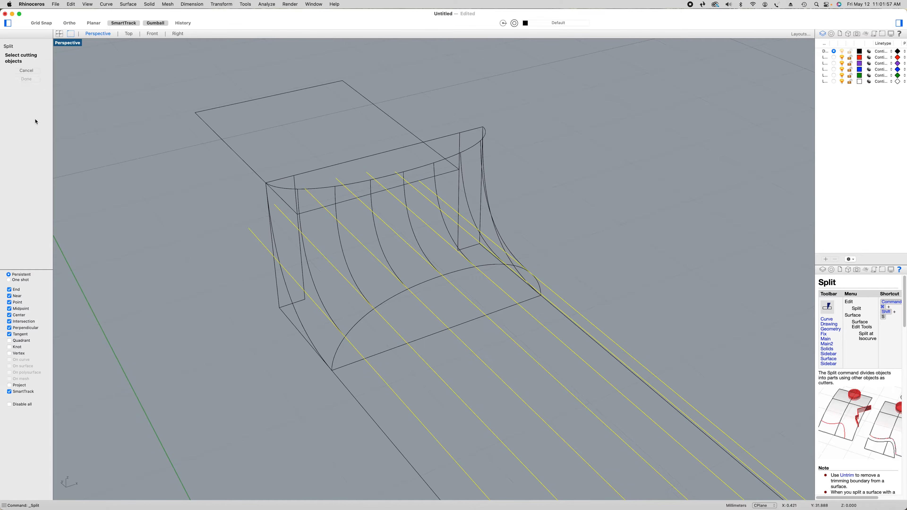
pyautogui.click(365, 320)
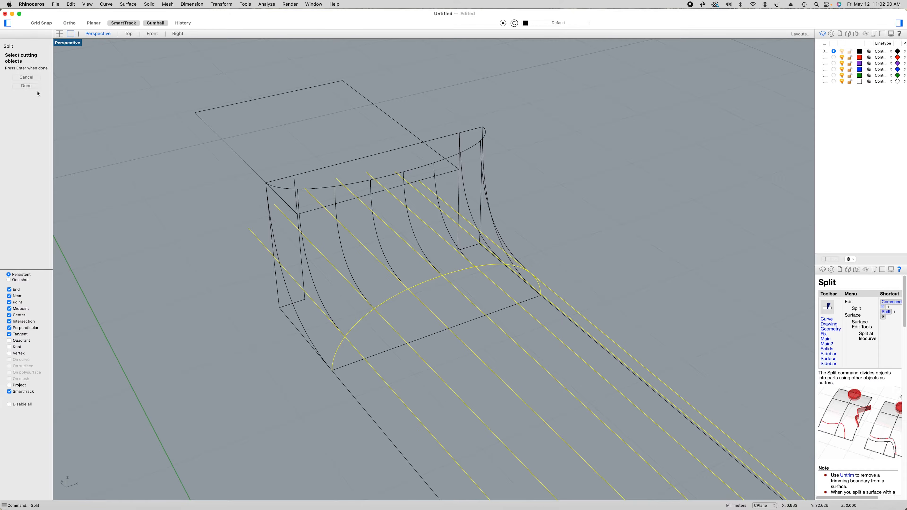
pyautogui.click(26, 86)
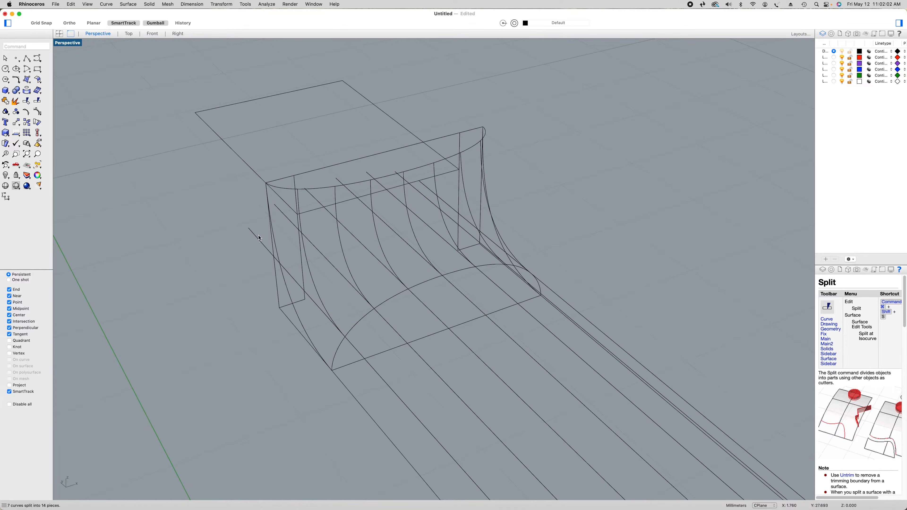
# Delete the seven guide line pieces that extend past the neck profile arc toward the transition
pyautogui.click(323, 313)
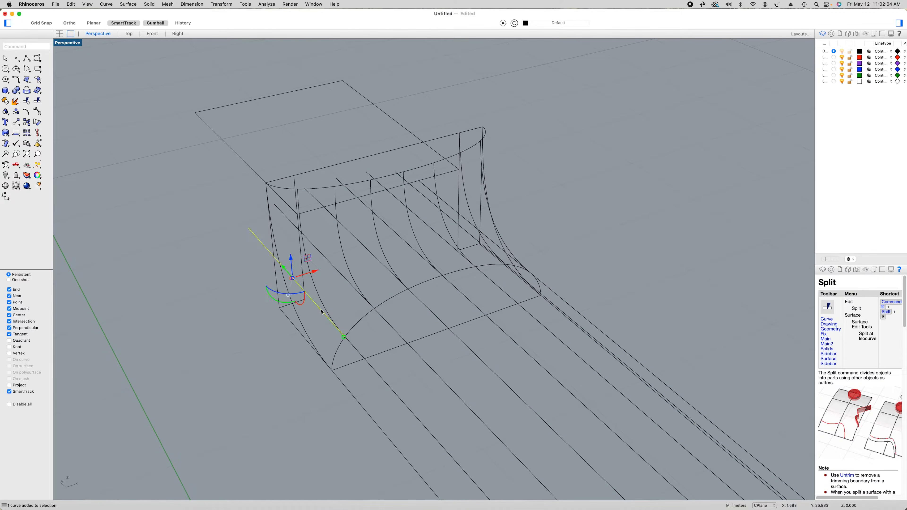
pyautogui.press('Delete')
pyautogui.click(341, 273)
pyautogui.press('Delete')
pyautogui.click(365, 248)
pyautogui.press('Delete')
pyautogui.click(388, 225)
pyautogui.press('Delete')
pyautogui.click(411, 212)
pyautogui.press('Delete')
pyautogui.click(433, 205)
pyautogui.press('Delete')
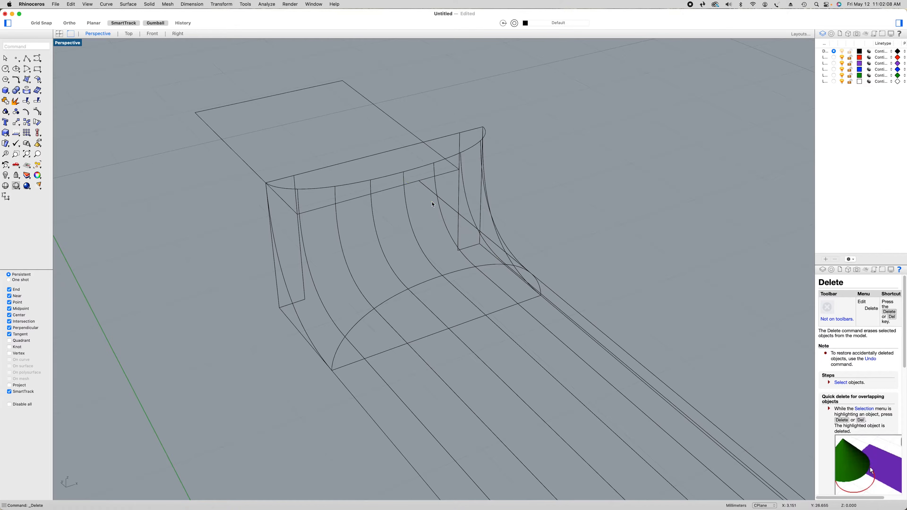
pyautogui.click(461, 216)
pyautogui.press('Delete')
# Join all eight segments of the upper transition arc into one open curve
pyautogui.moveTo(569, 265); pyautogui.dragTo(573, 341, button='right')
pyautogui.moveTo(589, 209); pyautogui.dragTo(589, 209, button='right')
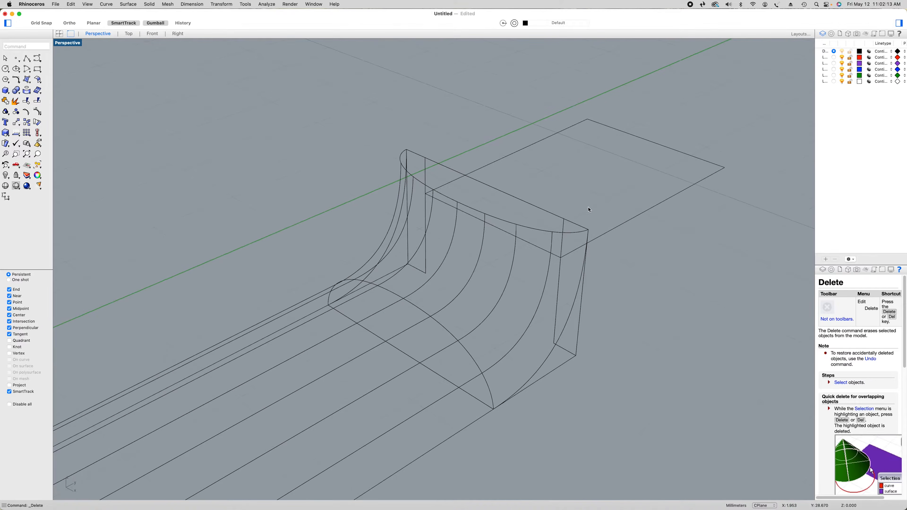
pyautogui.click(579, 234)
pyautogui.keyDown('shift'); pyautogui.click(530, 229); pyautogui.keyUp('shift')
pyautogui.keyDown('shift'); pyautogui.click(500, 219); pyautogui.keyUp('shift')
pyautogui.keyDown('shift'); pyautogui.click(476, 213); pyautogui.keyUp('shift')
pyautogui.keyDown('shift'); pyautogui.click(440, 195); pyautogui.keyUp('shift')
pyautogui.moveTo(442, 202); pyautogui.dragTo(505, 240, button='right')
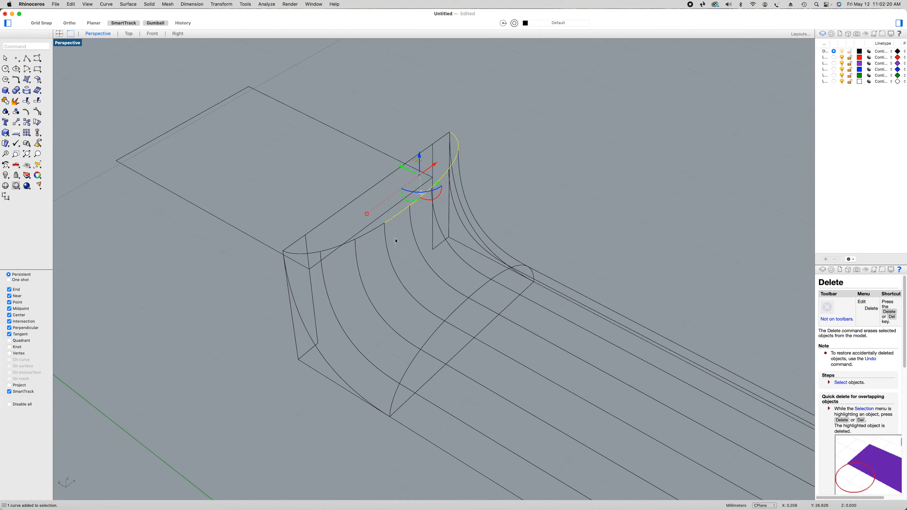
pyautogui.keyDown('shift'); pyautogui.click(374, 231); pyautogui.keyUp('shift')
pyautogui.keyDown('shift'); pyautogui.click(313, 255); pyautogui.keyUp('shift')
pyautogui.keyDown('shift'); pyautogui.click(301, 257); pyautogui.keyUp('shift')
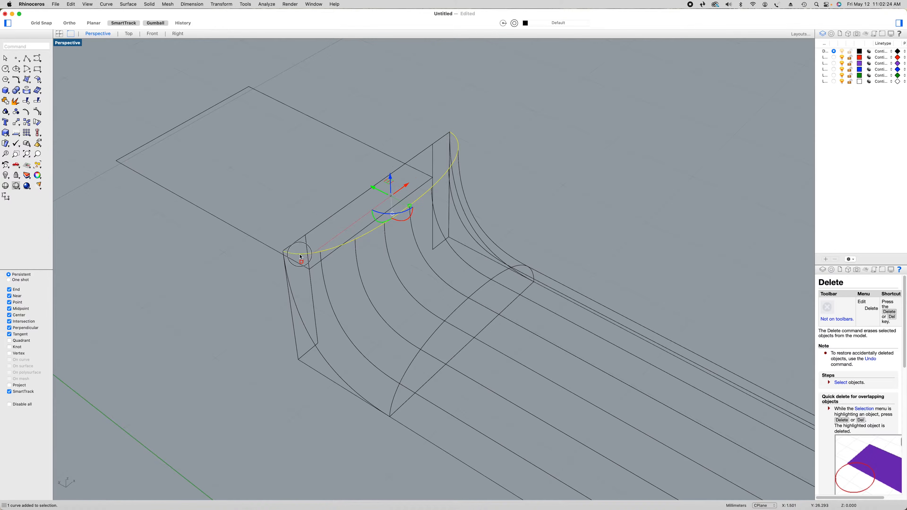
pyautogui.click(6, 101)
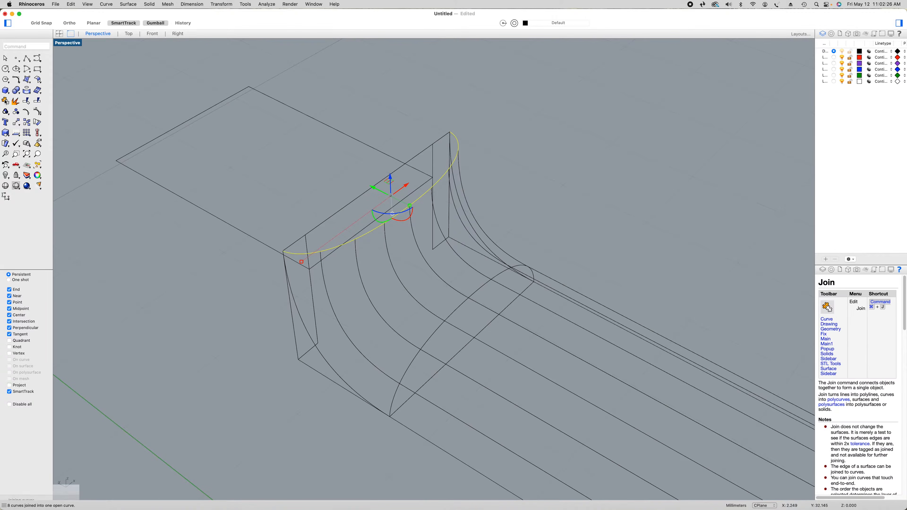
# Create a network surface from both transition arcs and all the transition curves, with 0.001 tolerances and Position matching on all four edges
pyautogui.keyDown('shift'); pyautogui.click(394, 399); pyautogui.keyUp('shift')
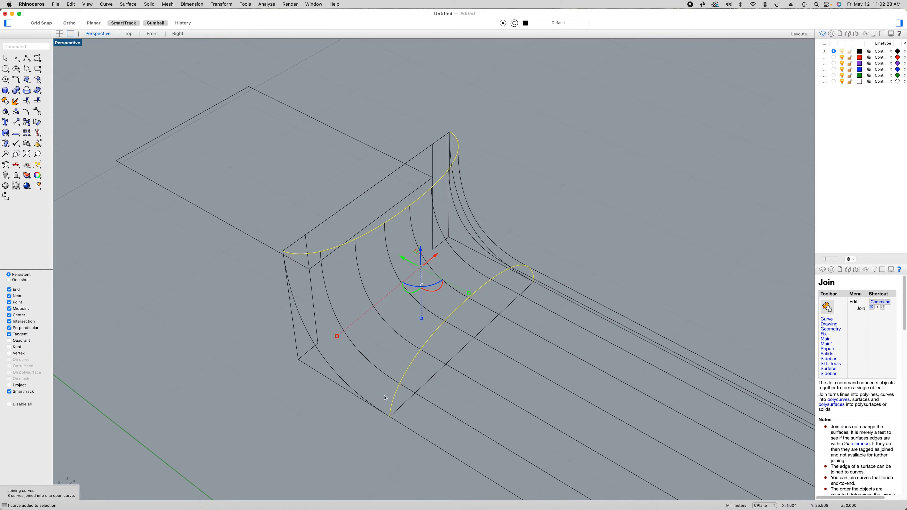
pyautogui.keyDown('shift'); pyautogui.click(335, 372); pyautogui.keyUp('shift')
pyautogui.keyDown('shift'); pyautogui.click(363, 358); pyautogui.keyUp('shift')
pyautogui.keyDown('shift'); pyautogui.click(395, 330); pyautogui.keyUp('shift')
pyautogui.keyDown('shift'); pyautogui.click(432, 315); pyautogui.keyUp('shift')
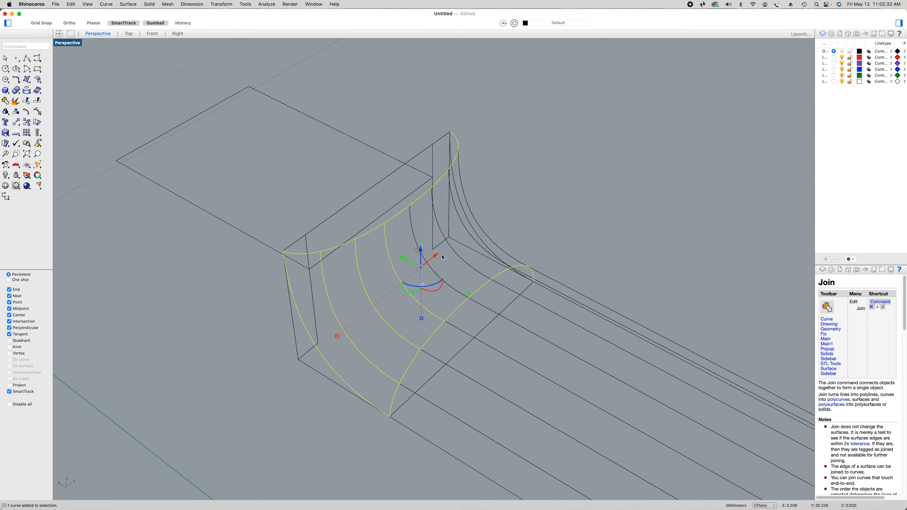
pyautogui.keyDown('shift'); pyautogui.click(412, 230); pyautogui.keyUp('shift')
pyautogui.moveTo(466, 264); pyautogui.dragTo(496, 309, button='right')
pyautogui.keyDown('shift'); pyautogui.click(495, 319); pyautogui.keyUp('shift')
pyautogui.keyDown('shift'); pyautogui.click(524, 347); pyautogui.keyUp('shift')
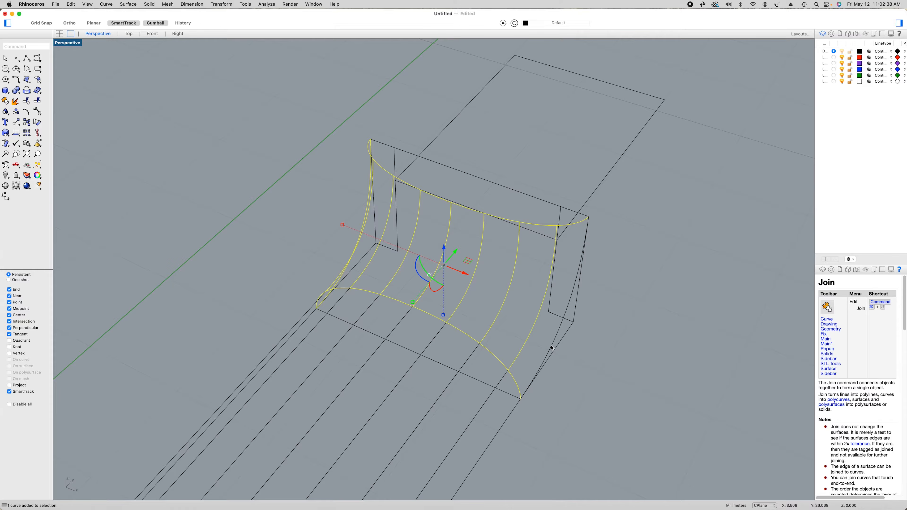
pyautogui.keyDown('shift'); pyautogui.click(552, 347); pyautogui.keyUp('shift')
pyautogui.moveTo(580, 378); pyautogui.dragTo(582, 379, button='right')
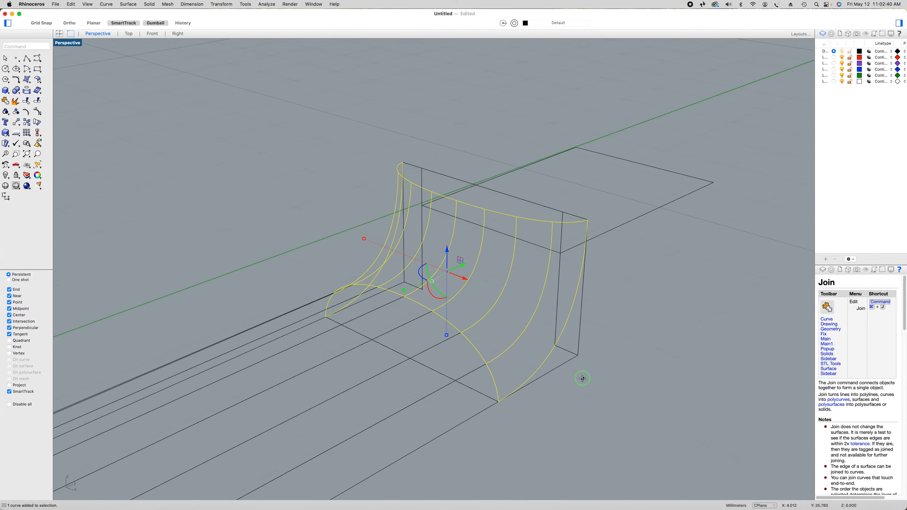
pyautogui.click(31, 82)
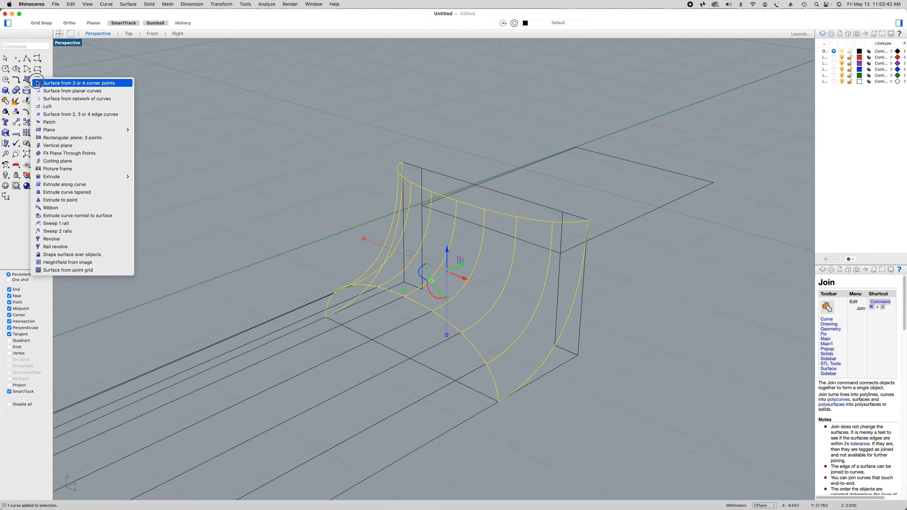
pyautogui.click(58, 98)
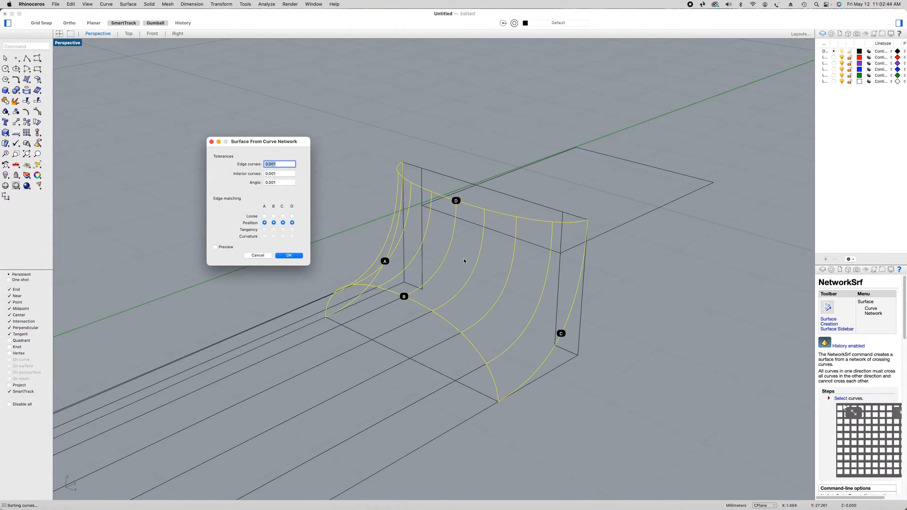
pyautogui.click(288, 256)
pyautogui.moveTo(310, 198); pyautogui.dragTo(460, 200, button='right')
pyautogui.moveTo(600, 284); pyautogui.dragTo(561, 283, button='right')
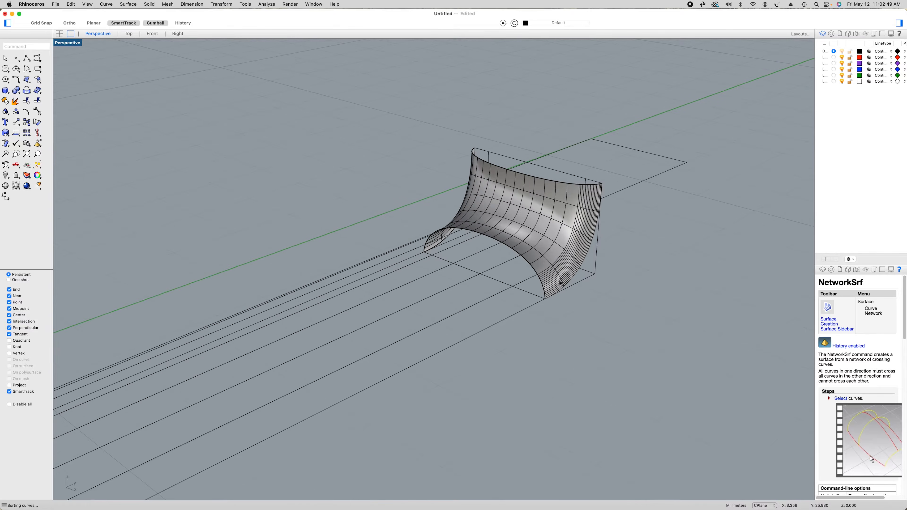
# Create a network surface for the neck's back from both end profile arcs and all the lengthwise lines, with 0.001 tolerances and Position matching on all edges
pyautogui.click(544, 290)
pyautogui.click(567, 298)
pyautogui.scroll(-5, 543, 308)
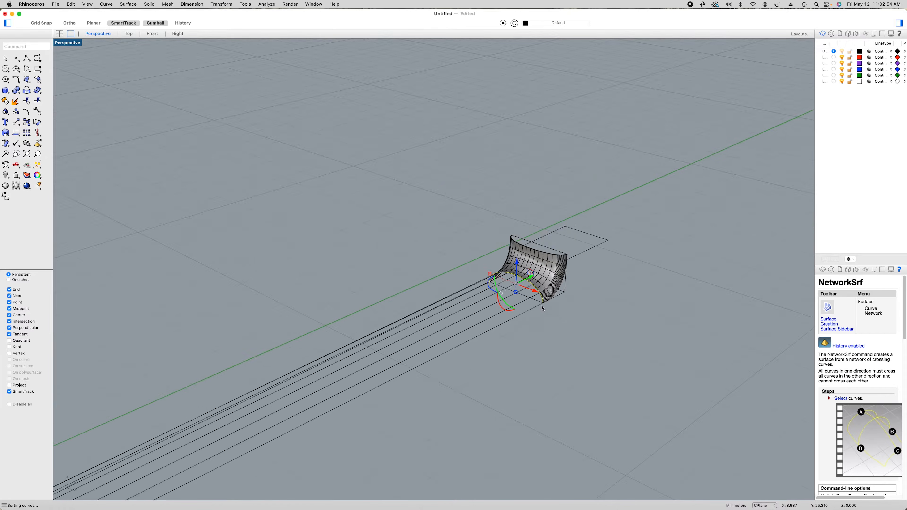
pyautogui.keyDown('shift'); pyautogui.moveTo(415, 387); pyautogui.dragTo(571, 260, button='right'); pyautogui.keyUp('shift')
pyautogui.moveTo(439, 329); pyautogui.dragTo(492, 319, button='right')
pyautogui.scroll(10, 494, 304)
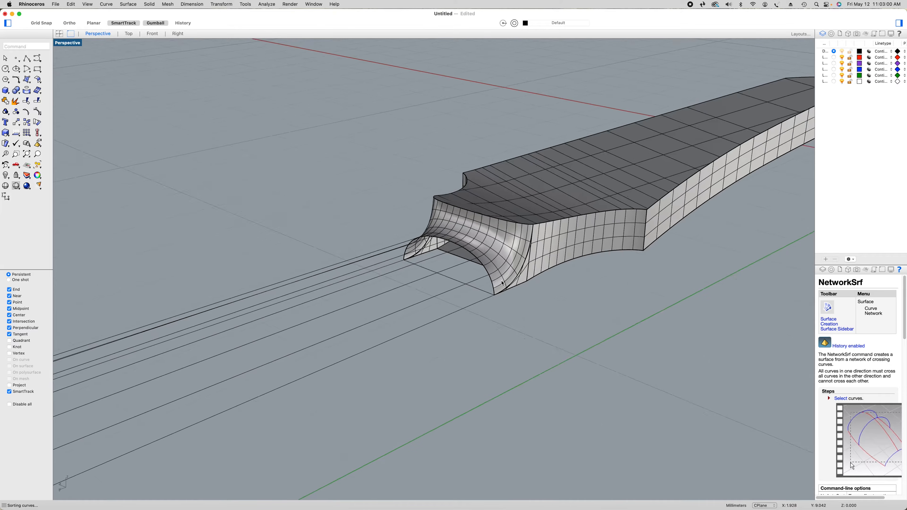
pyautogui.click(494, 289)
pyautogui.click(517, 298)
pyautogui.scroll(-7, 463, 316)
pyautogui.keyDown('shift'); pyautogui.moveTo(464, 316); pyautogui.dragTo(650, 253, button='right'); pyautogui.keyUp('shift')
pyautogui.scroll(-5, 651, 252)
pyautogui.keyDown('shift'); pyautogui.click(583, 279); pyautogui.keyUp('shift')
pyautogui.keyDown('shift'); pyautogui.click(574, 273); pyautogui.keyUp('shift')
pyautogui.scroll(5, 571, 270)
pyautogui.keyDown('shift'); pyautogui.click(570, 264); pyautogui.keyUp('shift')
pyautogui.keyDown('shift'); pyautogui.click(566, 256); pyautogui.keyUp('shift')
pyautogui.moveTo(562, 251); pyautogui.dragTo(617, 307, button='right')
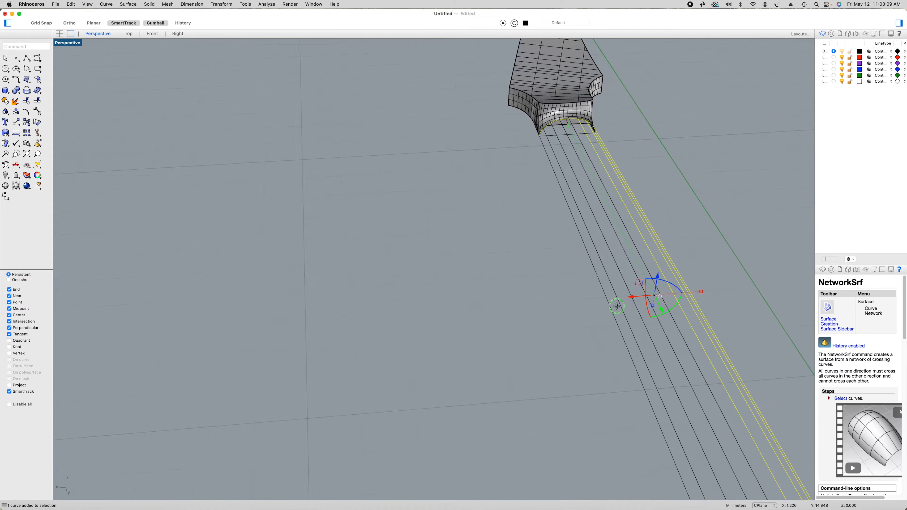
pyautogui.keyDown('shift'); pyautogui.click(635, 248); pyautogui.keyUp('shift')
pyautogui.keyDown('shift'); pyautogui.click(627, 254); pyautogui.keyUp('shift')
pyautogui.keyDown('shift'); pyautogui.click(617, 263); pyautogui.keyUp('shift')
pyautogui.keyDown('shift'); pyautogui.click(604, 268); pyautogui.keyUp('shift')
pyautogui.keyDown('shift'); pyautogui.click(595, 273); pyautogui.keyUp('shift')
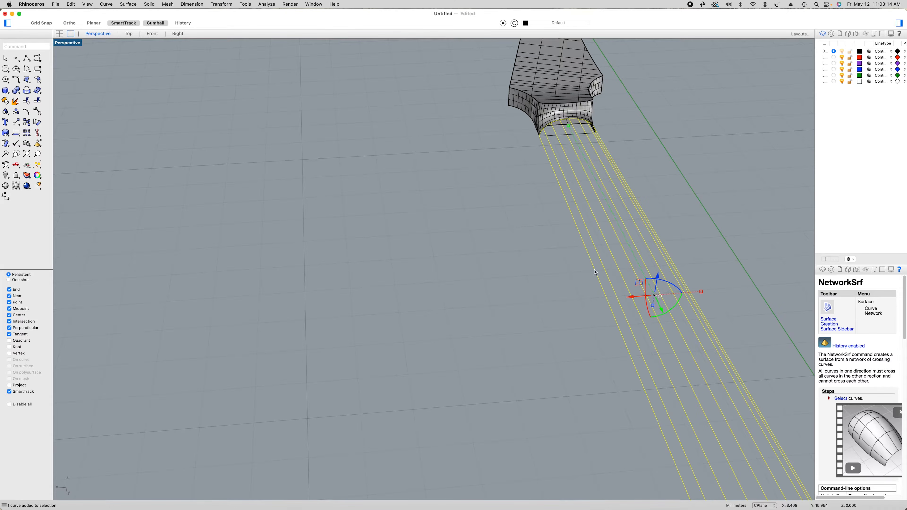
pyautogui.moveTo(689, 263); pyautogui.dragTo(634, 304, button='right')
pyautogui.click(616, 240)
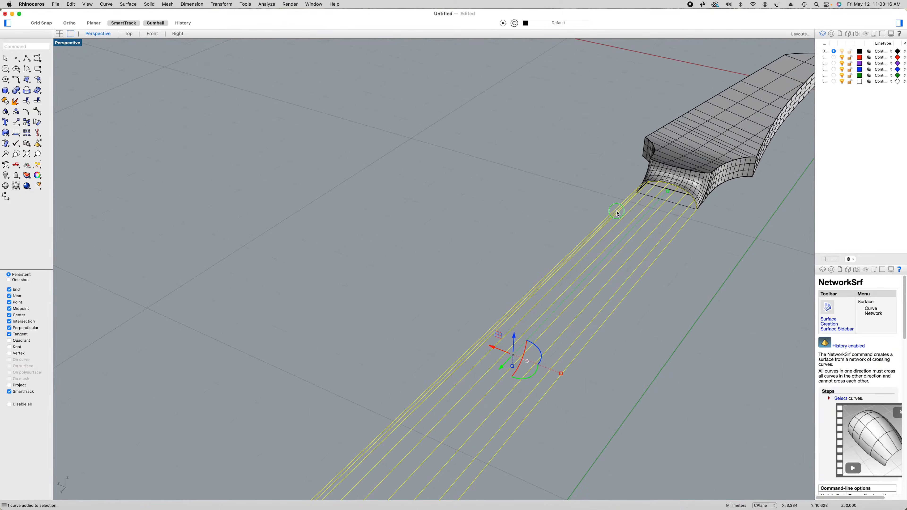
pyautogui.keyDown('shift'); pyautogui.moveTo(459, 222); pyautogui.dragTo(418, 146, button='right'); pyautogui.keyUp('shift')
pyautogui.scroll(-5, 418, 146)
pyautogui.moveTo(509, 267)
pyautogui.mouseDown(button='right')
pyautogui.moveTo(480, 269)
pyautogui.moveTo(492, 263)
pyautogui.mouseUp(button='right')
pyautogui.click(27, 80)
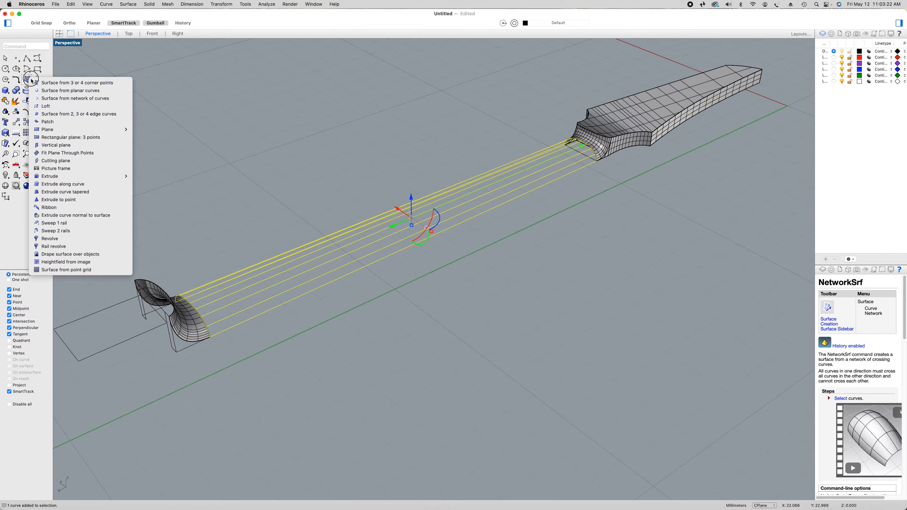
pyautogui.click(73, 99)
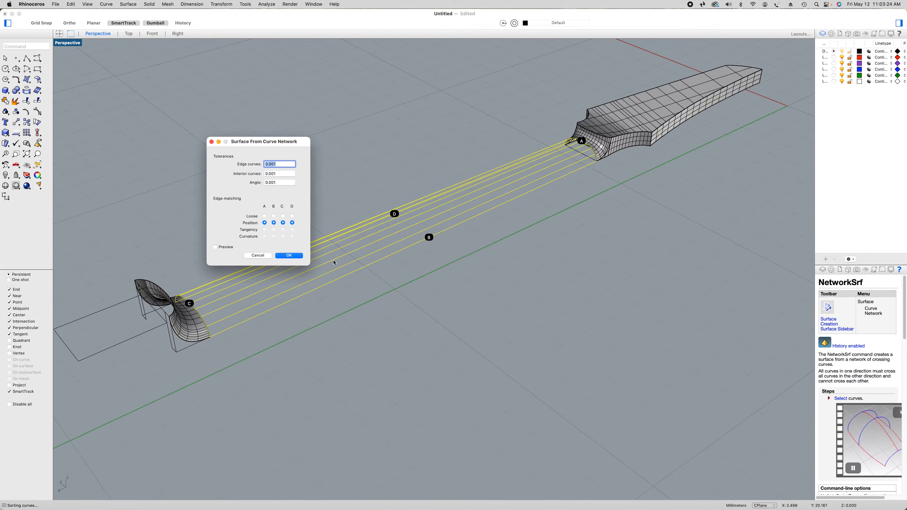
pyautogui.click(289, 256)
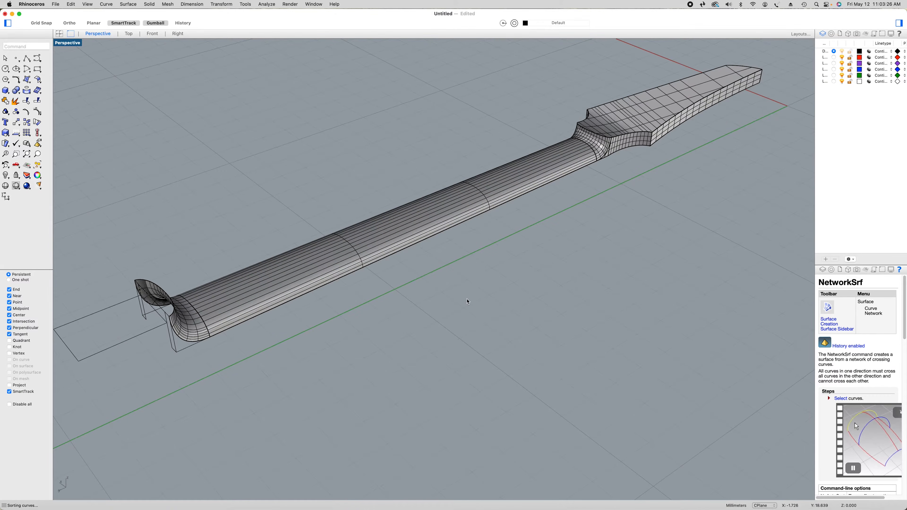
# Show all the hidden objects of the neck model again
pyautogui.moveTo(486, 294); pyautogui.dragTo(409, 209, button='right')
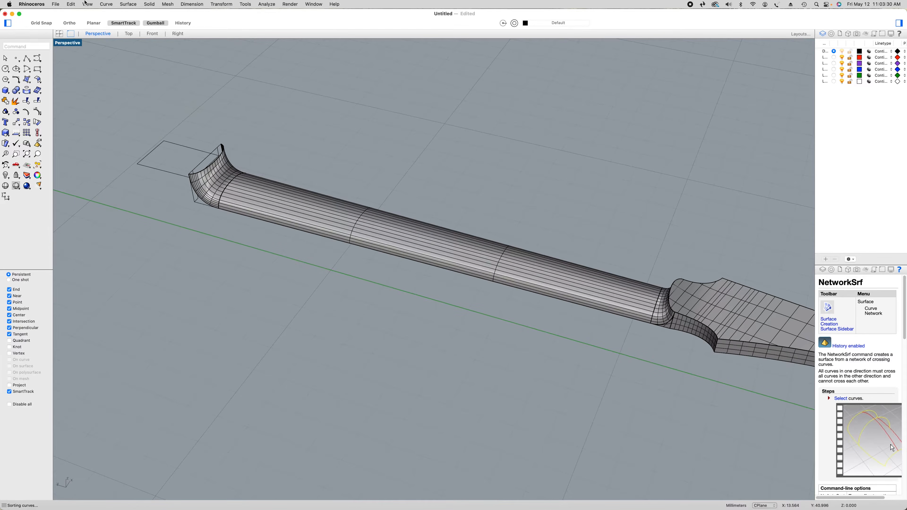
pyautogui.click(72, 4)
pyautogui.moveTo(133, 91)
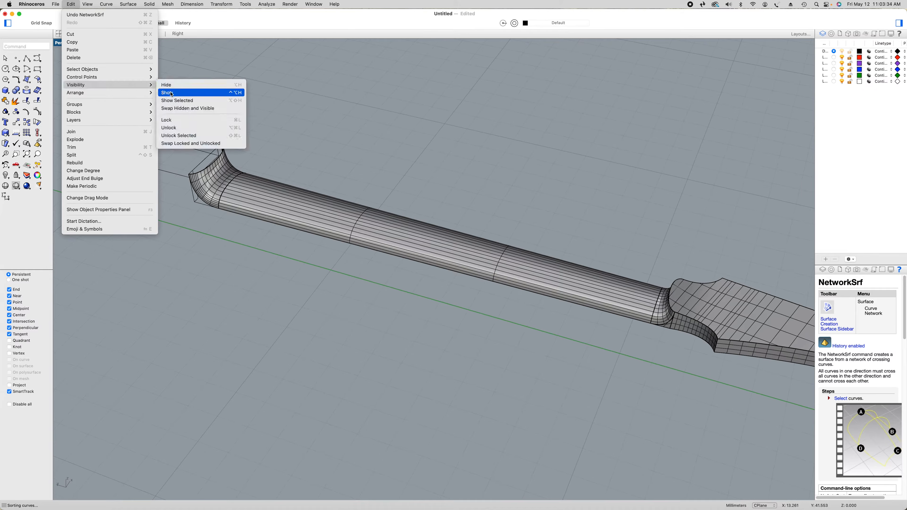
pyautogui.click(172, 94)
# Create a planar surface closing the end of the heel transition from its upper arc and the adjoining boundary curve
pyautogui.moveTo(278, 270); pyautogui.dragTo(297, 286, button='right')
pyautogui.scroll(5, 152, 254)
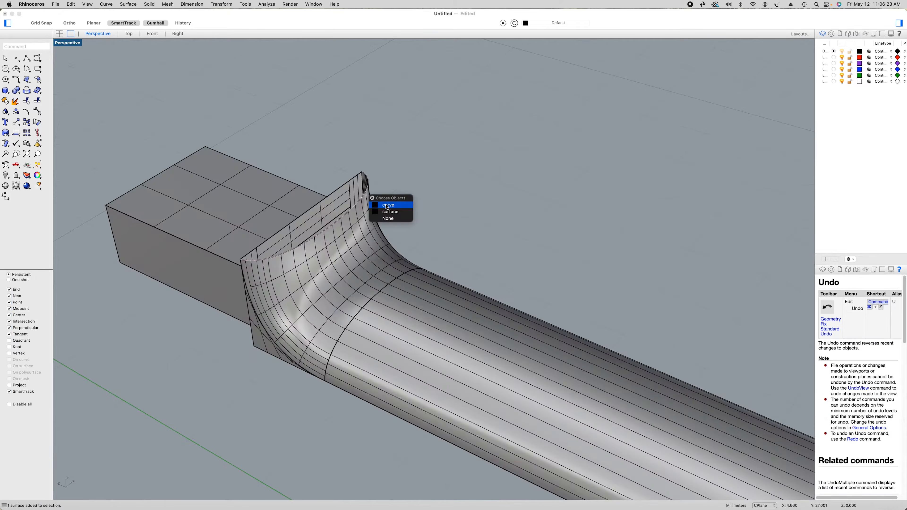
pyautogui.click(387, 205)
pyautogui.click(356, 178)
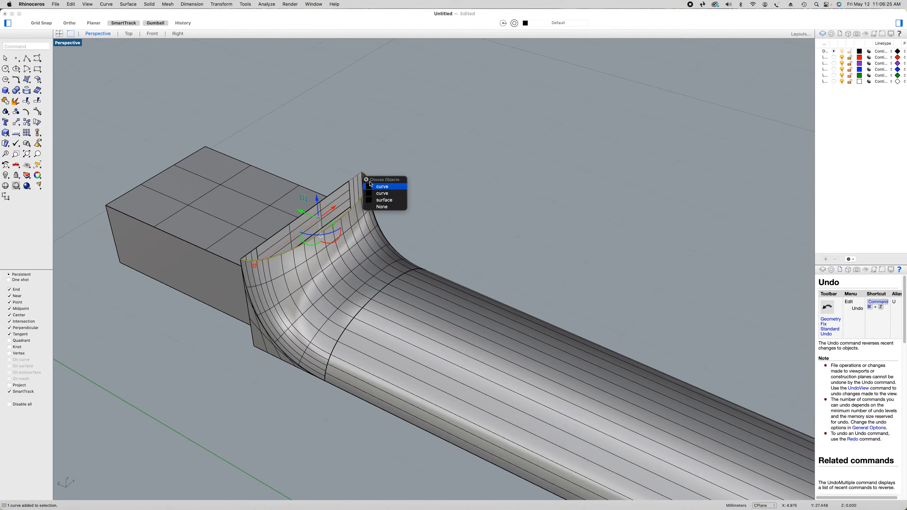
pyautogui.click(382, 193)
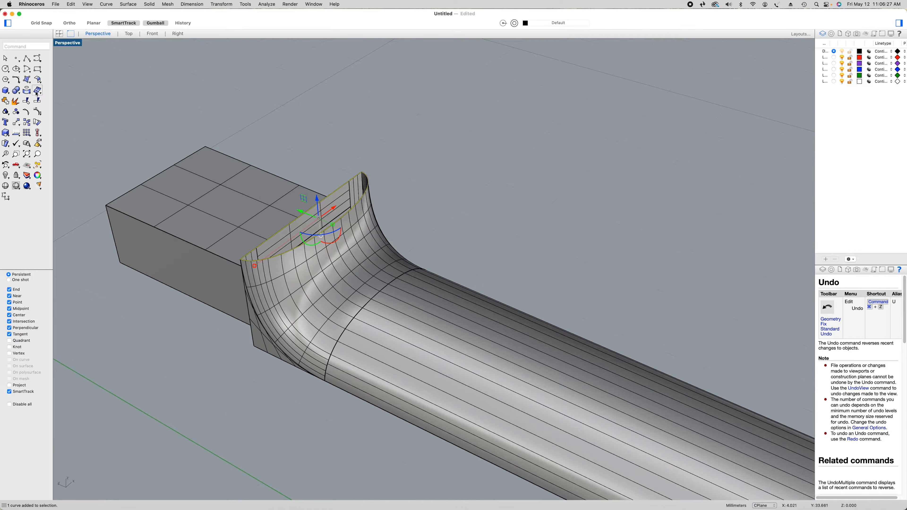
pyautogui.click(27, 80)
pyautogui.click(55, 90)
# Duplicate the four edges around the open face of the heel block as curves on the current layer
pyautogui.scroll(-5, 437, 137)
pyautogui.moveTo(443, 141); pyautogui.dragTo(386, 220, button='right')
pyautogui.scroll(-9, 428, 142)
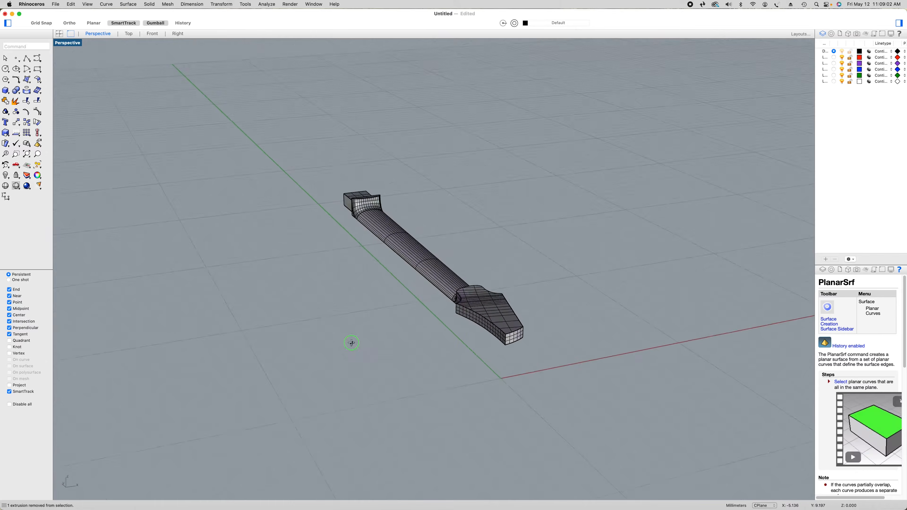
pyautogui.moveTo(350, 340); pyautogui.dragTo(409, 231, button='right')
pyautogui.keyDown('shift'); pyautogui.moveTo(238, 148); pyautogui.dragTo(356, 238, button='right'); pyautogui.keyUp('shift')
pyautogui.scroll(6, 342, 262)
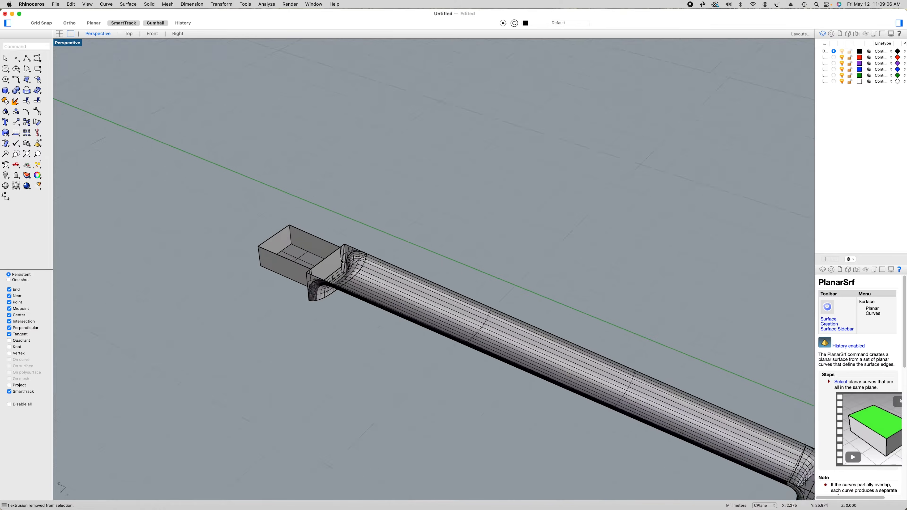
pyautogui.scroll(4, 341, 263)
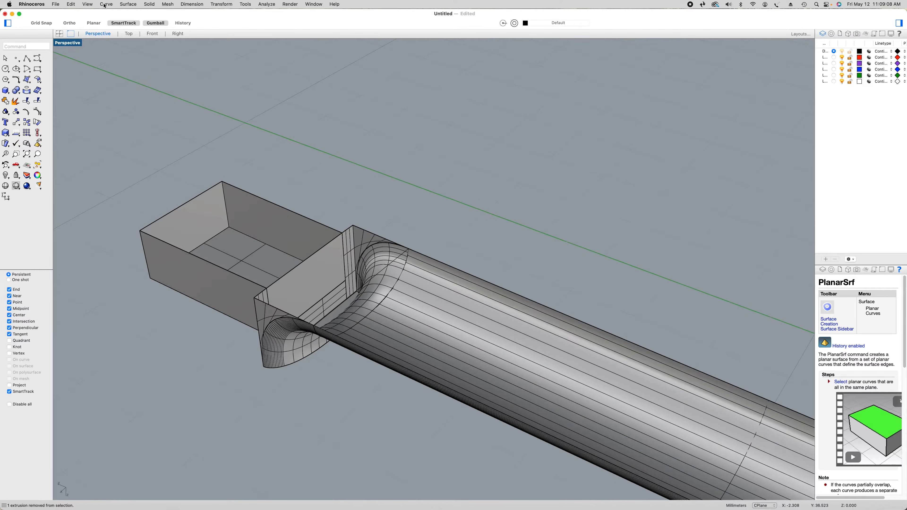
pyautogui.click(105, 4)
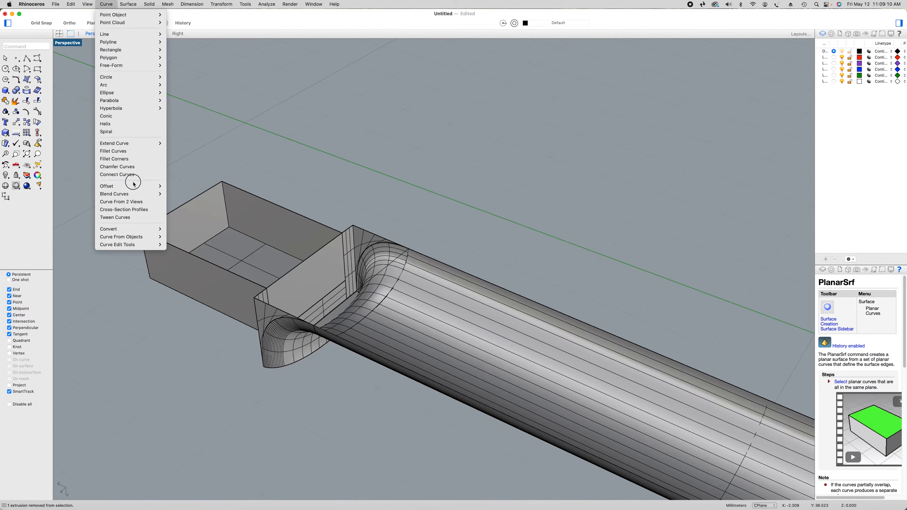
pyautogui.moveTo(129, 237)
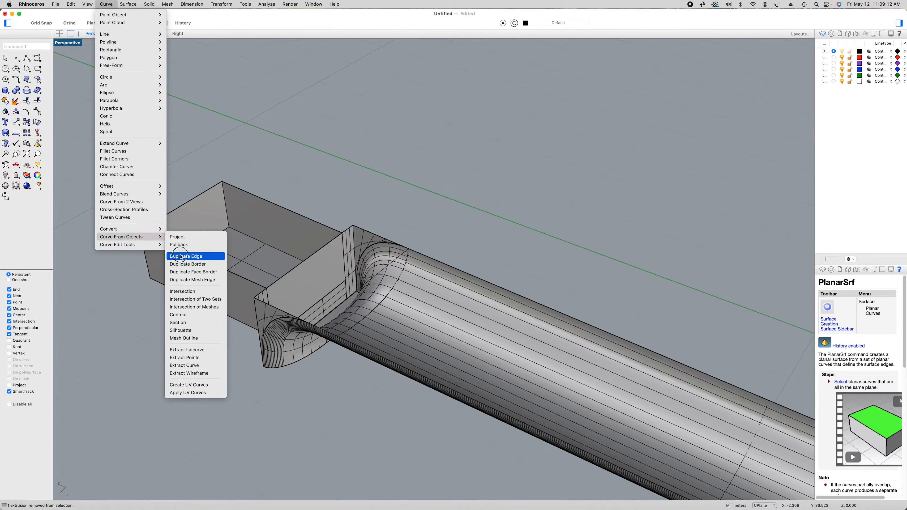
pyautogui.click(181, 256)
pyautogui.click(281, 280)
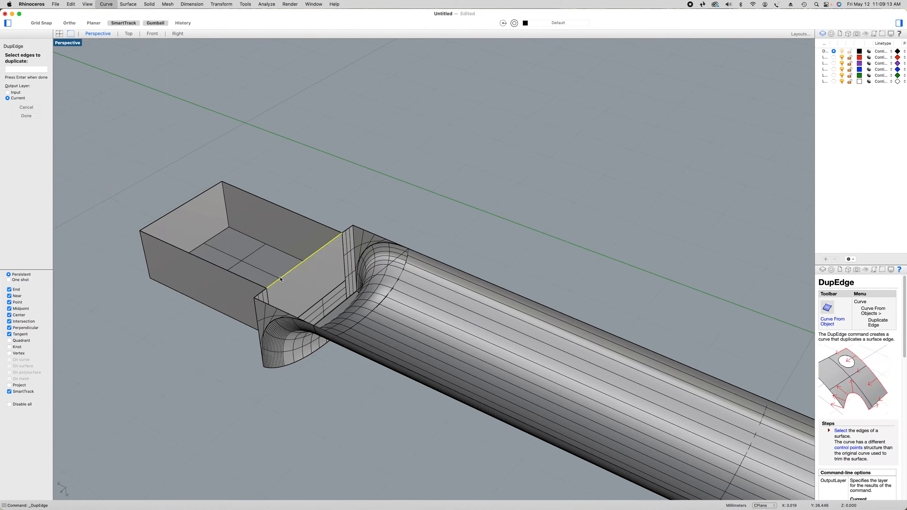
pyautogui.click(309, 219)
pyautogui.click(217, 185)
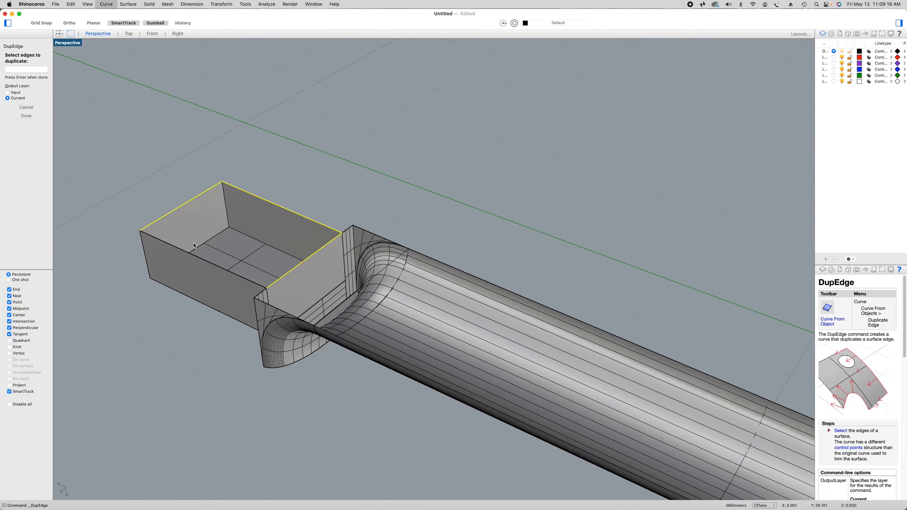
pyautogui.click(196, 258)
pyautogui.click(26, 115)
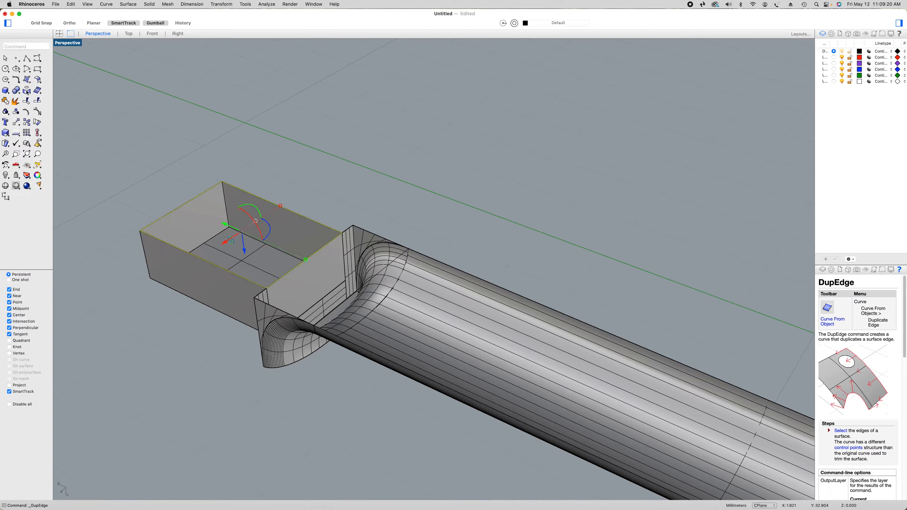
# Cap the open heel block with a planar surface from the four duplicated edge curves
pyautogui.click(27, 80)
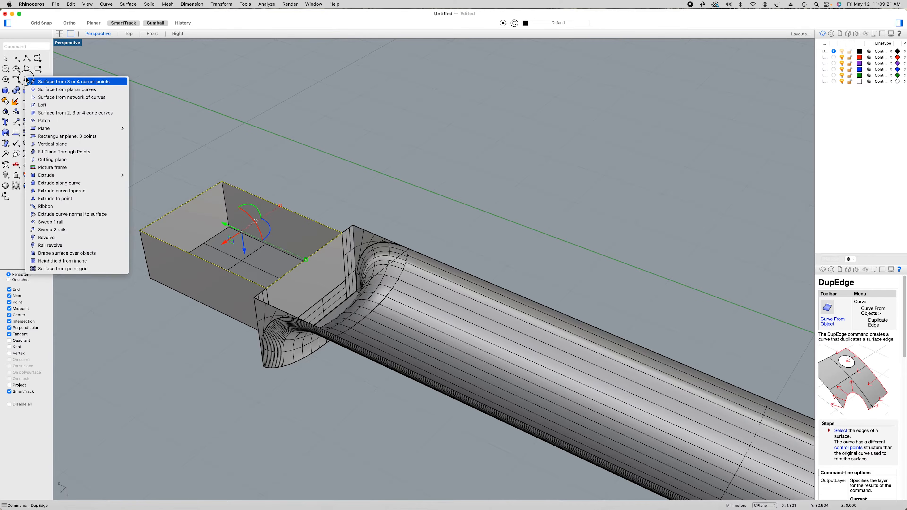
pyautogui.click(39, 88)
pyautogui.click(355, 172)
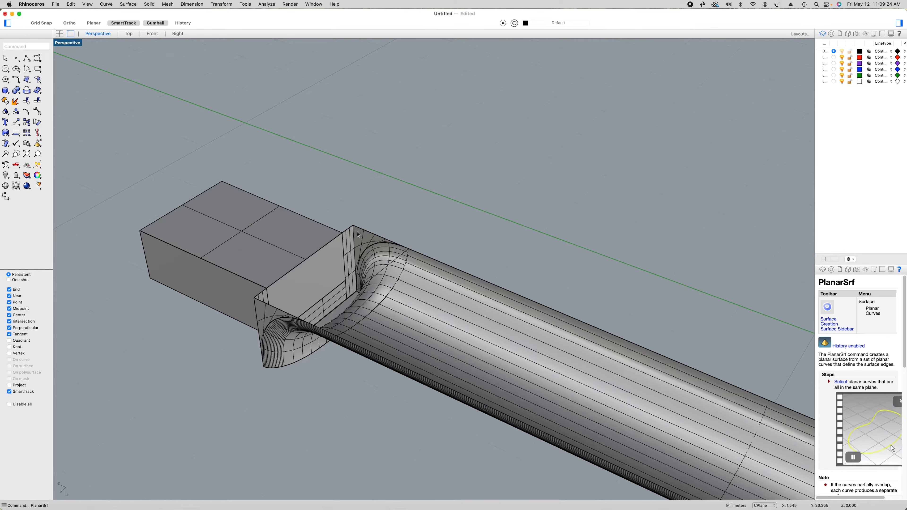
# Select the boundary curves across the heel end of the neck's open flat face, including the short side curve at the transition
pyautogui.click(351, 229)
pyautogui.click(375, 237)
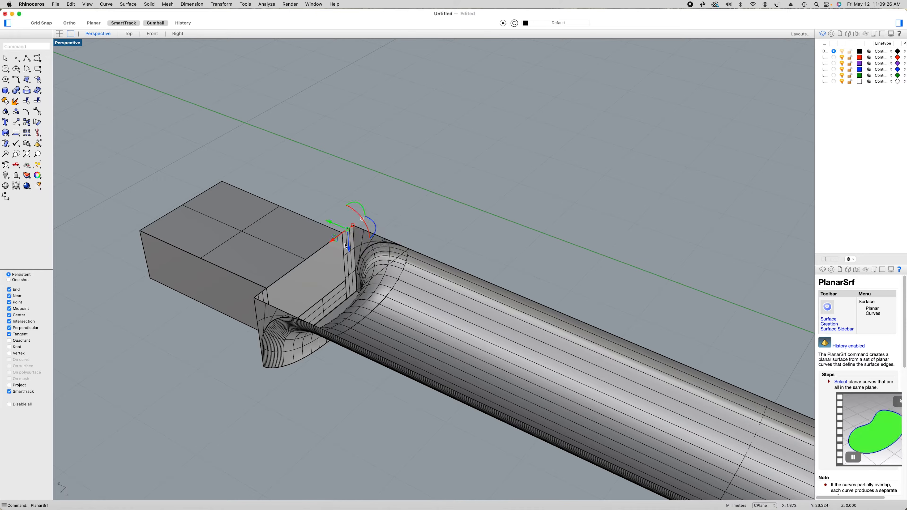
pyautogui.click(312, 257)
pyautogui.click(334, 266)
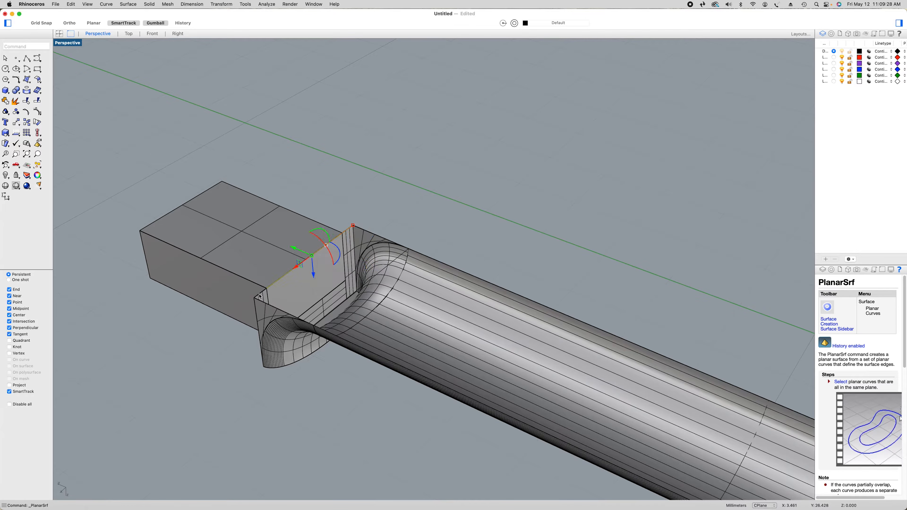
pyautogui.keyDown('shift'); pyautogui.click(261, 297); pyautogui.keyUp('shift')
pyautogui.click(275, 304)
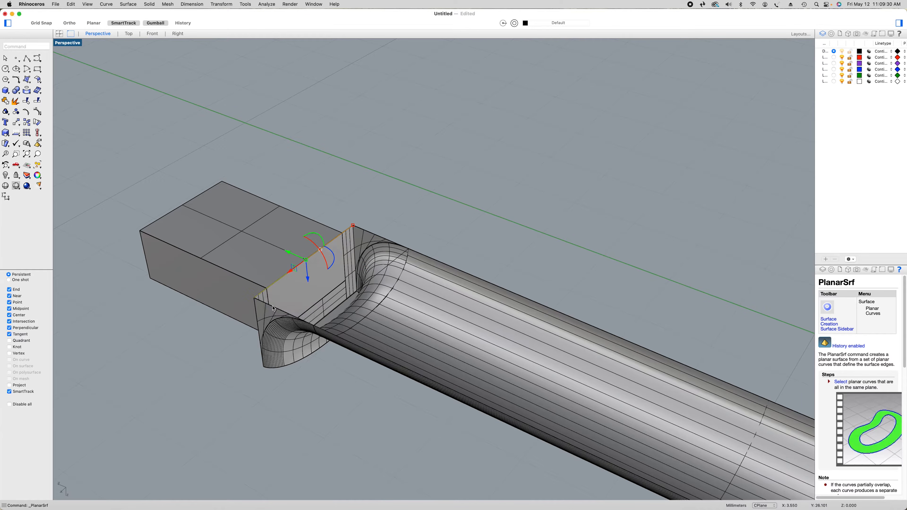
pyautogui.keyDown('shift'); pyautogui.click(272, 307); pyautogui.keyUp('shift')
pyautogui.click(304, 316)
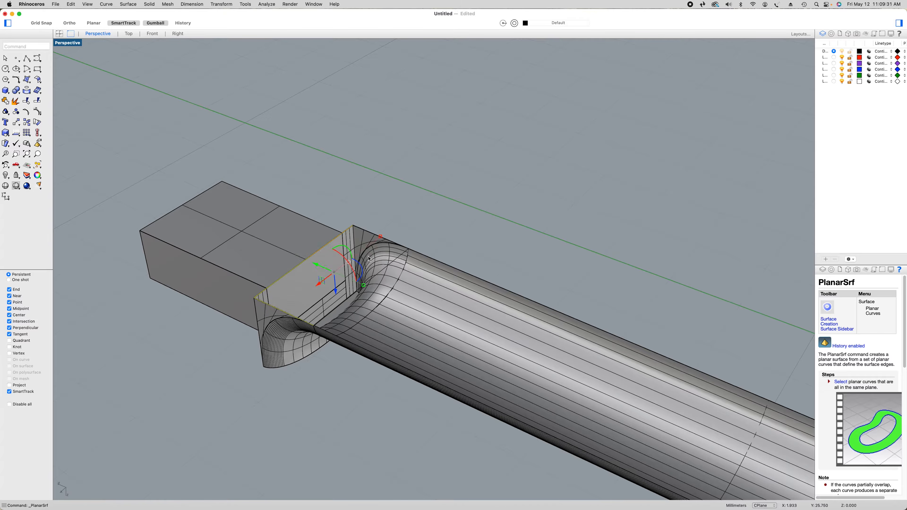
# Add the remaining heel-transition side curve and both long side curves of the neck to the selection
pyautogui.keyDown('shift'); pyautogui.click(370, 234); pyautogui.keyUp('shift')
pyautogui.click(397, 242)
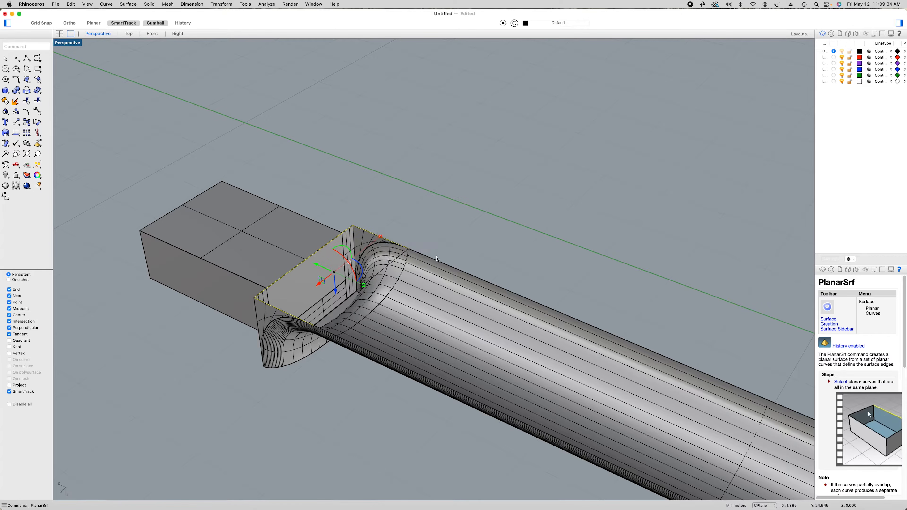
pyautogui.keyDown('shift'); pyautogui.click(437, 262); pyautogui.keyUp('shift')
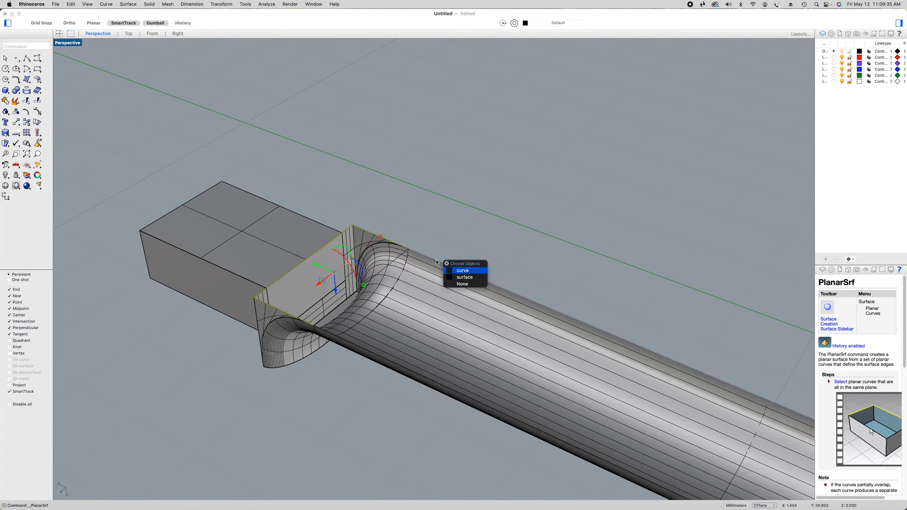
pyautogui.click(461, 271)
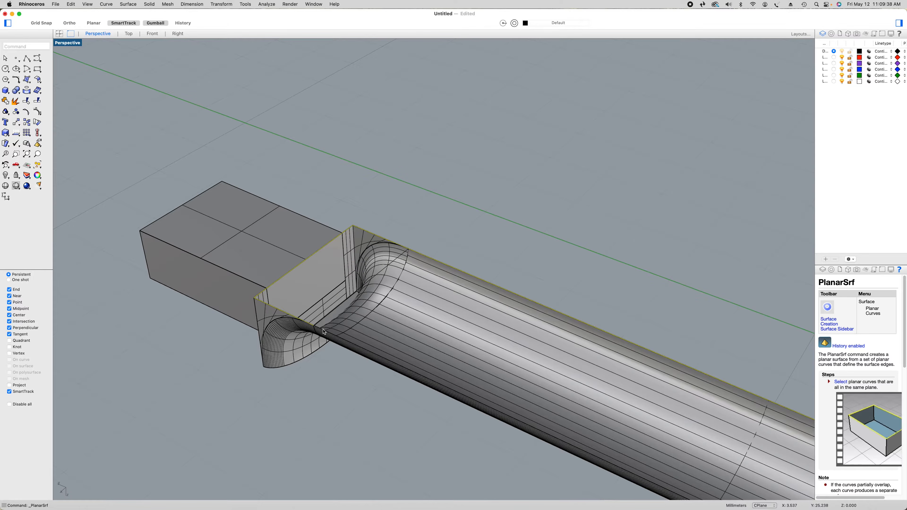
pyautogui.click(414, 372)
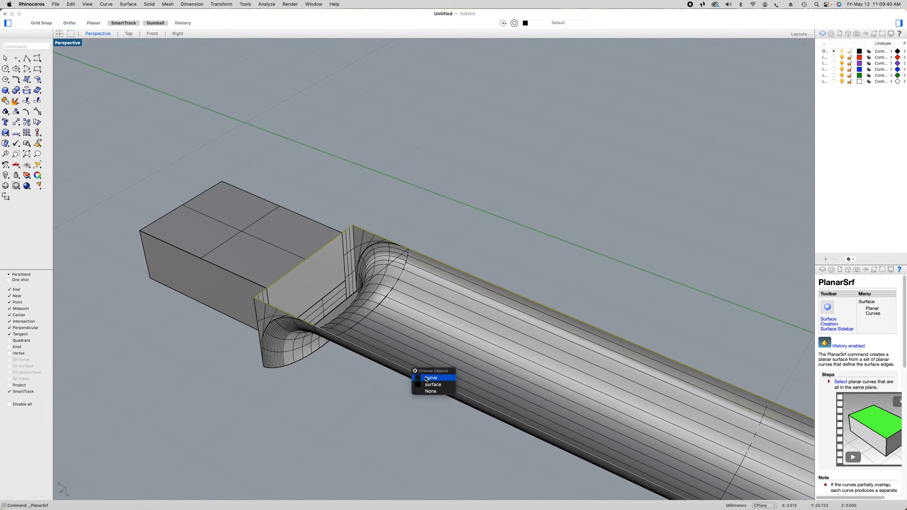
pyautogui.click(425, 377)
# Add the boundary curves around the headstock end of the neck's flat face to complete the selected outline
pyautogui.scroll(-8, 425, 378)
pyautogui.keyDown('shift'); pyautogui.moveTo(425, 378); pyautogui.dragTo(182, 239, button='right'); pyautogui.keyUp('shift')
pyautogui.scroll(5, 500, 381)
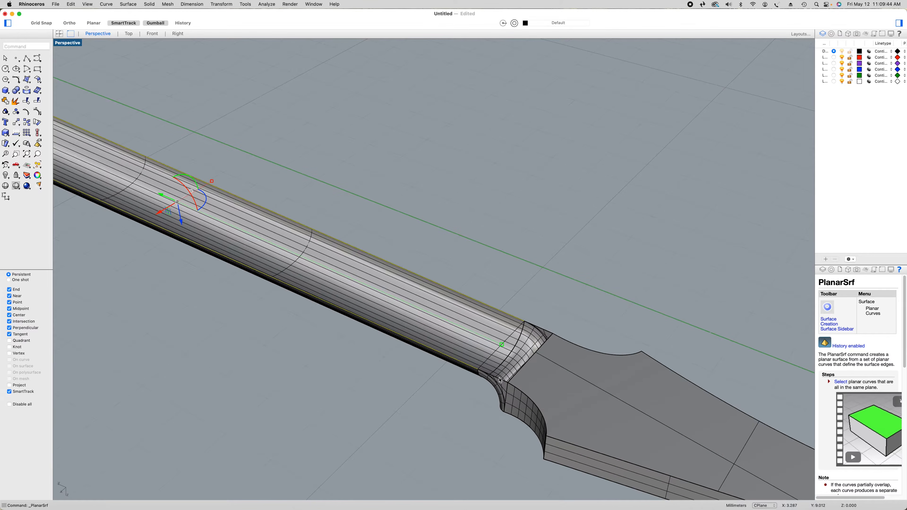
pyautogui.click(500, 381)
pyautogui.click(523, 390)
pyautogui.click(523, 369)
pyautogui.click(549, 377)
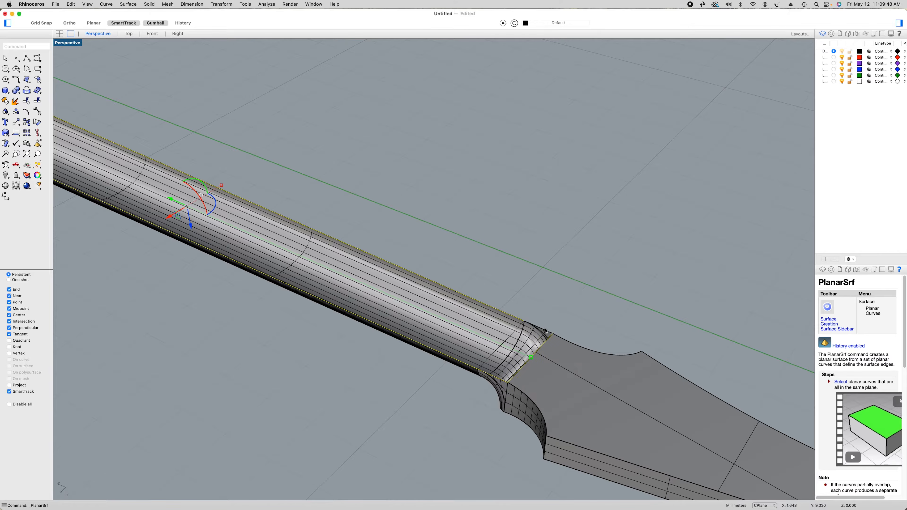
pyautogui.click(542, 330)
pyautogui.click(564, 340)
# Close the neck's open flat face with a planar surface from the selected boundary curves
pyautogui.scroll(-5, 565, 338)
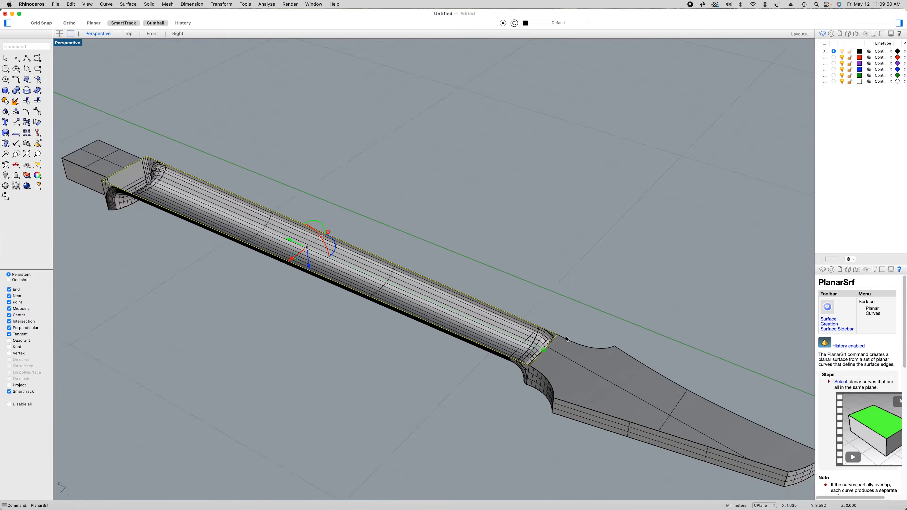
pyautogui.scroll(2, 269, 241)
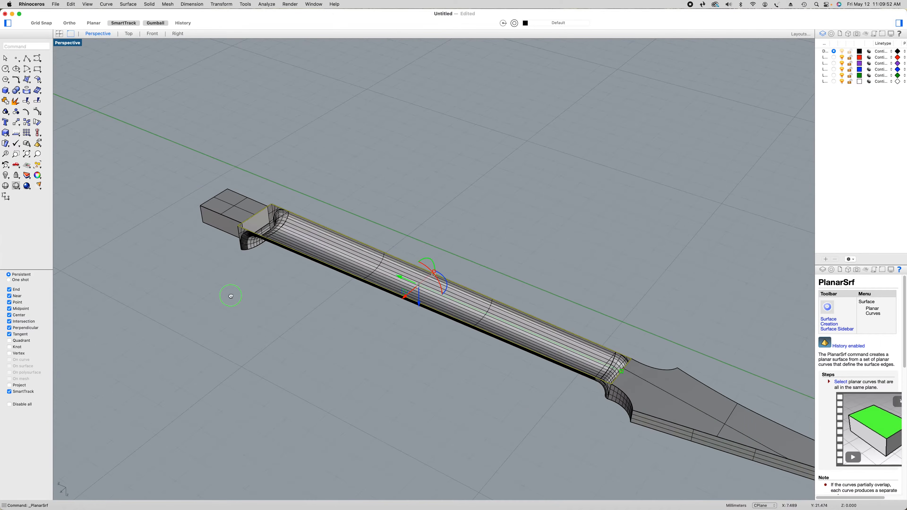
pyautogui.keyDown('shift'); pyautogui.moveTo(248, 306); pyautogui.dragTo(205, 284, button='right'); pyautogui.keyUp('shift')
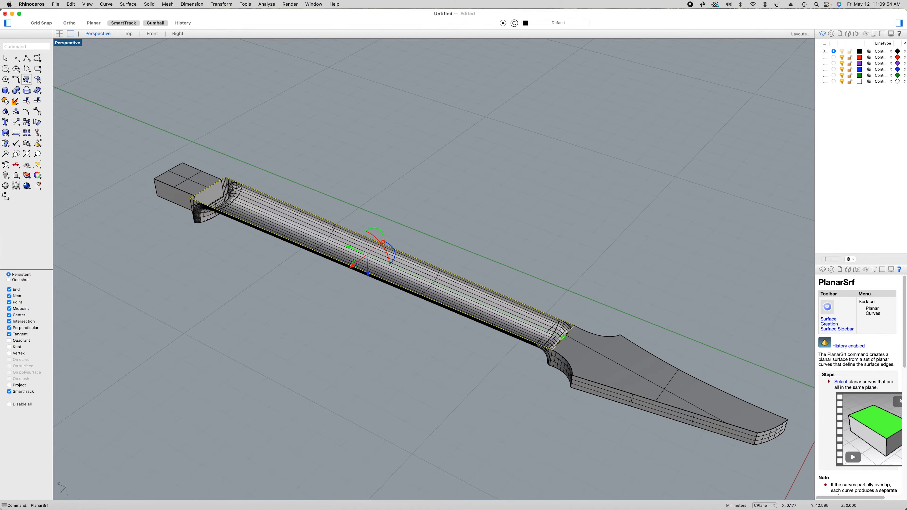
pyautogui.click(39, 81)
pyautogui.click(58, 88)
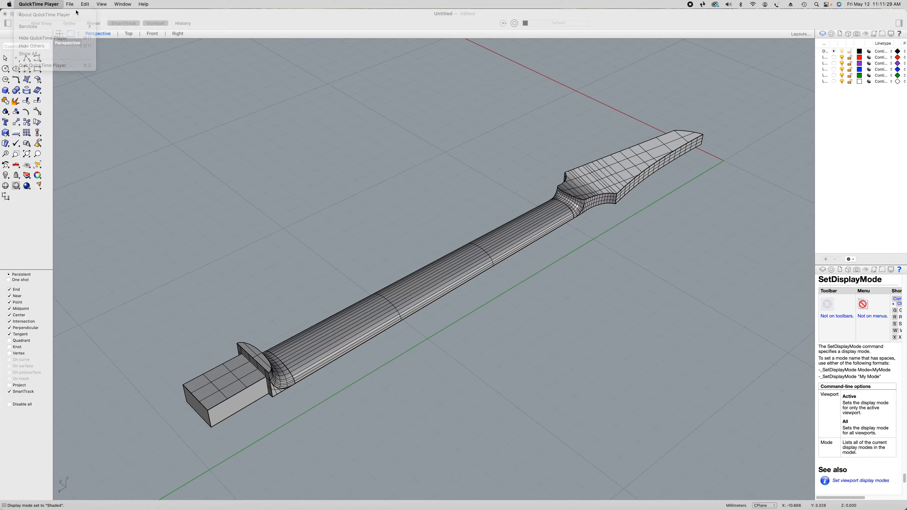
pyautogui.press('Escape')
# Save the model as Neck Back.3dm in a new folder named Neck Files inside the guitar project folder
pyautogui.click(54, 4)
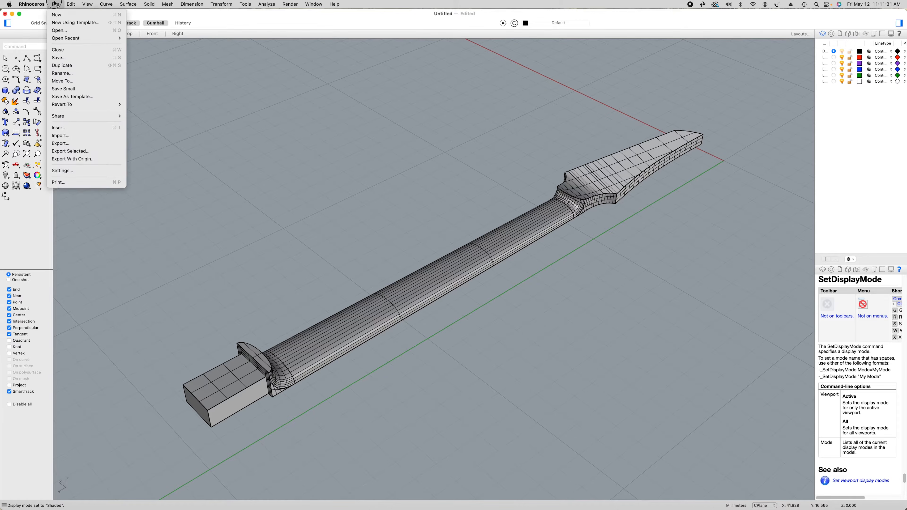
pyautogui.click(64, 57)
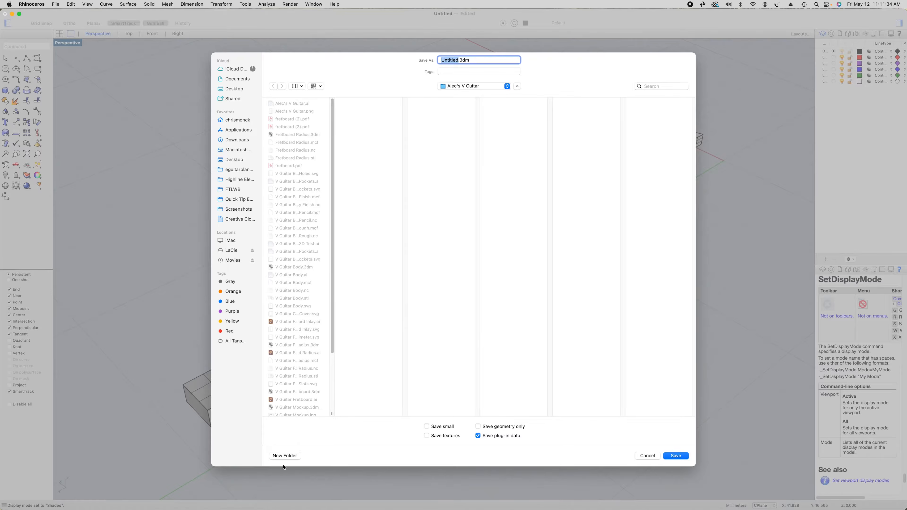
pyautogui.click(289, 457)
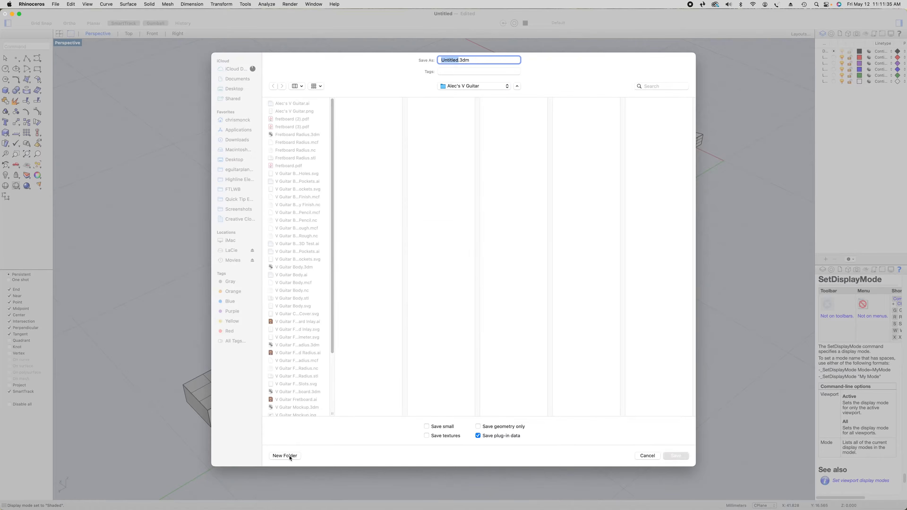
pyautogui.write('Neck Files')
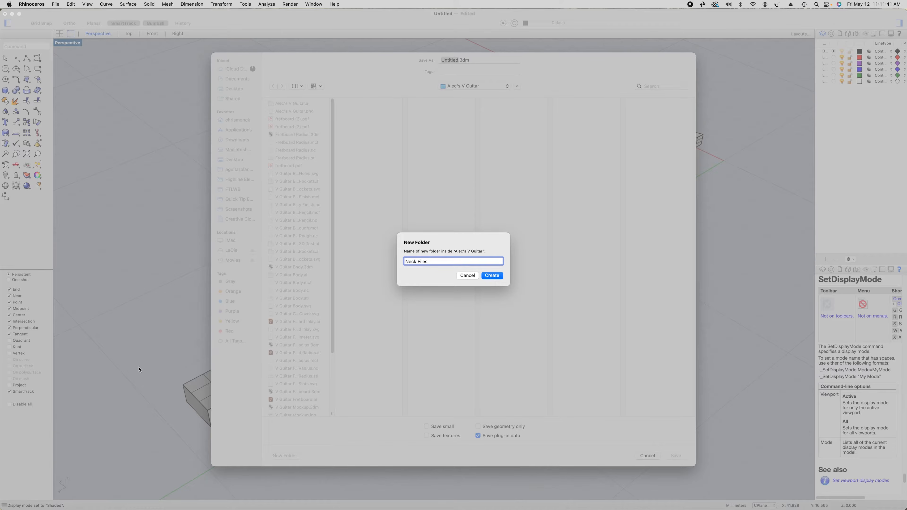
pyautogui.press('Return')
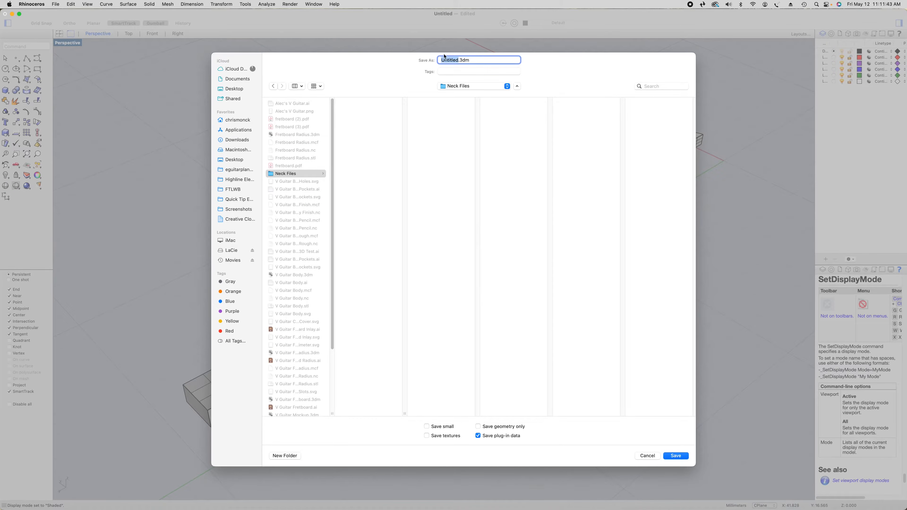
pyautogui.write('Neck Back')
pyautogui.click(676, 456)
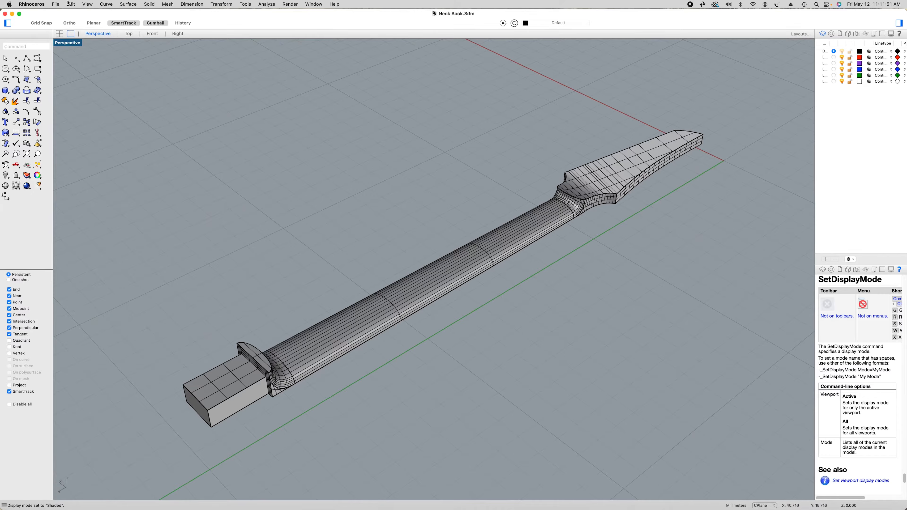
# Export the neck as the STL file Neck Back.stl with a mesh tolerance of 0.0001 millimeters, accepting the export despite the warning
pyautogui.click(55, 4)
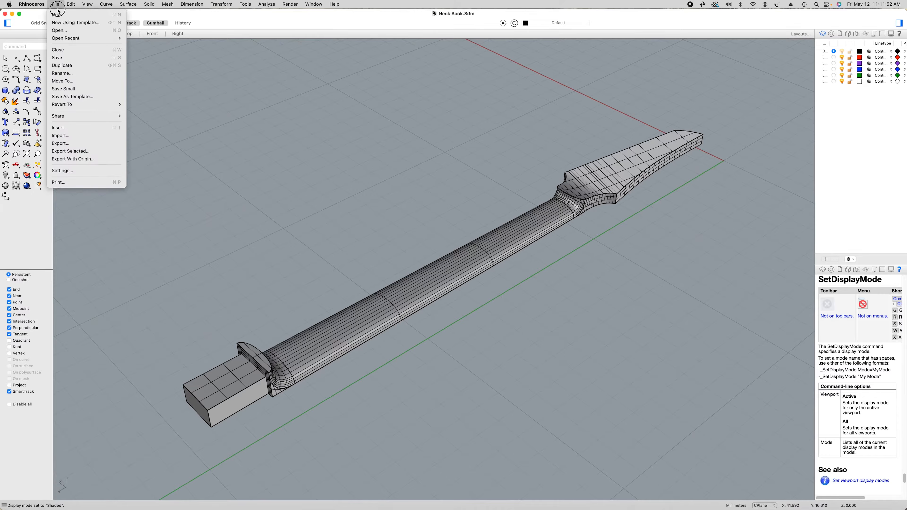
pyautogui.click(73, 144)
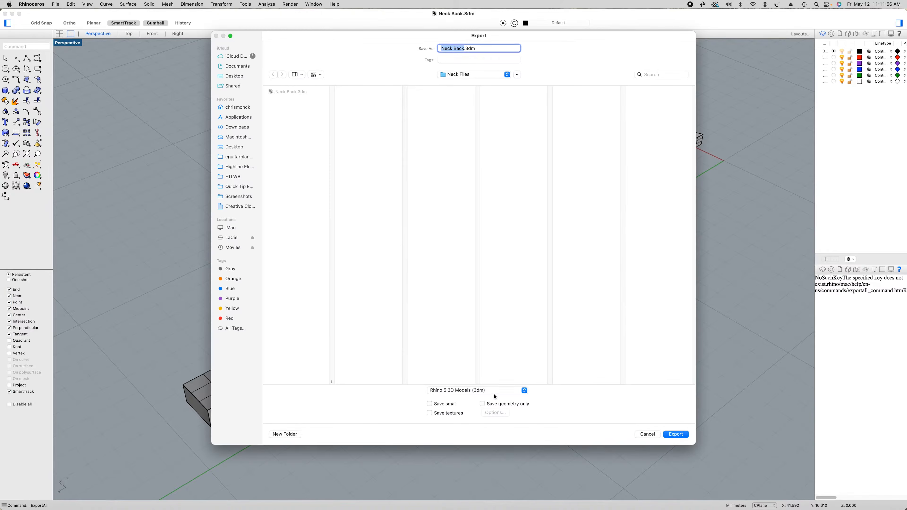
pyautogui.click(495, 392)
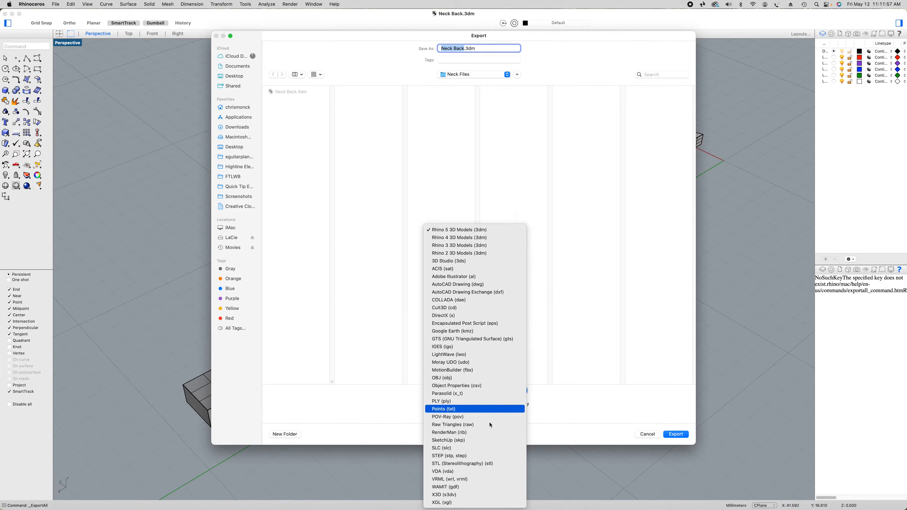
pyautogui.click(479, 464)
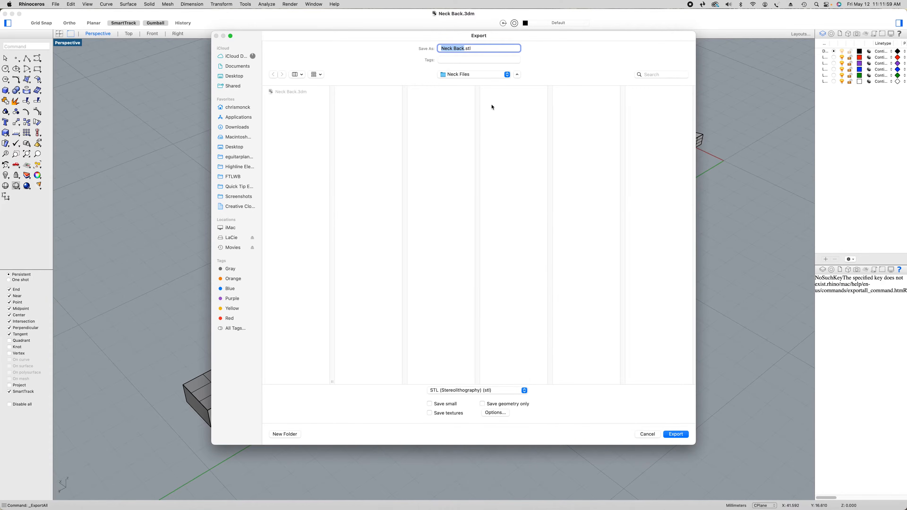
pyautogui.click(673, 435)
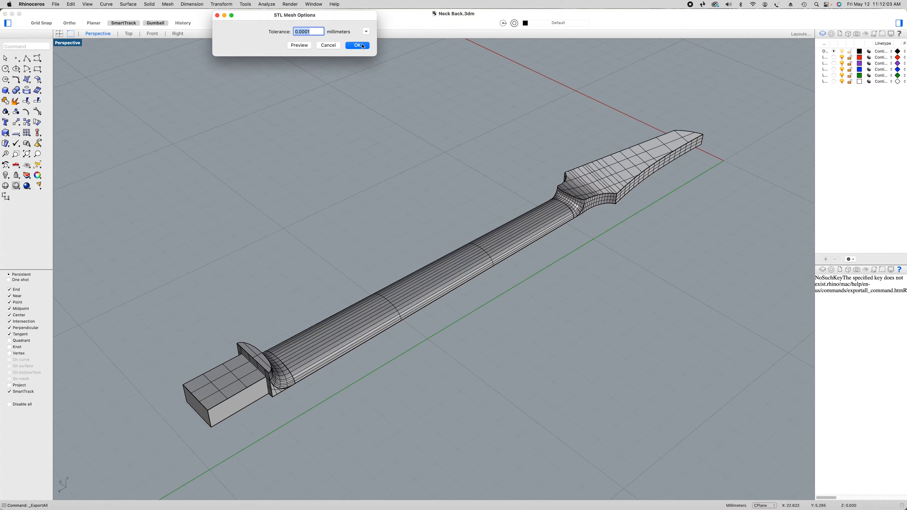
pyautogui.click(357, 45)
pyautogui.click(493, 185)
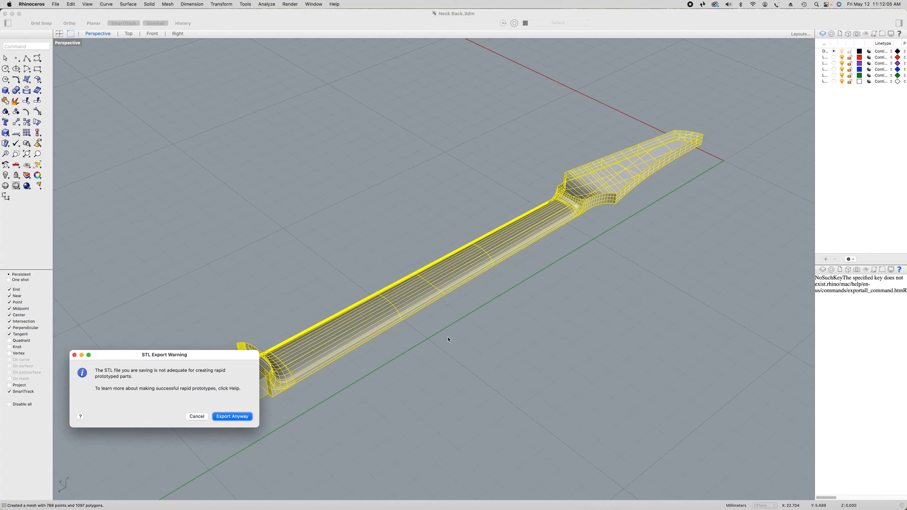
pyautogui.click(230, 416)
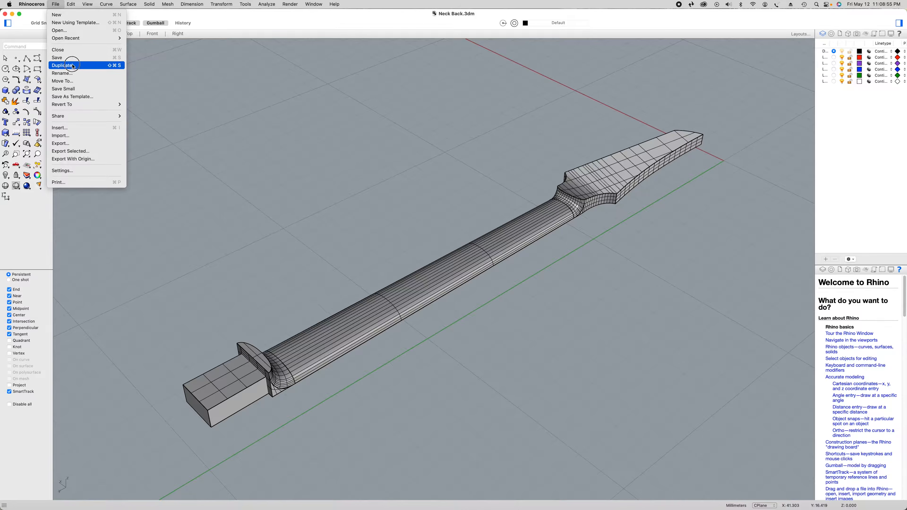
# Duplicate the file and rotate the whole neck in the Front view of the copy so its flat face points up
pyautogui.click(72, 65)
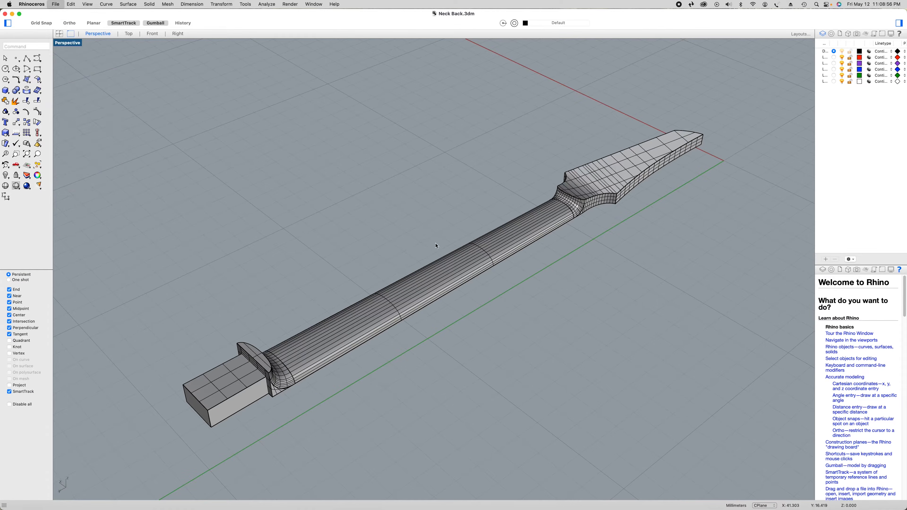
pyautogui.click(159, 34)
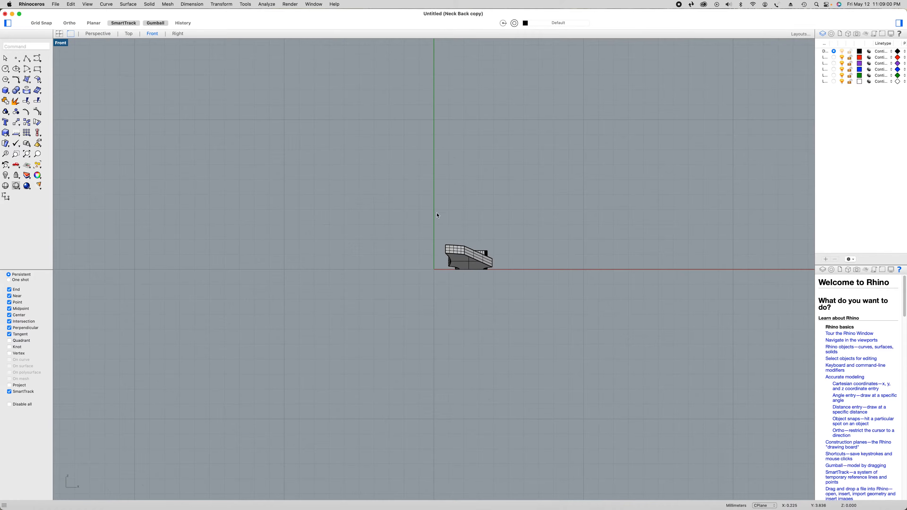
pyautogui.scroll(5, 493, 267)
pyautogui.moveTo(326, 168); pyautogui.dragTo(557, 339)
pyautogui.moveTo(422, 274); pyautogui.dragTo(464, 163)
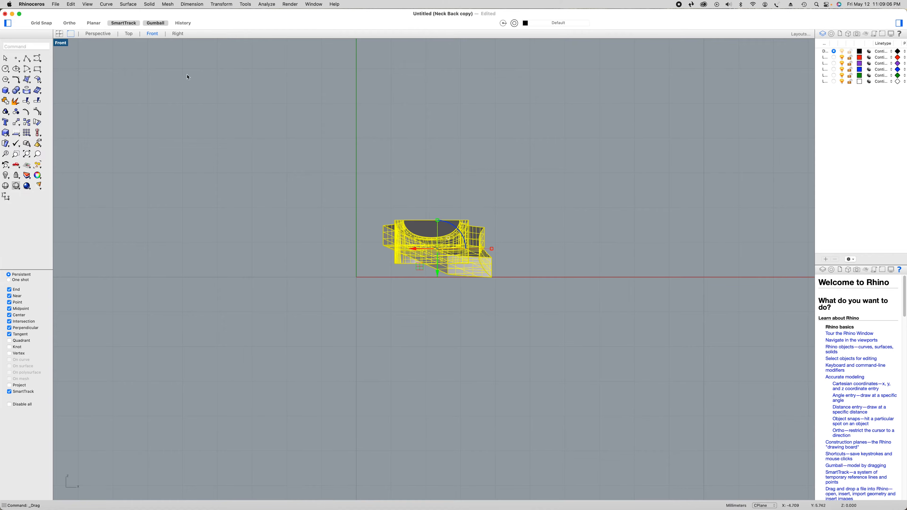
pyautogui.click(102, 34)
pyautogui.click(277, 234)
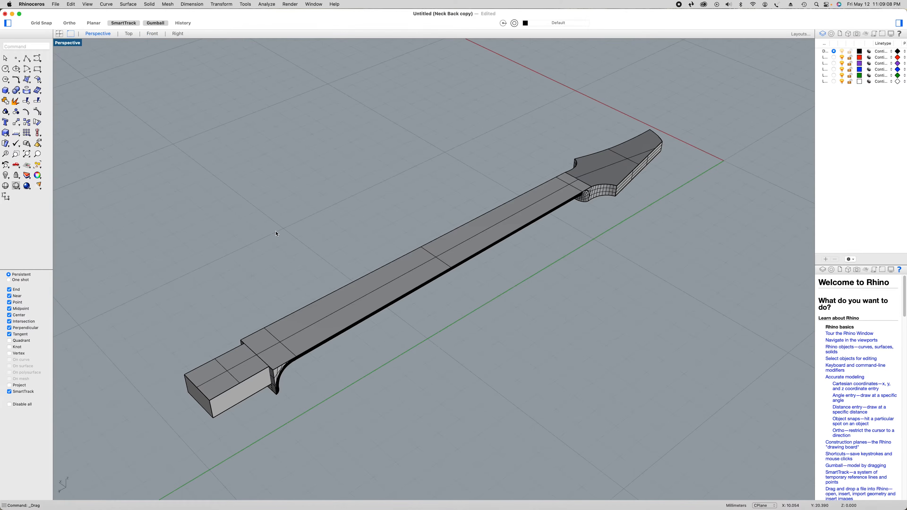
# Copy all objects of the flipped neck to the clipboard and return to the original Neck Back.3dm document
pyautogui.press('super+a')
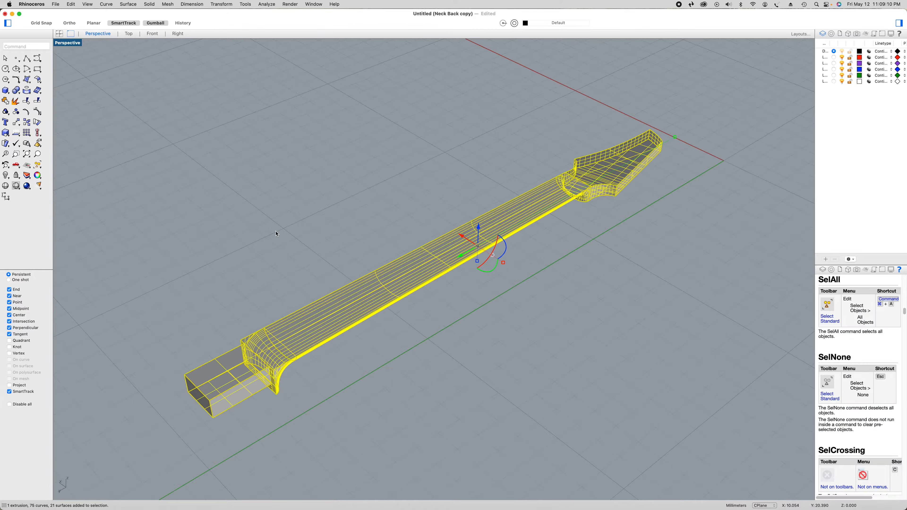
pyautogui.press('super+c')
pyautogui.click(12, 14)
pyautogui.click(369, 204)
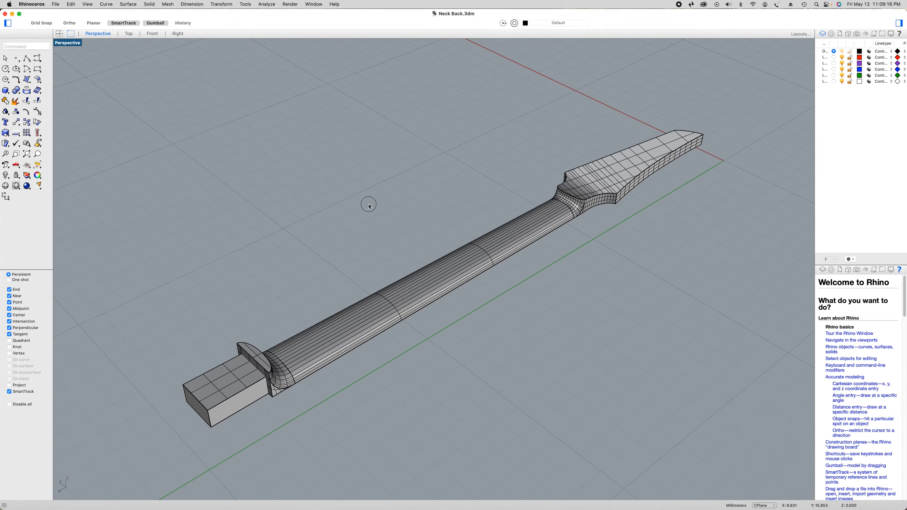
# Paste the flipped neck over the original in the Top view, compare the alignment at both ends, and delete the pasted copy
pyautogui.click(129, 34)
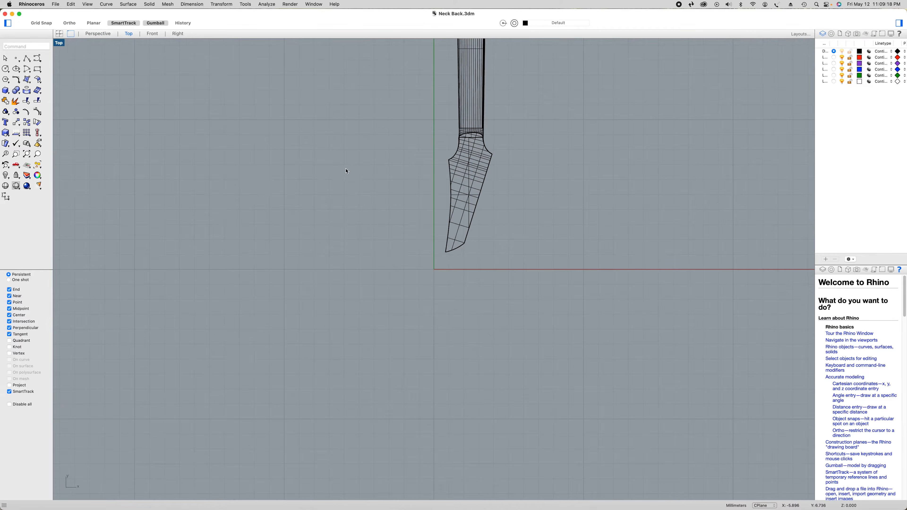
pyautogui.scroll(-3, 346, 170)
pyautogui.moveTo(457, 116); pyautogui.dragTo(461, 178)
pyautogui.moveTo(475, 150); pyautogui.dragTo(460, 288, button='right')
pyautogui.scroll(2, 459, 236)
pyautogui.scroll(1, 460, 236)
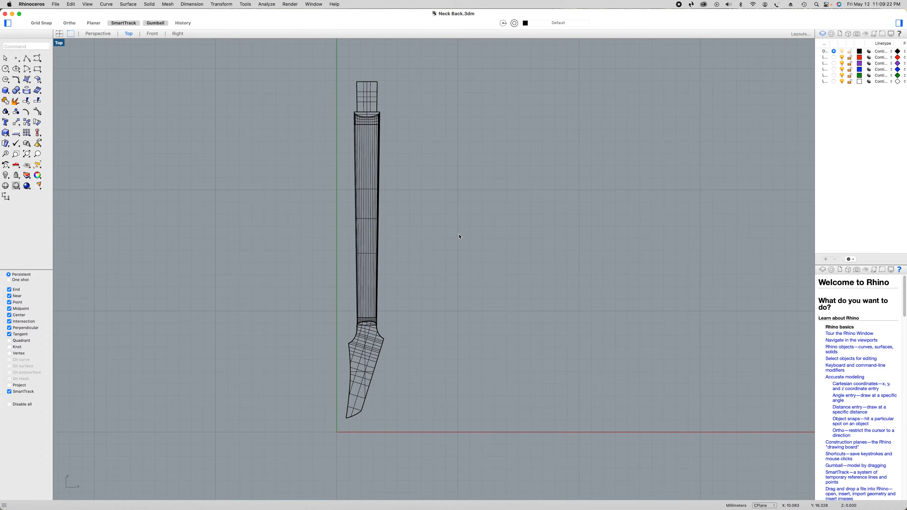
pyautogui.press('super+v')
pyautogui.scroll(3, 353, 85)
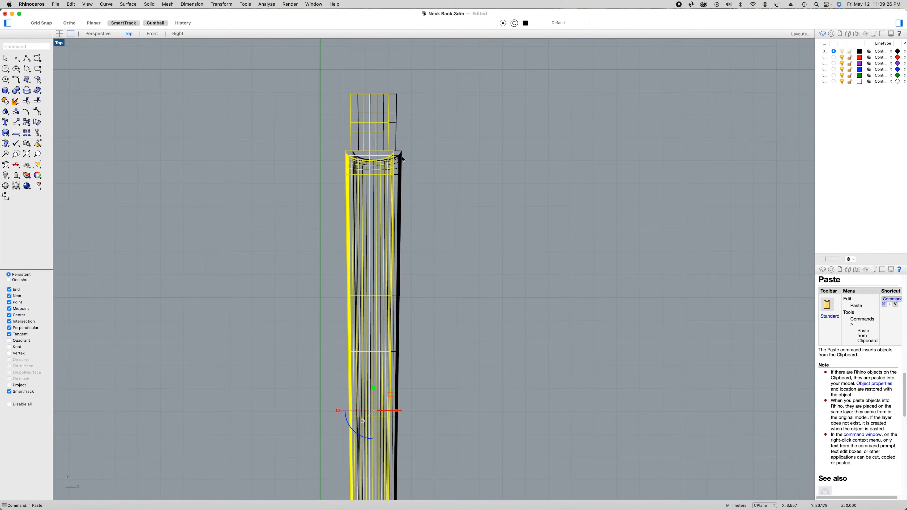
pyautogui.scroll(-6, 417, 165)
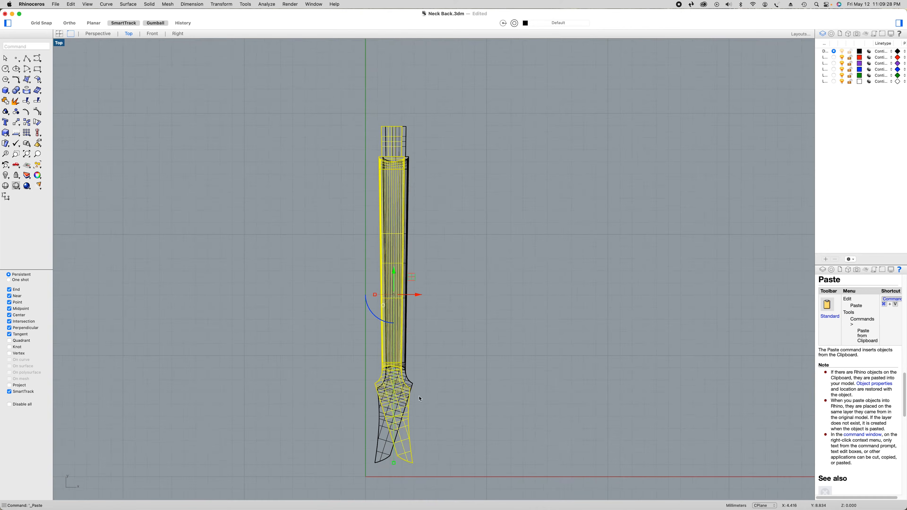
pyautogui.scroll(2, 413, 440)
pyautogui.press('Delete')
pyautogui.scroll(4, 425, 440)
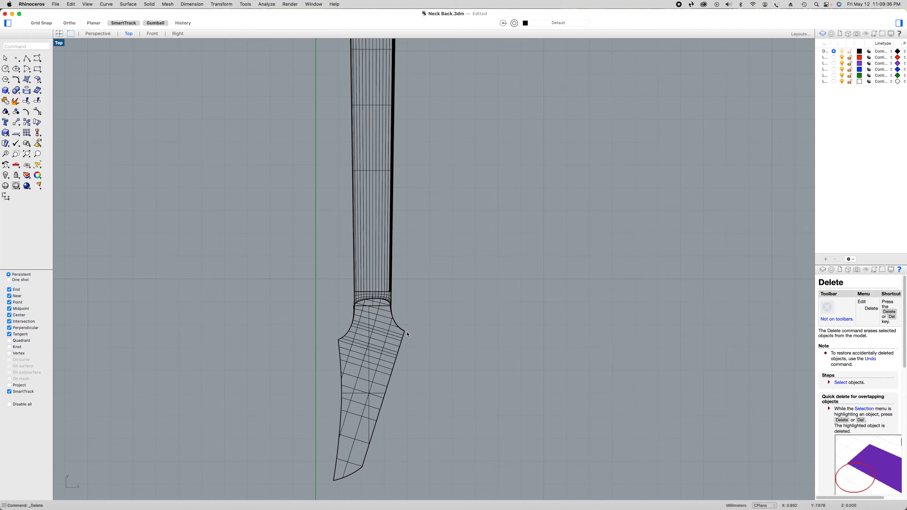
pyautogui.scroll(-4, 409, 334)
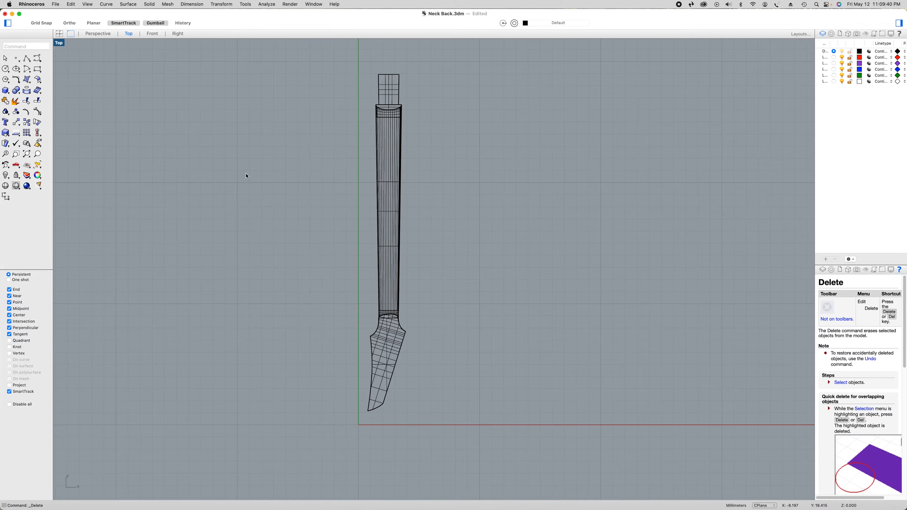
# Select the whole neck in the Front view and examine where its outer edges sit relative to its center
pyautogui.click(148, 34)
pyautogui.moveTo(398, 194); pyautogui.dragTo(552, 324)
pyautogui.scroll(3, 505, 270)
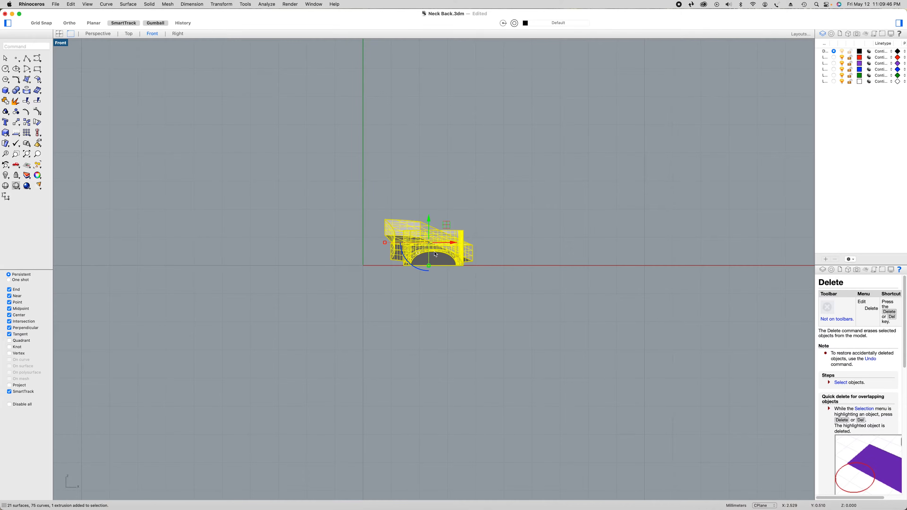
pyautogui.scroll(5, 437, 249)
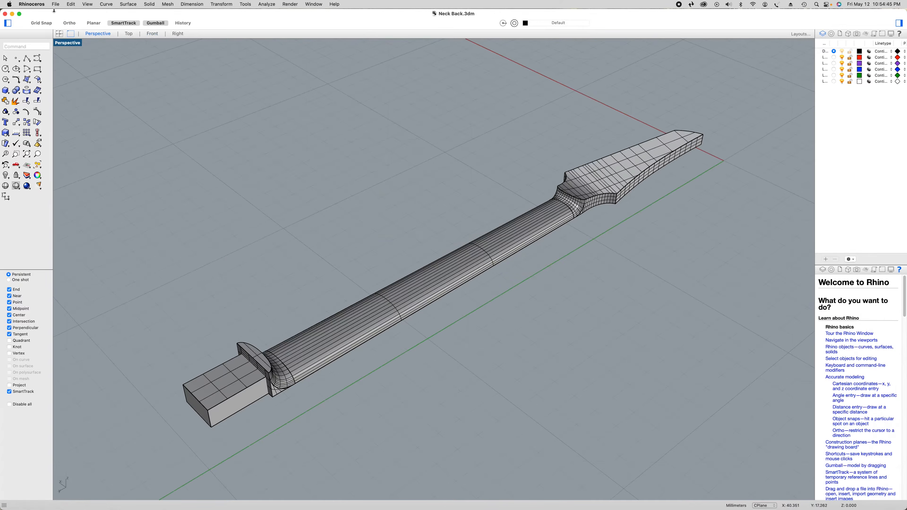
# Duplicate the Neck Back.3dm file to get a separate working copy of the neck
pyautogui.click(55, 5)
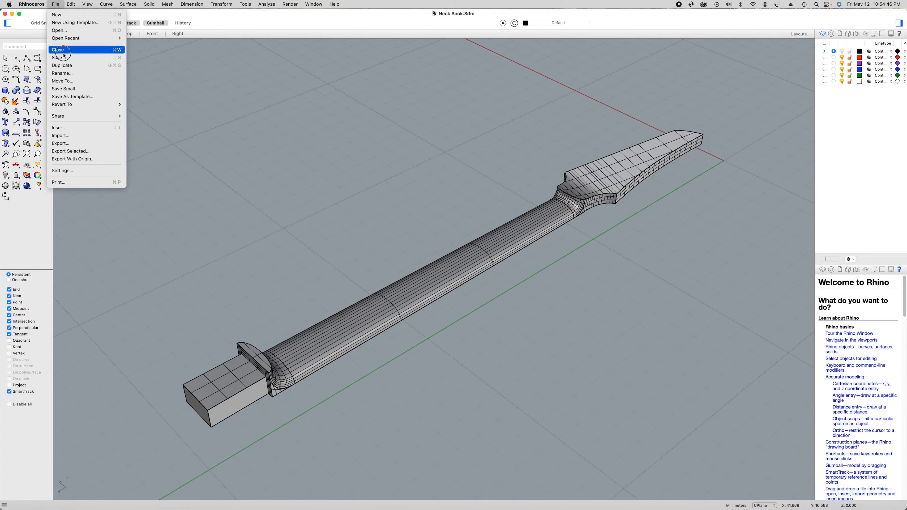
pyautogui.click(63, 65)
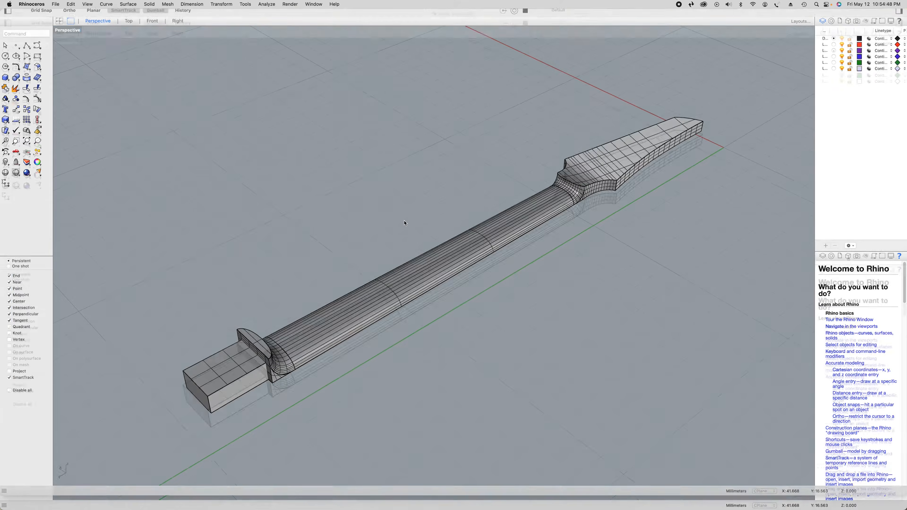
pyautogui.click(403, 215)
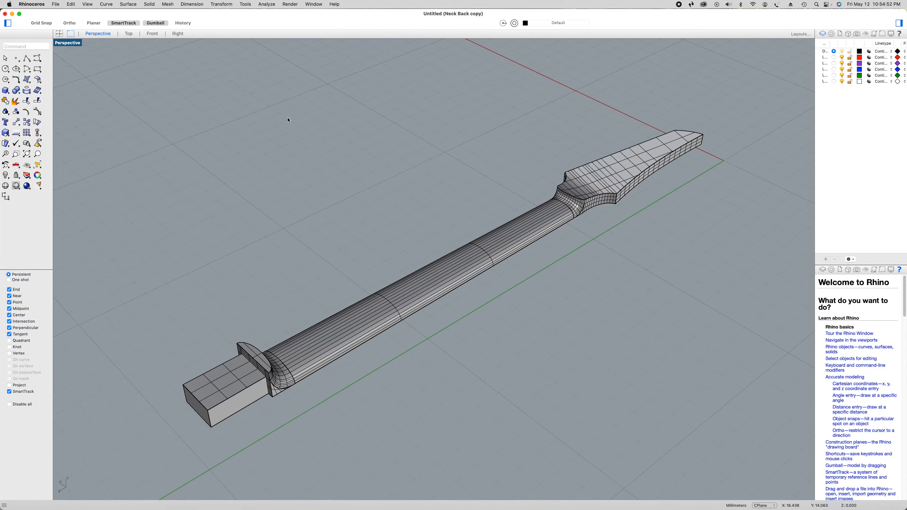
# Import V Guitar Neck.ai into the copy and delete all of its curves except the large rectangle surrounding the neck
pyautogui.click(55, 4)
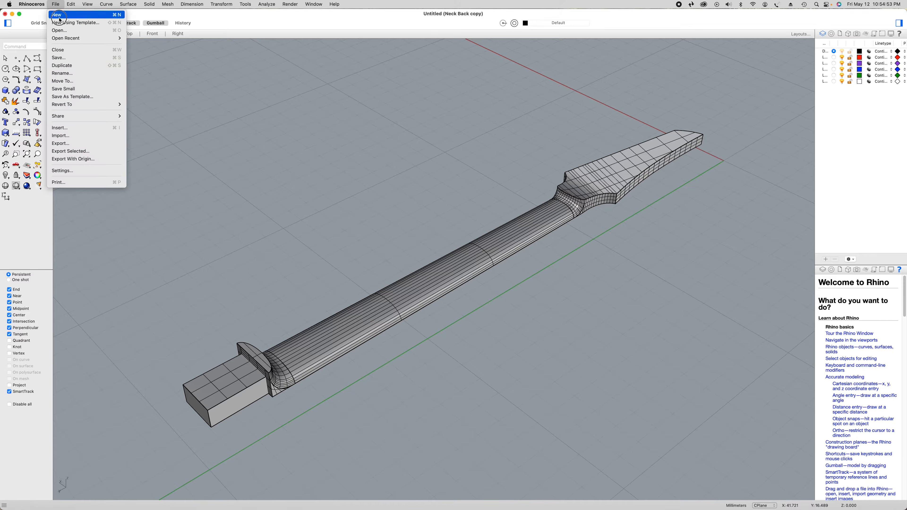
pyautogui.click(92, 134)
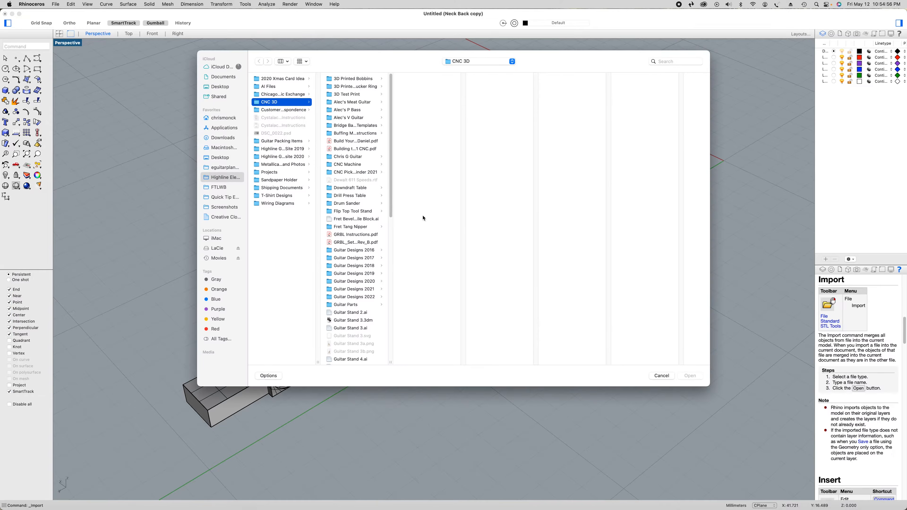
pyautogui.click(360, 118)
pyautogui.scroll(-5, 429, 286)
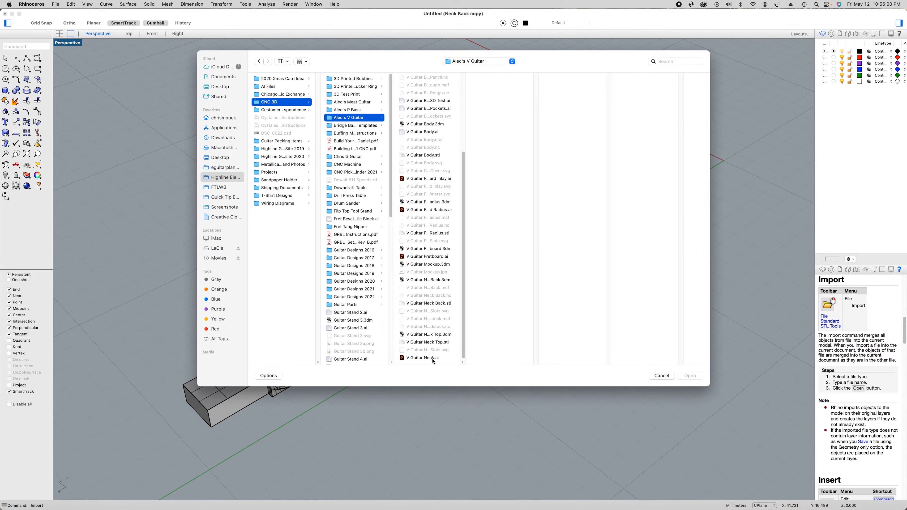
pyautogui.click(422, 358)
pyautogui.click(690, 375)
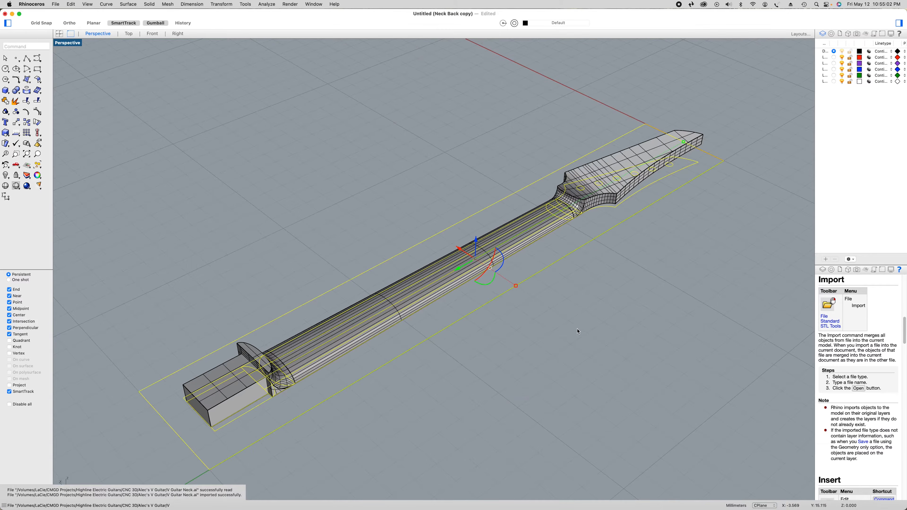
pyautogui.keyDown('super'); pyautogui.click(533, 278); pyautogui.keyUp('super')
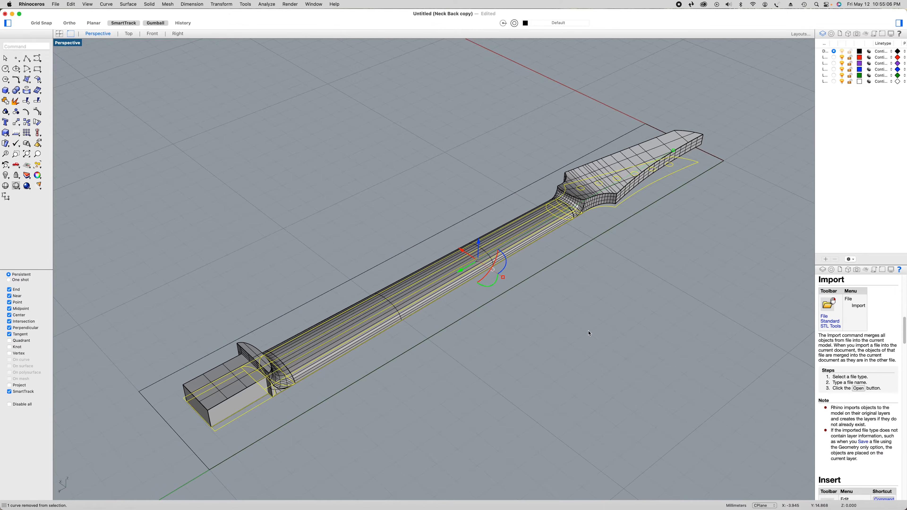
pyautogui.press('Delete')
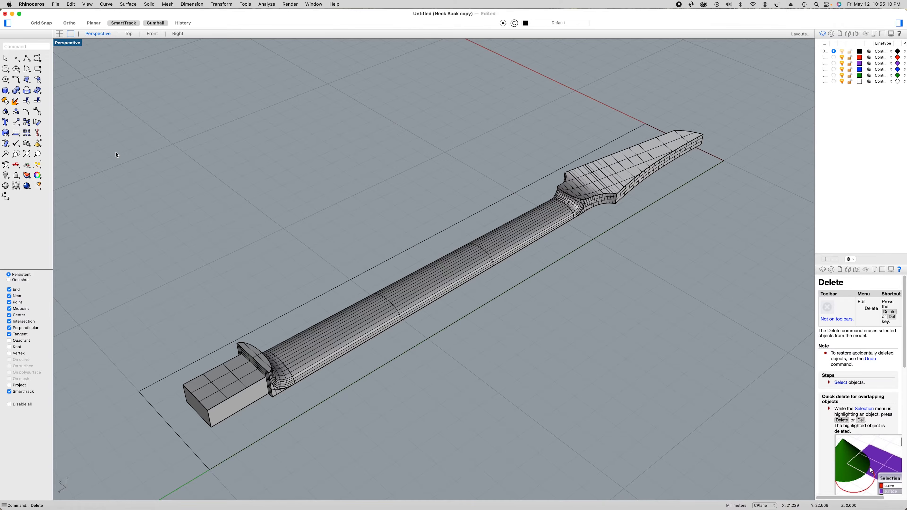
# Rotate the whole neck together with the surrounding rectangle upside down in the Front view so the flat face points up
pyautogui.press('super+a')
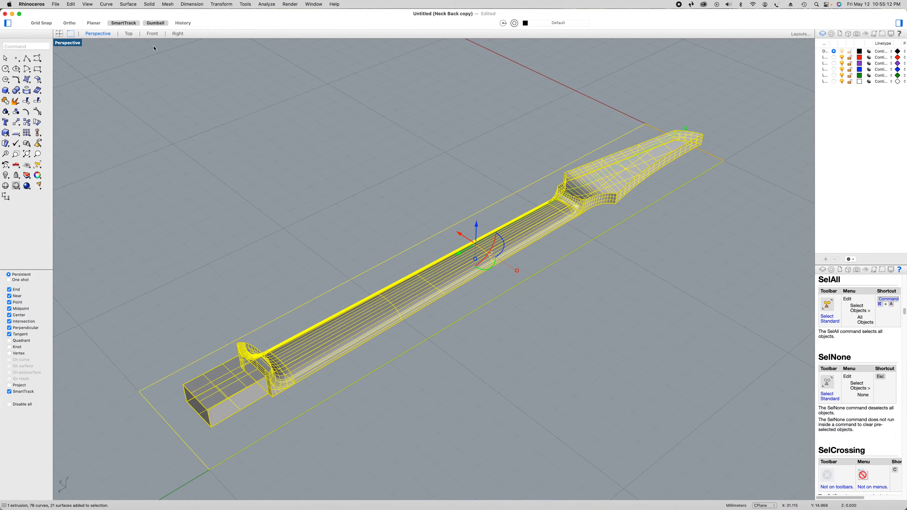
pyautogui.click(153, 34)
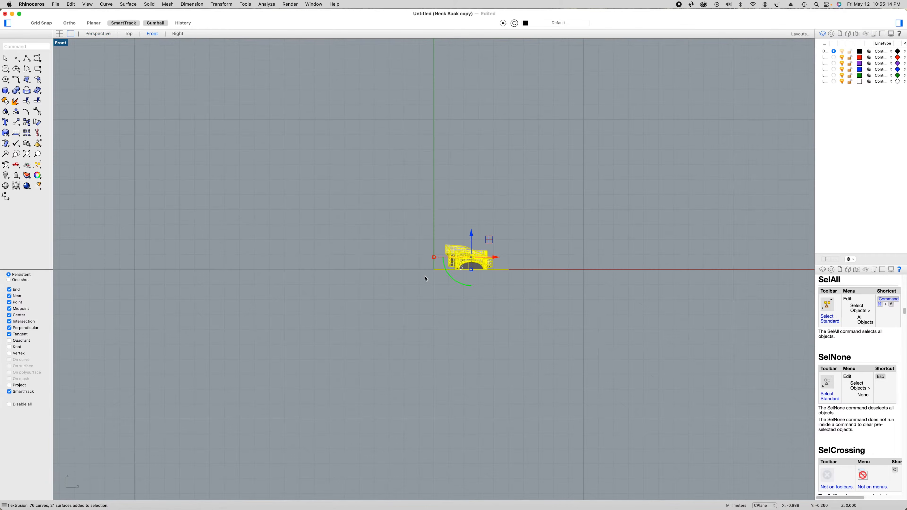
pyautogui.scroll(5, 510, 273)
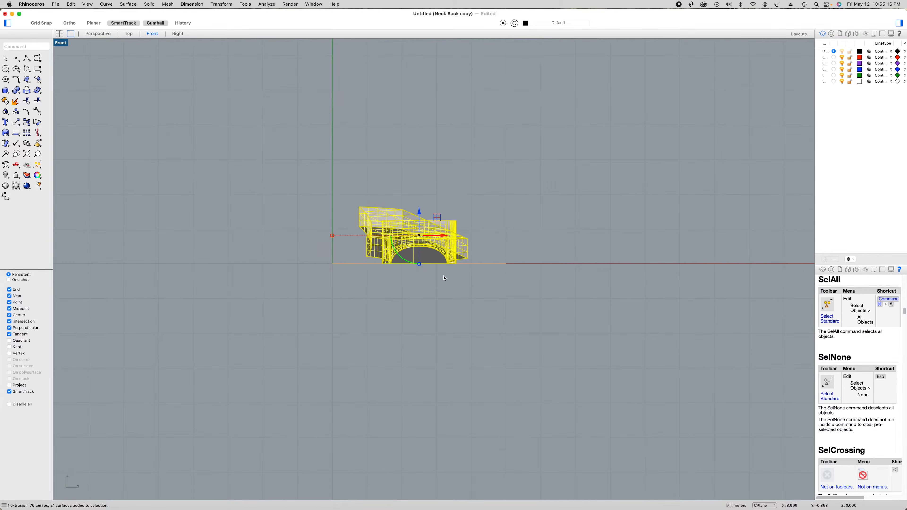
pyautogui.moveTo(406, 262); pyautogui.dragTo(458, 123)
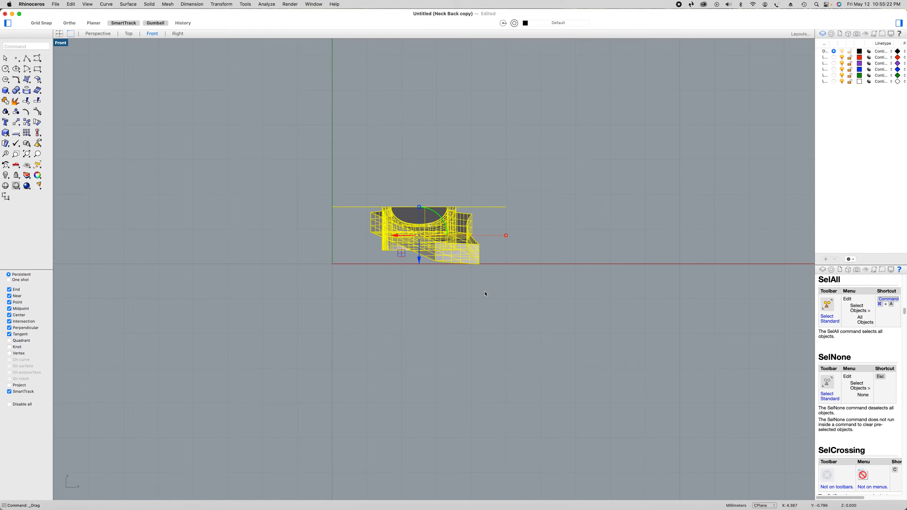
# Delete the rectangle surrounding the flipped neck in the Perspective view
pyautogui.click(485, 292)
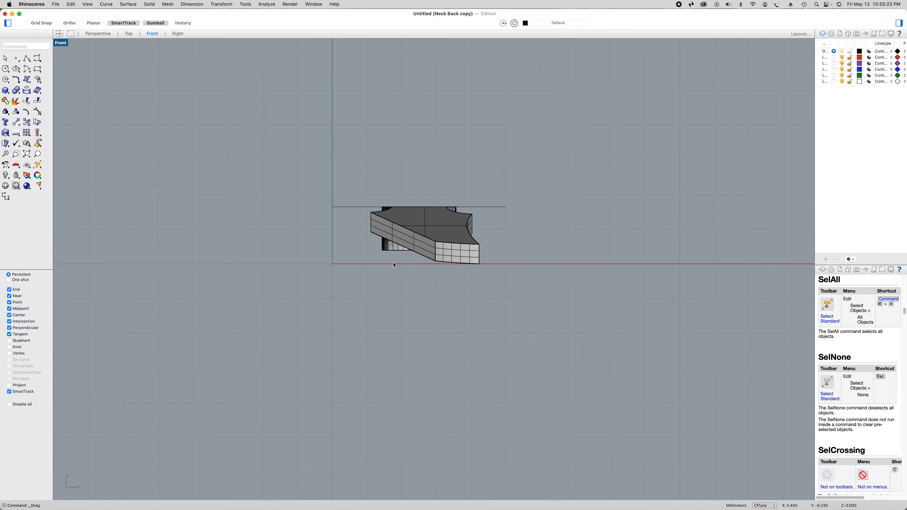
pyautogui.click(99, 33)
pyautogui.click(342, 359)
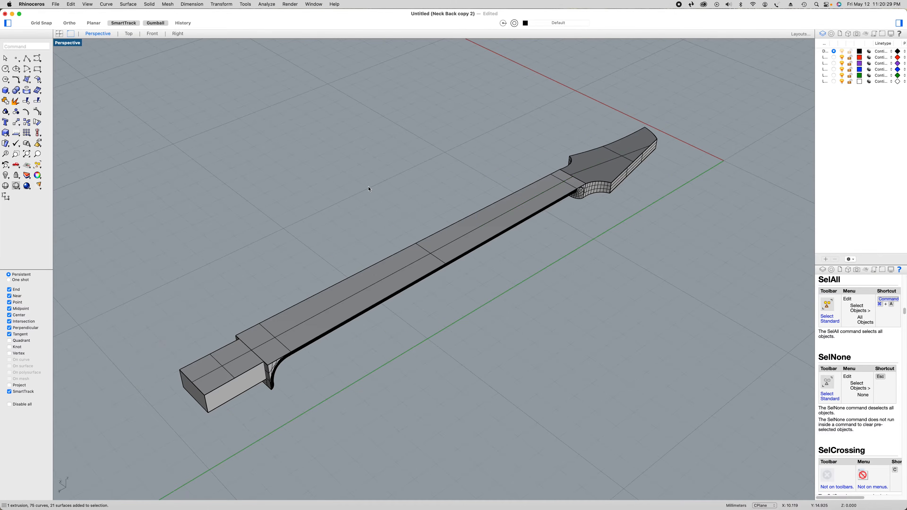
# Copy all objects of the flipped neck to the clipboard and return to the duplicate holding the unflipped neck
pyautogui.press('super+a')
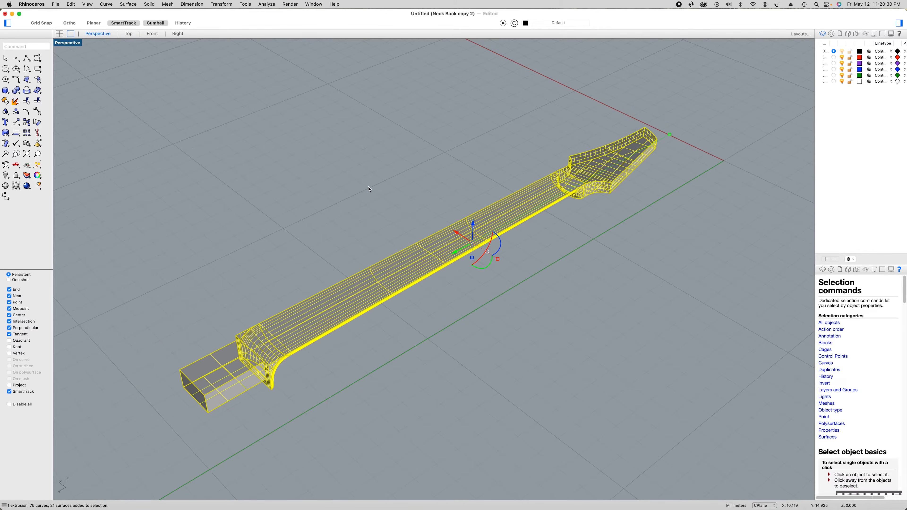
pyautogui.press('super+c')
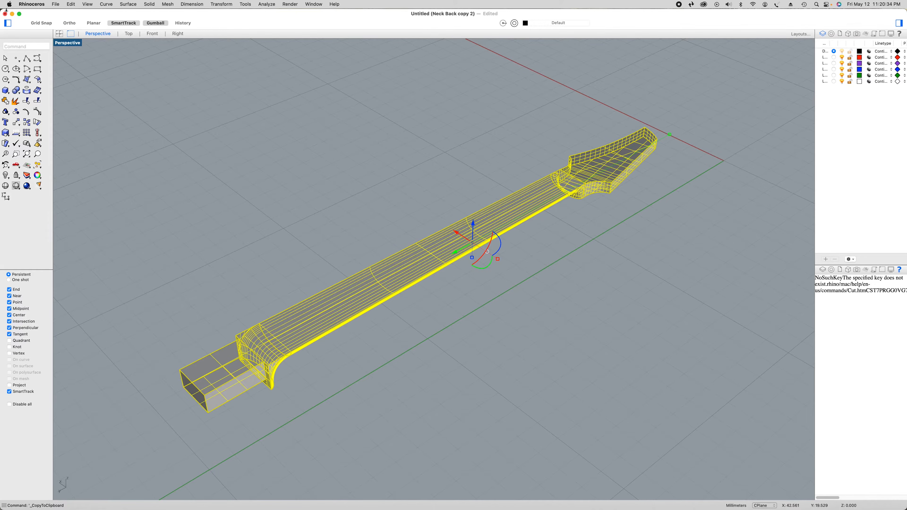
pyautogui.click(12, 14)
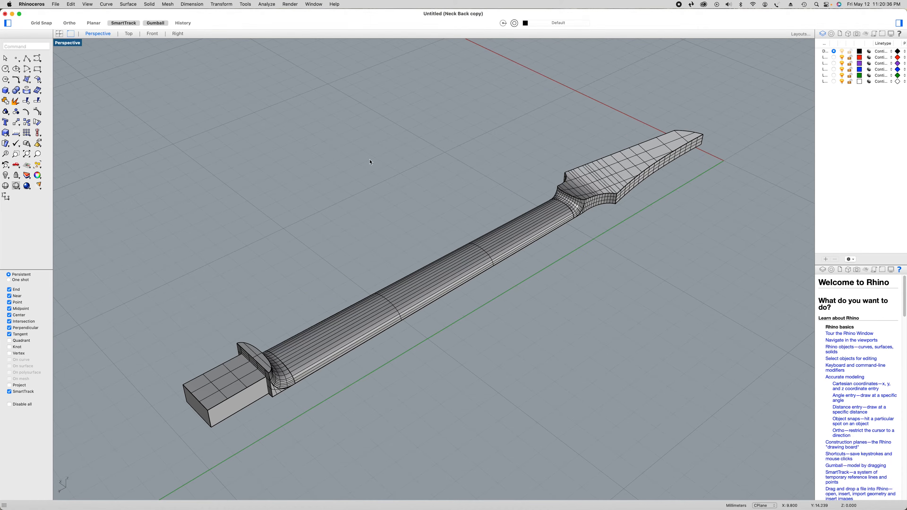
# Paste the realigned flipped neck onto the unflipped neck in the Top view and check that the heel ends line up
pyautogui.click(131, 34)
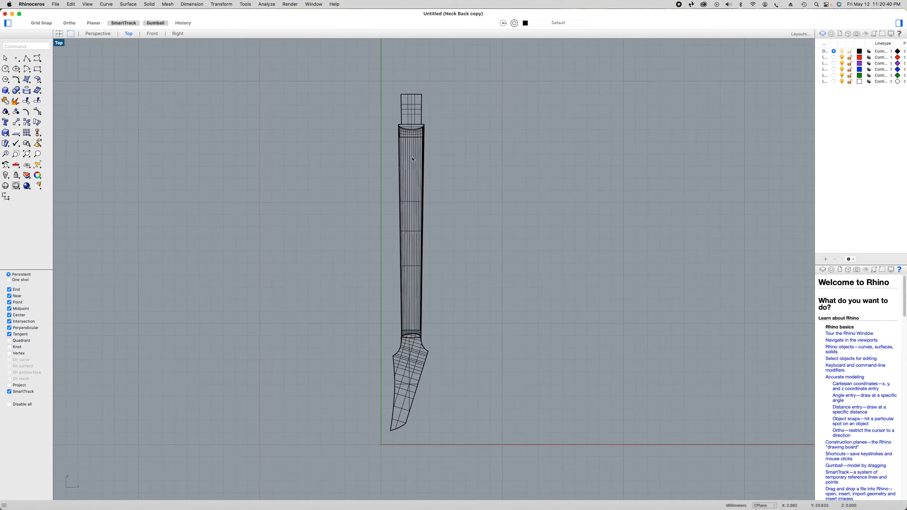
pyautogui.press('super+v')
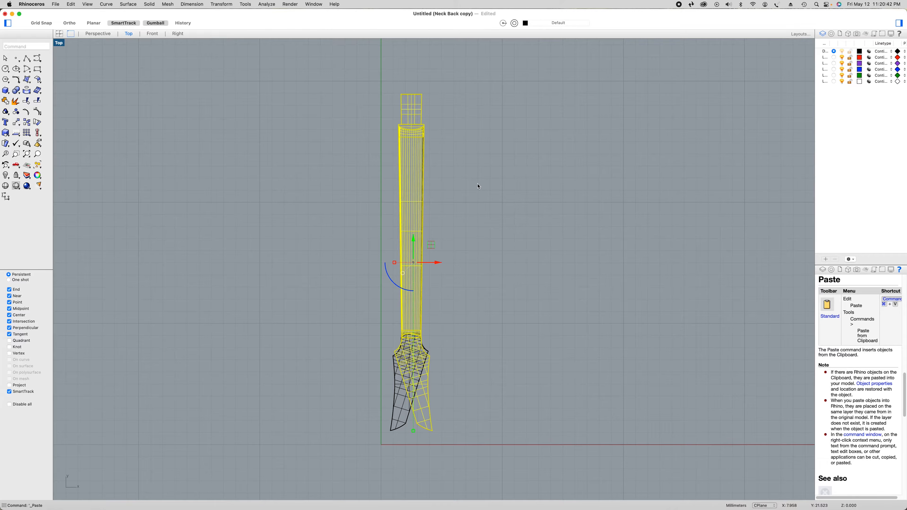
pyautogui.scroll(5, 432, 104)
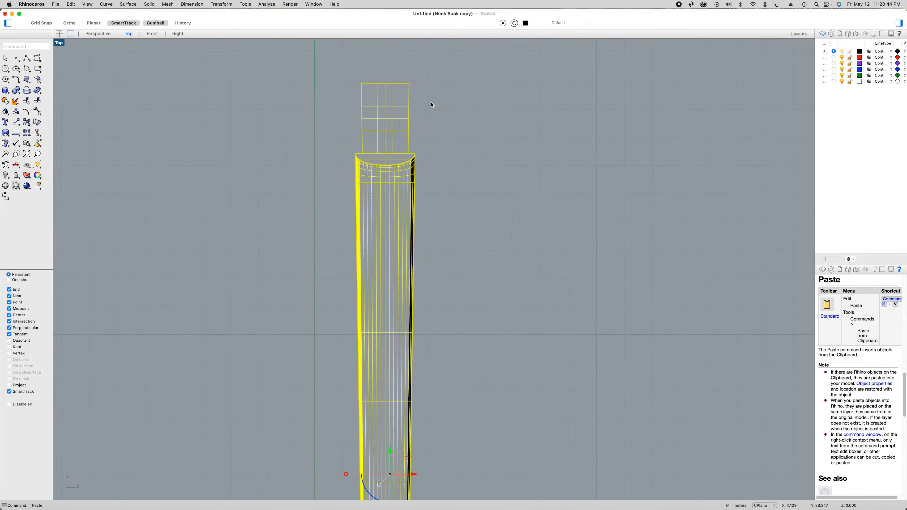
pyautogui.scroll(-3, 432, 105)
pyautogui.scroll(-3, 432, 104)
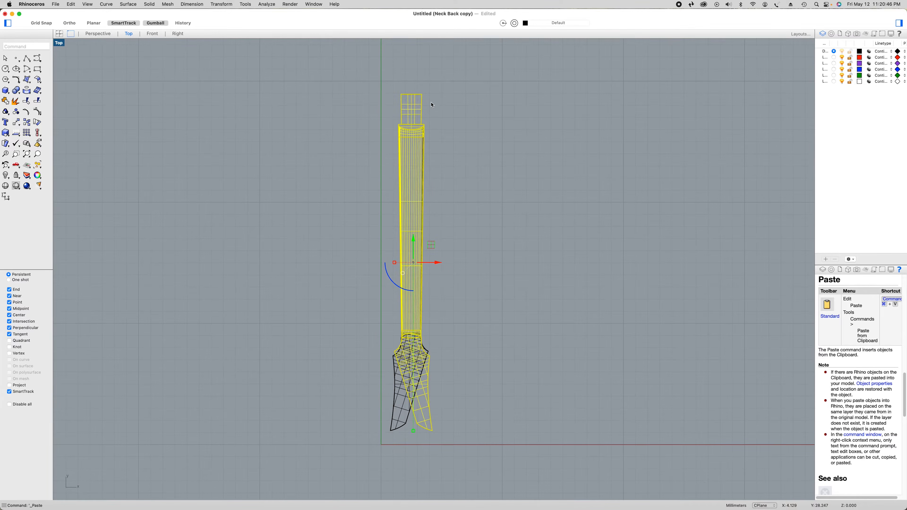
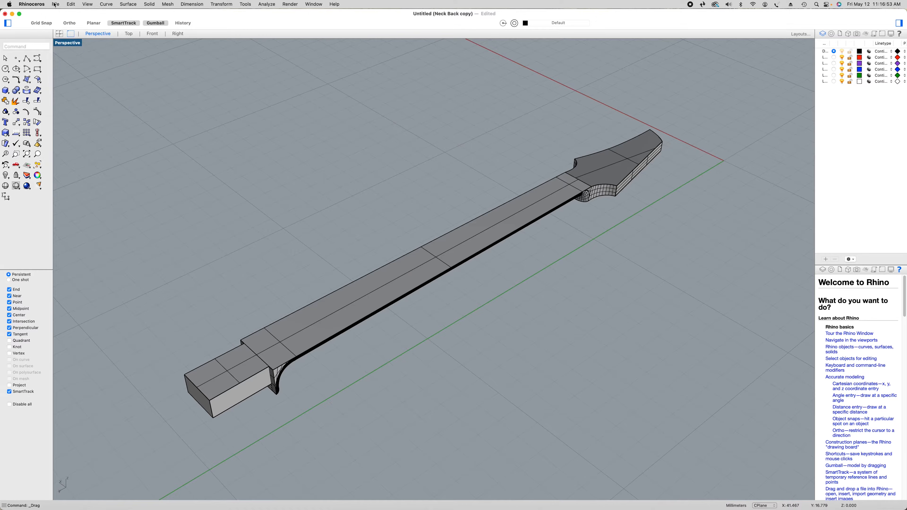
# Save the flipped neck model as Neck Top.3dm in the Neck Files folder
pyautogui.click(55, 4)
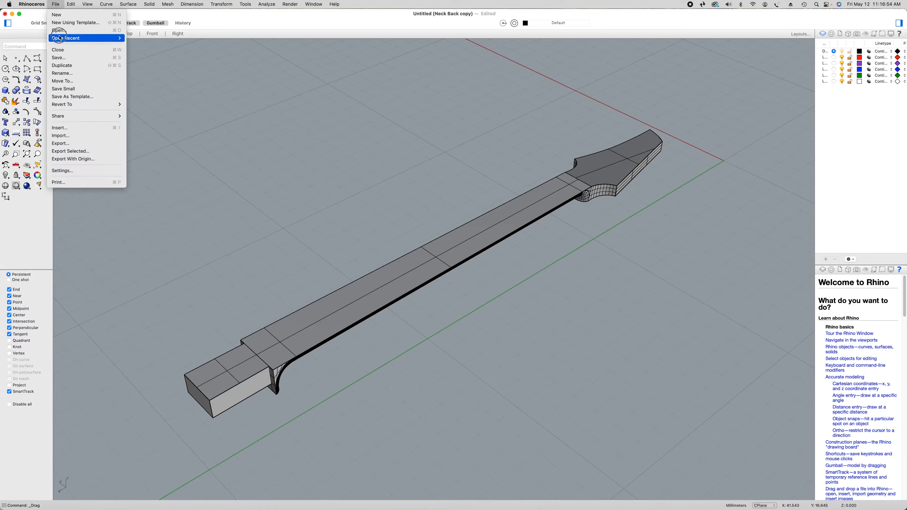
pyautogui.click(64, 57)
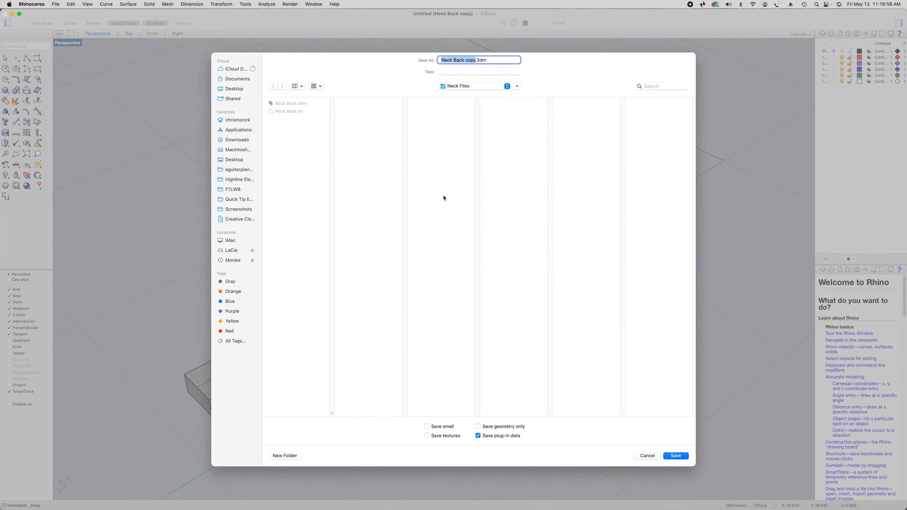
pyautogui.click(472, 60)
pyautogui.moveTo(477, 60); pyautogui.dragTo(455, 60)
pyautogui.write('Top')
pyautogui.click(675, 457)
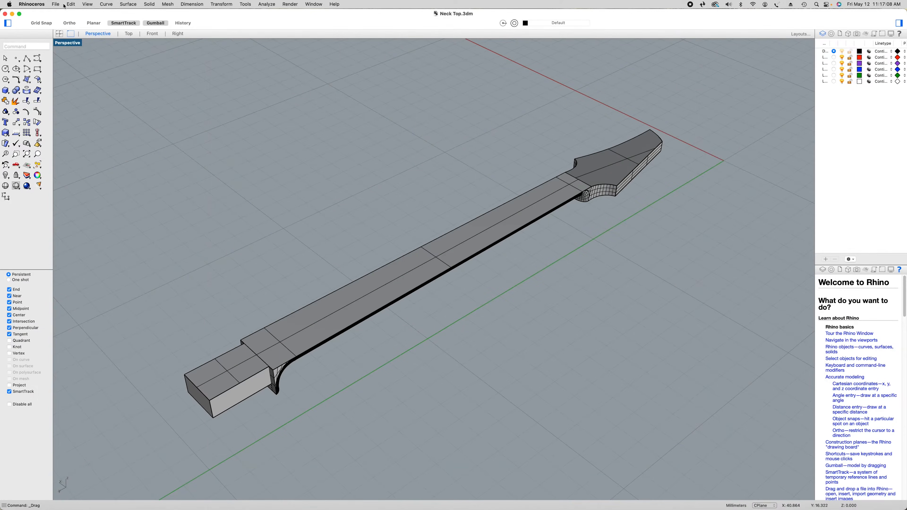
# Export the neck as a binary STL file Neck Top.stl with a mesh tolerance of 0.0001 millimeters, accepting the export warning
pyautogui.click(57, 5)
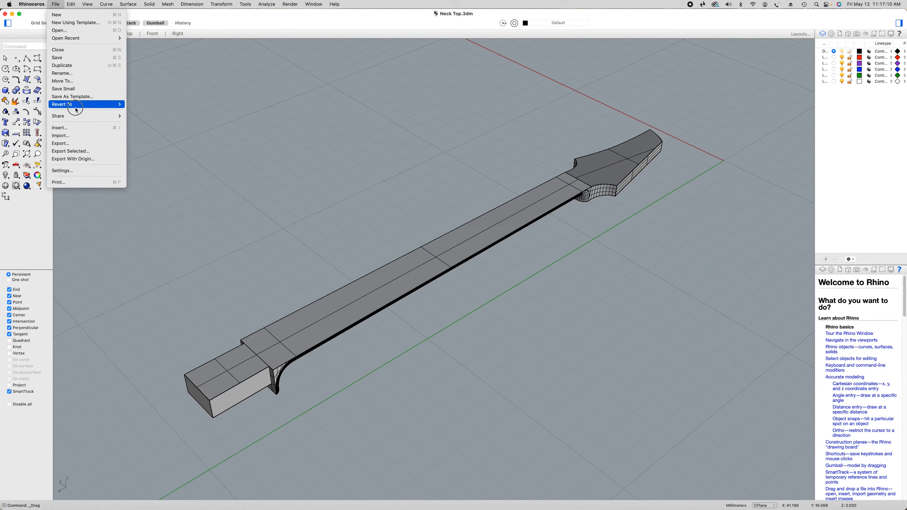
pyautogui.click(78, 143)
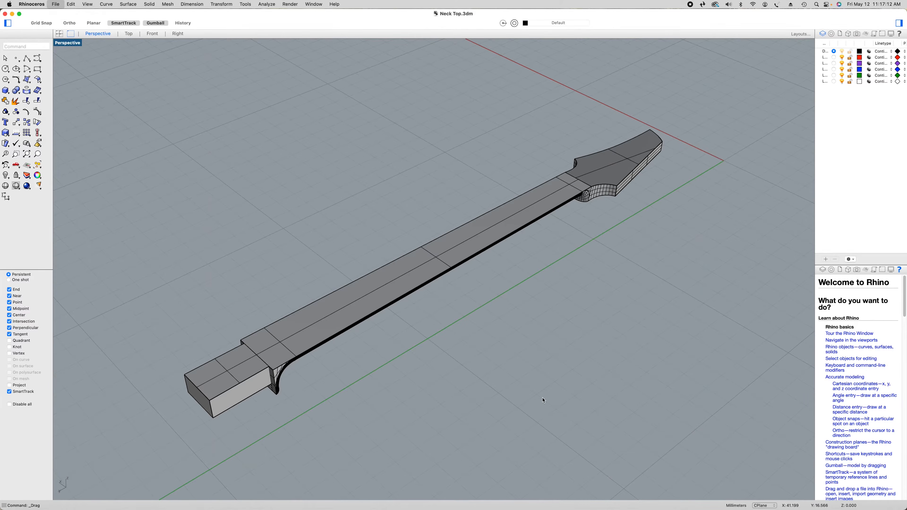
pyautogui.click(517, 396)
pyautogui.click(518, 391)
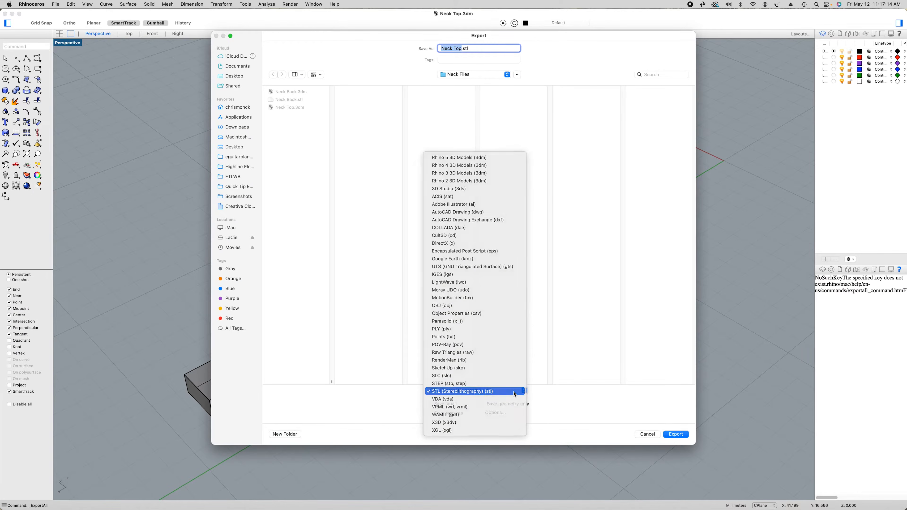
pyautogui.click(675, 435)
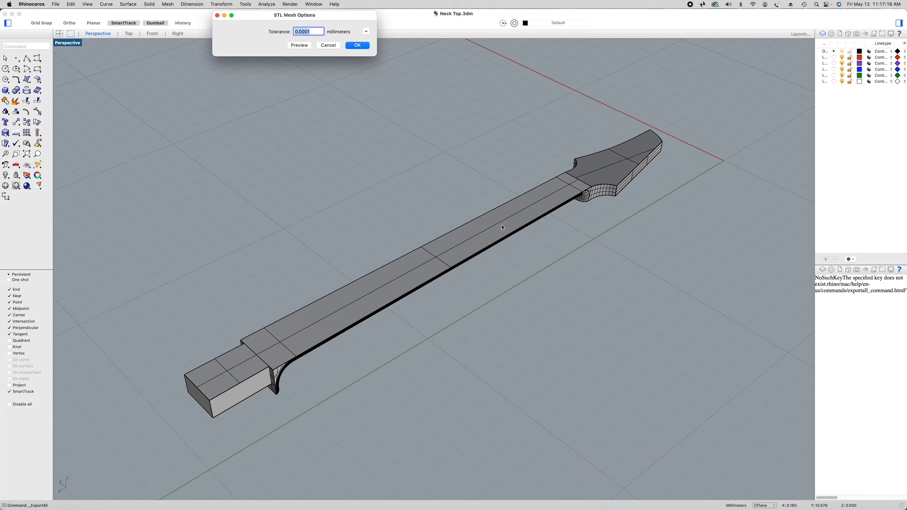
pyautogui.press('Return')
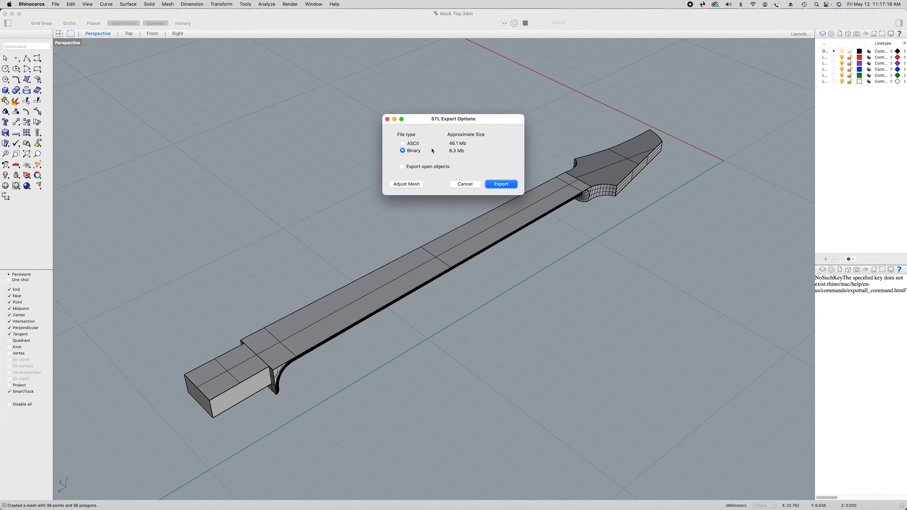
pyautogui.click(500, 184)
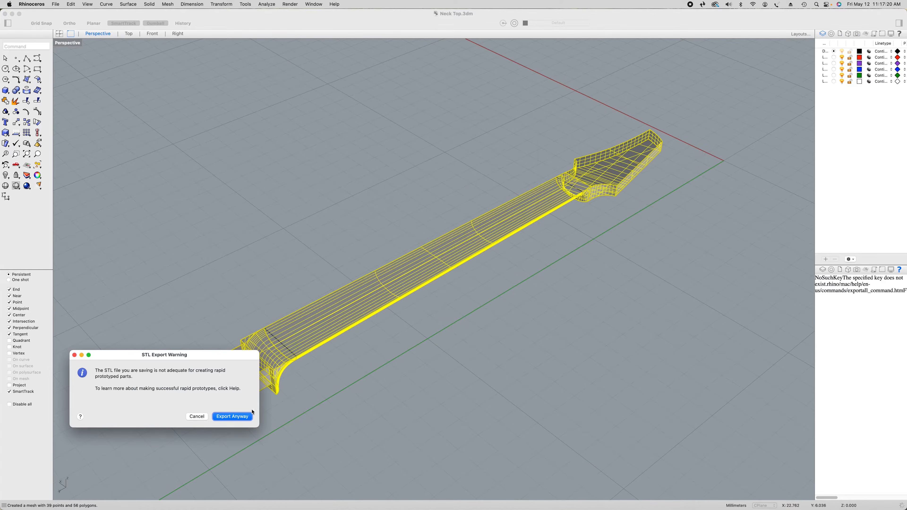
pyautogui.click(232, 417)
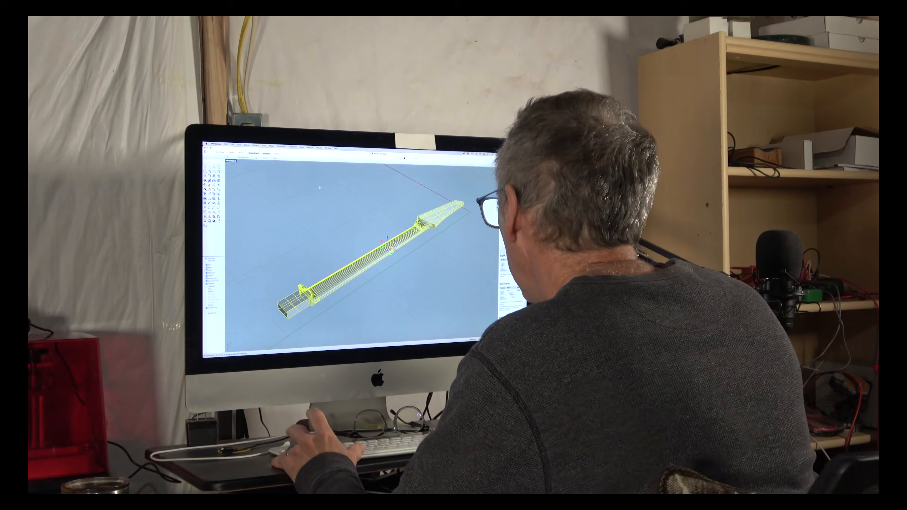